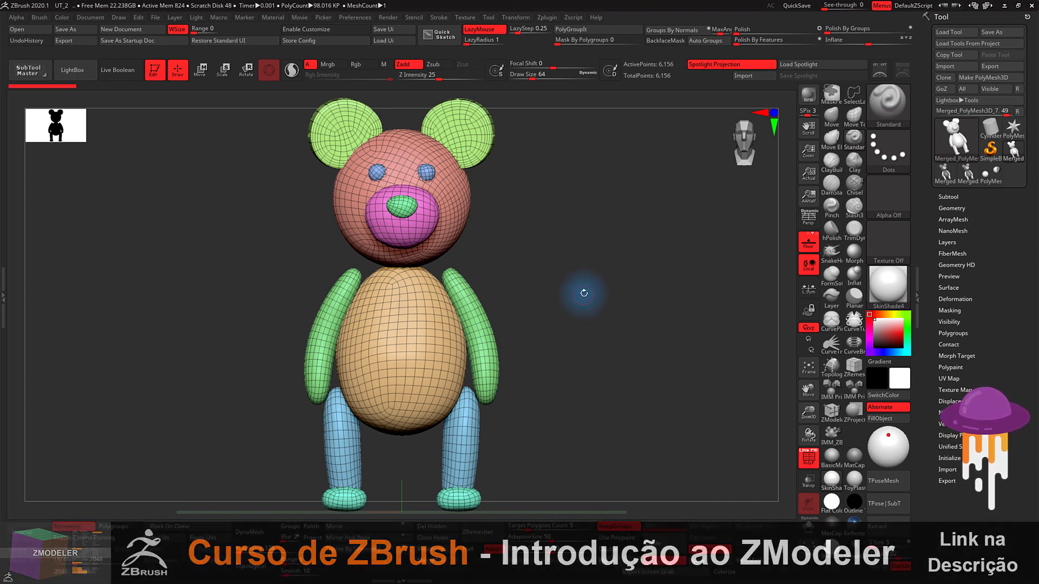
Step: Turn off the Floor grid and PolyF so the bear shows without wireframe or group colours
click(811, 249)
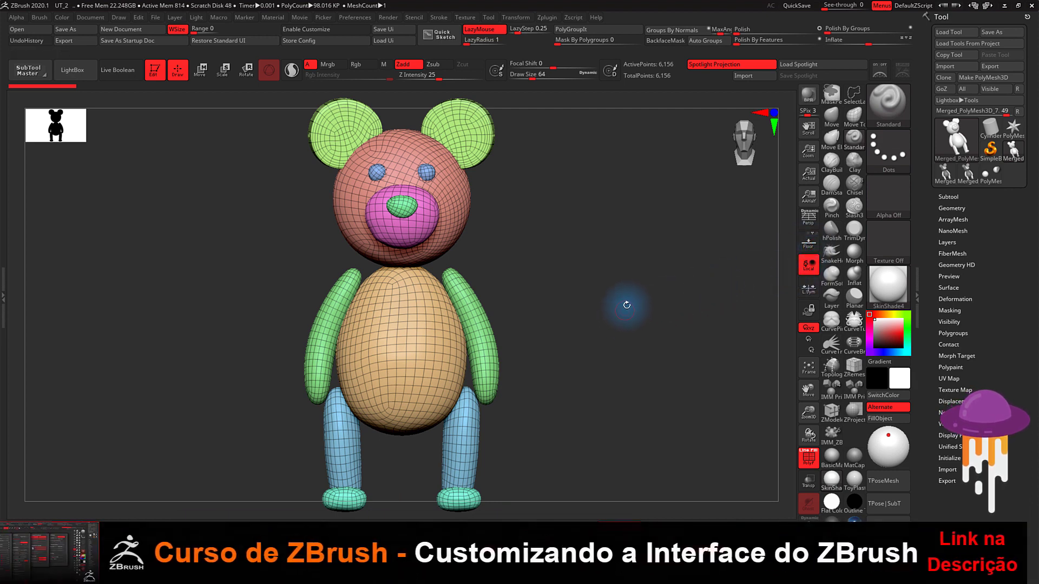
mouse_move(627, 305)
mouse_down()
mouse_move(602, 343)
mouse_move(651, 344)
mouse_move(631, 339)
mouse_up()
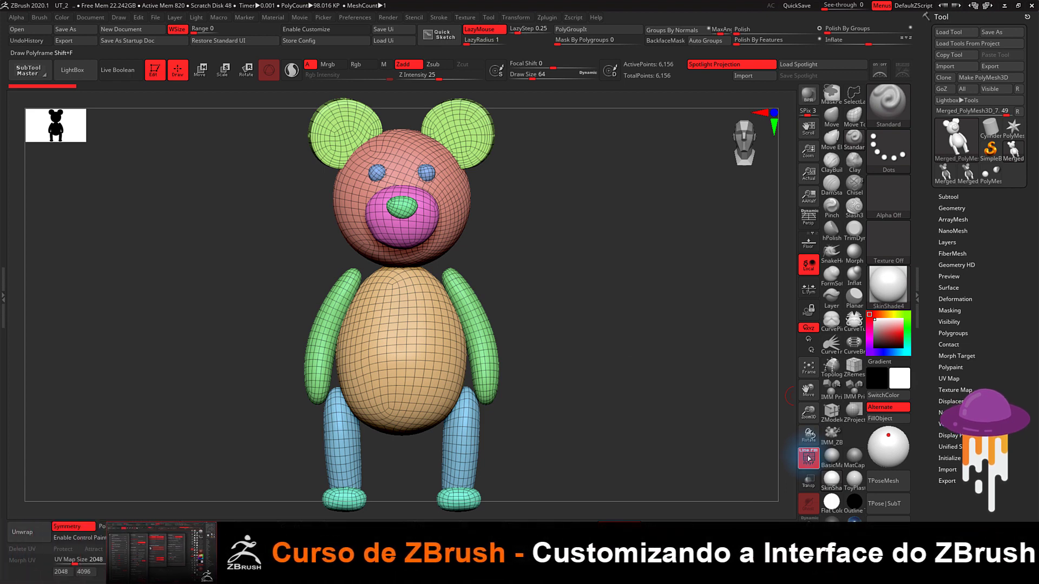
click(809, 459)
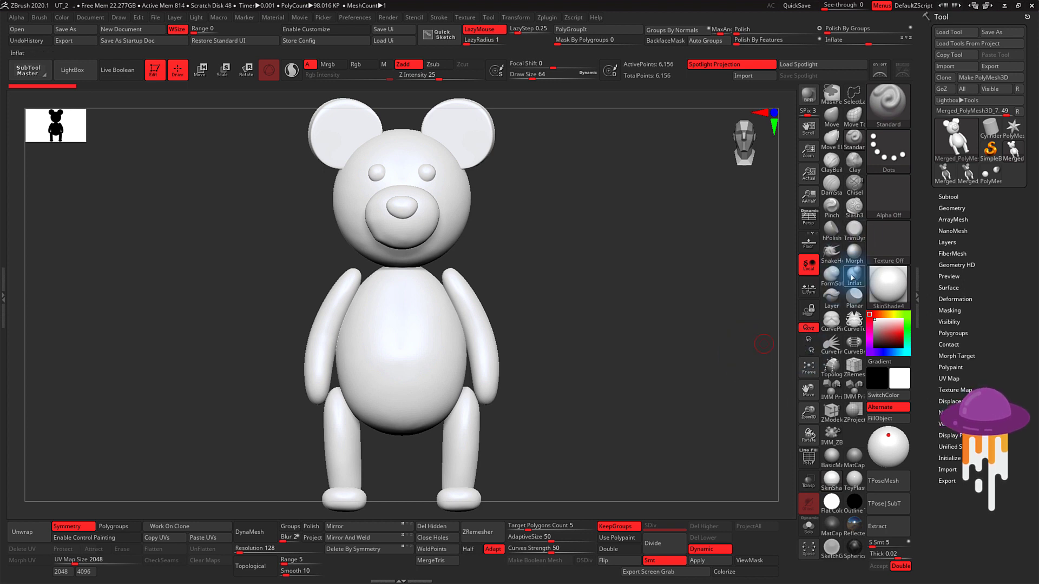
Step: Apply BasicMaterial and switch to the PolyMesh3D_7 bear built from separate subtools
click(834, 455)
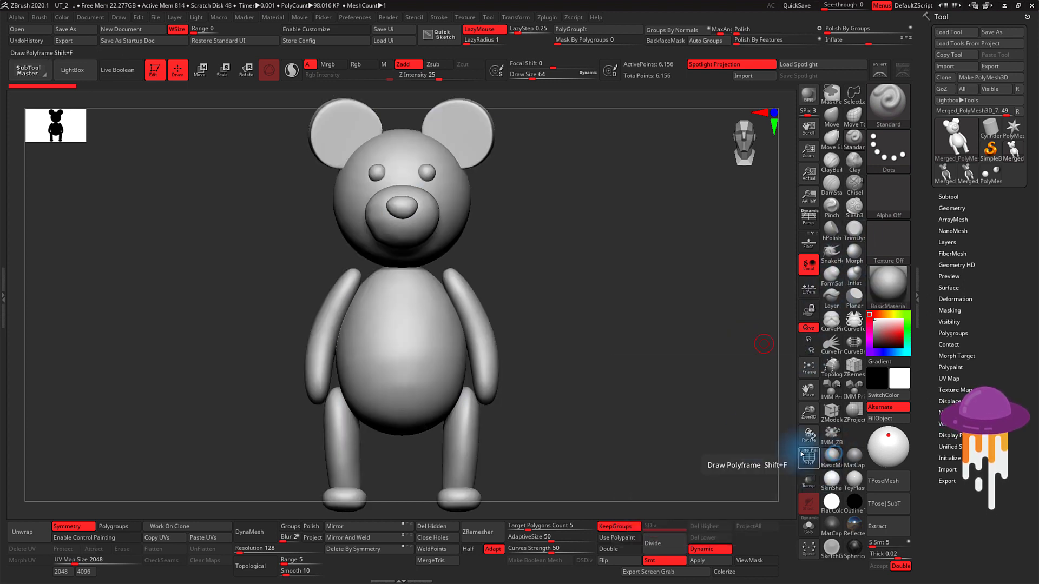
mouse_move(563, 372)
mouse_down()
mouse_move(527, 383)
mouse_move(550, 379)
mouse_move(559, 341)
mouse_up()
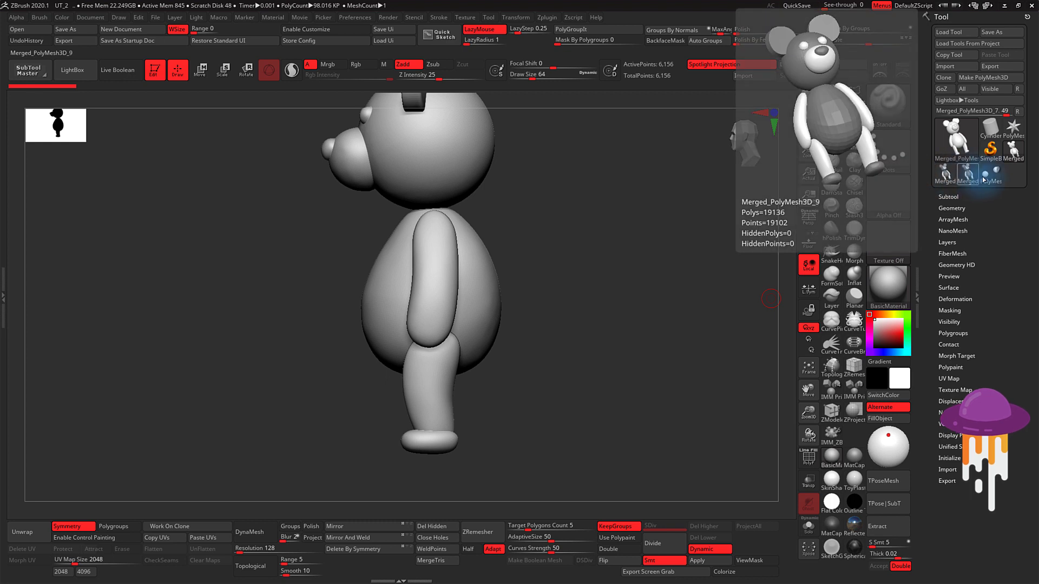
click(992, 177)
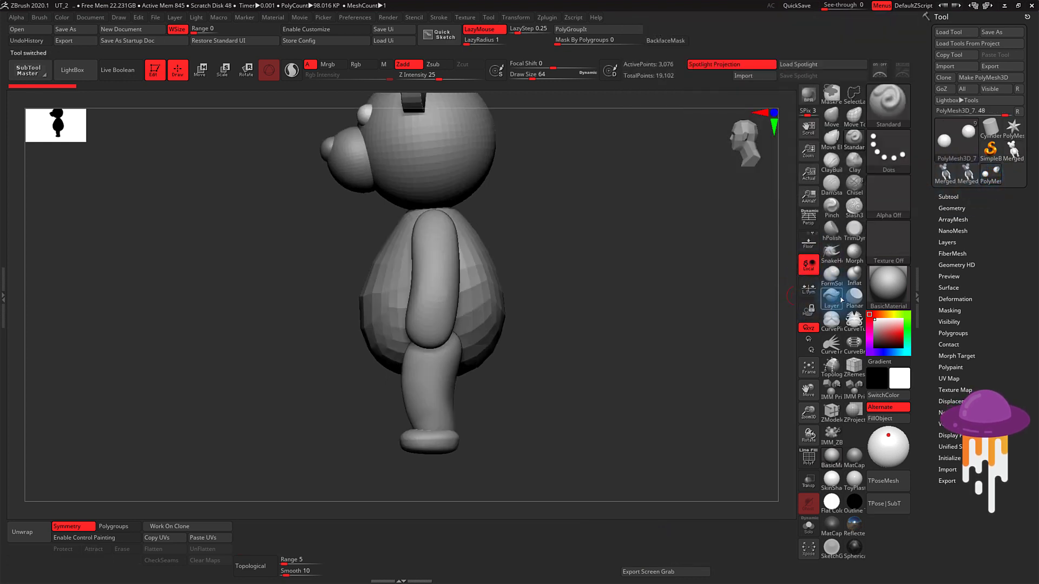
shift+drag(656, 307, 649, 300)
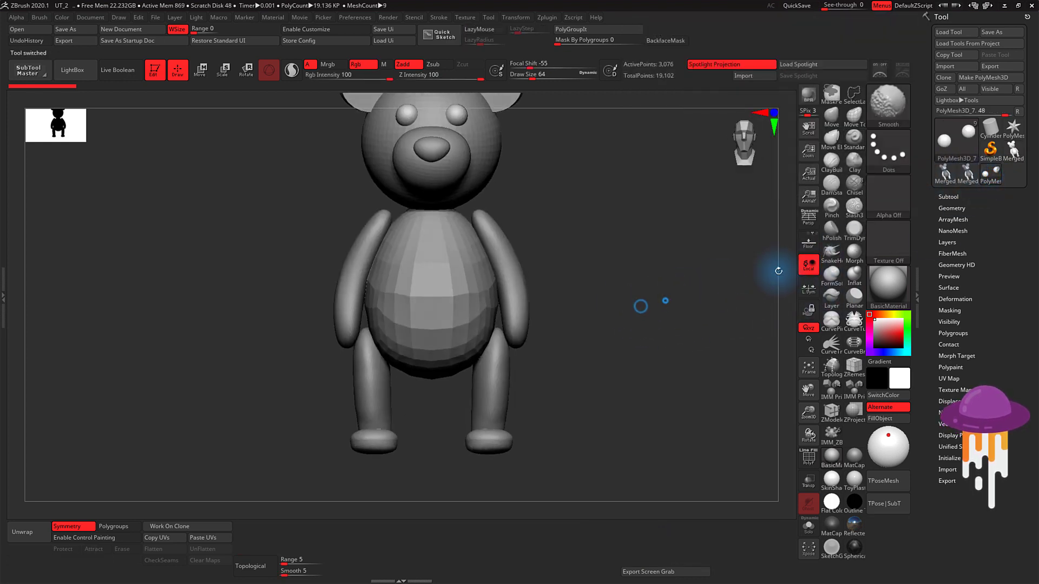
Step: Make the leg subtool PolyMesh3D_5 active and view the bear at three-quarters
click(948, 197)
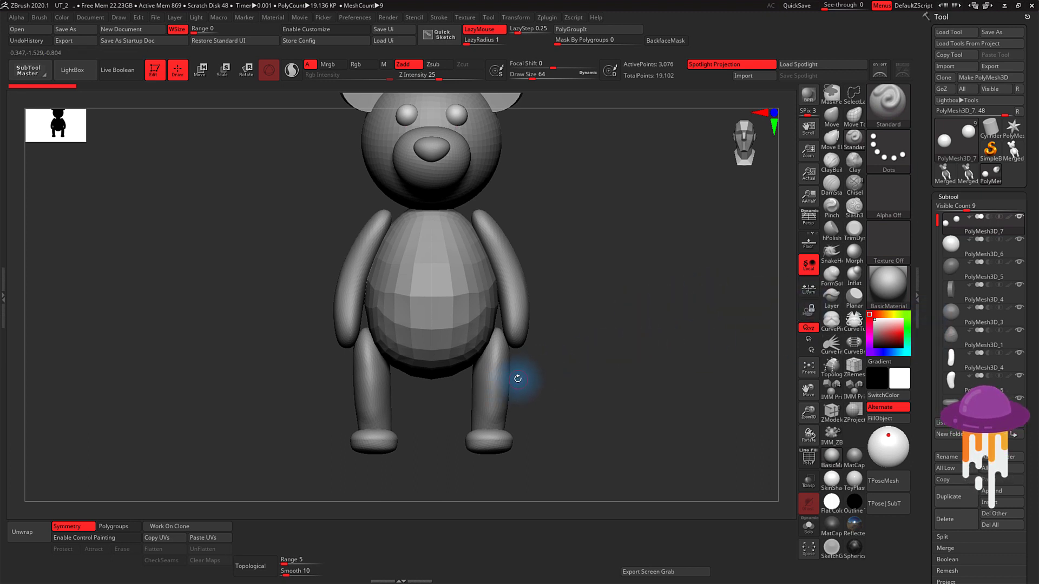
alt+click(502, 385)
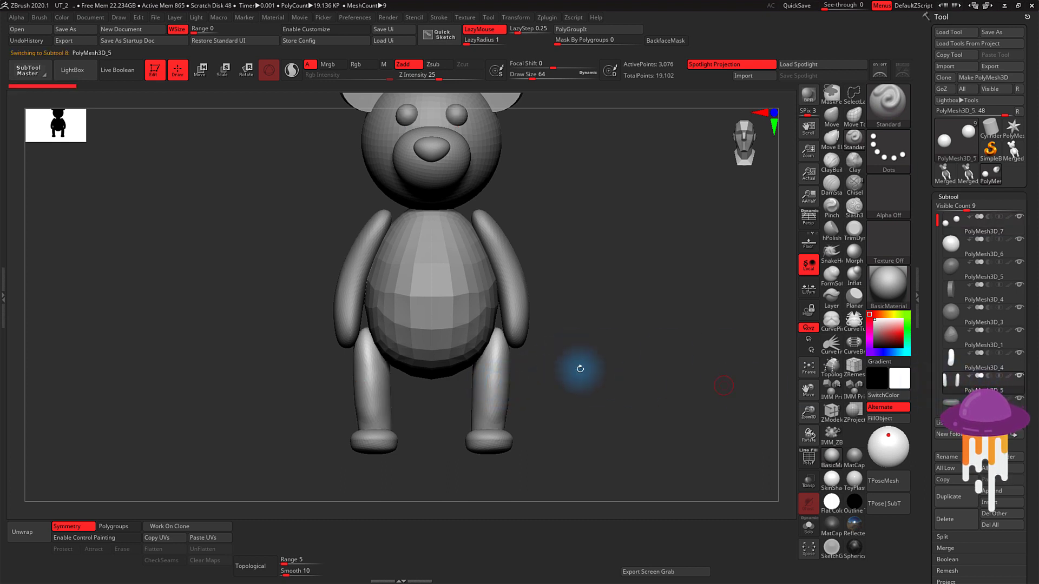
shift+drag(580, 383, 617, 370)
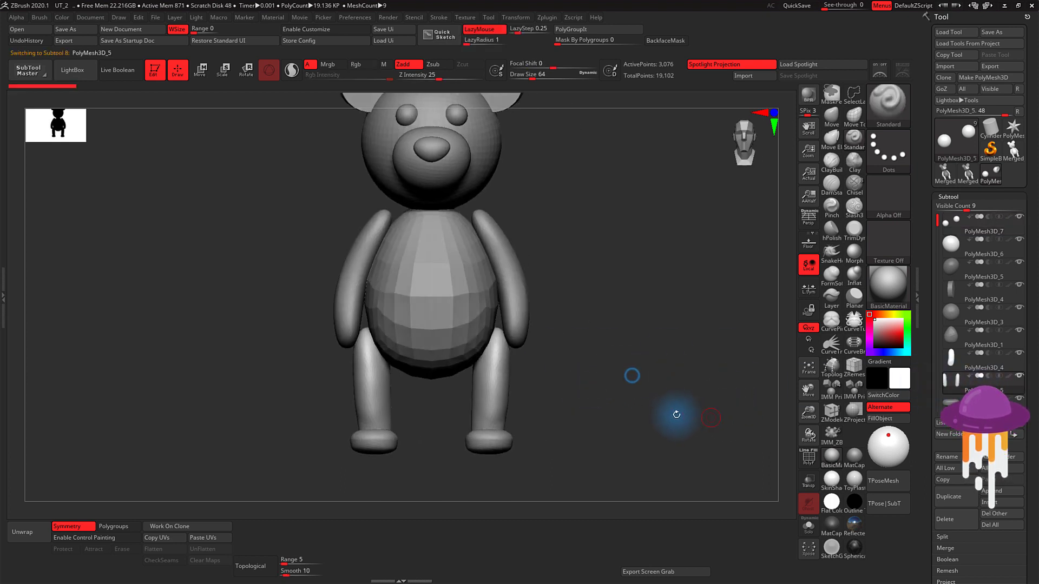
drag(647, 410, 680, 394)
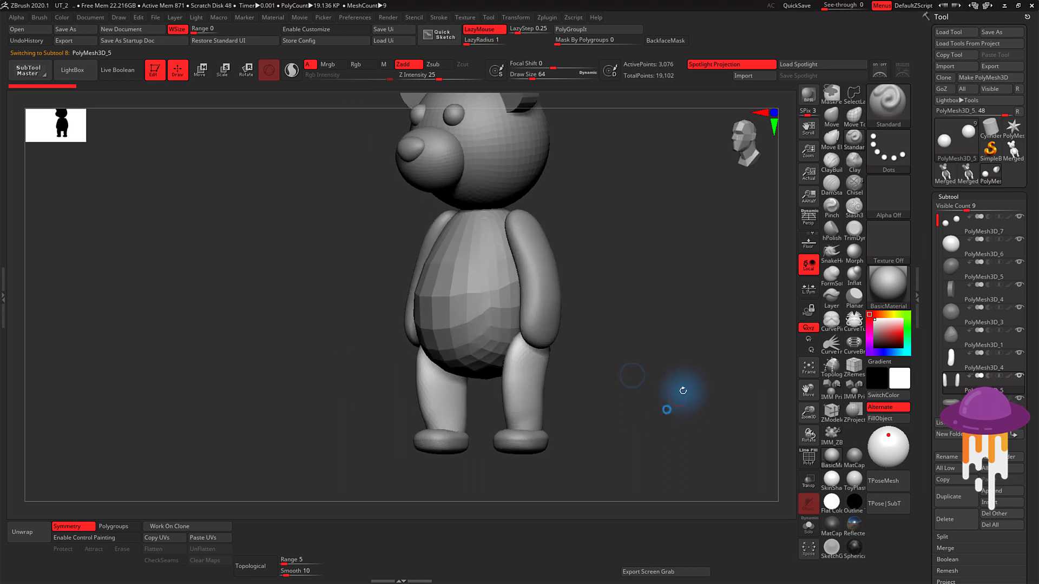
Step: Turn off Spotlight Projection, browse Load Spotlight to Teddy Bear > Referencia, then cancel
click(738, 65)
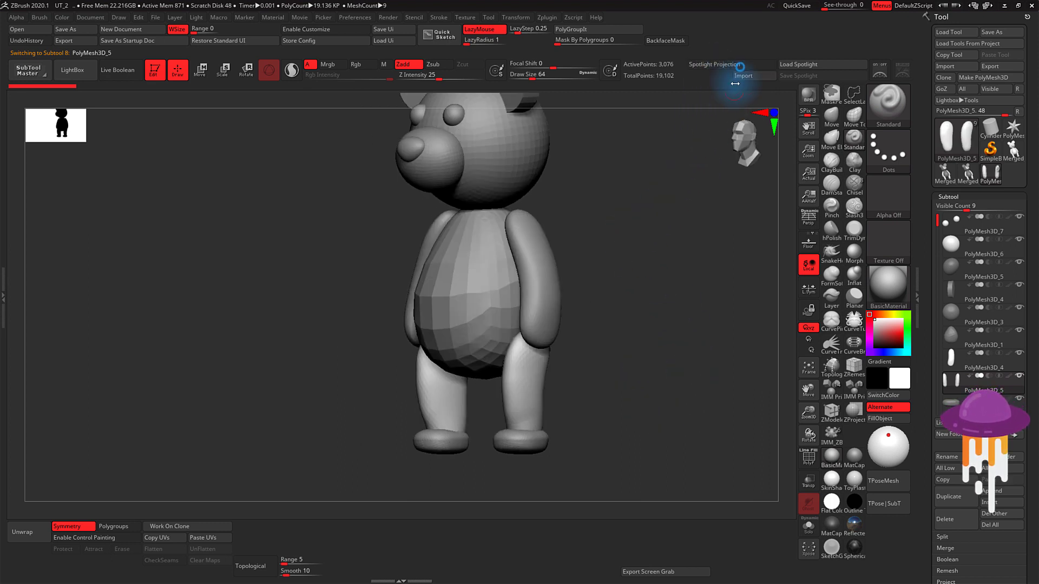
click(810, 65)
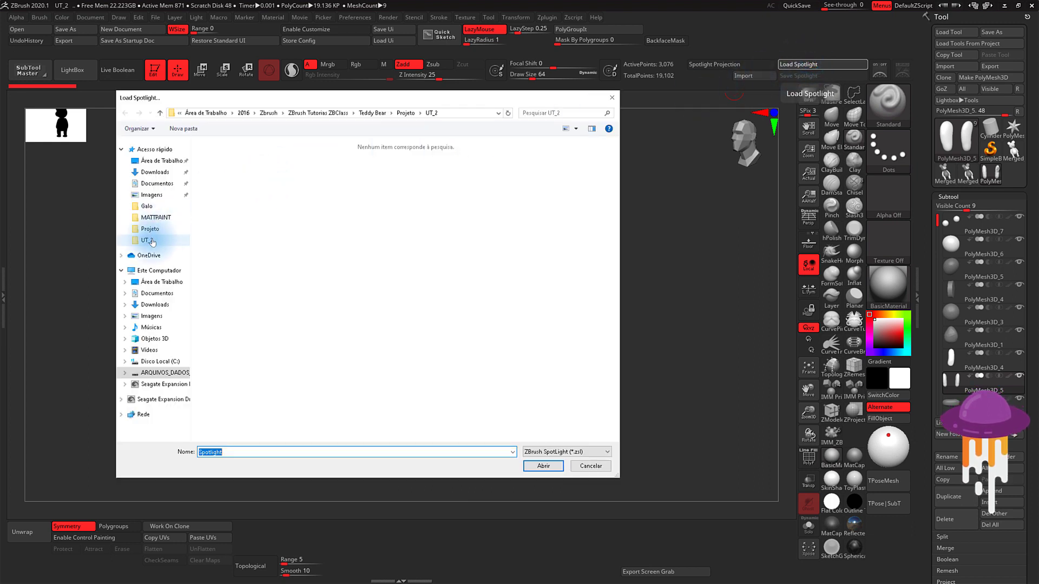
click(152, 240)
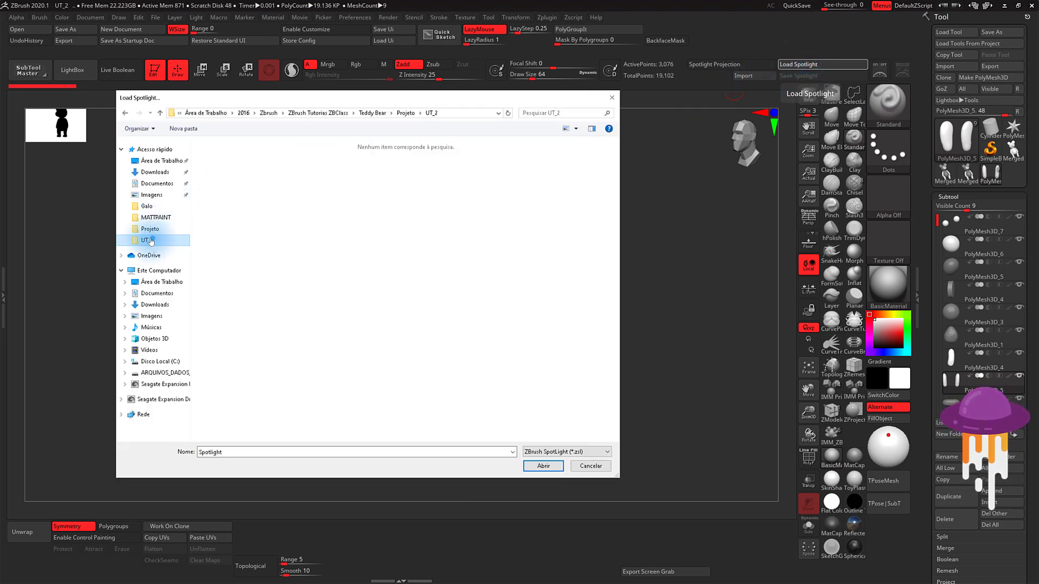
click(407, 112)
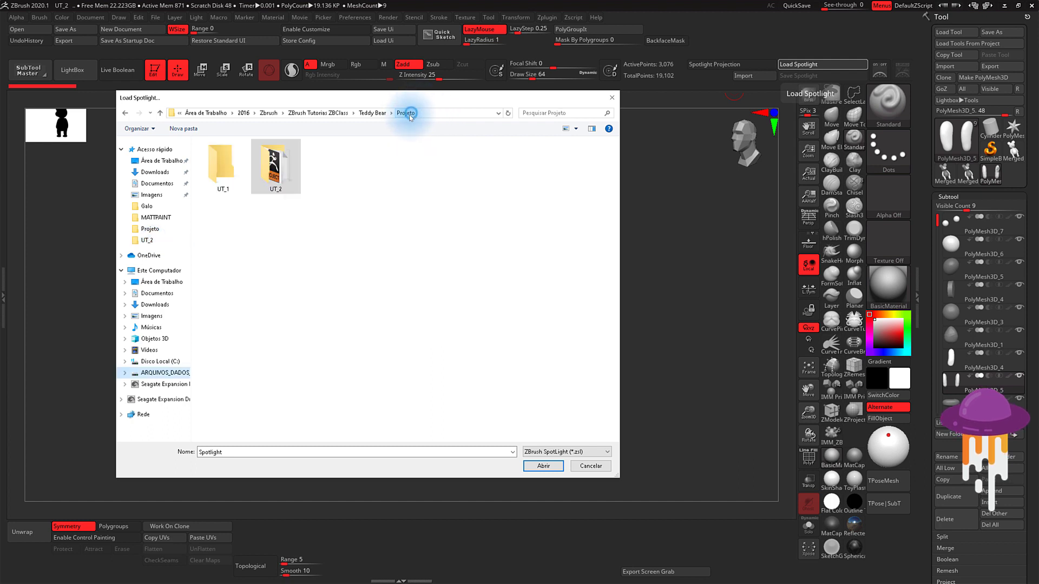
click(372, 113)
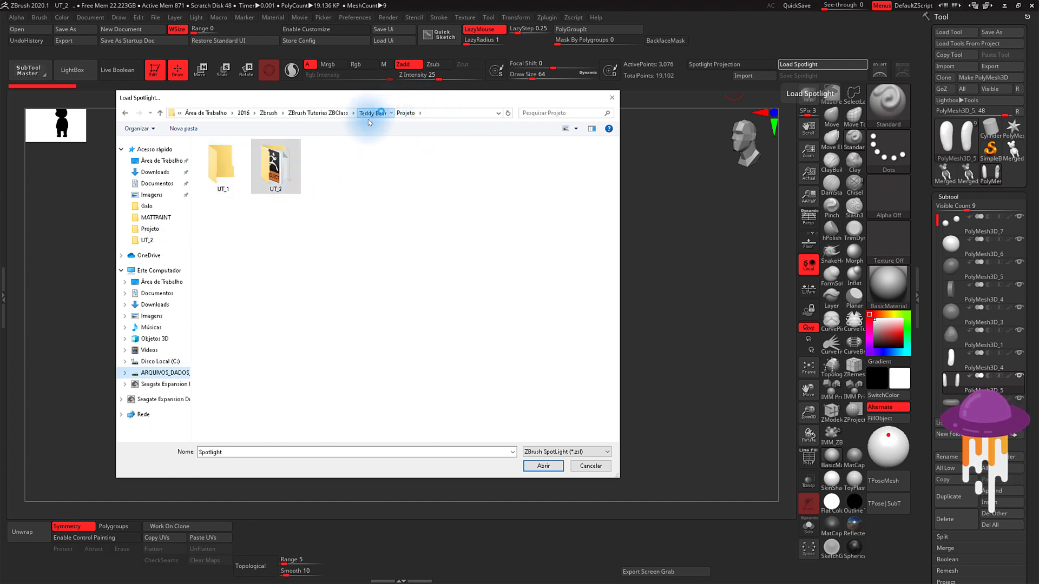
double_click(327, 165)
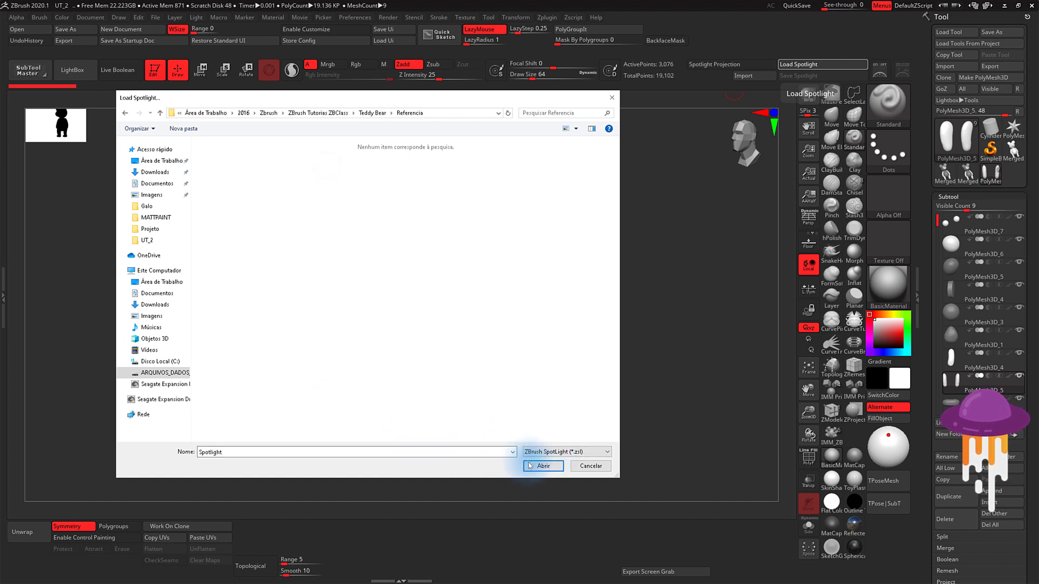
click(593, 466)
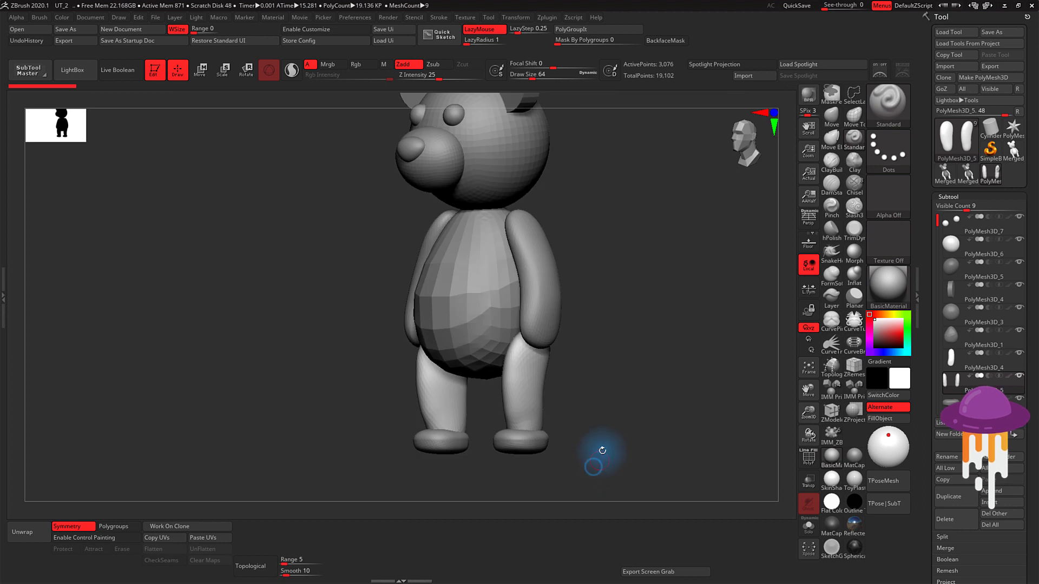
Step: Import Urso Teddy.jpg from the Teddy Bear > Referencia folder as a texture
click(468, 20)
click(495, 79)
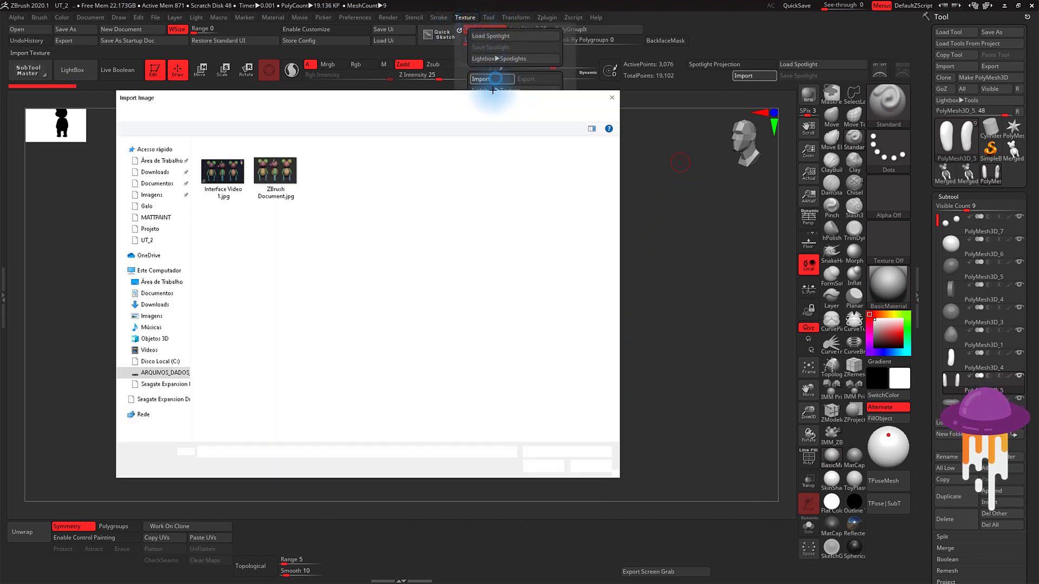
click(149, 240)
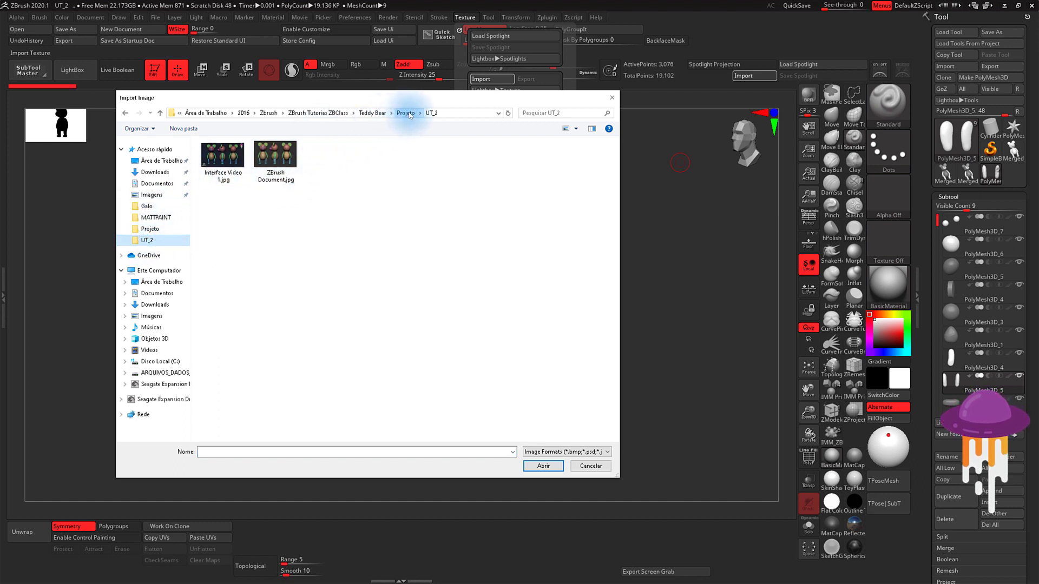
click(276, 173)
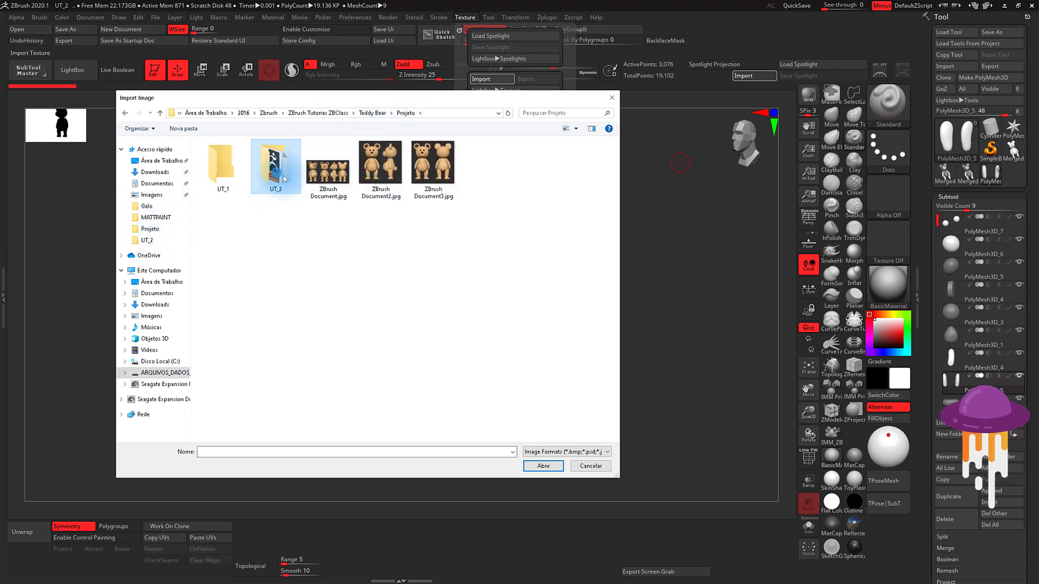
double_click(284, 179)
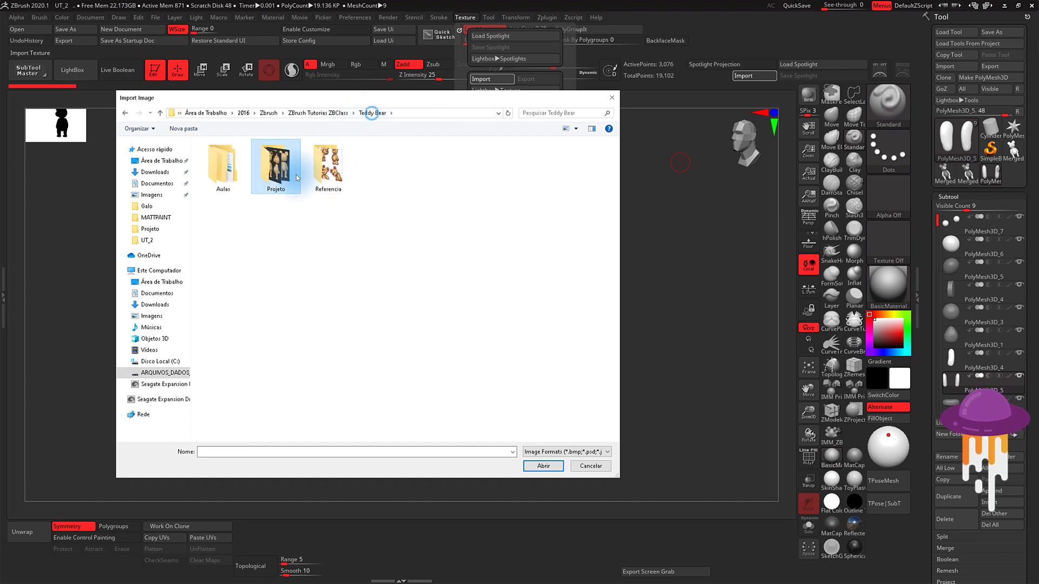
double_click(325, 174)
click(232, 173)
double_click(232, 173)
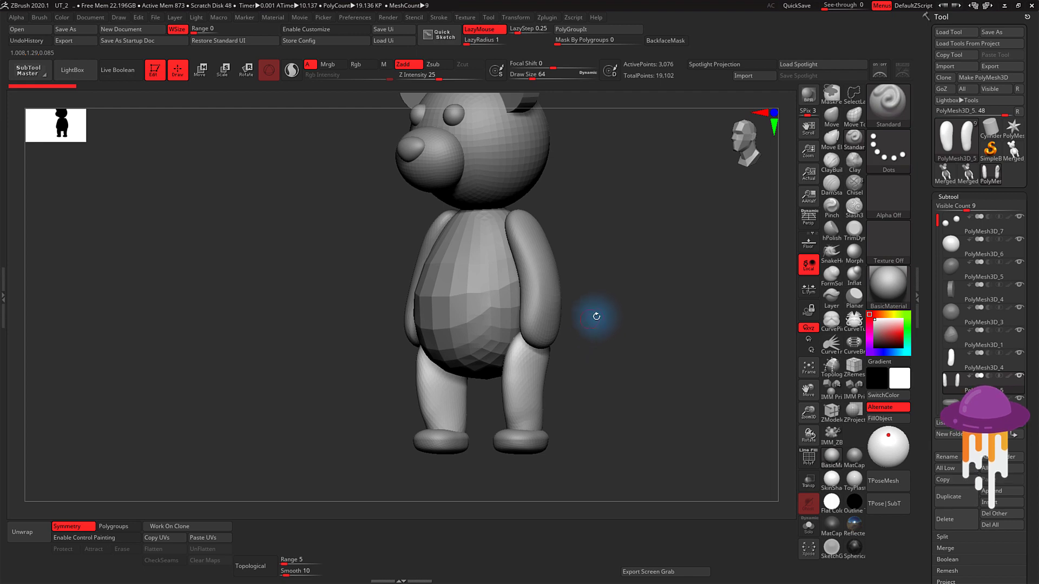
Step: Make Urso Teddy the current texture and add it to Spotlight
click(465, 18)
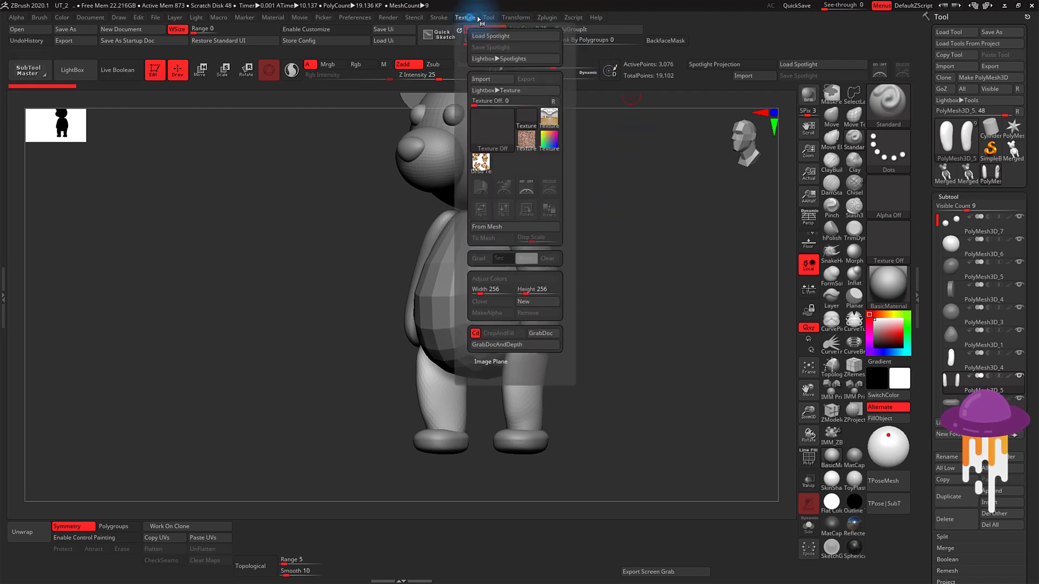
click(465, 17)
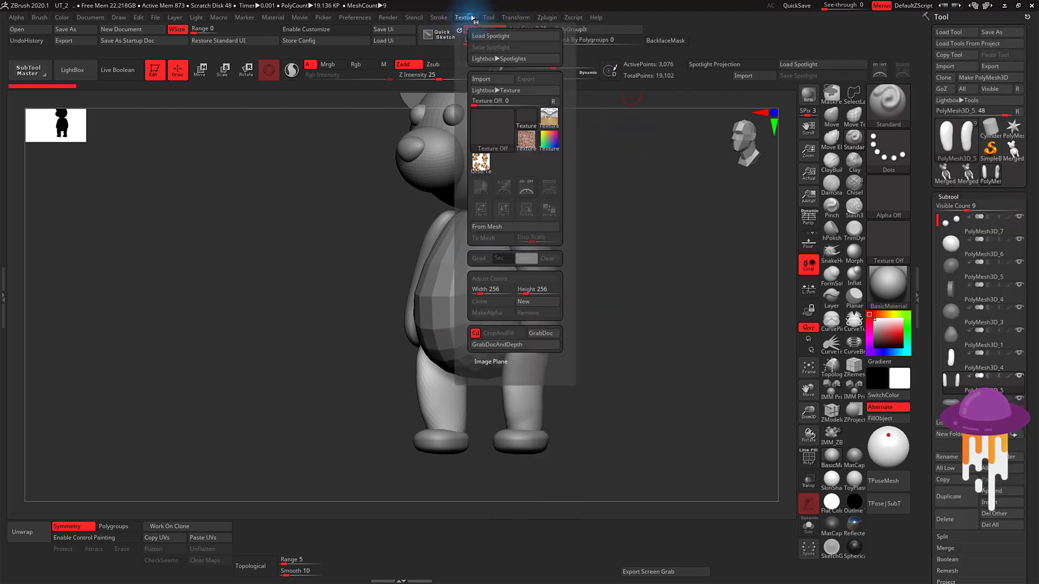
click(482, 160)
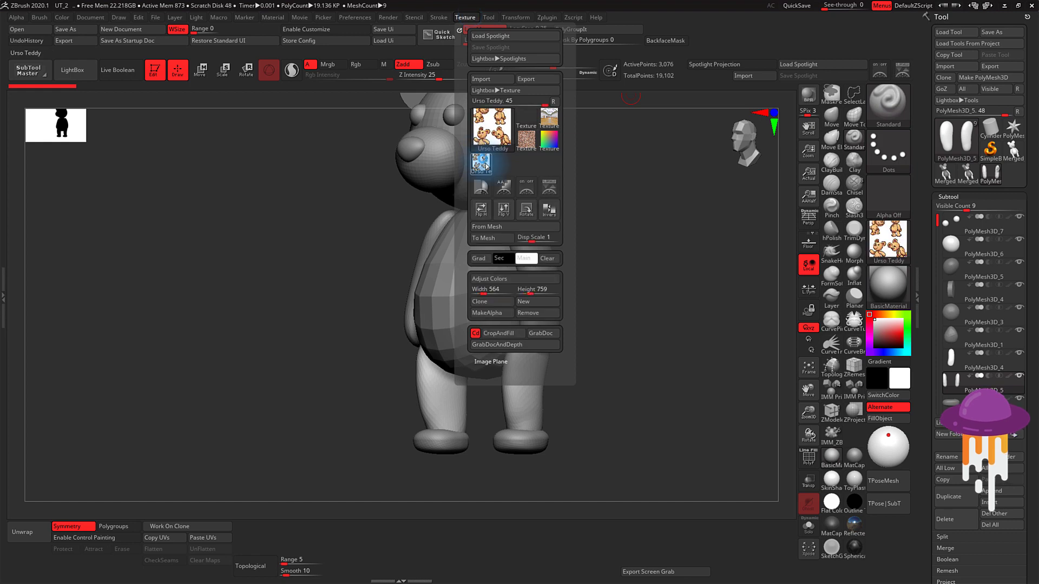
click(549, 188)
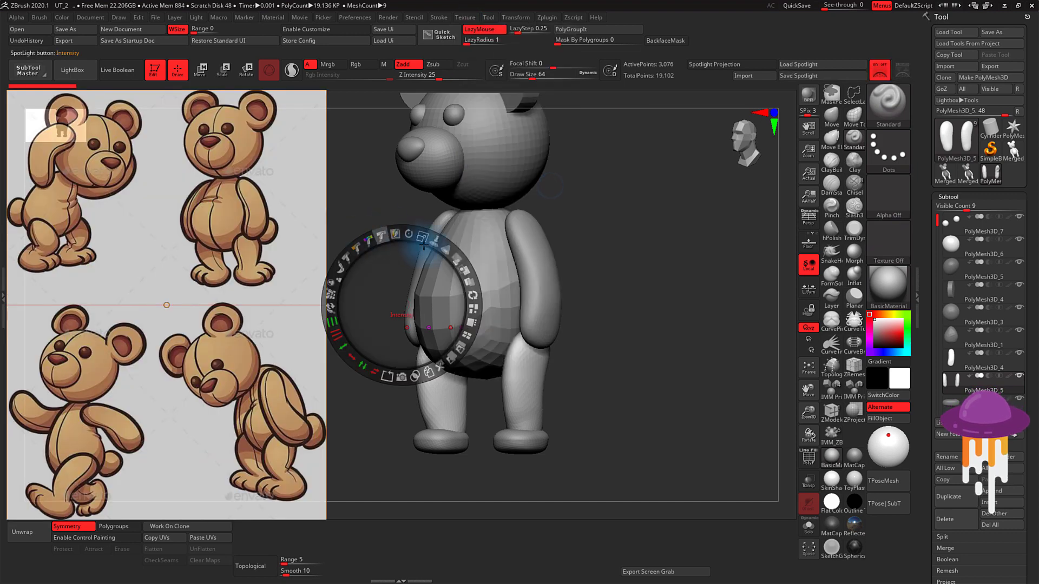
Step: Shrink the reference sheet, move it to the far left at full opacity, and exit Spotlight
drag(425, 240, 375, 229)
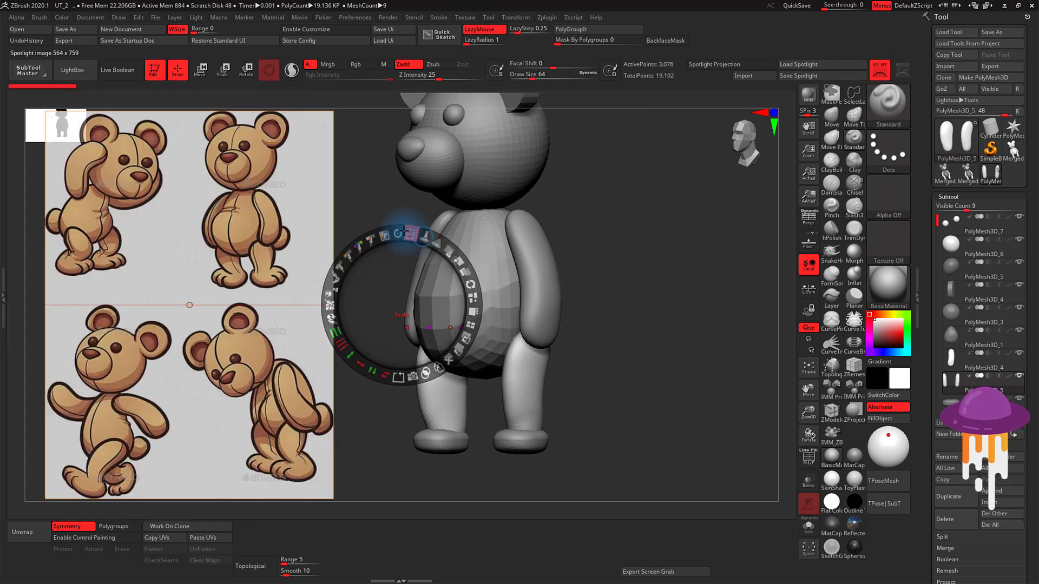
drag(394, 279, 279, 231)
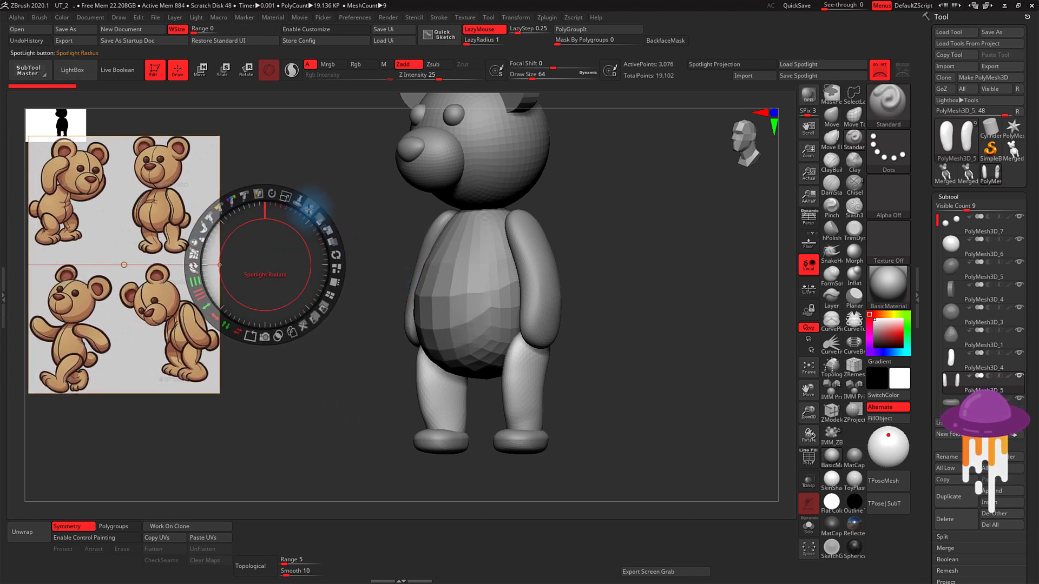
drag(322, 215, 251, 267)
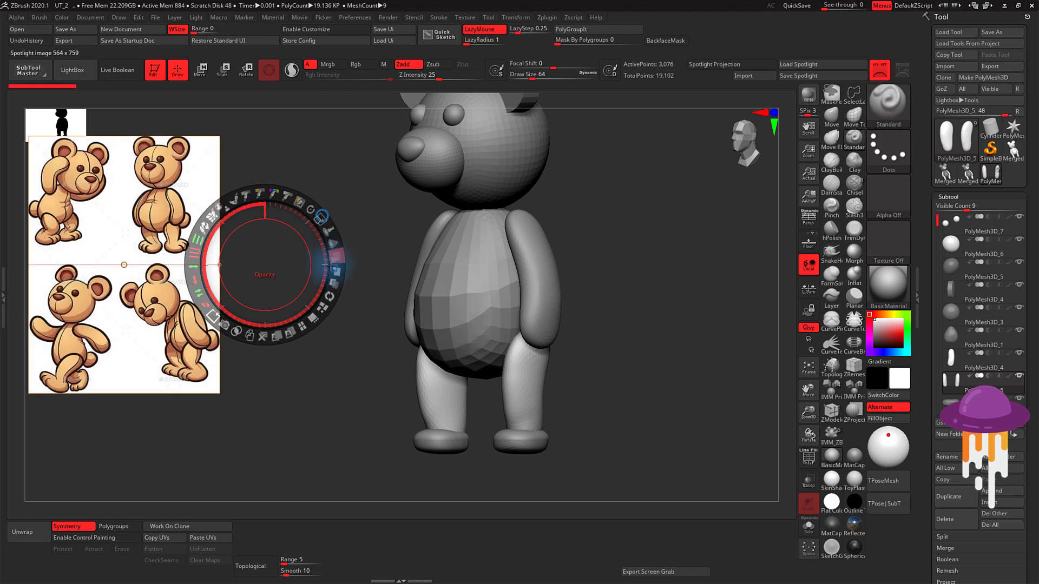
key(z)
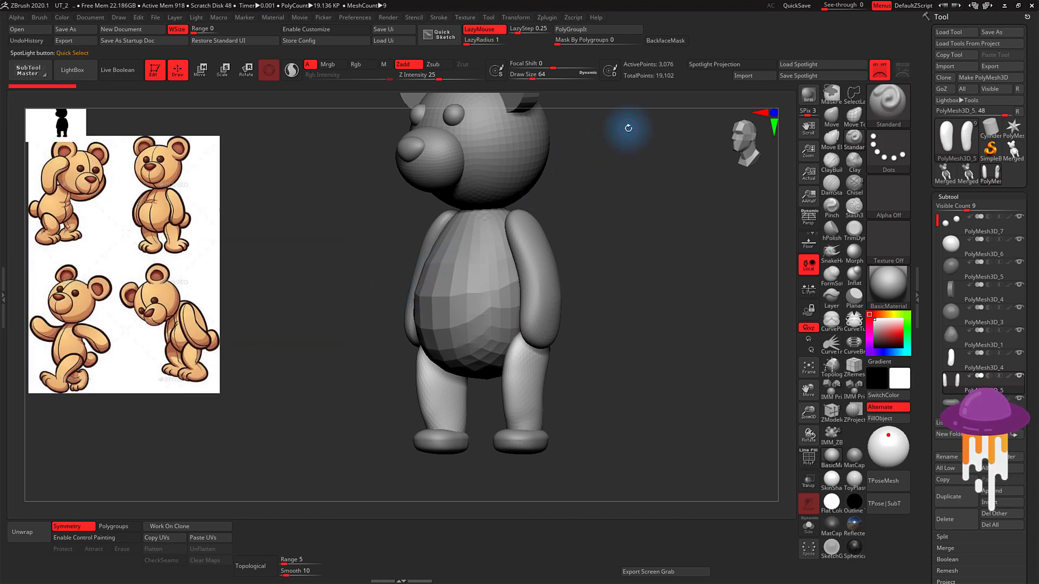
Step: Save the spotlight as Spotlight.ZSL in the Referencia folder
click(471, 21)
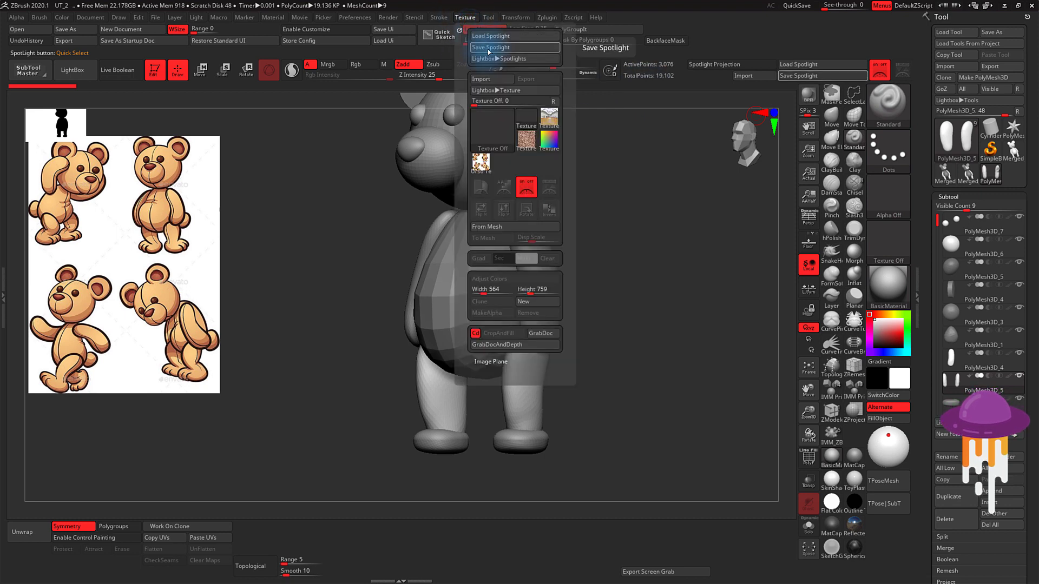
click(493, 50)
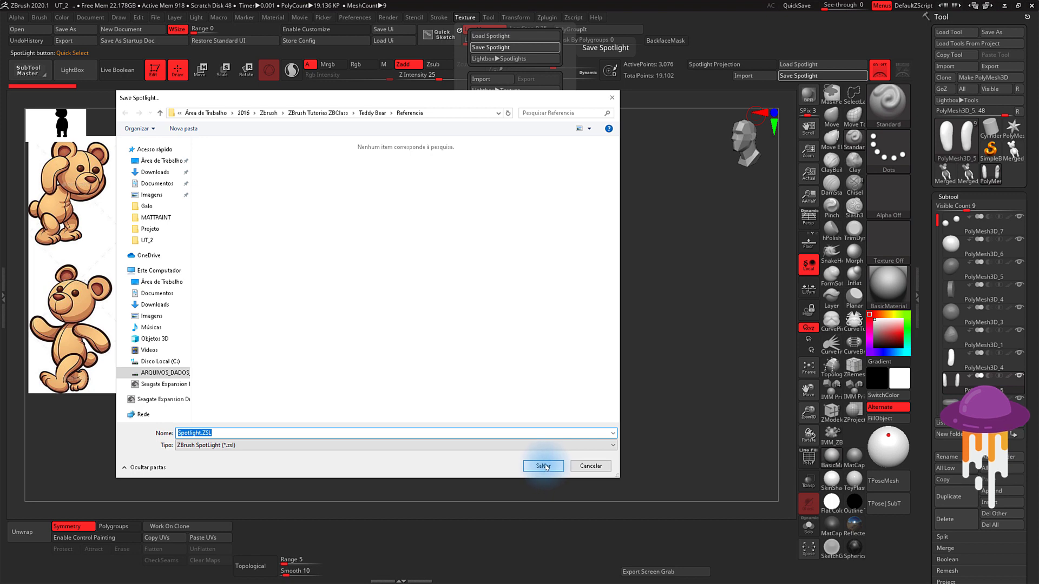
click(544, 466)
scroll(613, 341, up, 3)
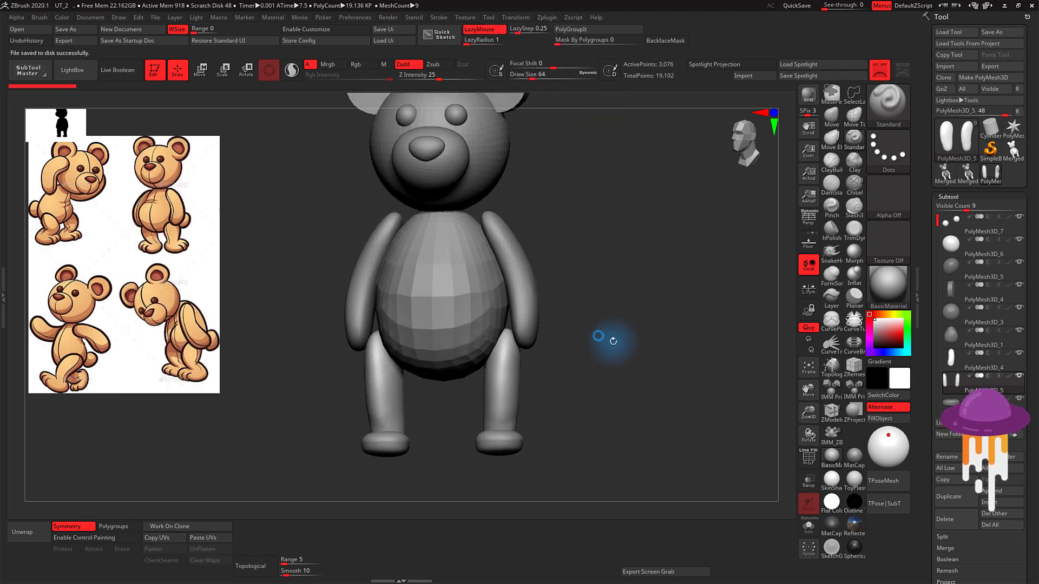
mouse_move(613, 341)
shift+mouse_down()
mouse_move(587, 348)
mouse_move(592, 375)
shift+mouse_up()
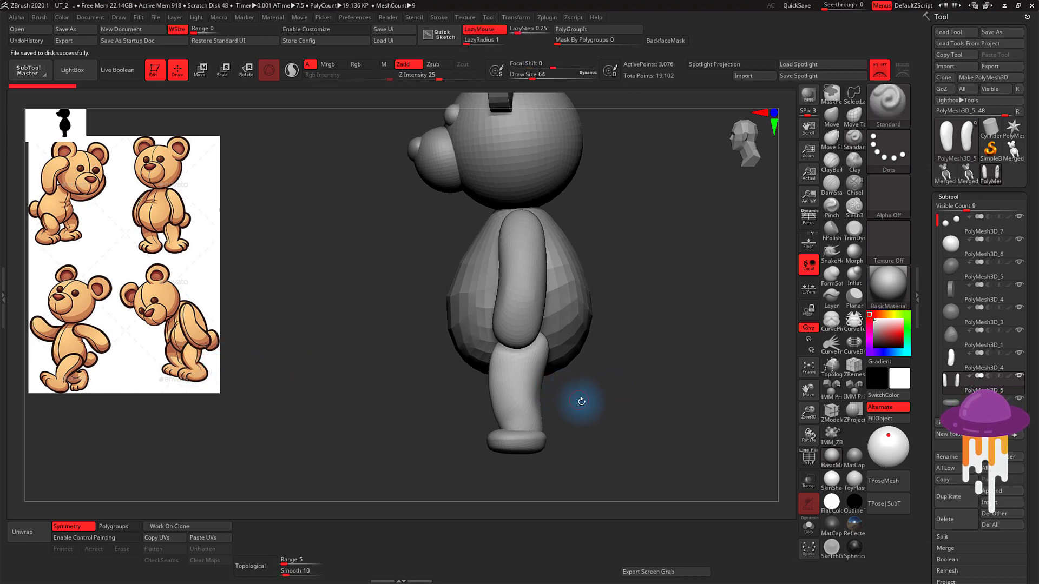
Step: Turn the bear to a side view and raise Draw Size to 293
alt+drag(581, 401, 604, 360)
key(s)
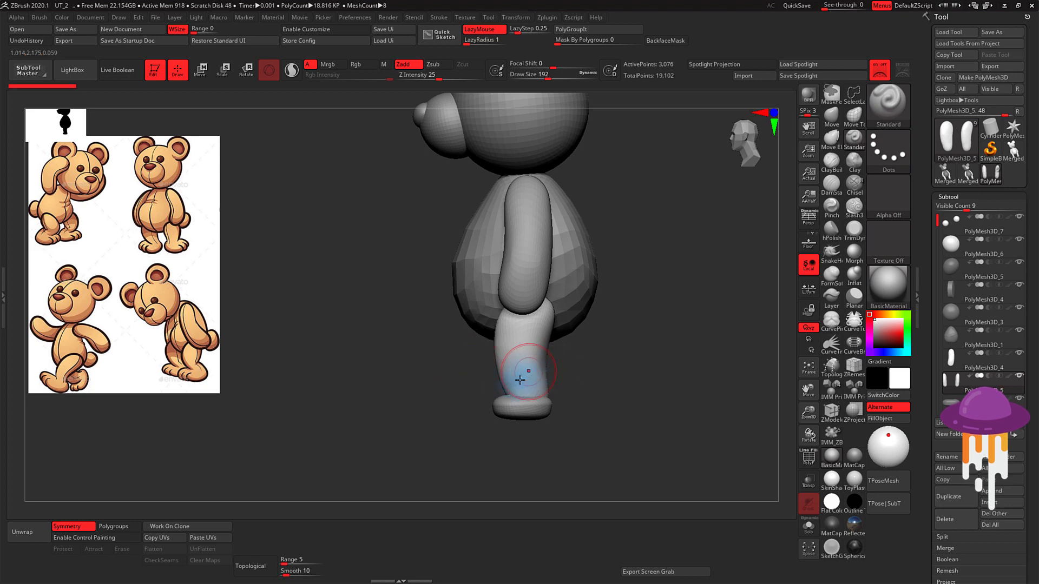
key(s)
drag(503, 390, 511, 390)
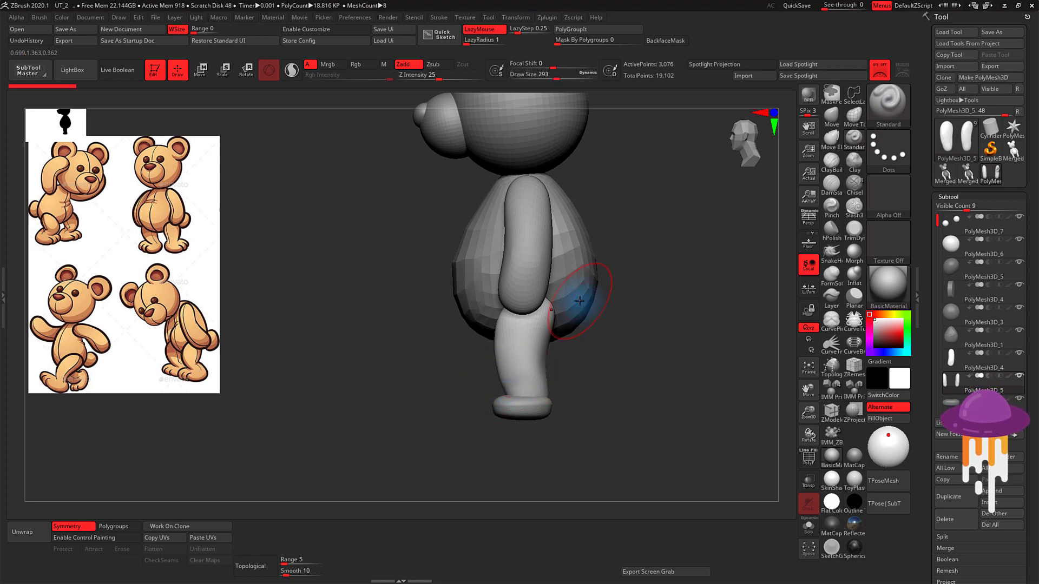
Step: With the Move brush, reshape the bear's foot and leg, mirrored on both legs
click(830, 116)
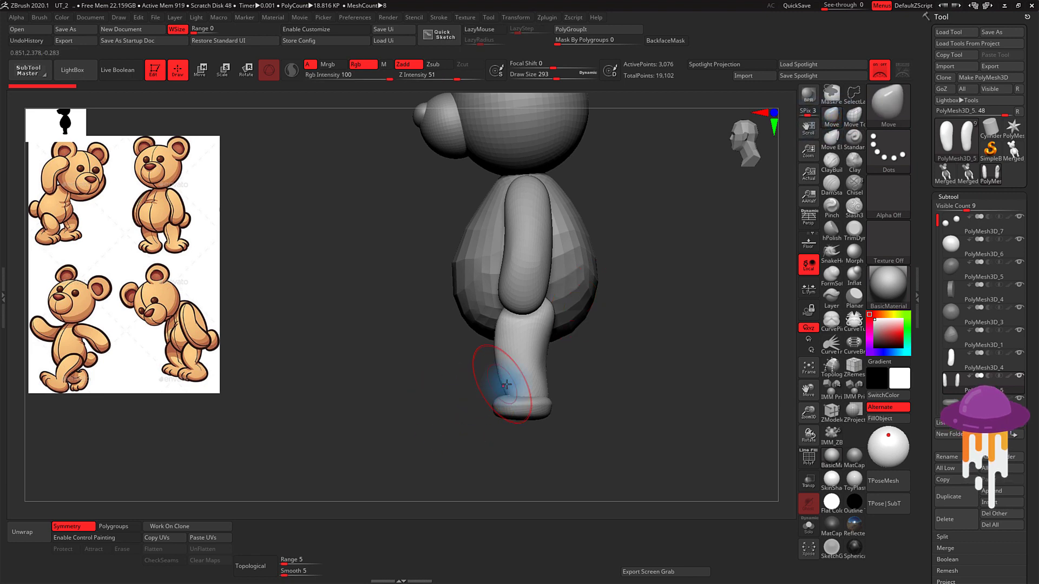
click(260, 570)
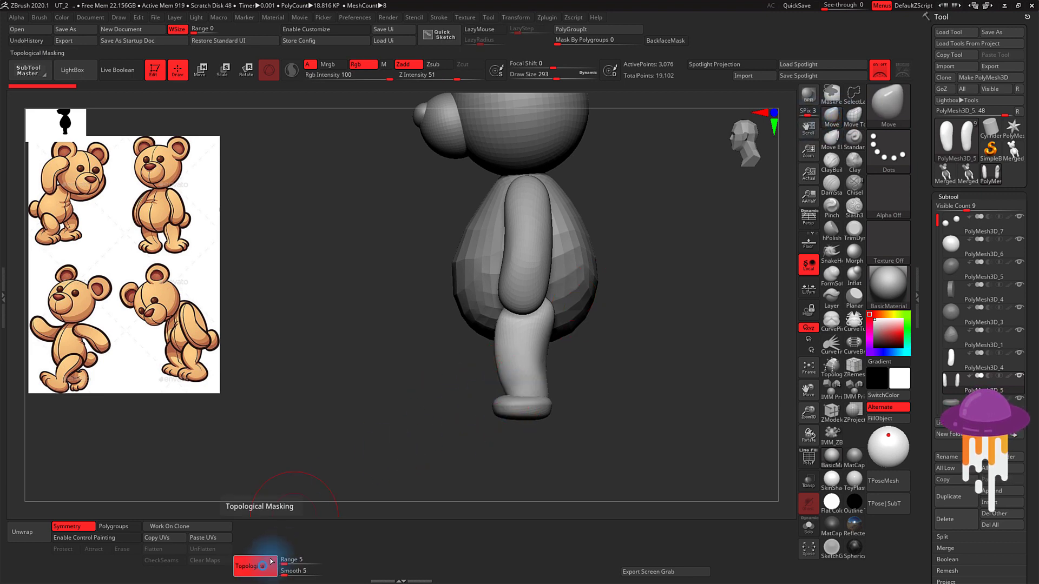
click(258, 569)
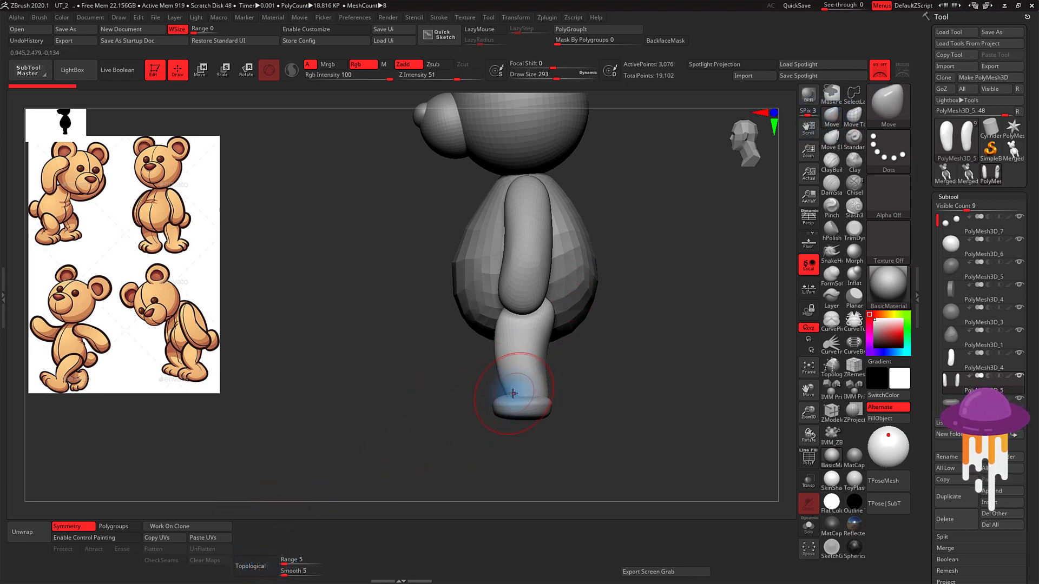
drag(509, 394, 512, 395)
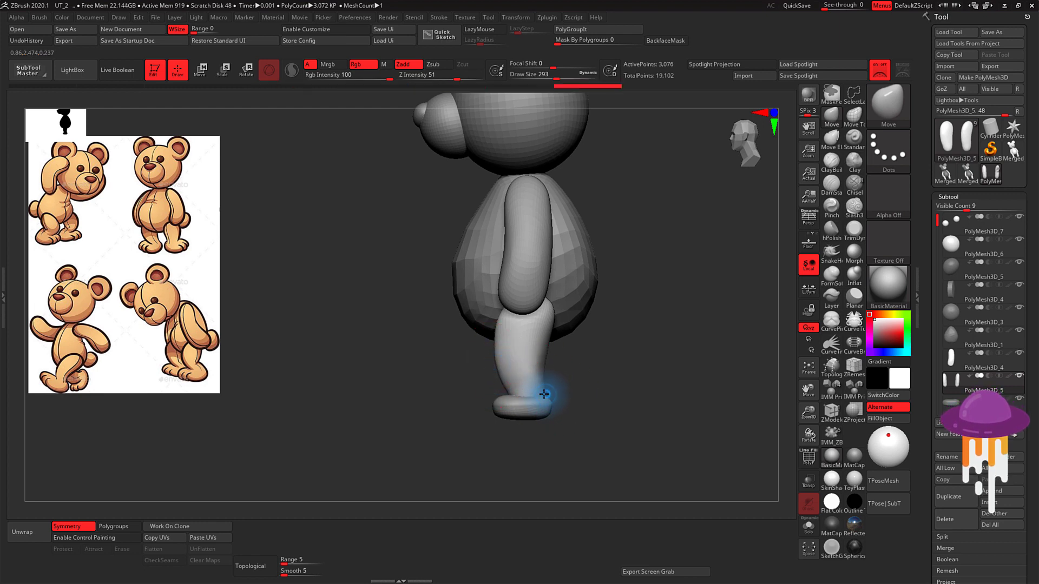
mouse_move(574, 389)
mouse_down()
mouse_move(607, 382)
mouse_move(580, 390)
mouse_up()
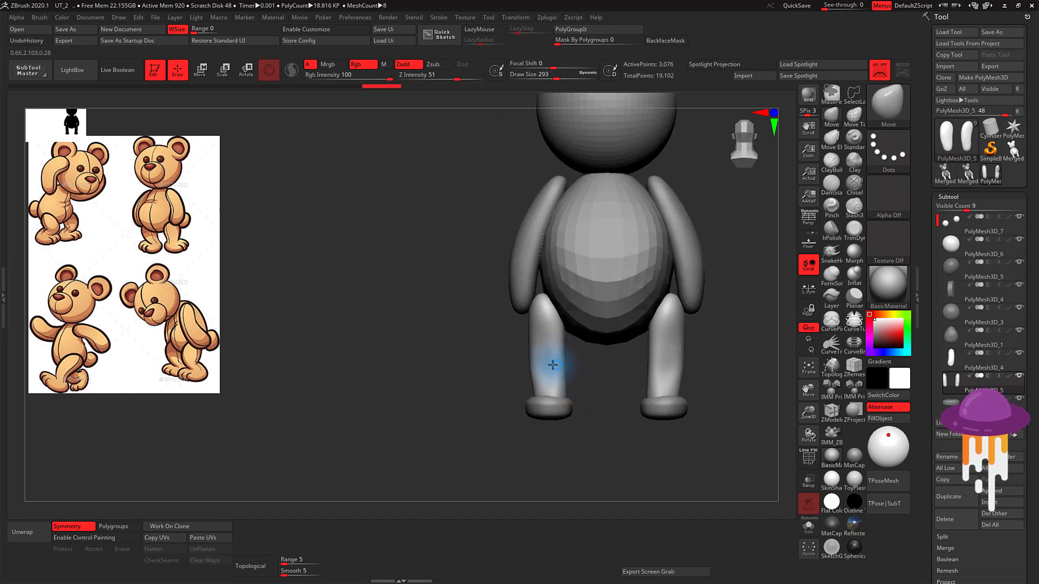
mouse_move(539, 367)
mouse_down()
mouse_move(573, 371)
mouse_move(557, 361)
mouse_up()
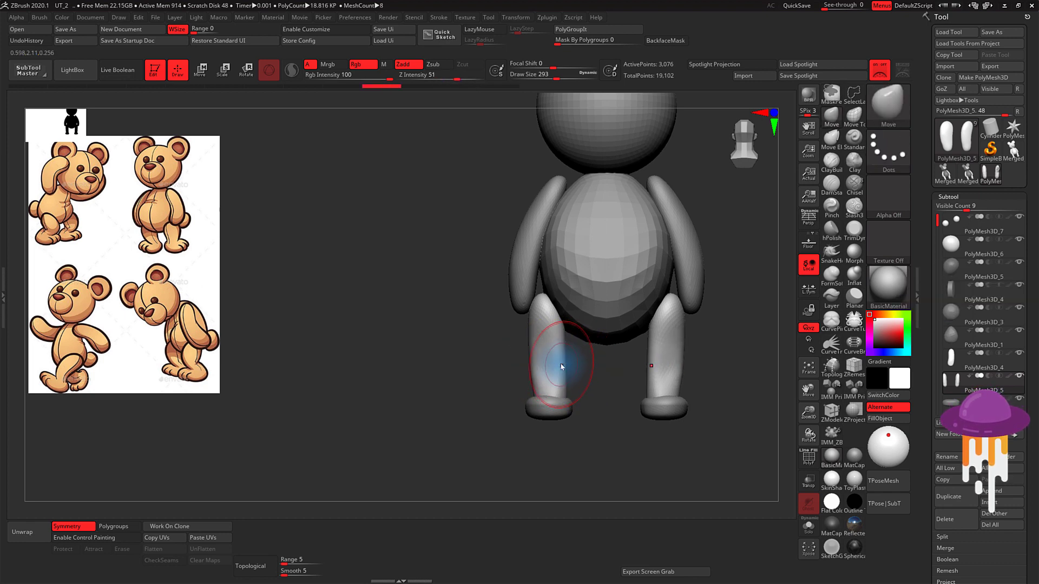
Step: Enlarge the brush to 365 and smooth the leg surface
key(space)
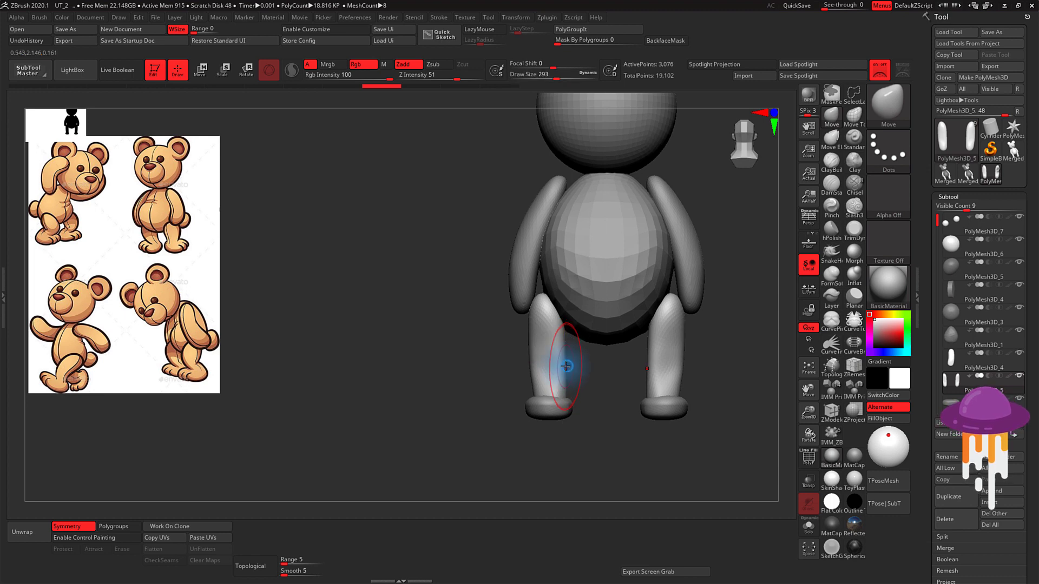
drag(566, 368, 570, 362)
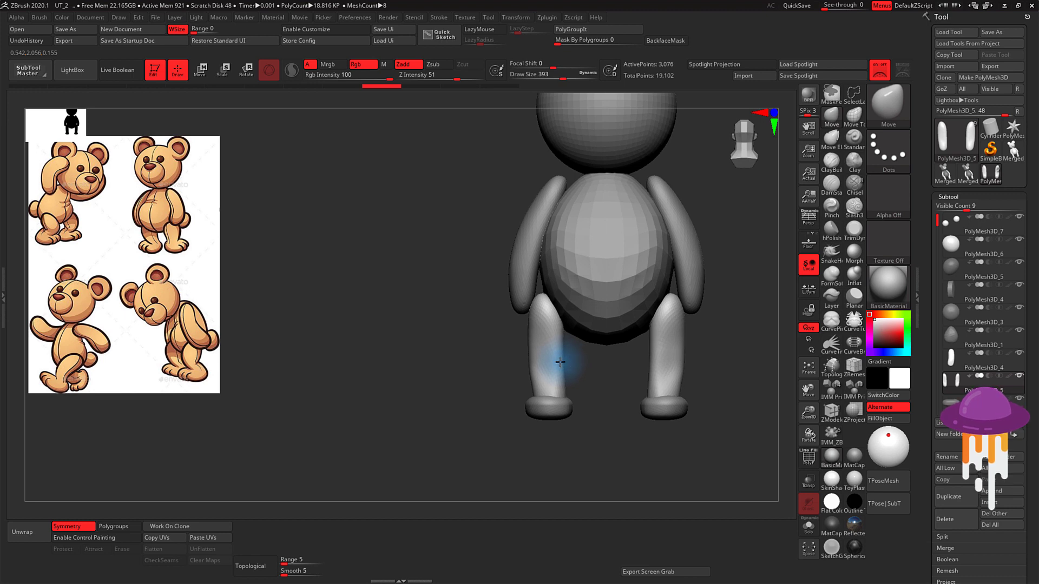
right_drag(560, 362, 592, 360)
key(s)
drag(592, 369, 558, 367)
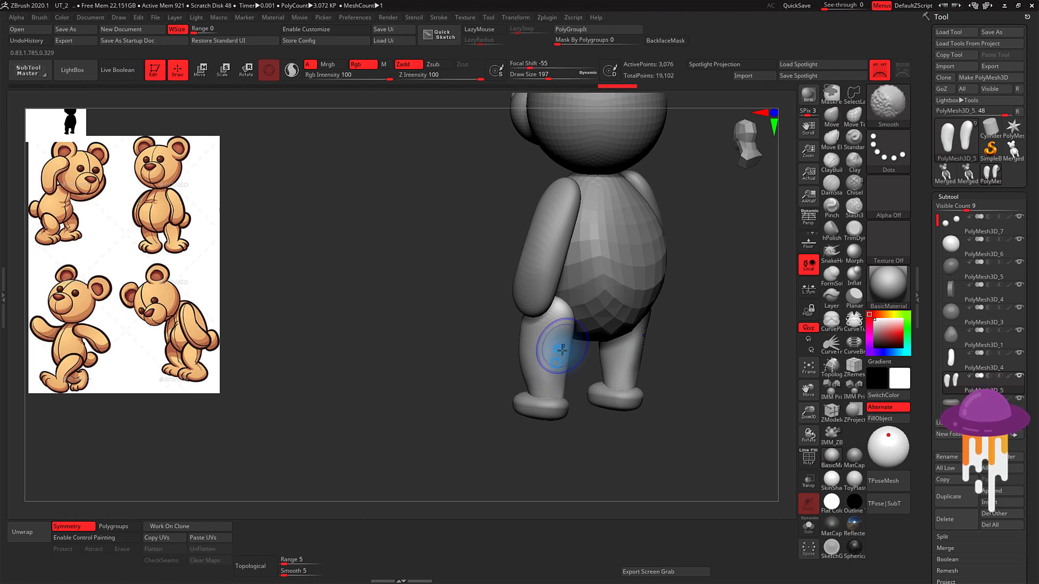
key(shift)
drag(585, 371, 625, 368)
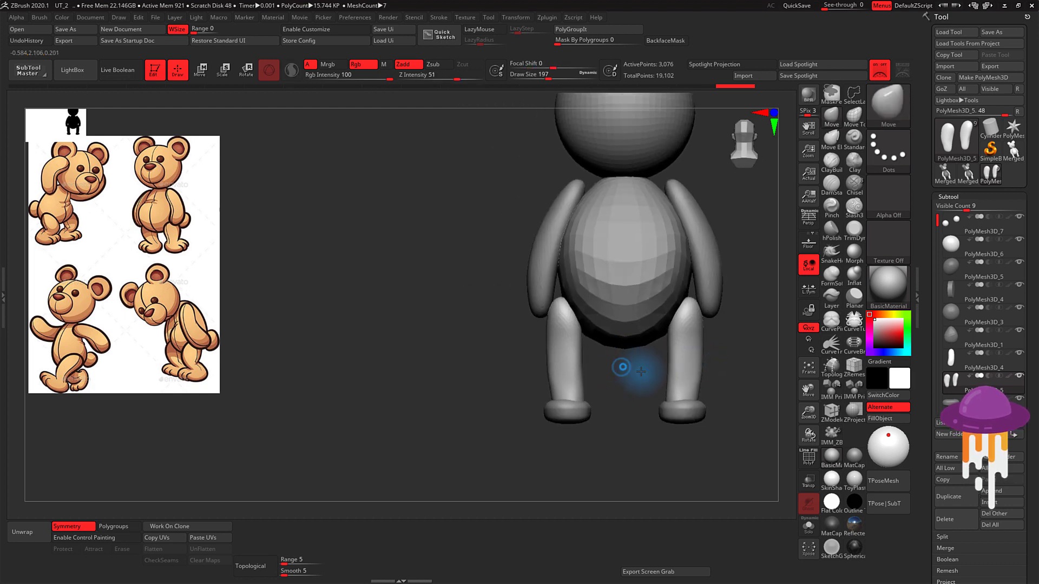
mouse_move(626, 366)
alt+mouse_down()
mouse_move(637, 381)
mouse_move(543, 342)
alt+mouse_up()
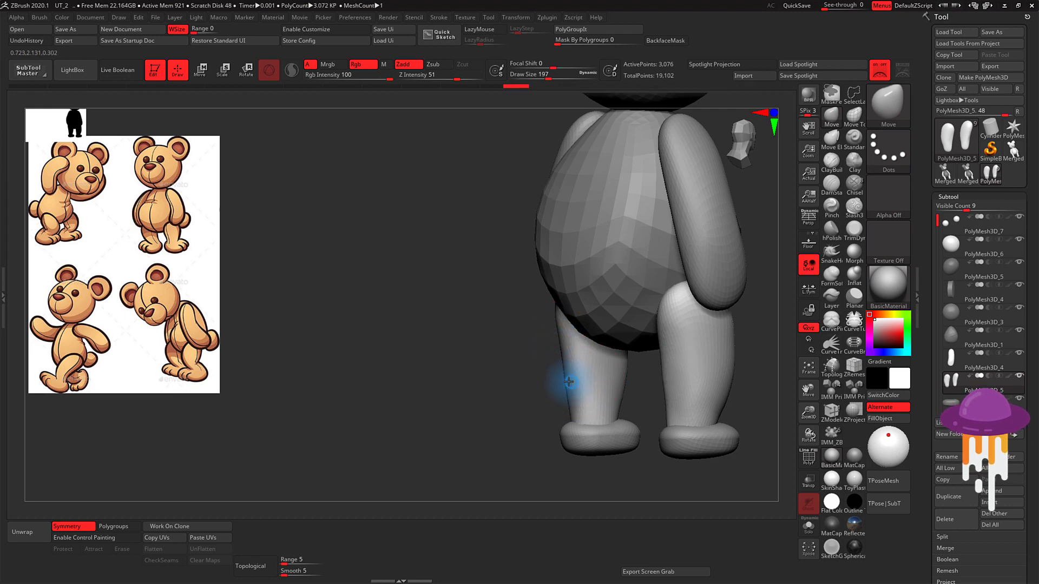
Step: Lower smoothing Z Intensity to 26 and gently smooth the back and lower leg
mouse_move(550, 377)
mouse_down()
mouse_move(506, 389)
mouse_move(599, 366)
mouse_move(638, 395)
mouse_move(585, 361)
mouse_up()
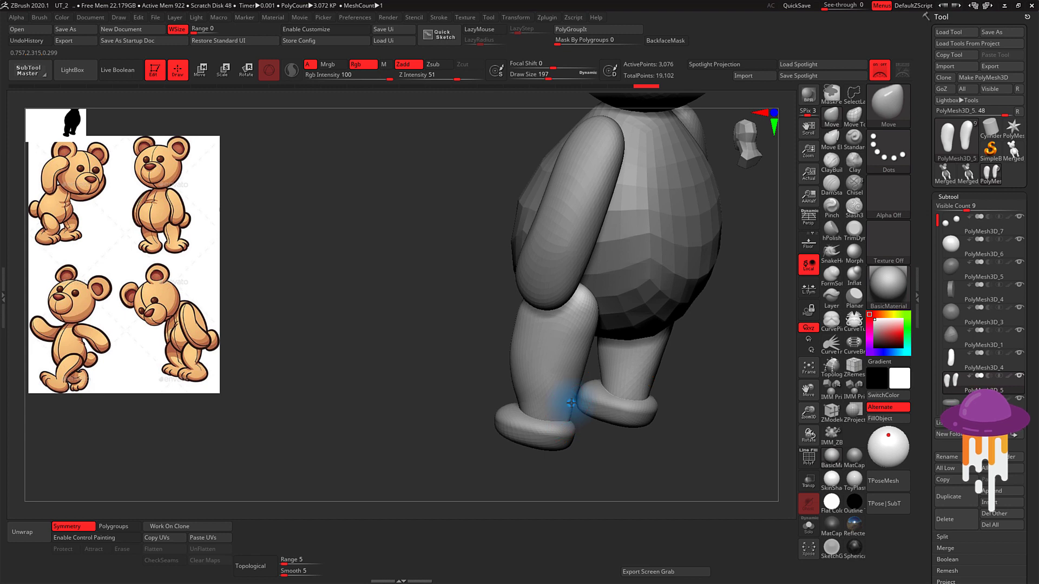
key(shift)
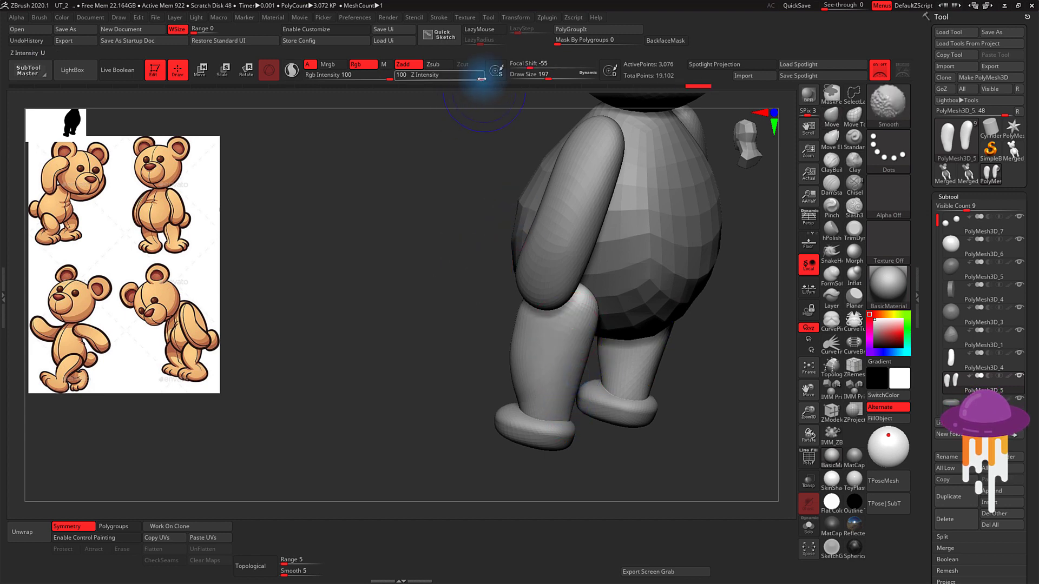
drag(475, 79, 440, 81)
shift+drag(538, 297, 580, 389)
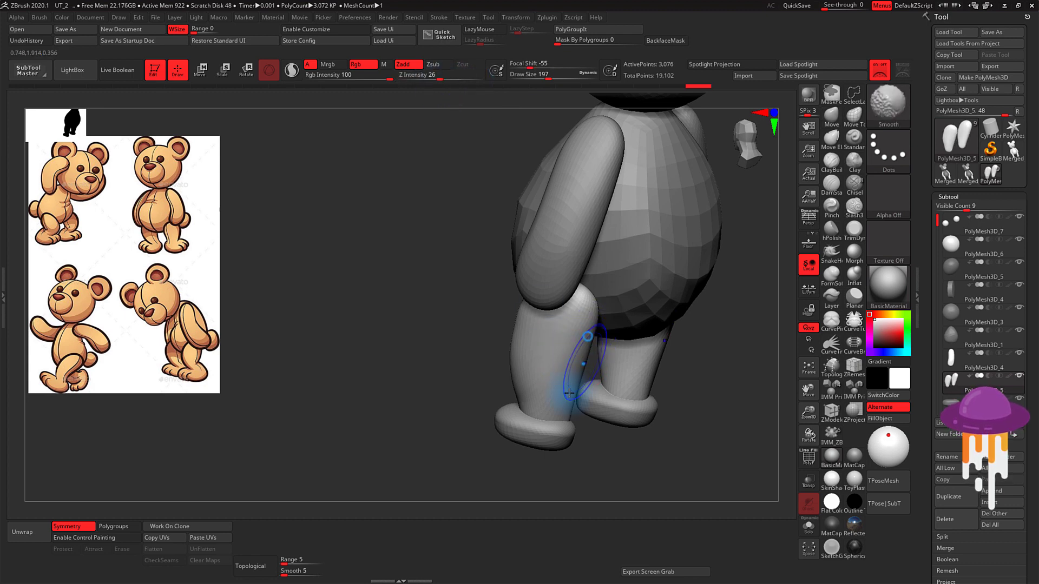
shift+drag(724, 379, 716, 387)
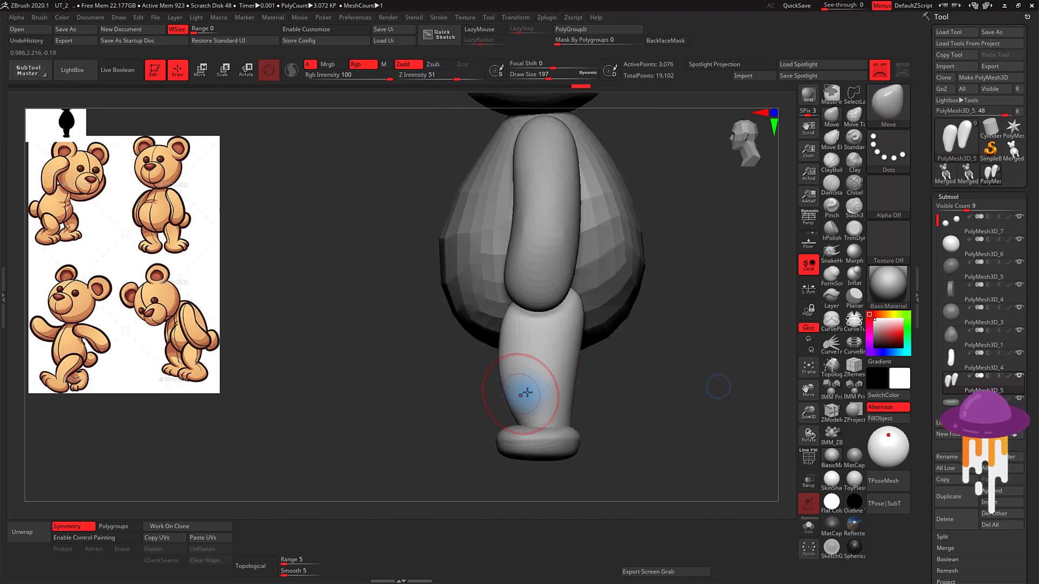
key(s)
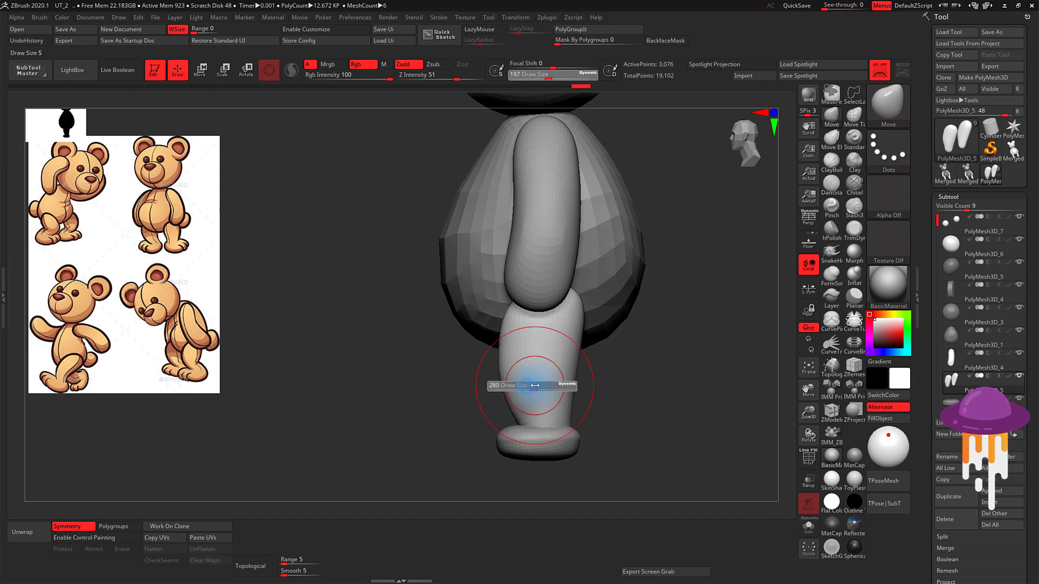
mouse_move(534, 385)
mouse_down()
mouse_move(520, 381)
mouse_move(519, 419)
mouse_move(513, 403)
mouse_up()
key(s)
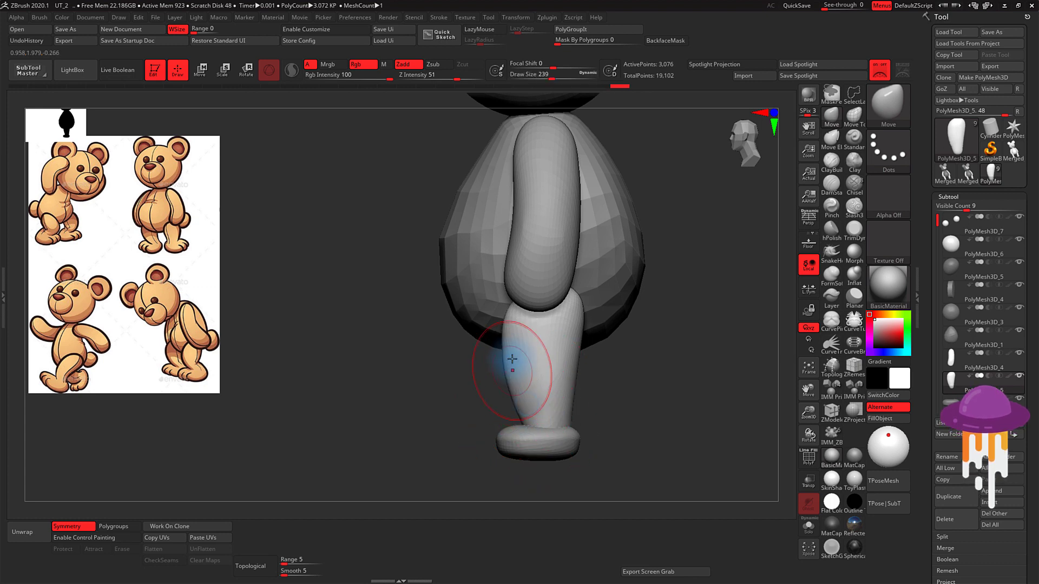
key(shift)
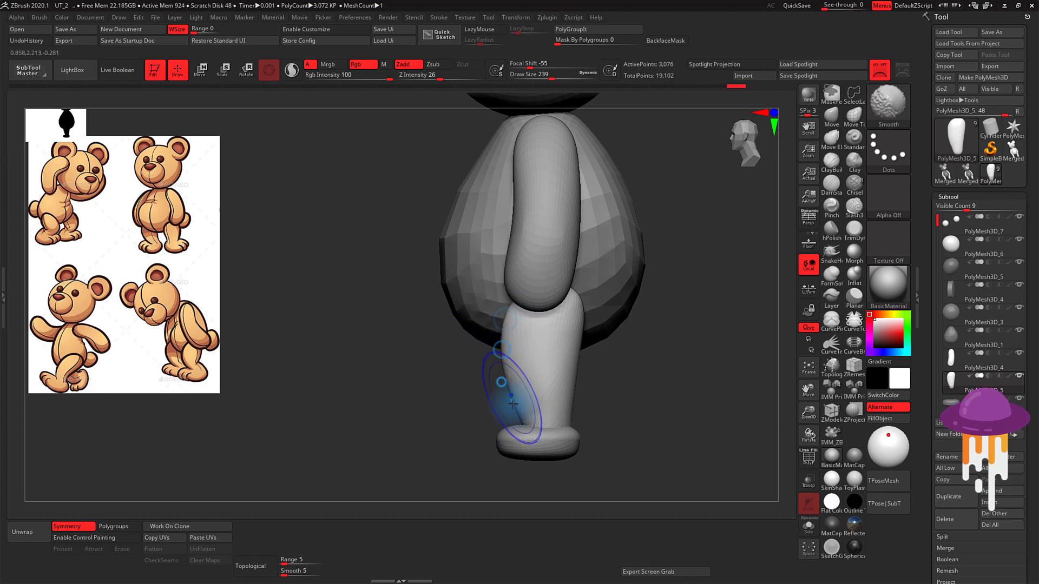
mouse_move(601, 412)
mouse_down()
mouse_move(593, 392)
mouse_move(666, 399)
mouse_move(704, 433)
mouse_up()
Step: Solo the two legs with MatCap Gray, turn them apart, and choose the Inflat brush
click(808, 526)
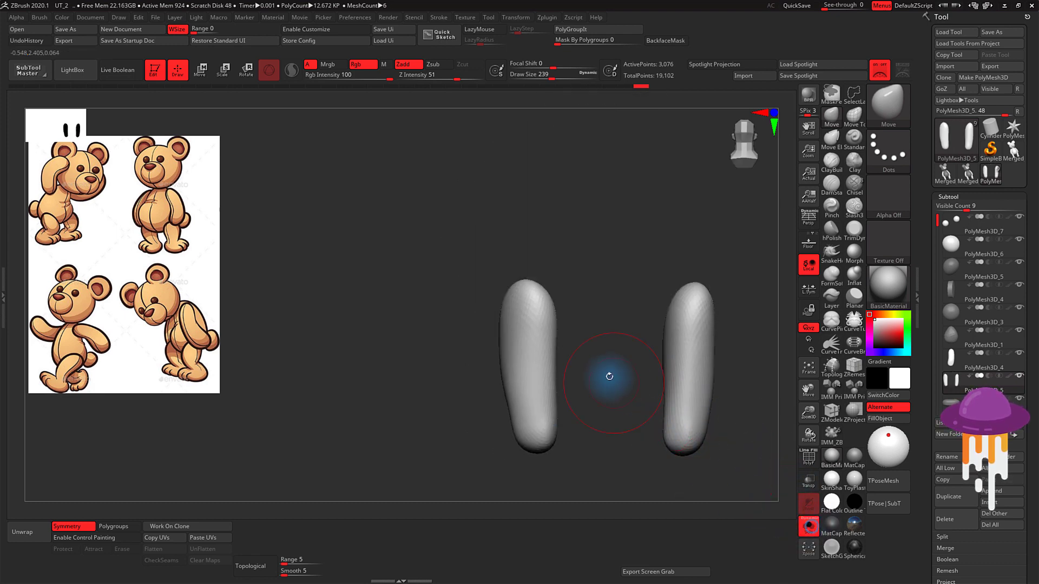
mouse_move(607, 371)
mouse_down()
mouse_move(629, 389)
mouse_move(564, 369)
mouse_up()
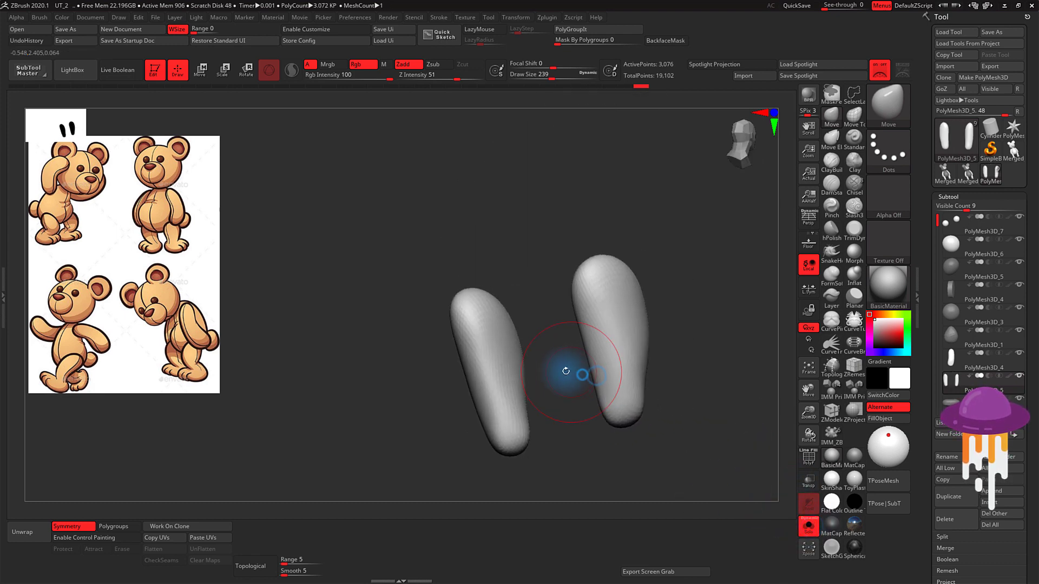
click(854, 458)
mouse_move(627, 429)
mouse_down()
mouse_move(538, 364)
mouse_move(572, 374)
mouse_move(601, 360)
mouse_move(684, 350)
mouse_move(608, 364)
mouse_up()
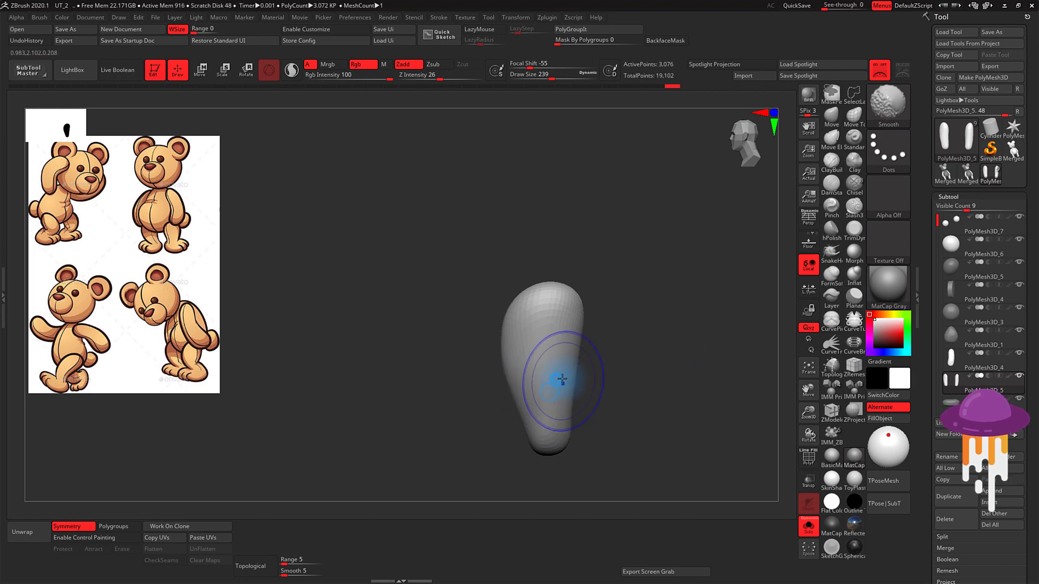
mouse_move(672, 381)
mouse_down()
mouse_move(644, 395)
mouse_move(626, 365)
mouse_move(591, 359)
mouse_move(636, 382)
mouse_move(584, 359)
mouse_move(579, 406)
mouse_move(591, 325)
mouse_move(586, 429)
mouse_up()
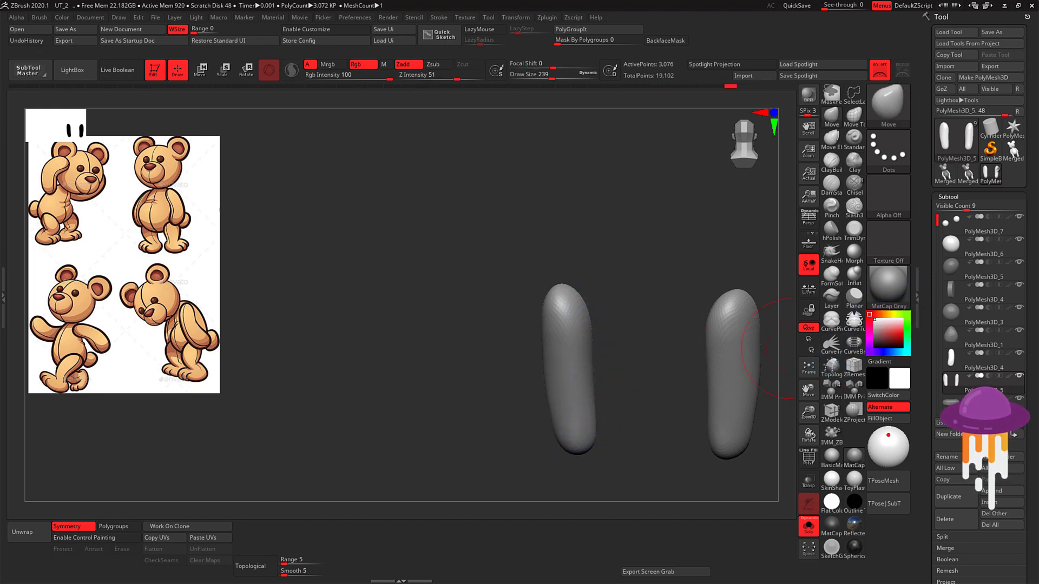
mouse_move(727, 273)
shift+mouse_down()
mouse_move(687, 263)
mouse_move(702, 254)
shift+mouse_up()
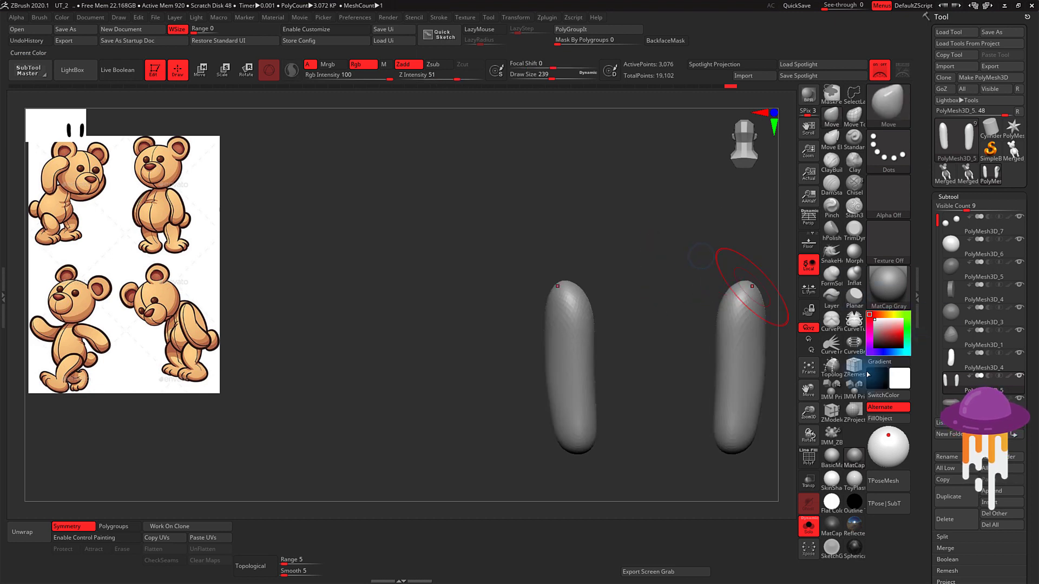
click(856, 274)
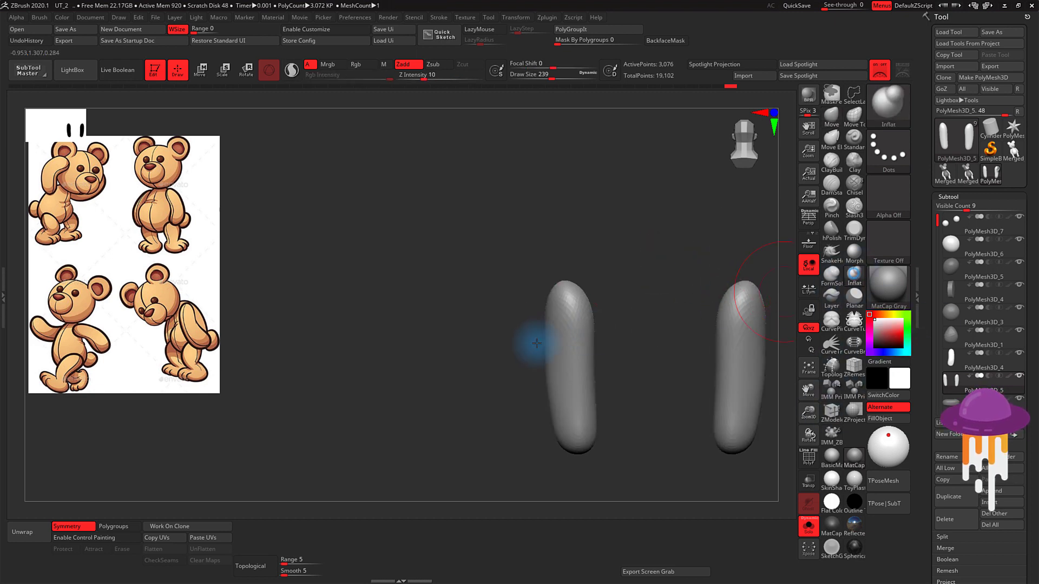
Step: Shrink the brush to 132 and orbit around the isolated legs
mouse_move(605, 312)
mouse_down()
mouse_move(620, 309)
mouse_move(631, 341)
mouse_up()
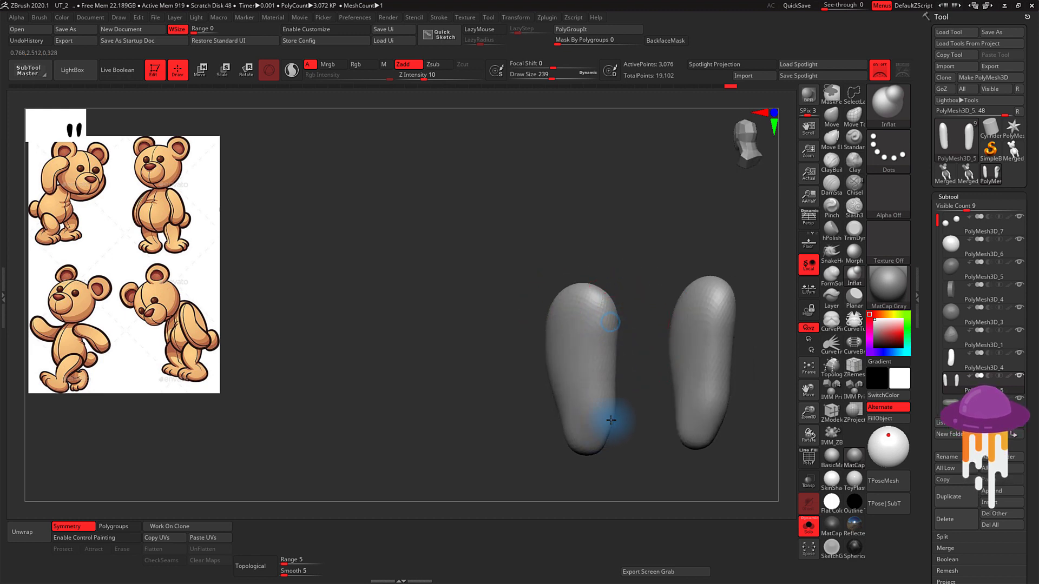
key(s)
drag(635, 342, 617, 321)
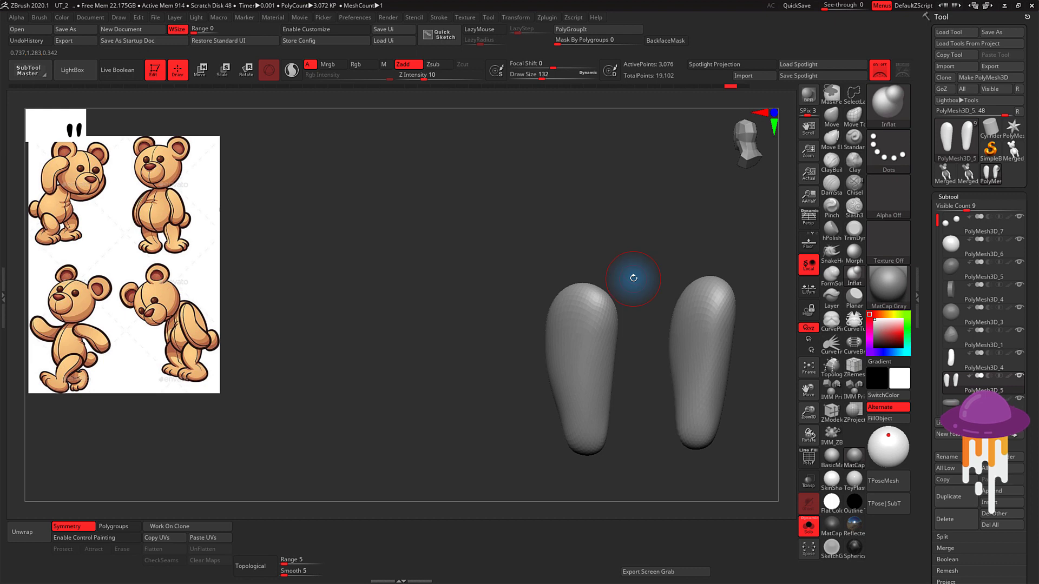
mouse_move(649, 341)
mouse_down()
mouse_move(637, 325)
mouse_move(649, 318)
mouse_move(616, 330)
mouse_up()
key(s)
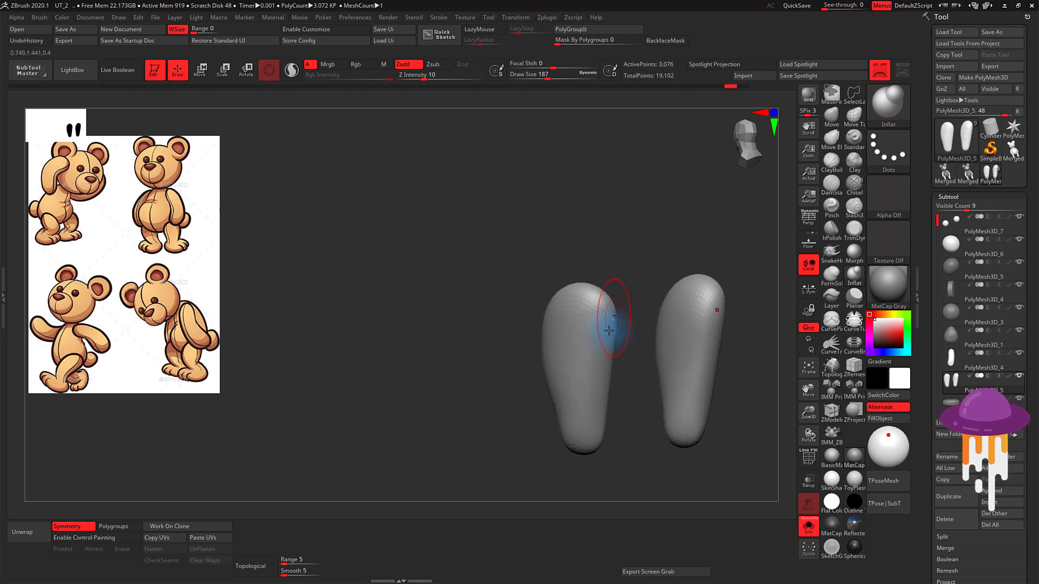
mouse_move(607, 439)
mouse_down()
mouse_move(613, 374)
mouse_move(586, 364)
mouse_move(656, 336)
mouse_move(580, 320)
mouse_up()
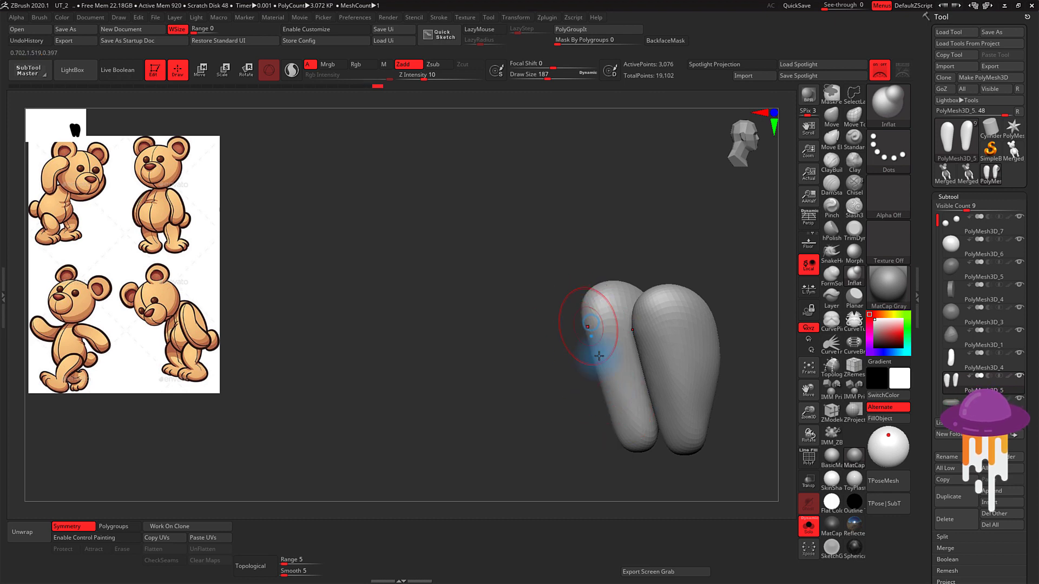
Step: Smooth the left leg's edge from the front, then select the Move brush
shift+drag(507, 406, 514, 407)
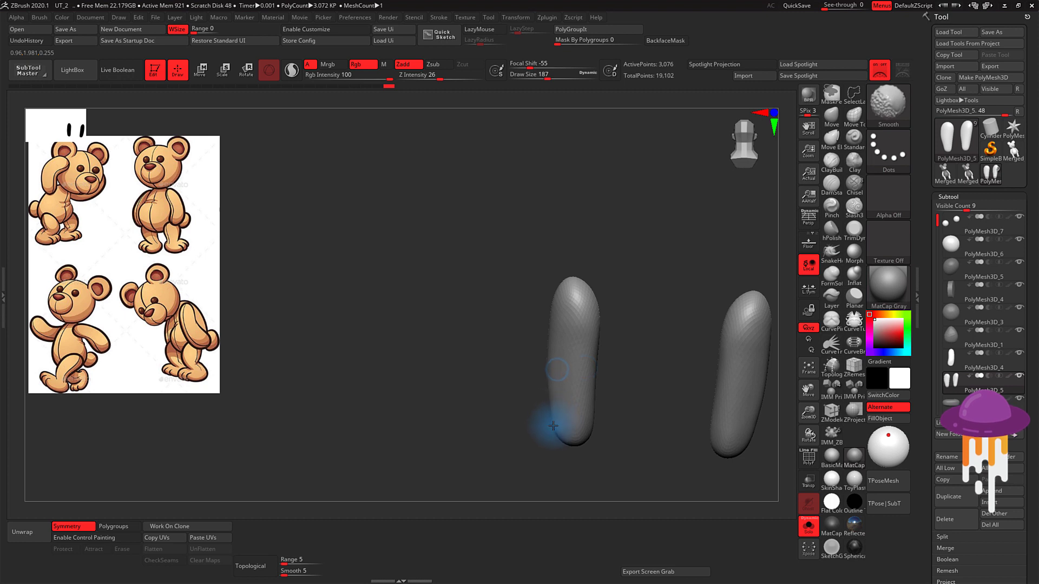
shift+drag(549, 424, 551, 330)
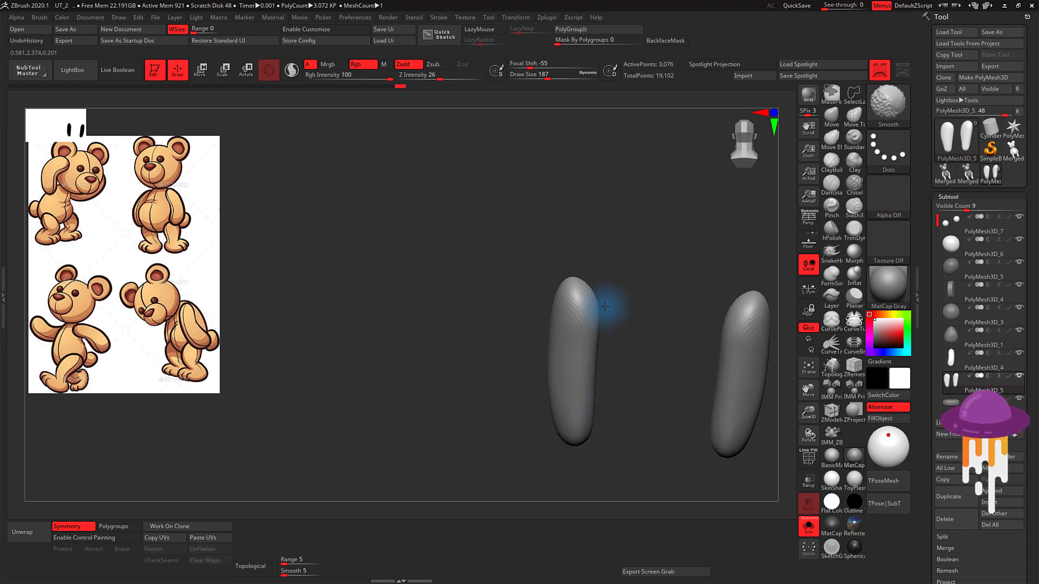
mouse_move(641, 334)
mouse_down()
mouse_move(678, 348)
mouse_move(708, 319)
mouse_move(622, 368)
mouse_up()
key(s)
key(s)
key(s)
click(832, 115)
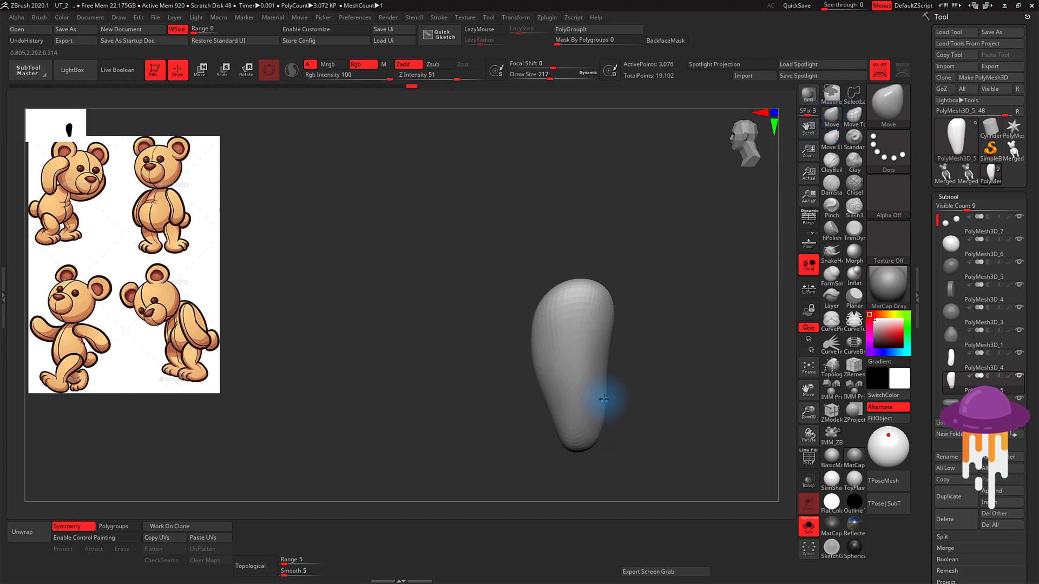
Step: Adjust the Move brush draw size from 365 to 239, settling on 197
key(s)
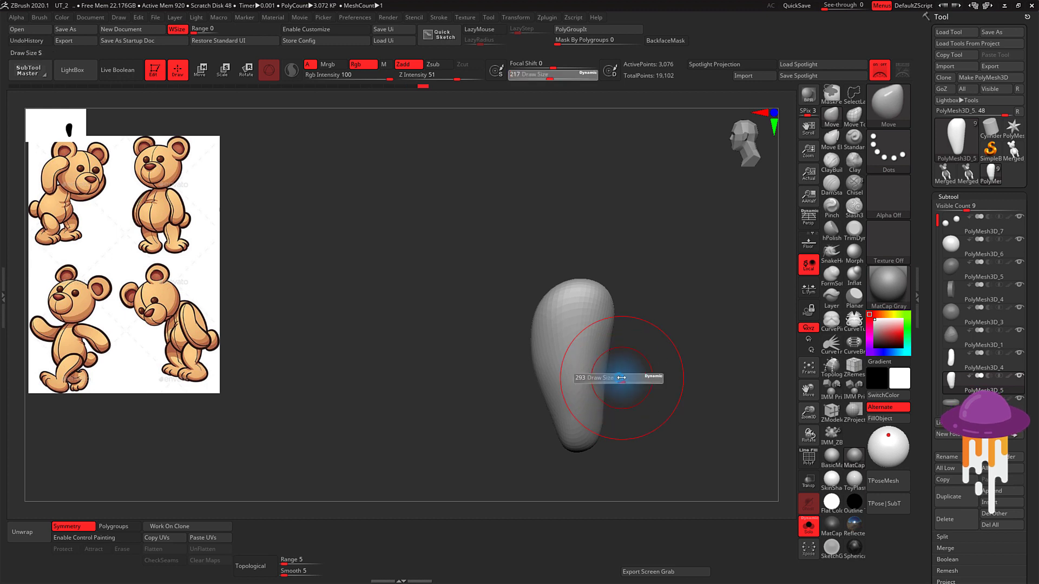
drag(616, 382, 605, 371)
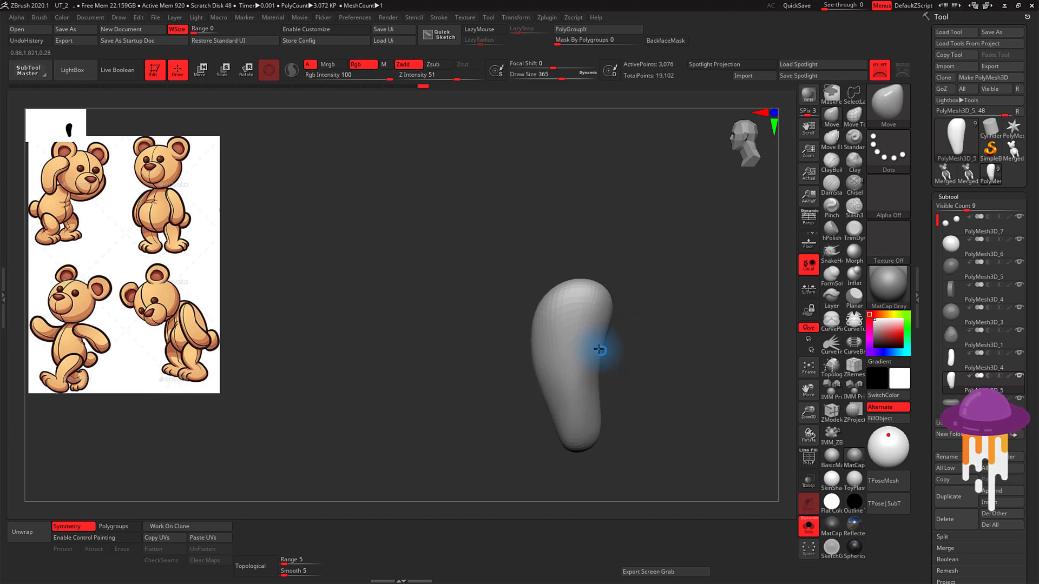
key(s)
drag(557, 390, 549, 397)
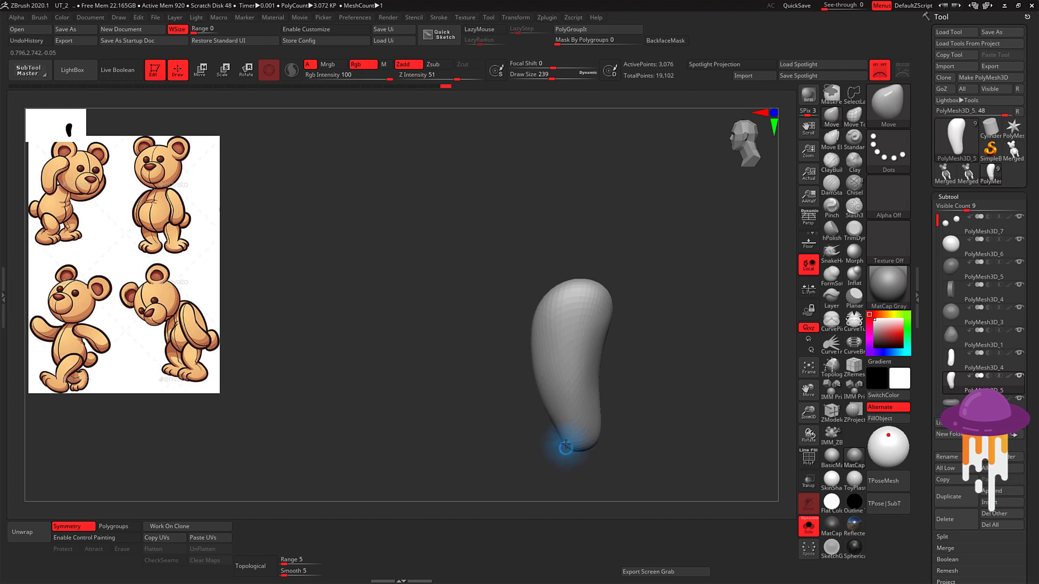
key(s)
drag(560, 430, 556, 427)
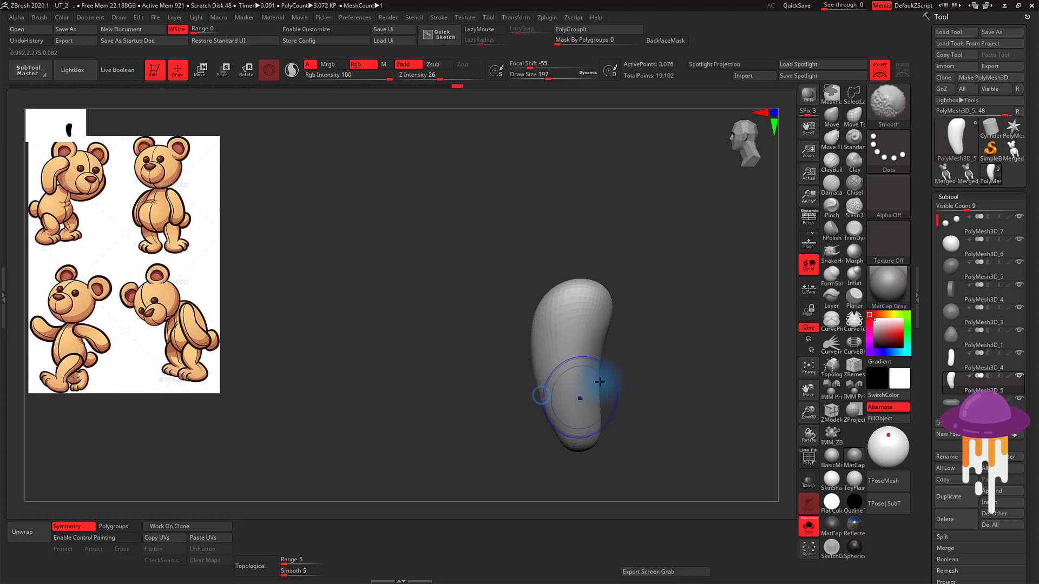
Step: Pull the leg bottom outward into a rounded foot and Shift-smooth it
mouse_move(671, 371)
shift+mouse_down()
mouse_move(683, 365)
mouse_move(650, 292)
shift+mouse_up()
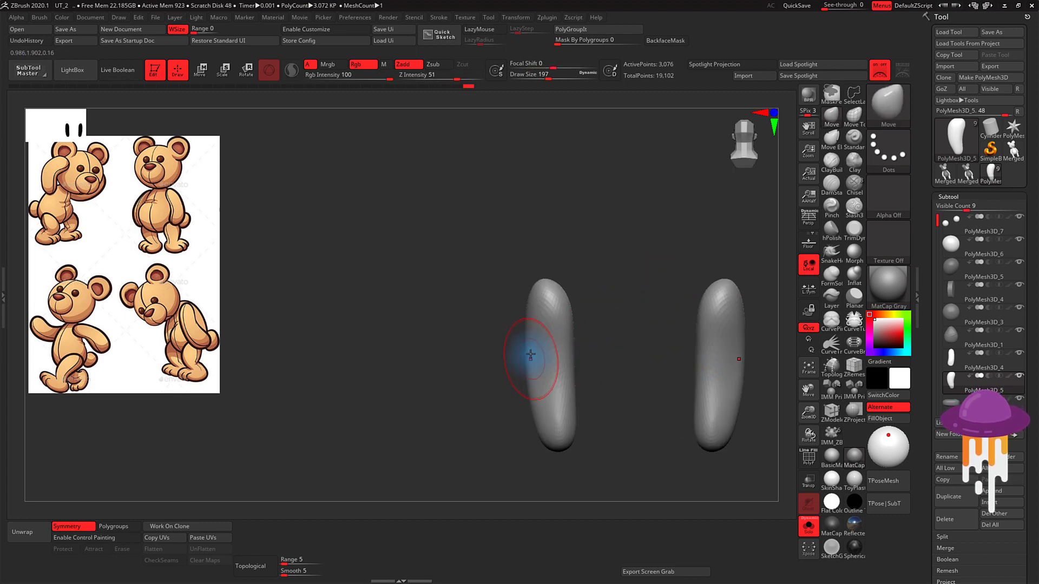
mouse_move(528, 359)
mouse_down()
mouse_move(603, 344)
mouse_move(511, 375)
mouse_up()
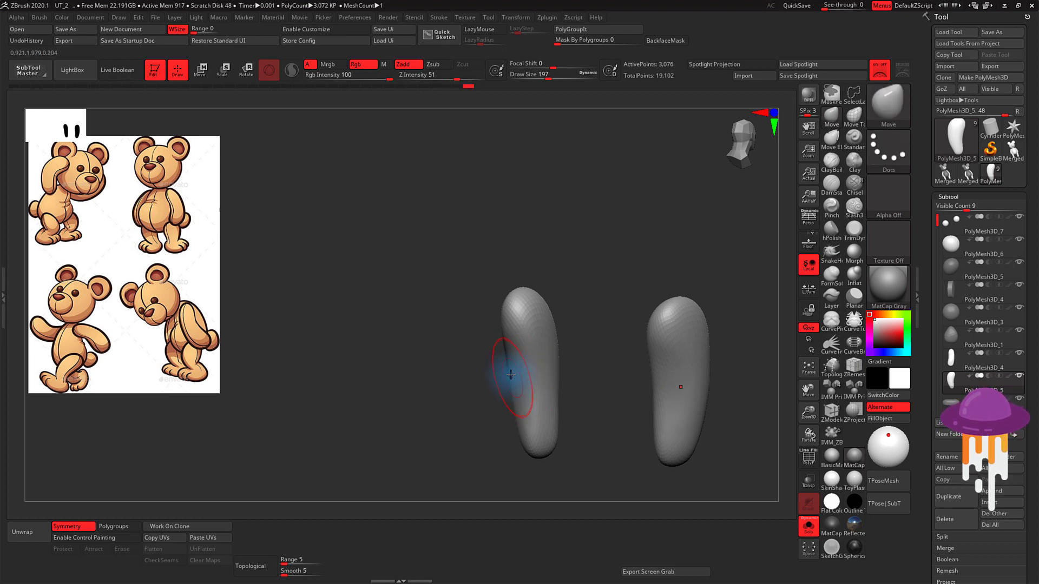
key(shift)
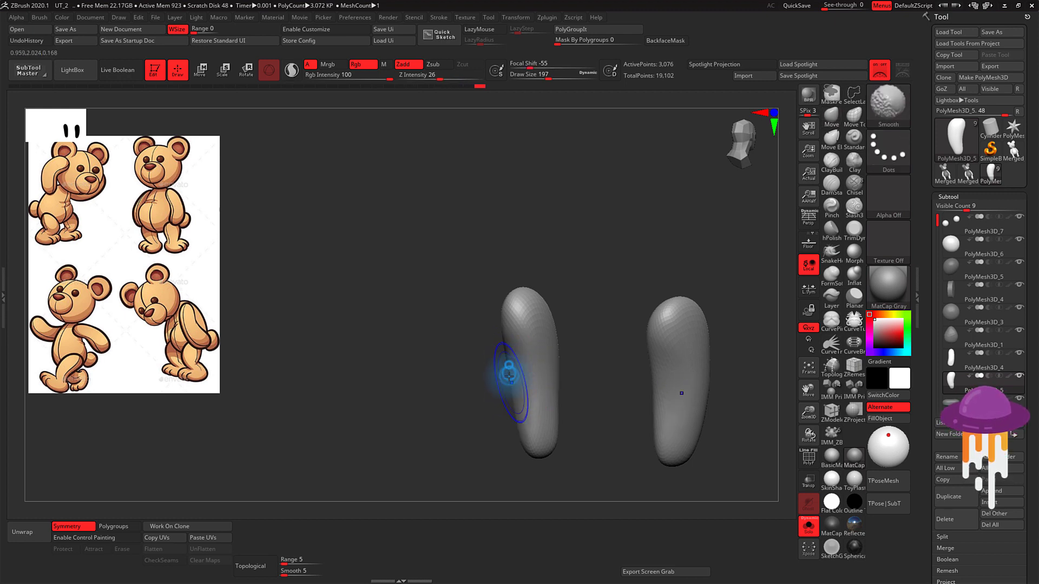
mouse_move(586, 359)
mouse_down()
mouse_move(587, 343)
mouse_move(625, 380)
mouse_move(552, 368)
mouse_up()
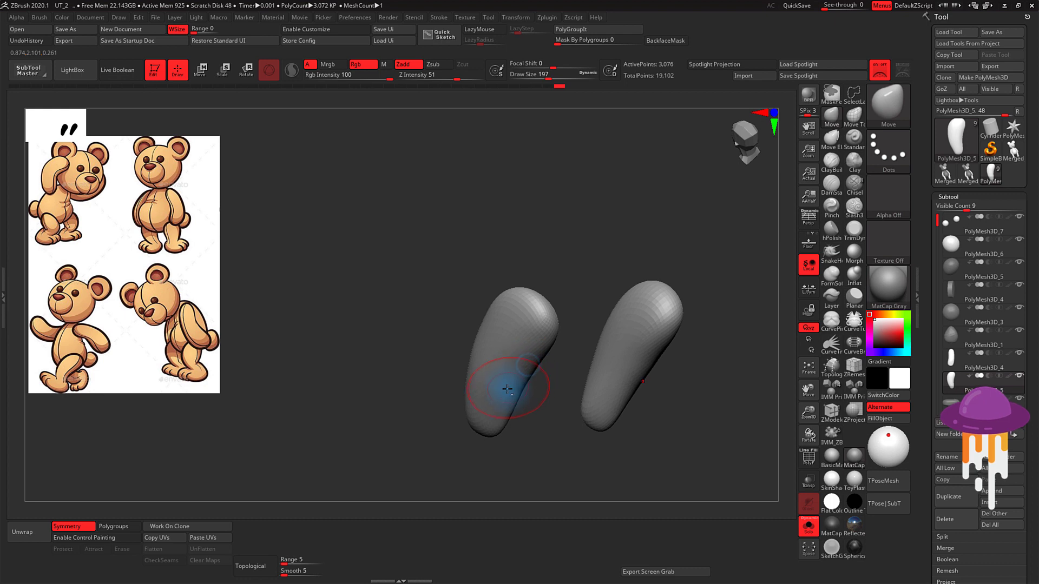
Step: Shrink the brush to 140 and Shift-smooth the reshaped leg
key(s)
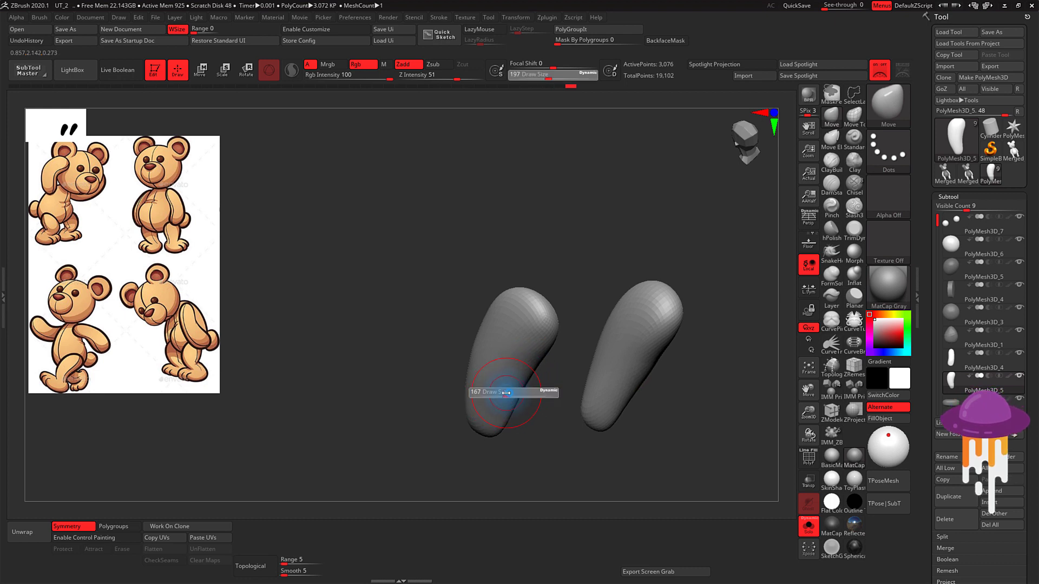
drag(502, 393, 505, 395)
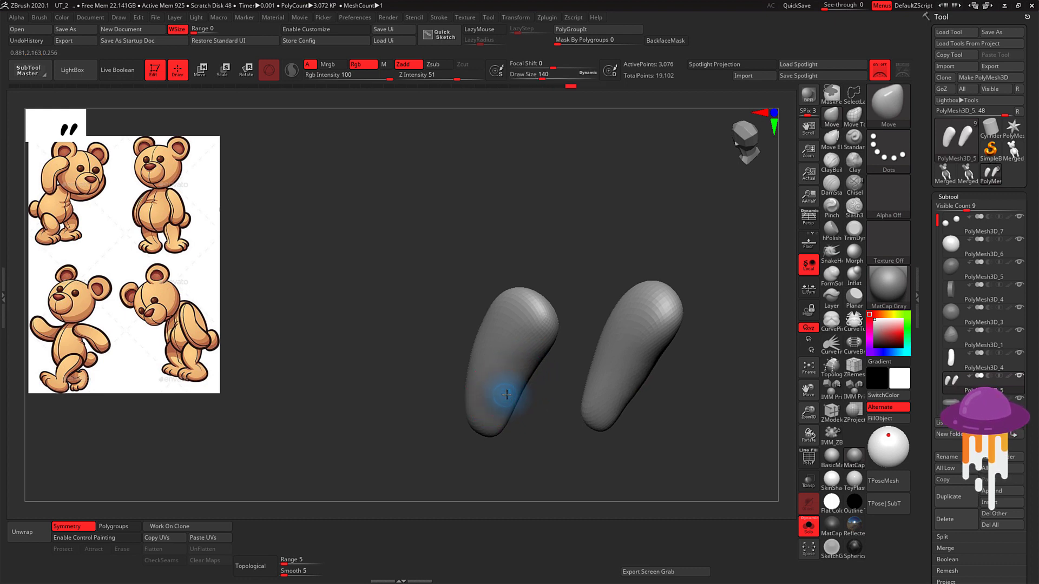
key(shift)
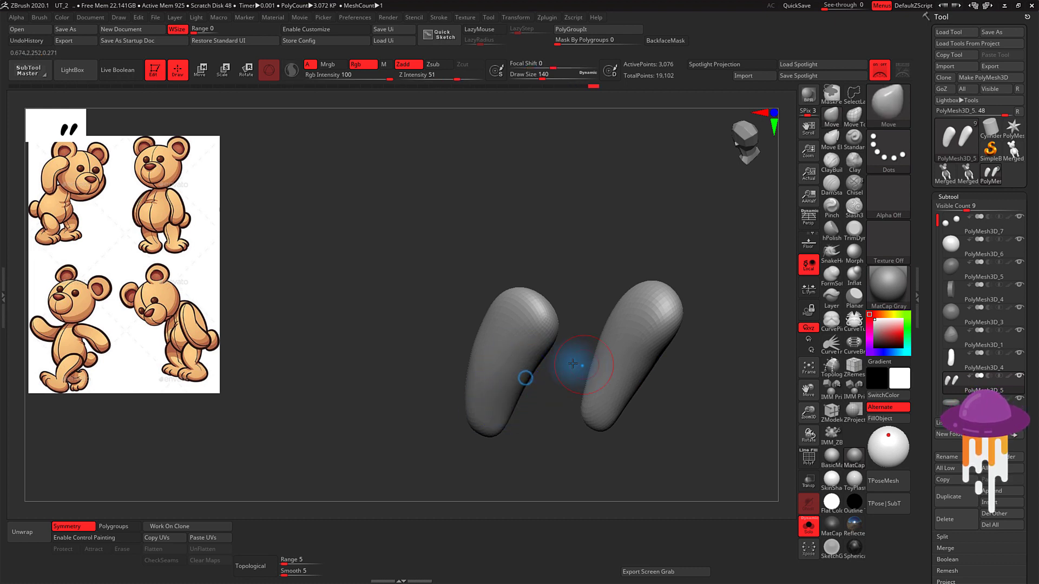
mouse_move(568, 368)
mouse_down()
mouse_move(591, 353)
mouse_move(594, 322)
mouse_move(573, 343)
mouse_up()
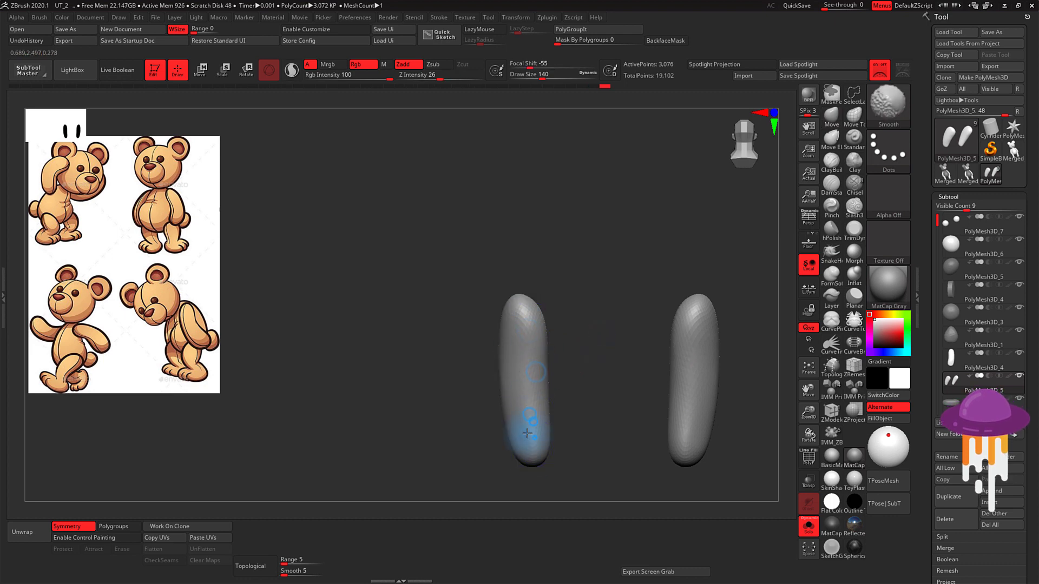
Step: Frame the legs with F, check their shape, and turn off Solo mode
mouse_move(589, 348)
mouse_down()
mouse_move(612, 361)
mouse_move(587, 353)
mouse_move(598, 359)
mouse_up()
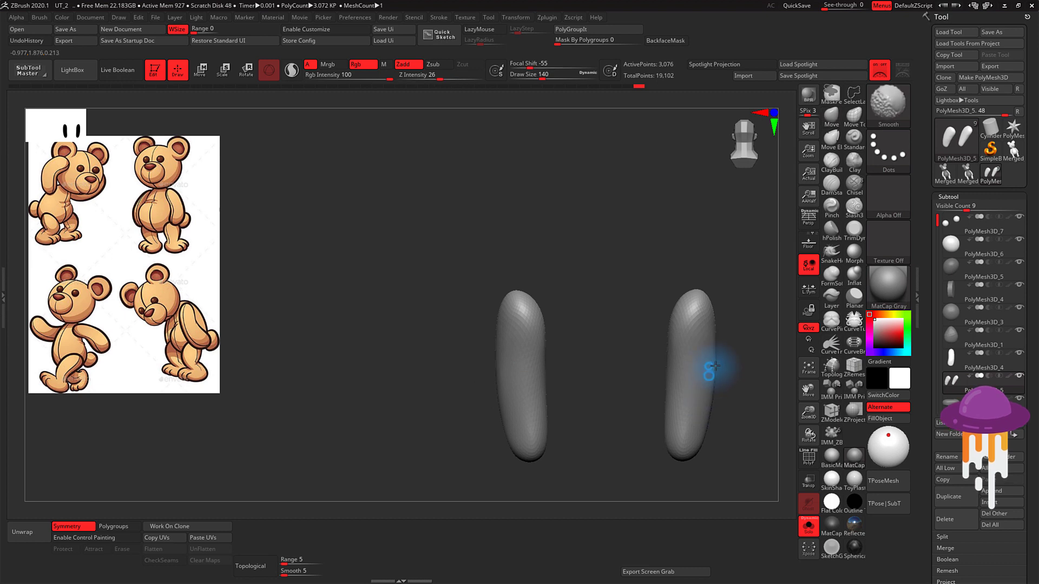
mouse_move(607, 375)
mouse_down()
mouse_move(750, 336)
mouse_move(622, 359)
mouse_move(657, 353)
mouse_move(612, 301)
mouse_move(616, 314)
mouse_up()
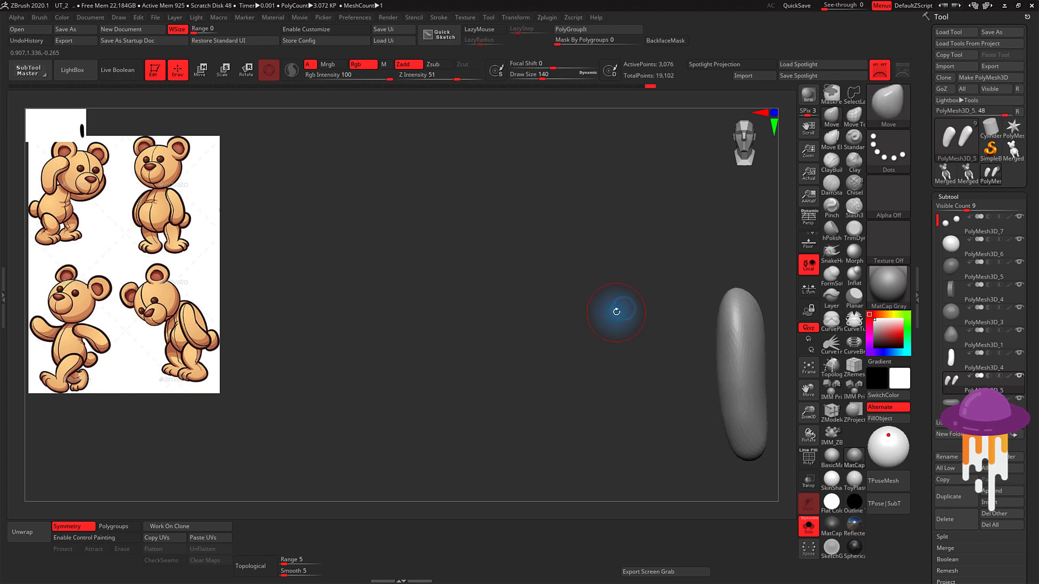
key(f)
key(f)
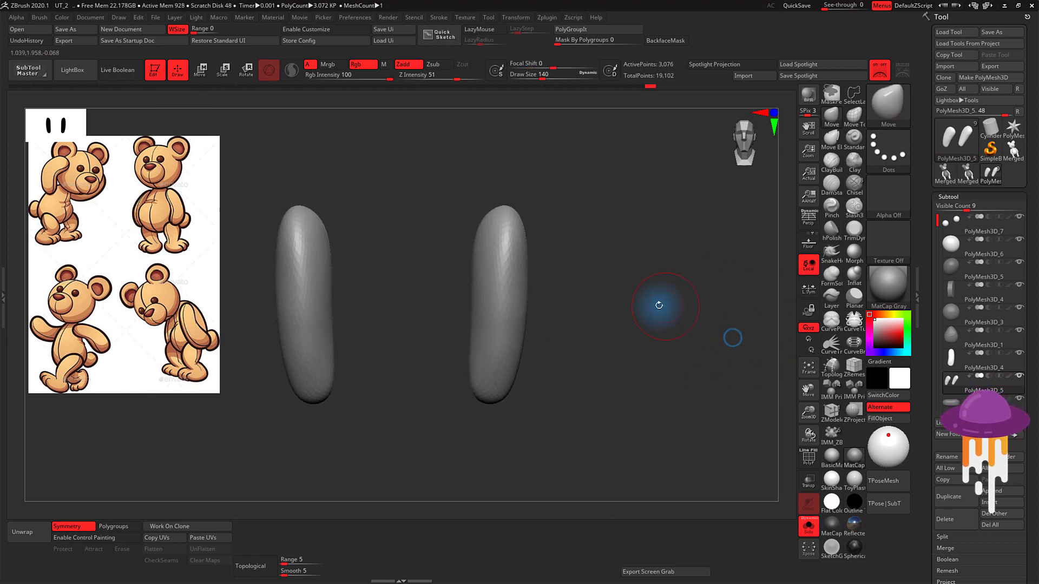
mouse_move(659, 305)
mouse_down()
mouse_move(571, 325)
mouse_move(668, 309)
mouse_up()
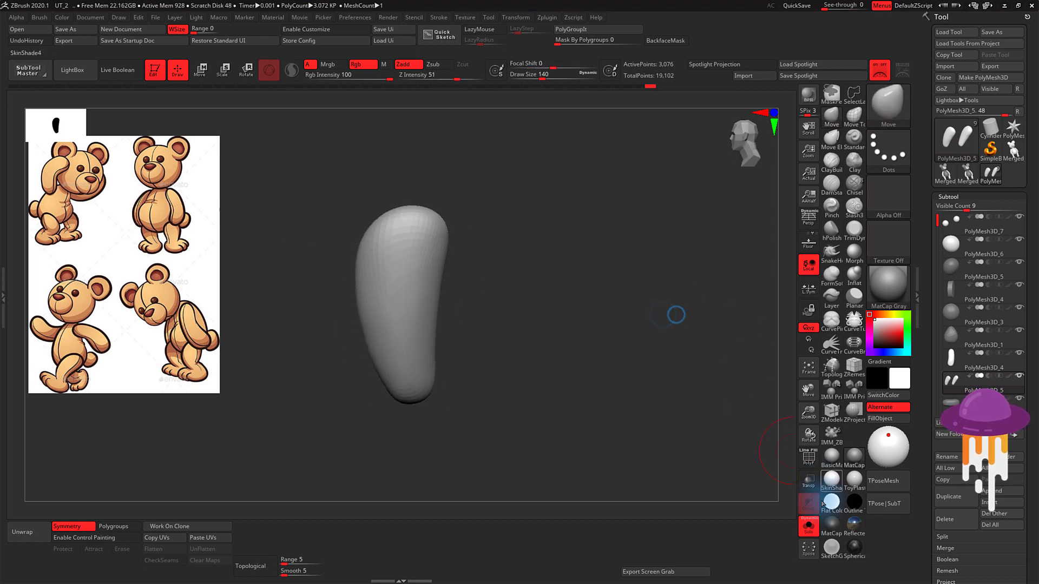
click(808, 526)
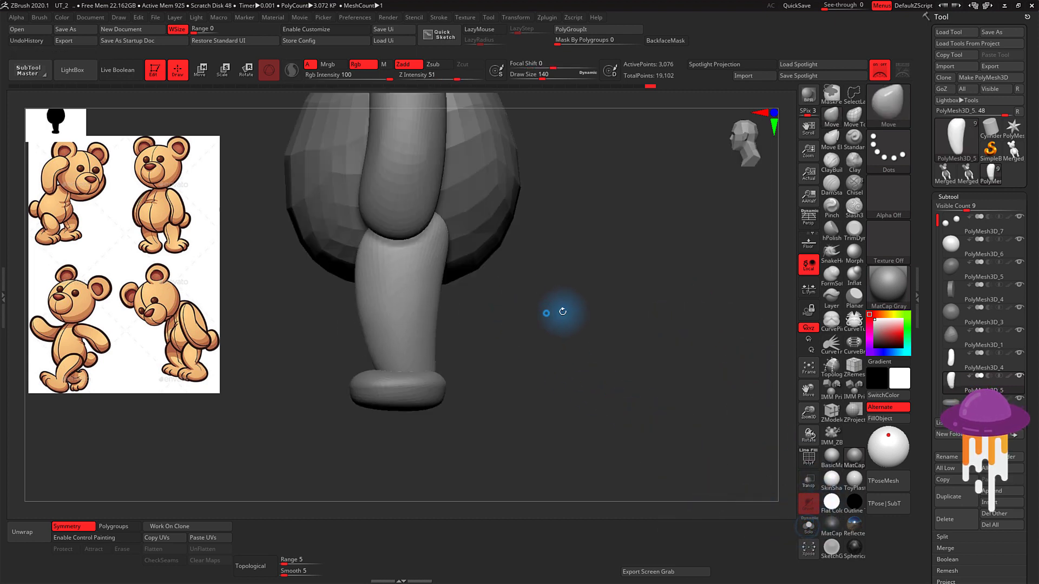
Step: Set the brush to 239 and Shift-smooth the legs from front and side
shift+drag(563, 312, 627, 308)
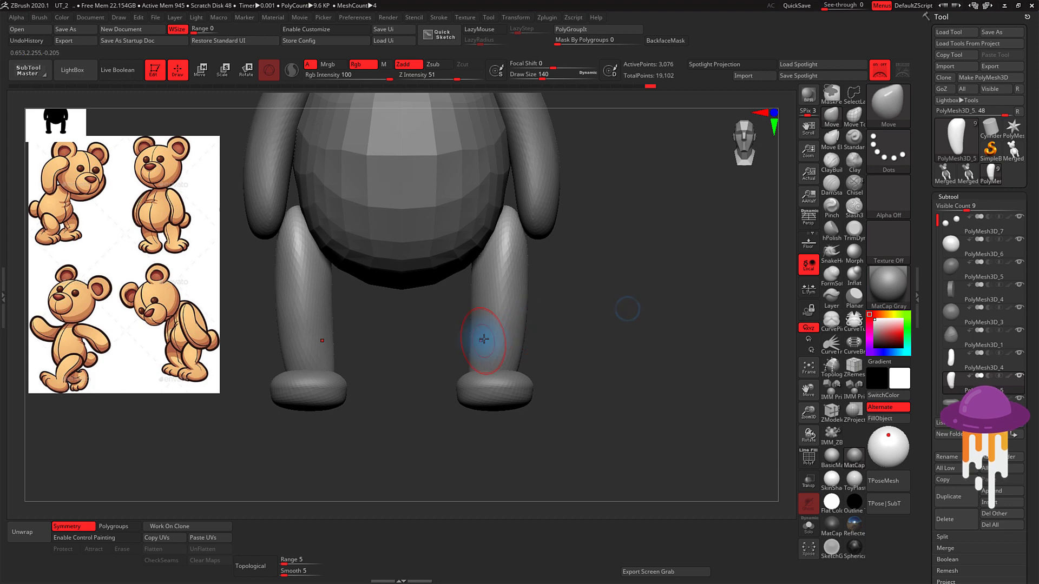
key(s)
drag(483, 339, 467, 353)
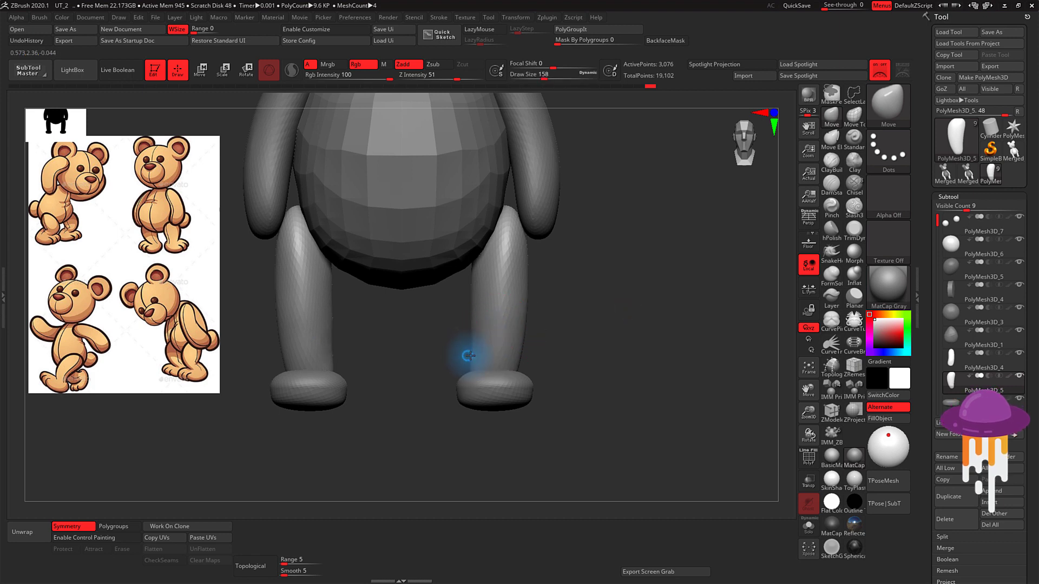
key(s)
drag(467, 350, 479, 343)
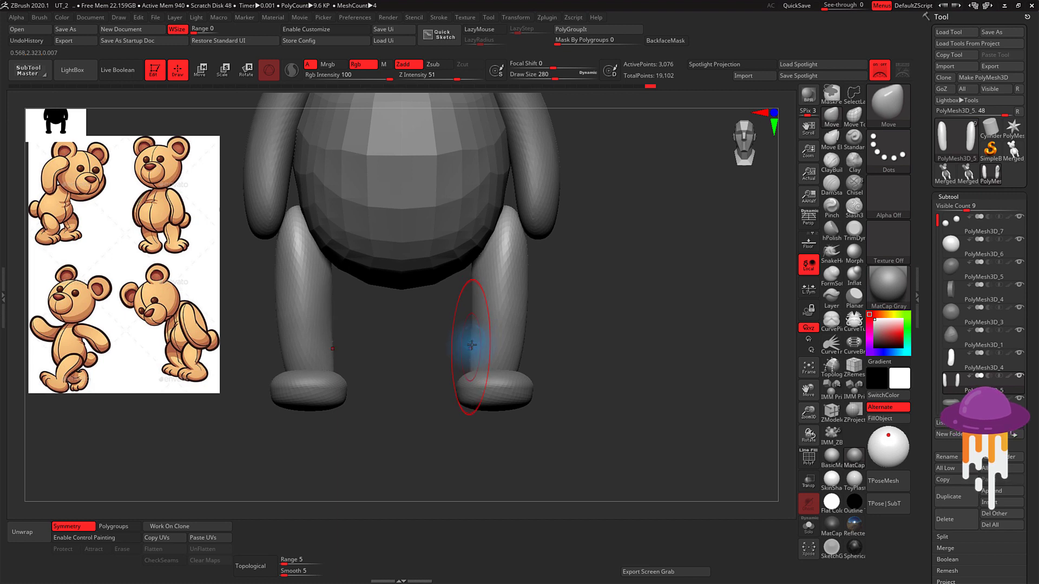
key(s)
drag(472, 346, 469, 343)
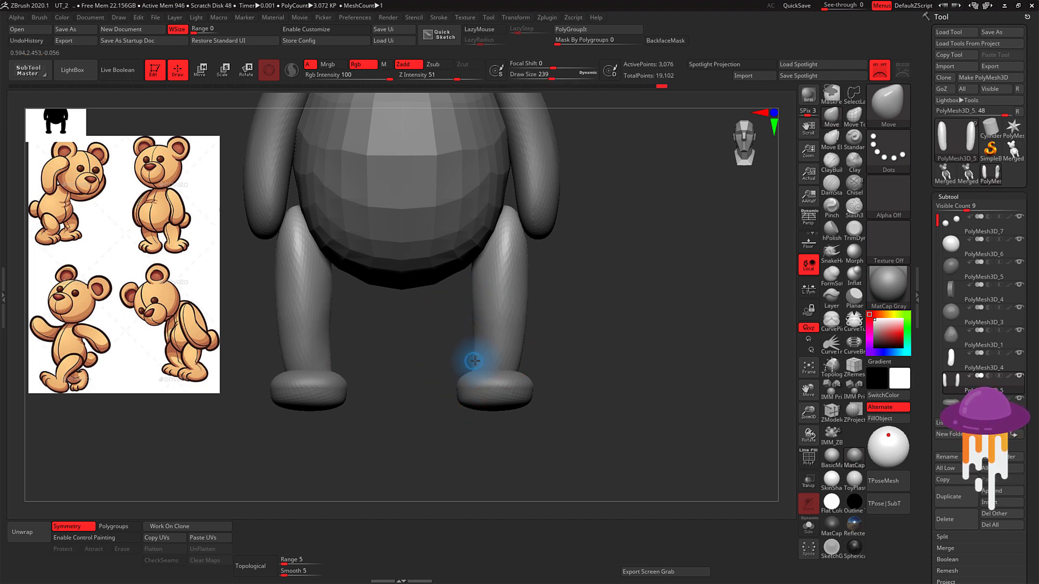
key(shift)
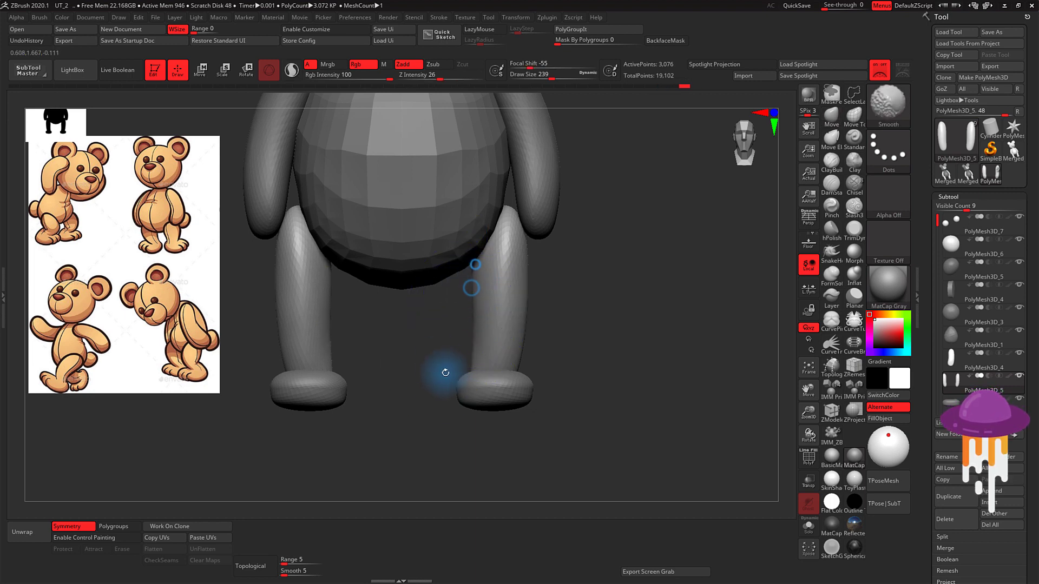
mouse_move(580, 343)
mouse_down()
mouse_move(540, 319)
mouse_move(554, 320)
mouse_up()
Step: Enlarge the brush to 386, smooth the legs, hide the arm subtool, and frame the bear
key(s)
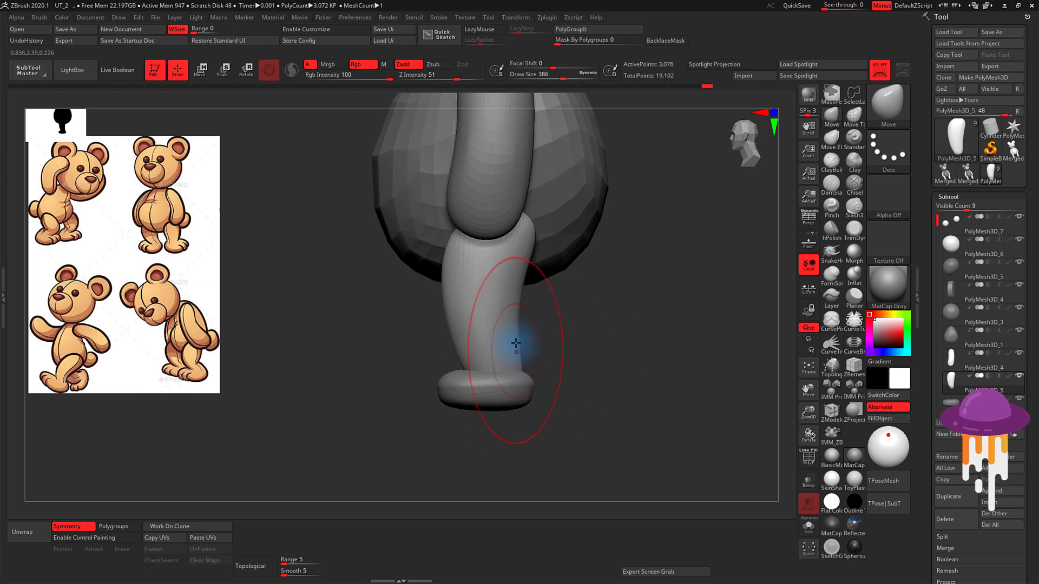
drag(525, 337, 621, 324)
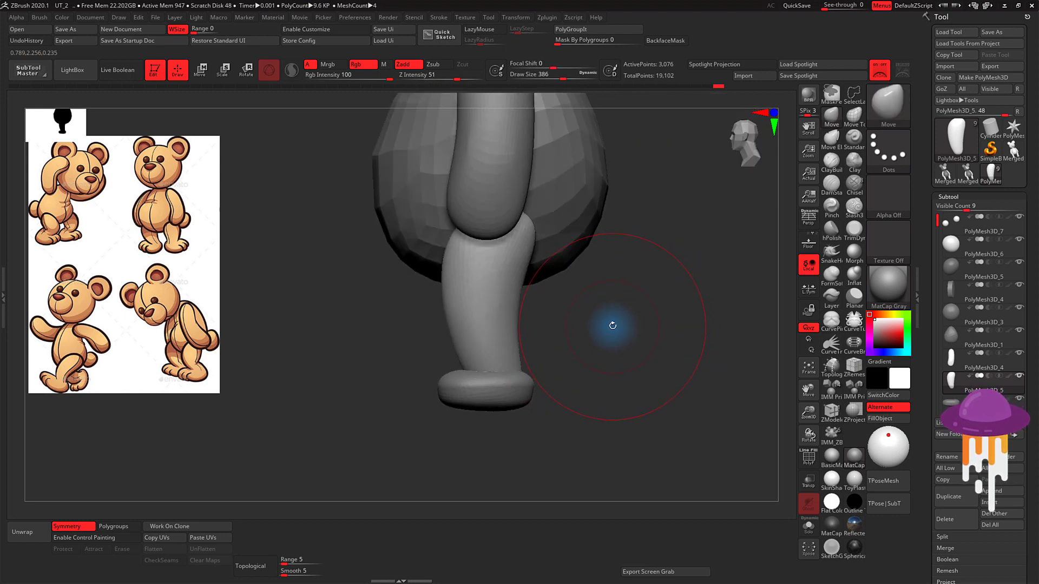
key(shift)
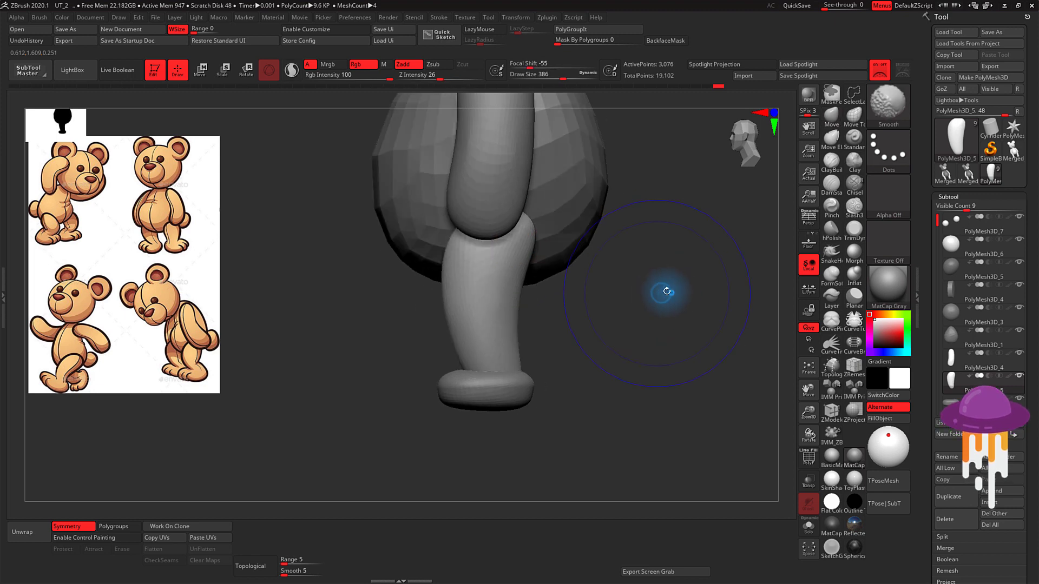
click(1019, 352)
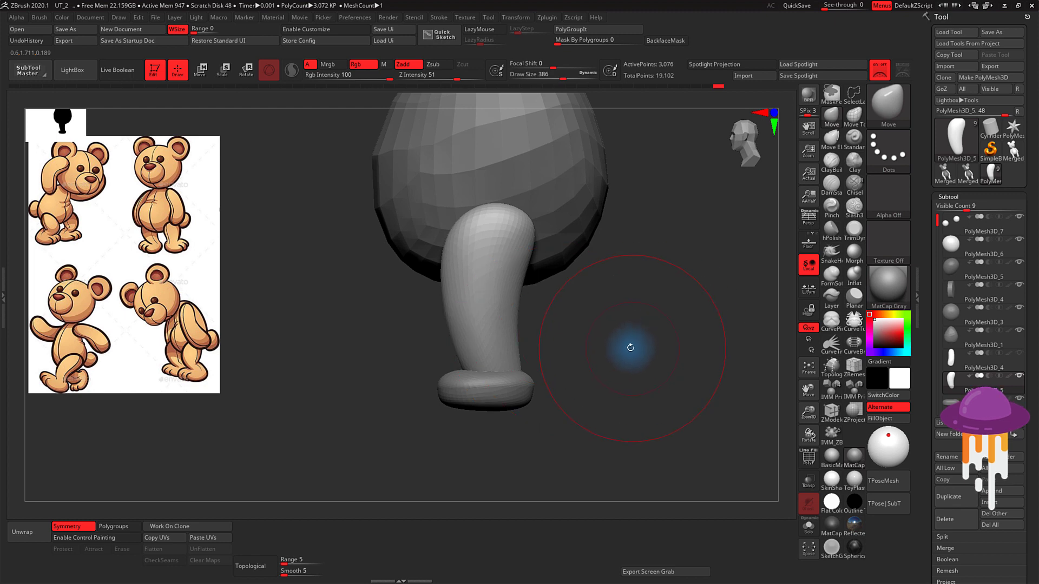
shift+drag(630, 348, 633, 339)
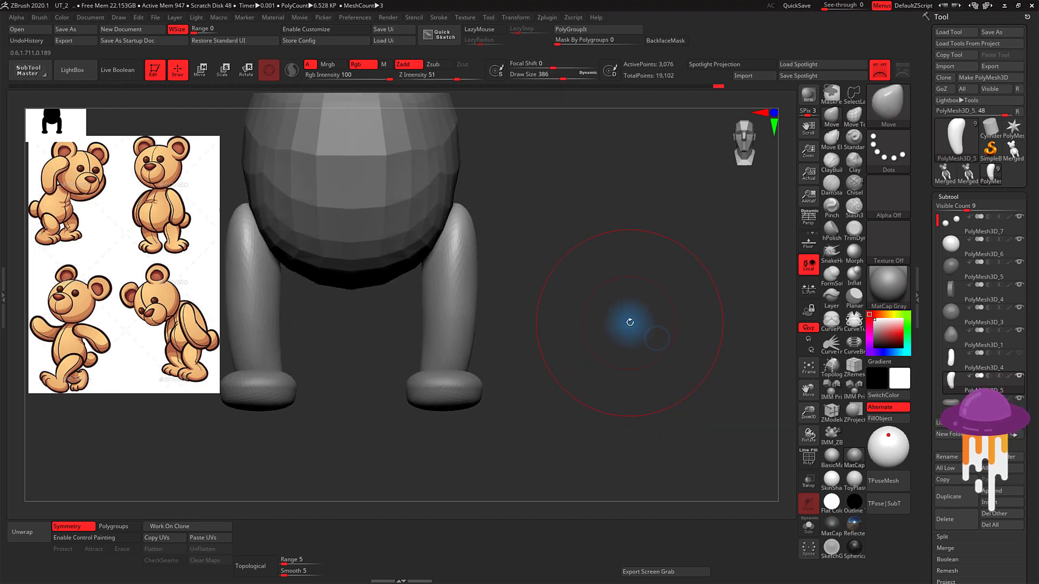
key(f)
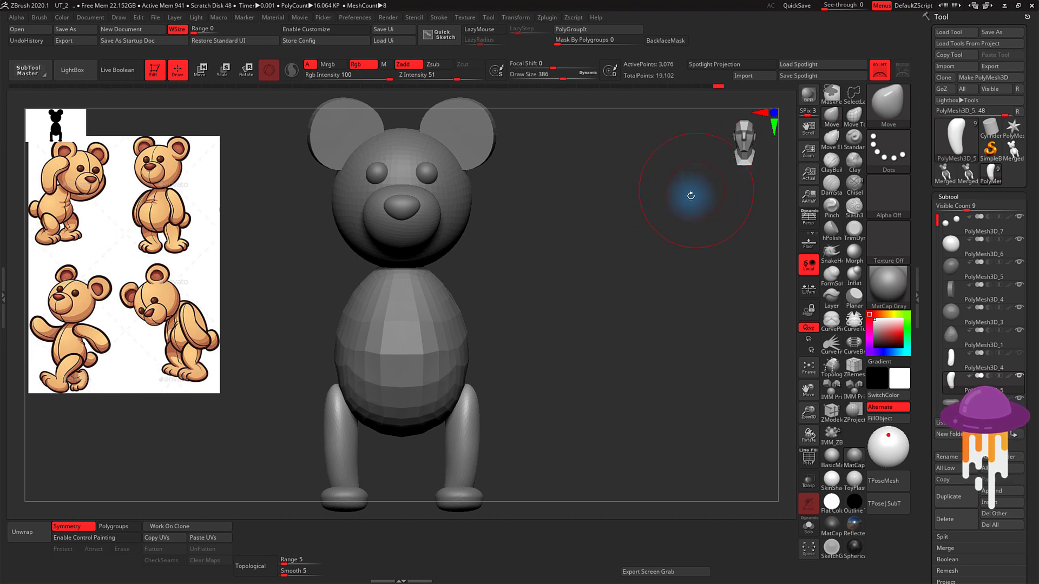
Step: Save the project as UT_2.ZPR in Teddy Bear/Projeto/UT_2, overwriting the existing file
click(155, 18)
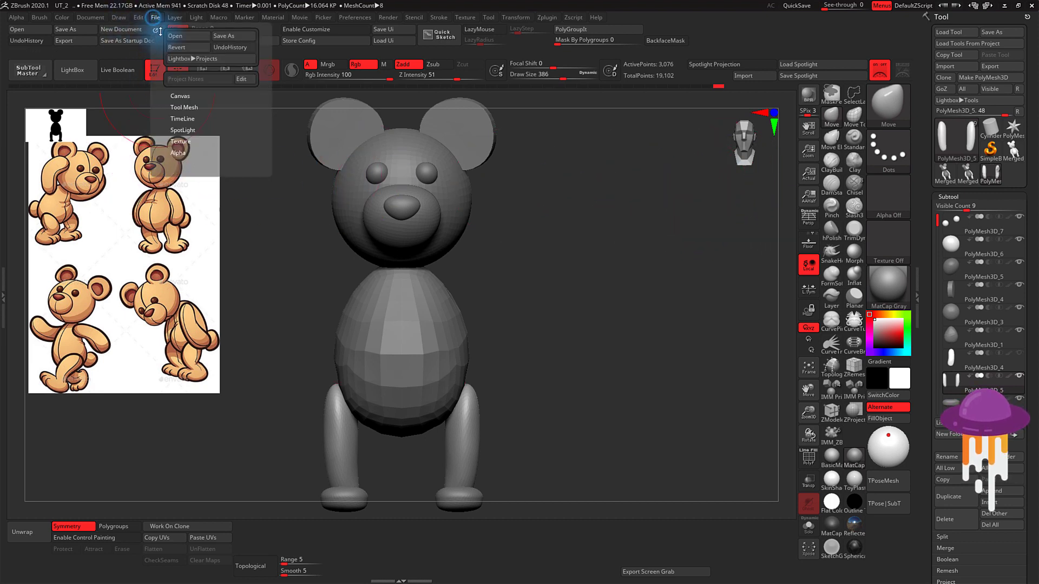
click(231, 37)
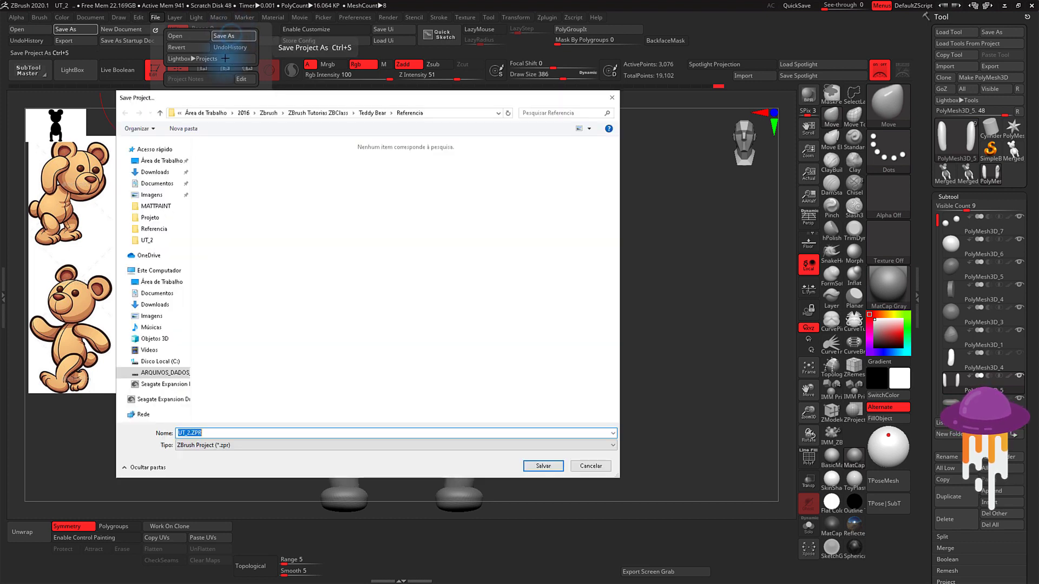
click(373, 114)
double_click(232, 167)
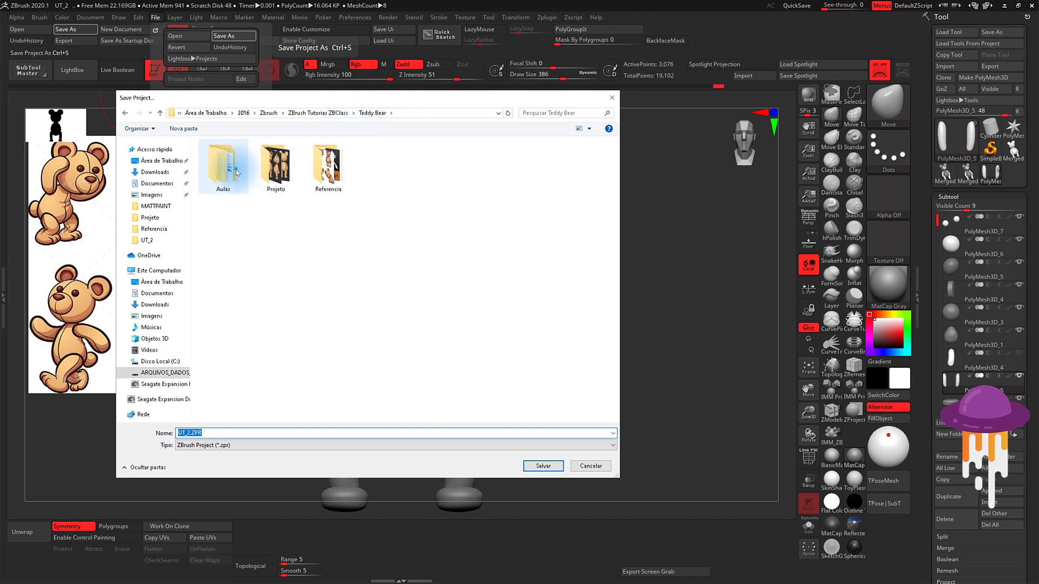
click(373, 113)
double_click(275, 167)
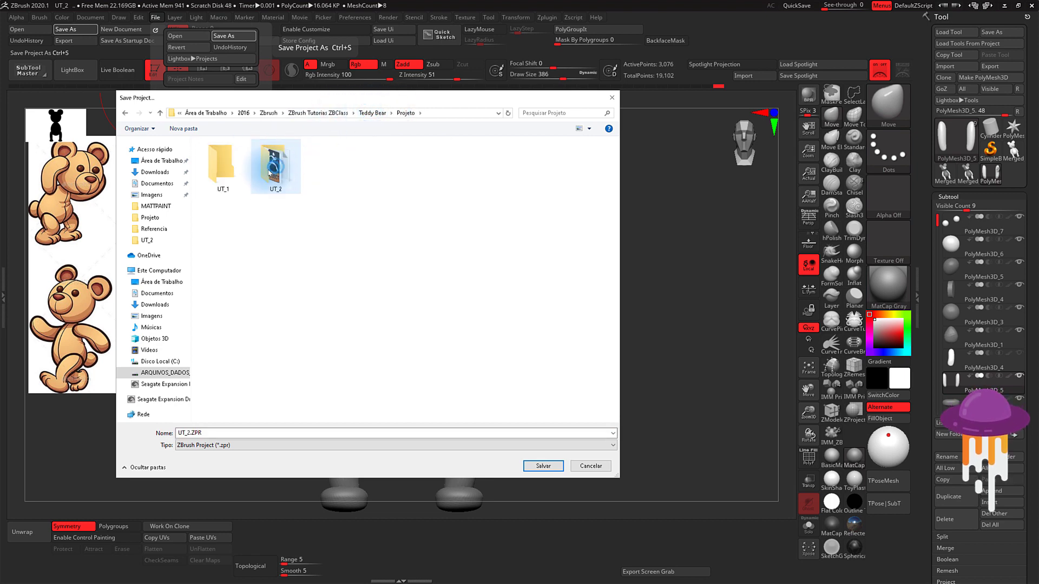
double_click(276, 167)
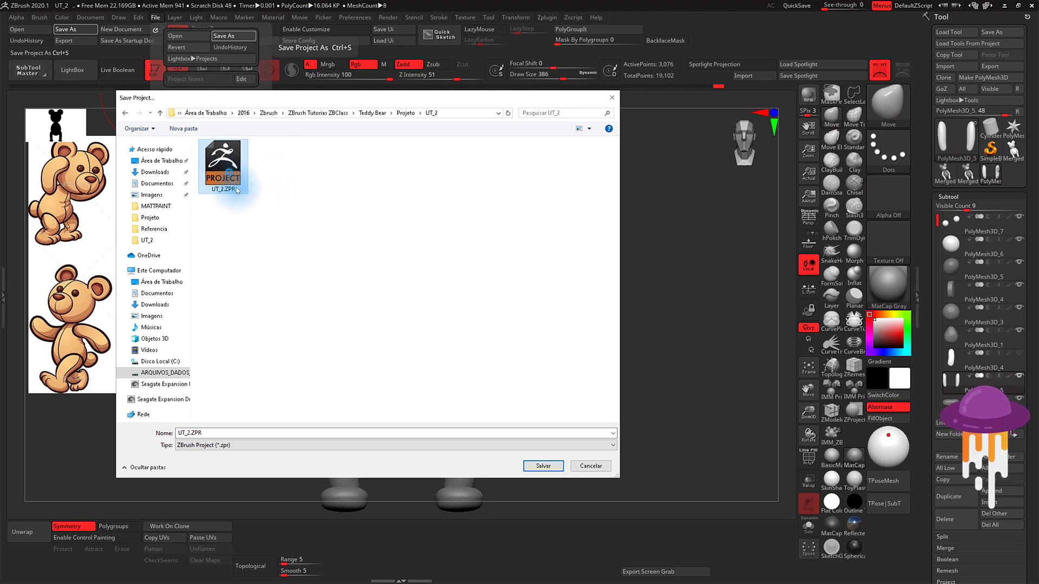
click(543, 466)
click(546, 301)
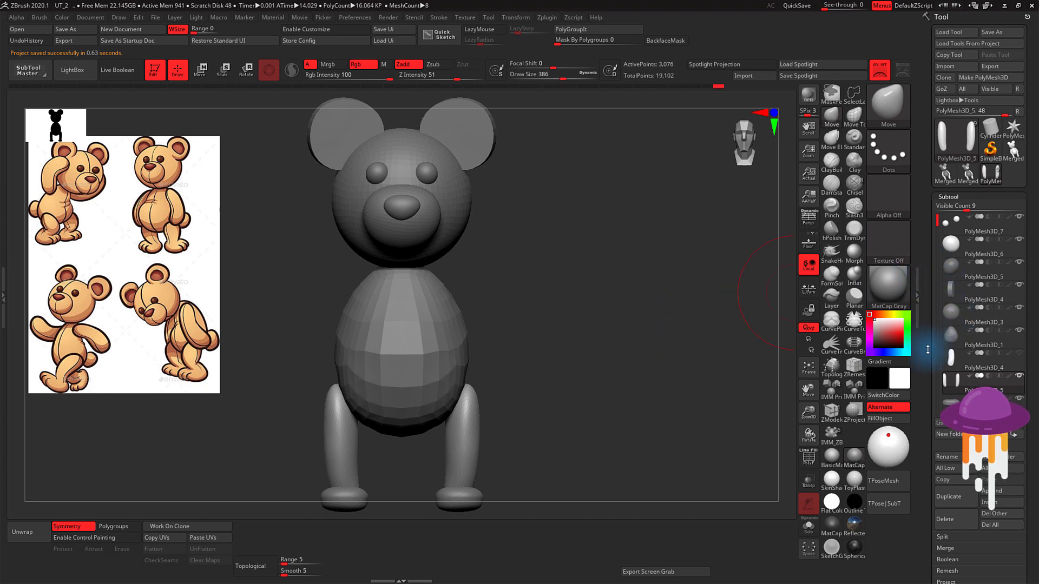
Step: Unhide and select the arm subtool, enable PolyF wireframe, then select the legs subtool PolyMesh3D_5
click(1020, 353)
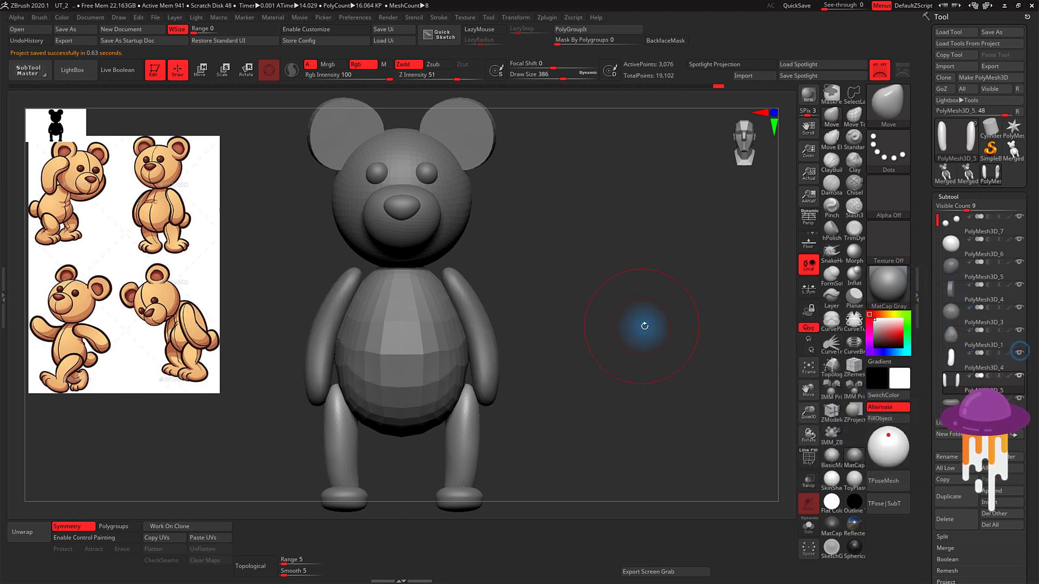
alt+click(484, 340)
drag(558, 322, 665, 295)
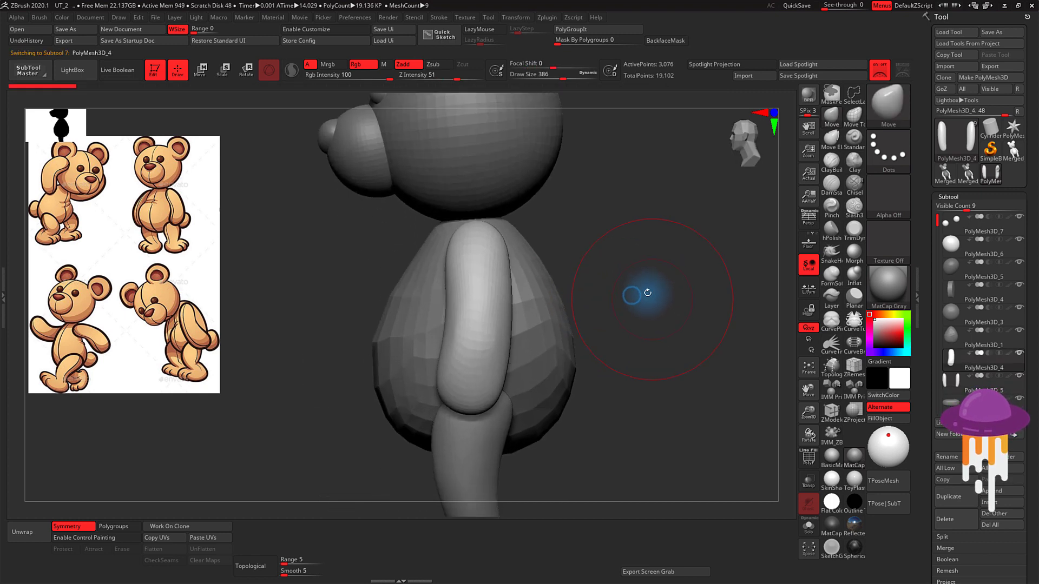
mouse_move(568, 320)
mouse_down()
mouse_move(657, 295)
mouse_move(636, 348)
mouse_move(645, 342)
mouse_up()
click(810, 458)
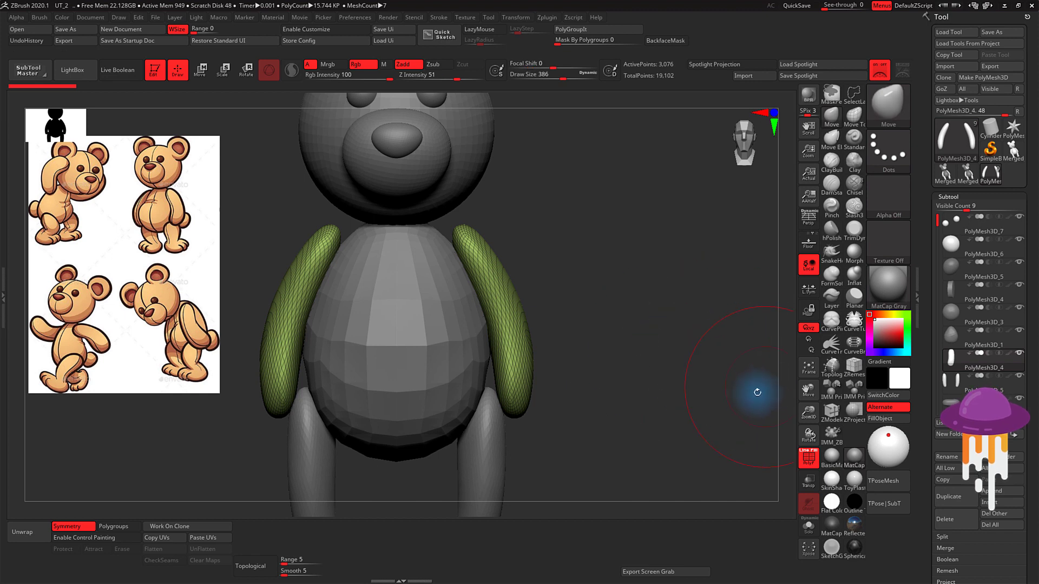
alt+click(484, 441)
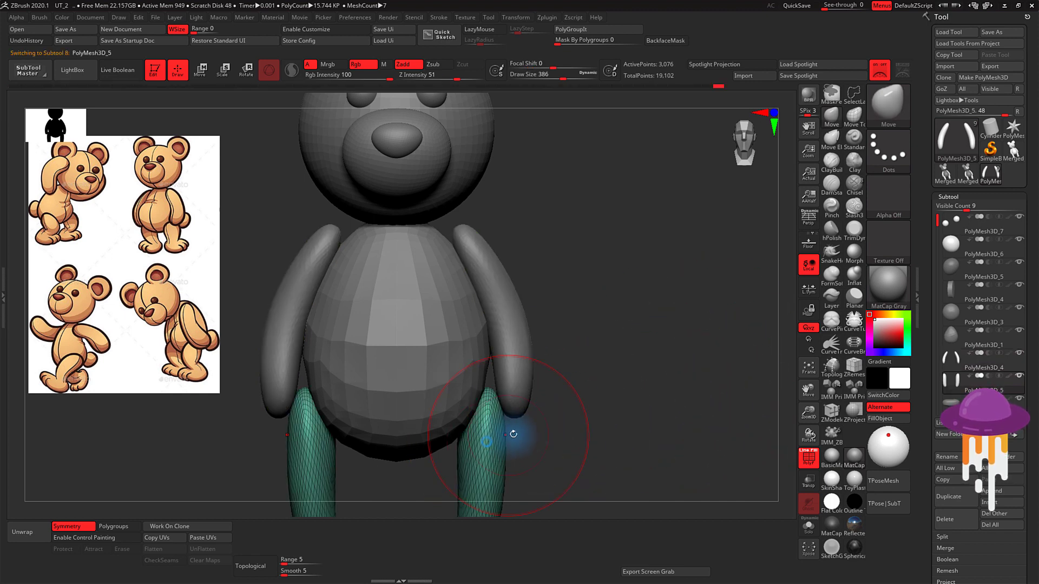
alt+drag(606, 403, 651, 301)
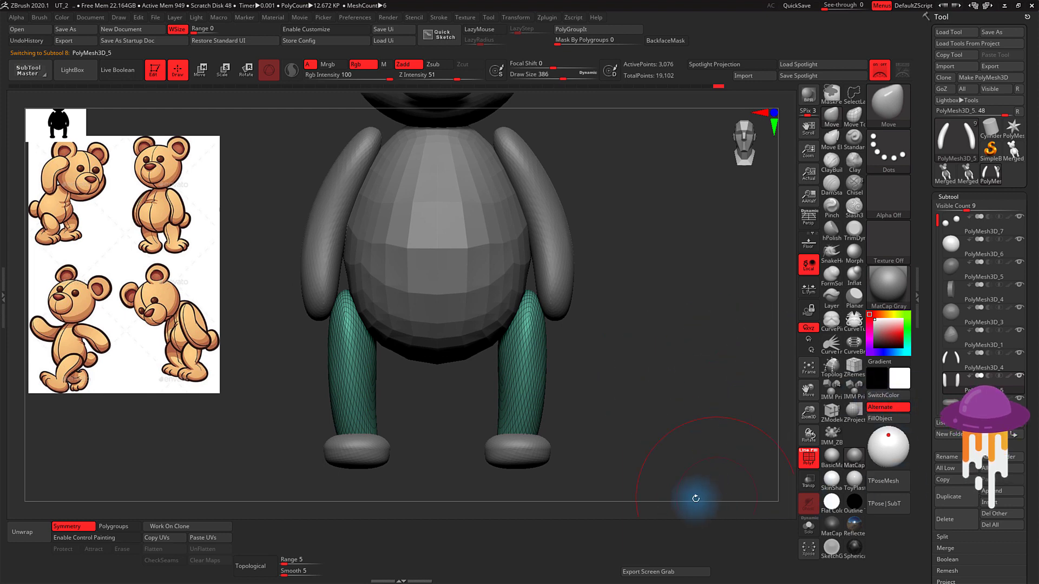
Step: Restore the standard UI via Preferences > Config and lower the brush draw size to 149
click(354, 17)
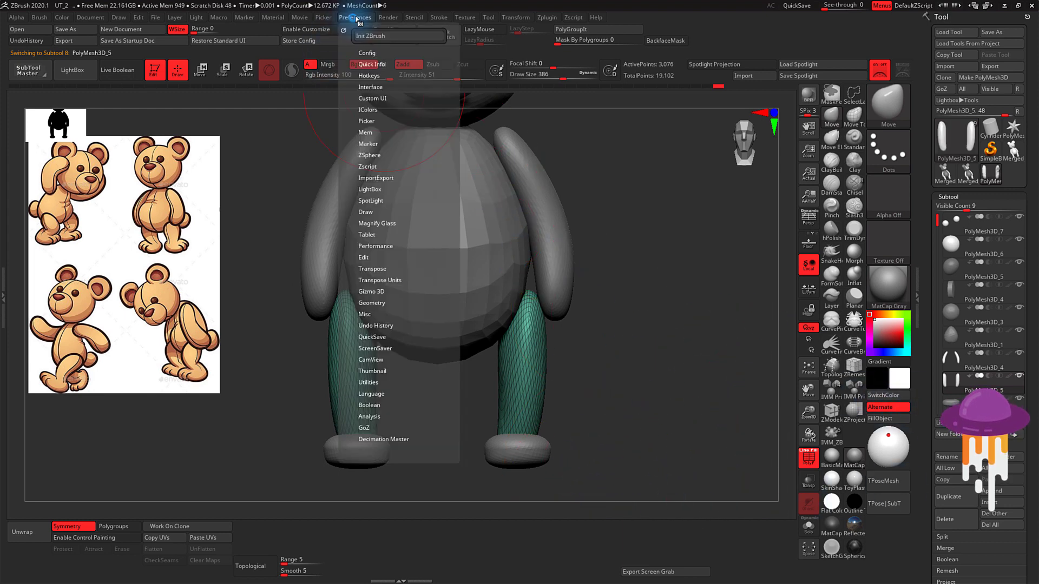
click(368, 51)
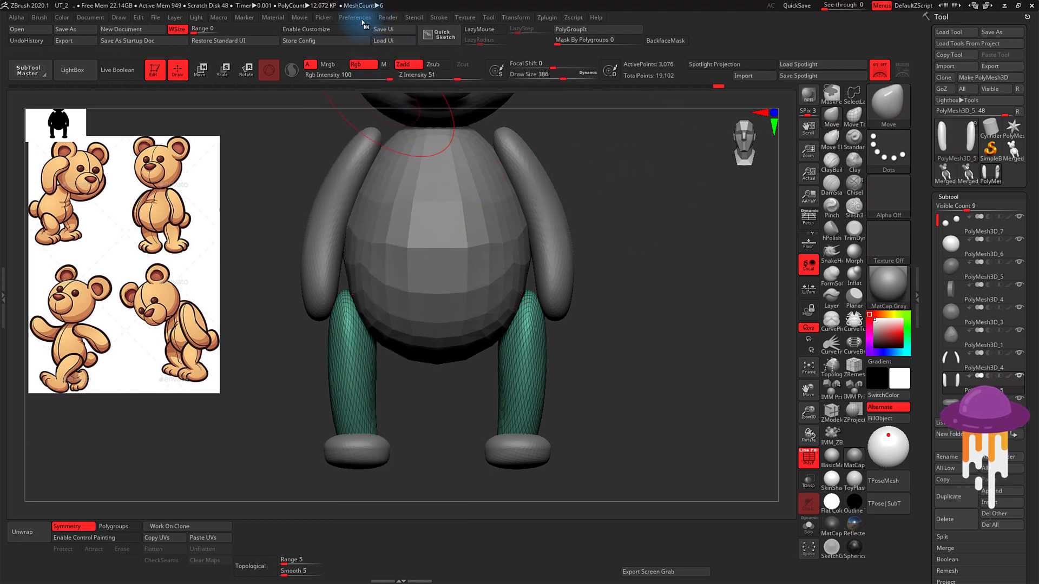
click(360, 17)
click(368, 53)
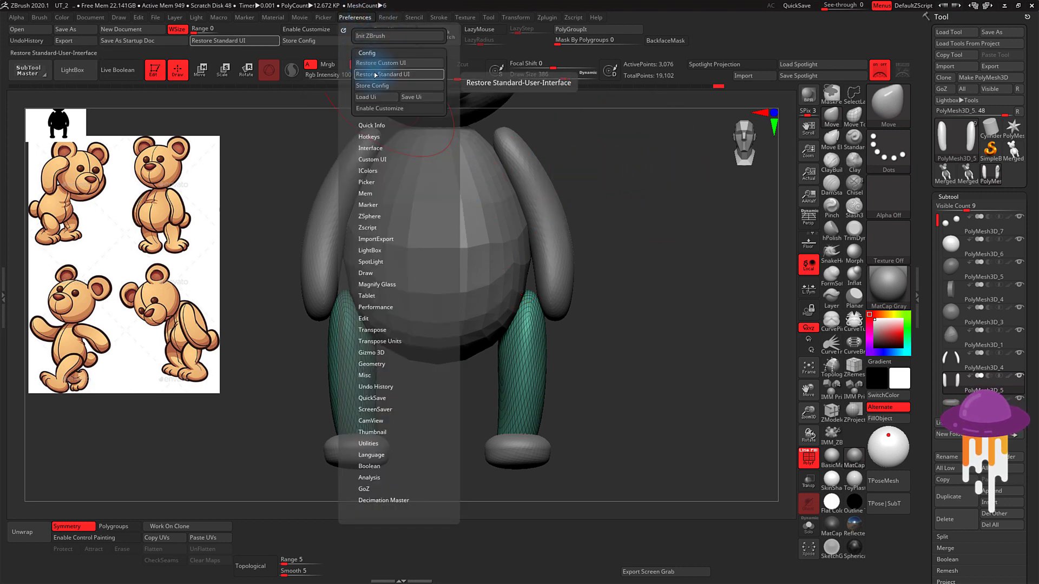
click(379, 63)
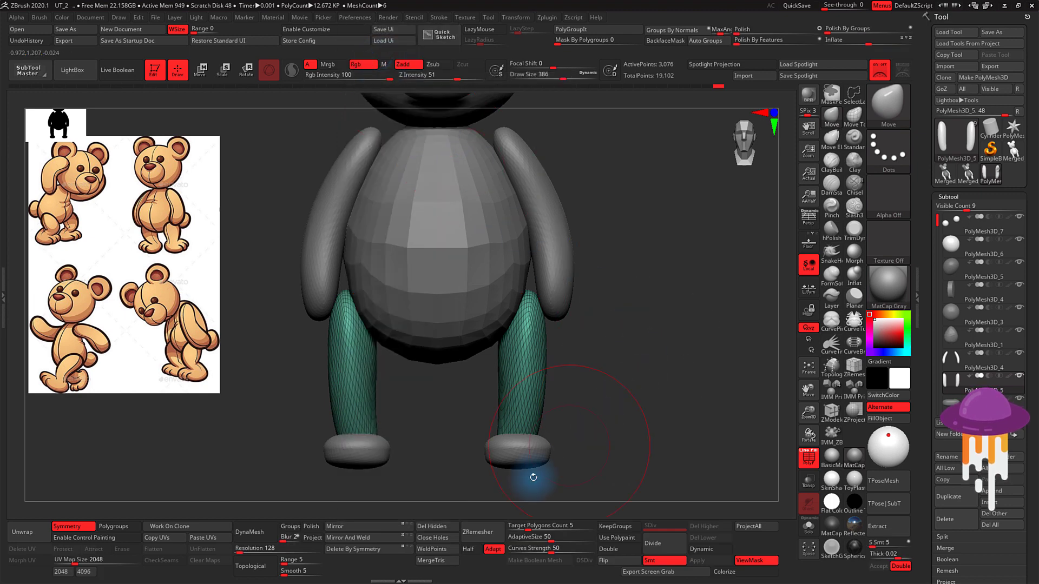
key(s)
drag(631, 342, 626, 339)
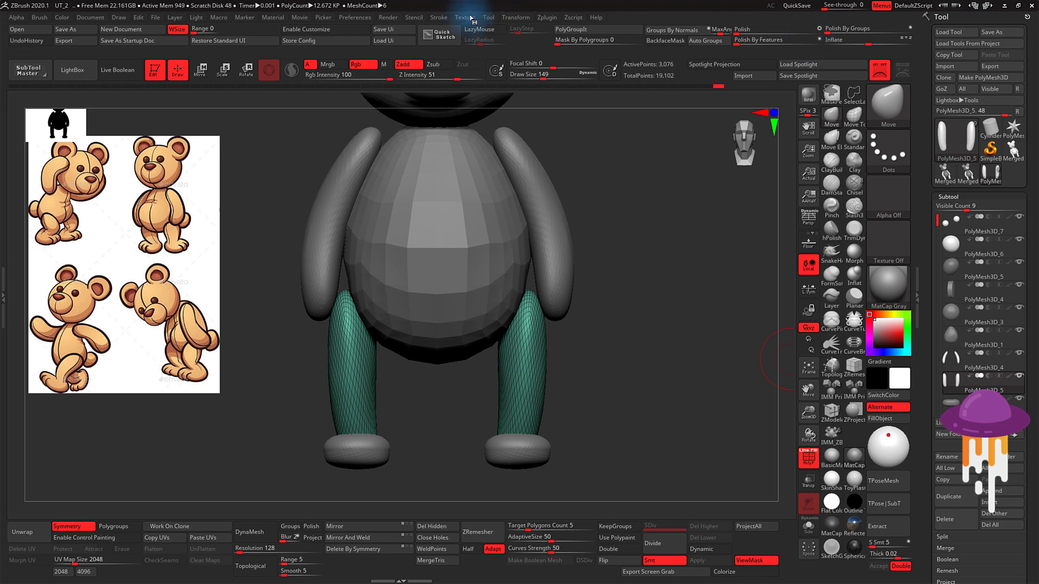
Step: Dock the Tool palette and expand Geometry > ZRemesher for the legs subtool
click(490, 20)
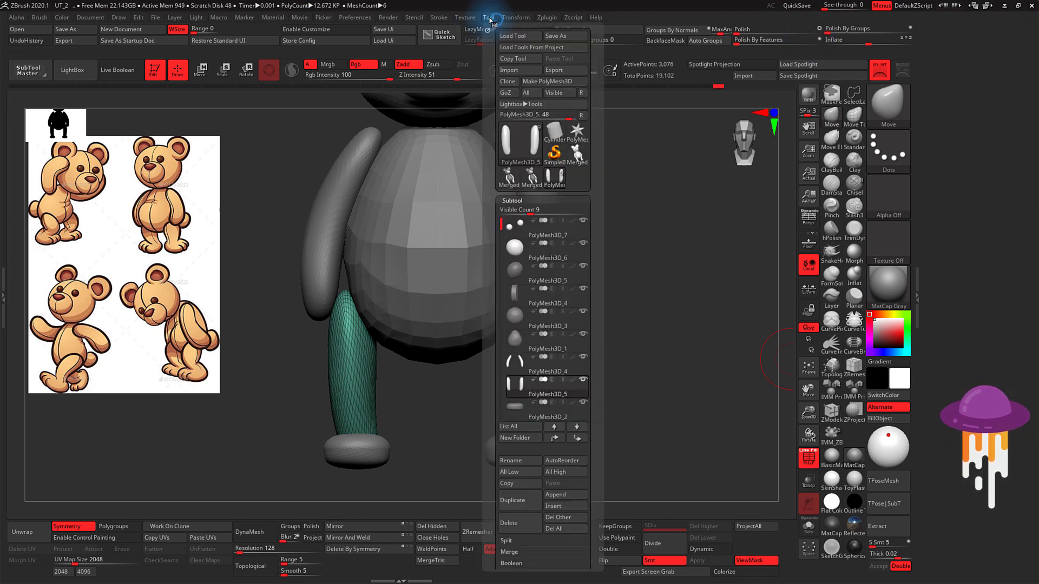
click(487, 29)
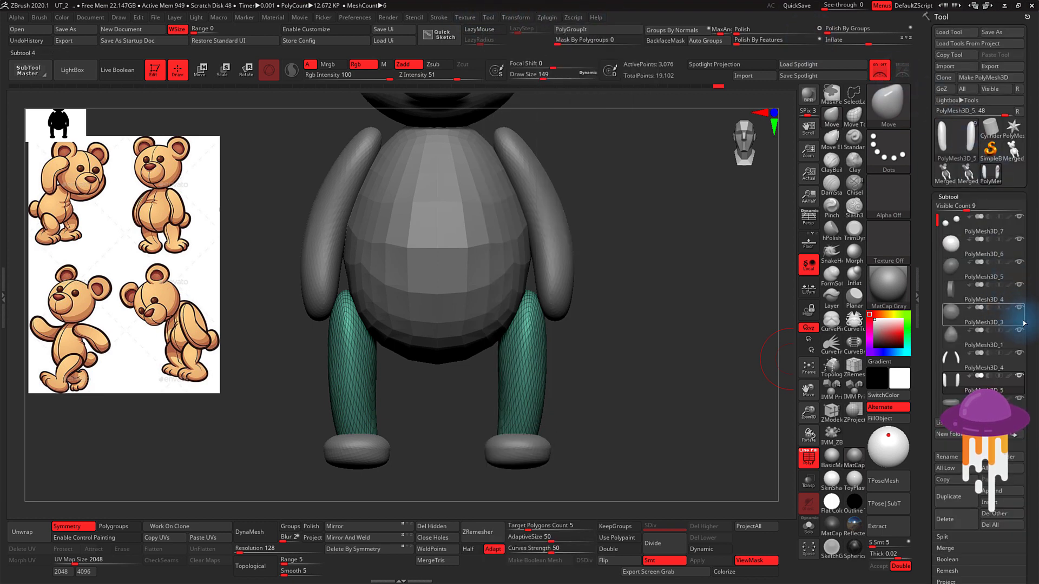
scroll(1028, 325, down, 5)
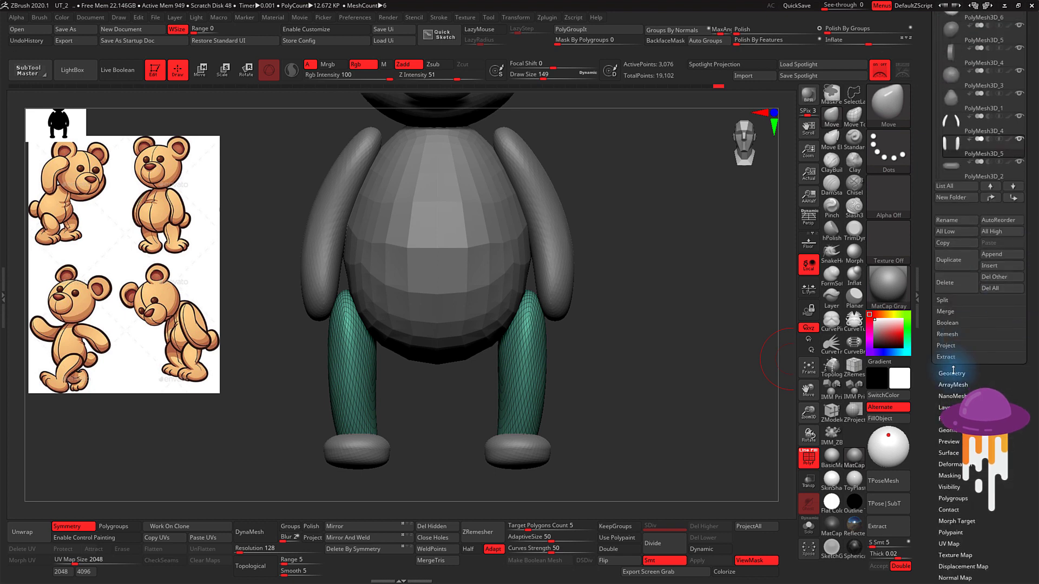
key(shift)
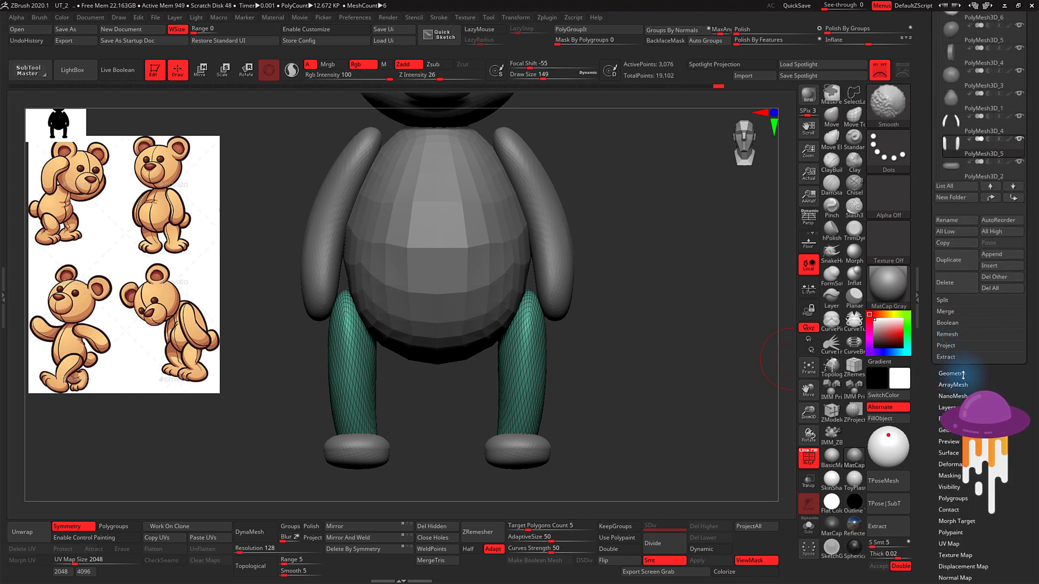
click(956, 373)
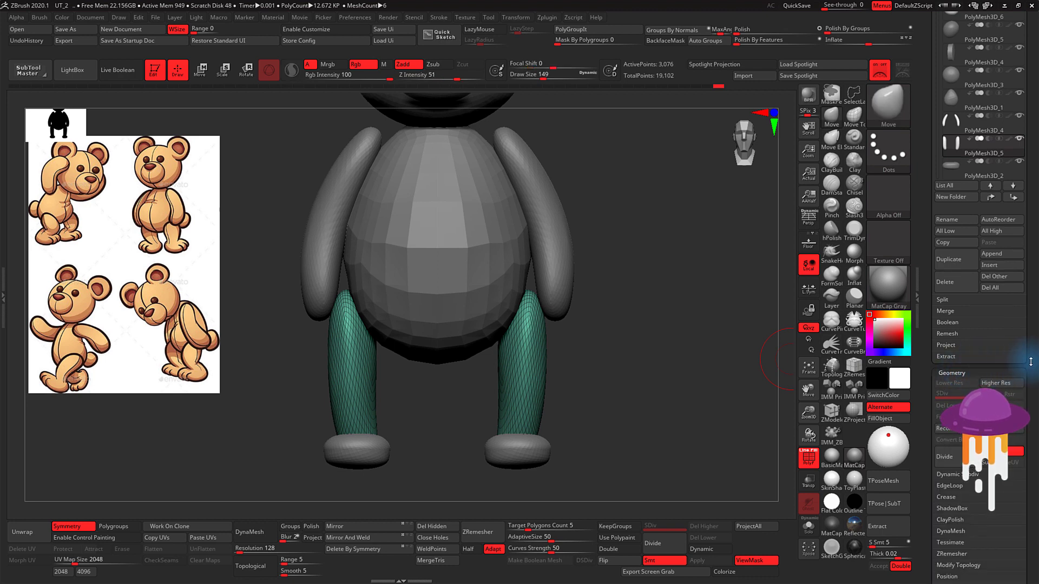
scroll(1031, 362, down, 3)
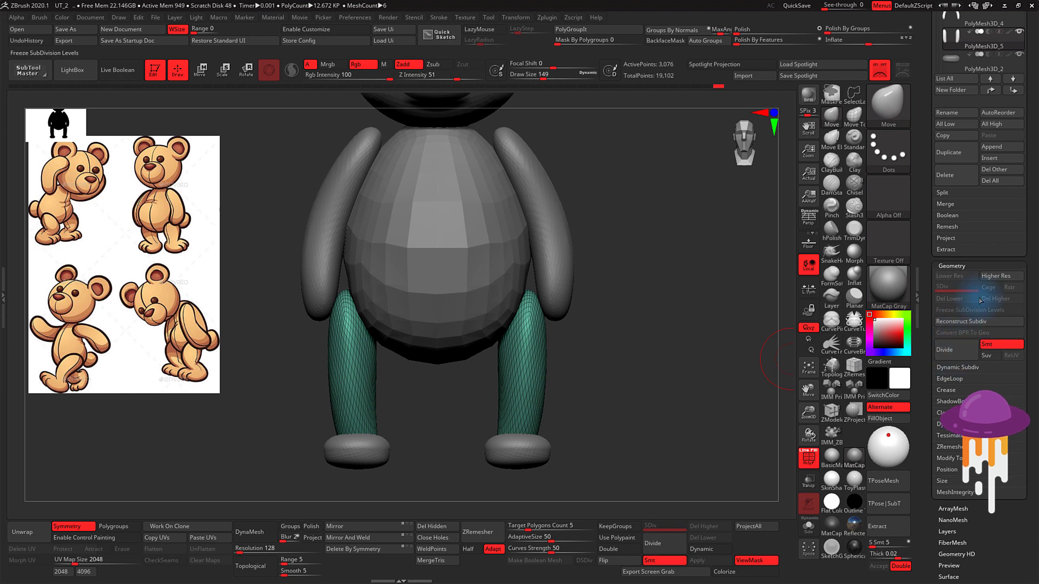
key(shift)
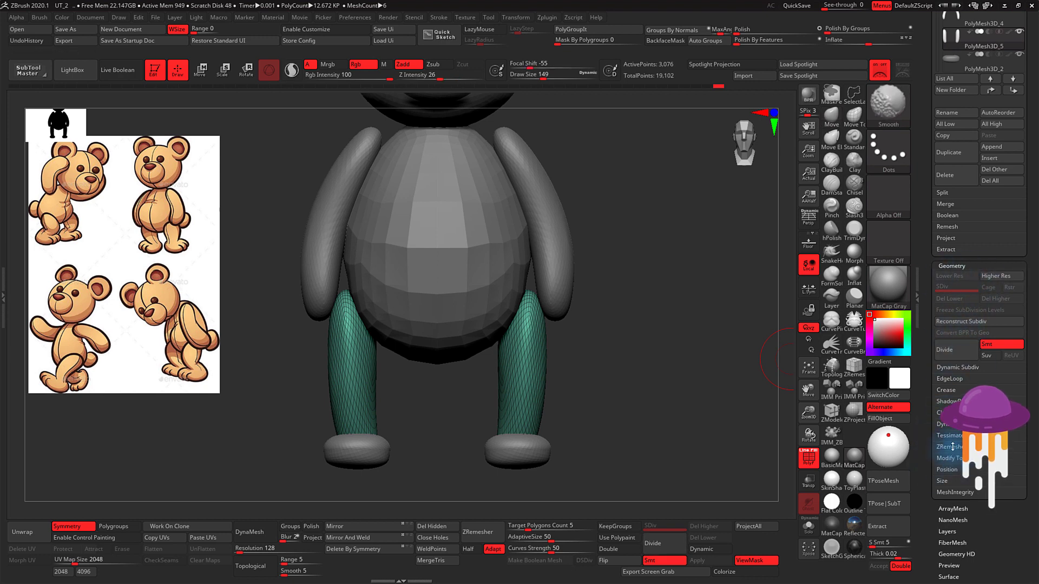
click(955, 449)
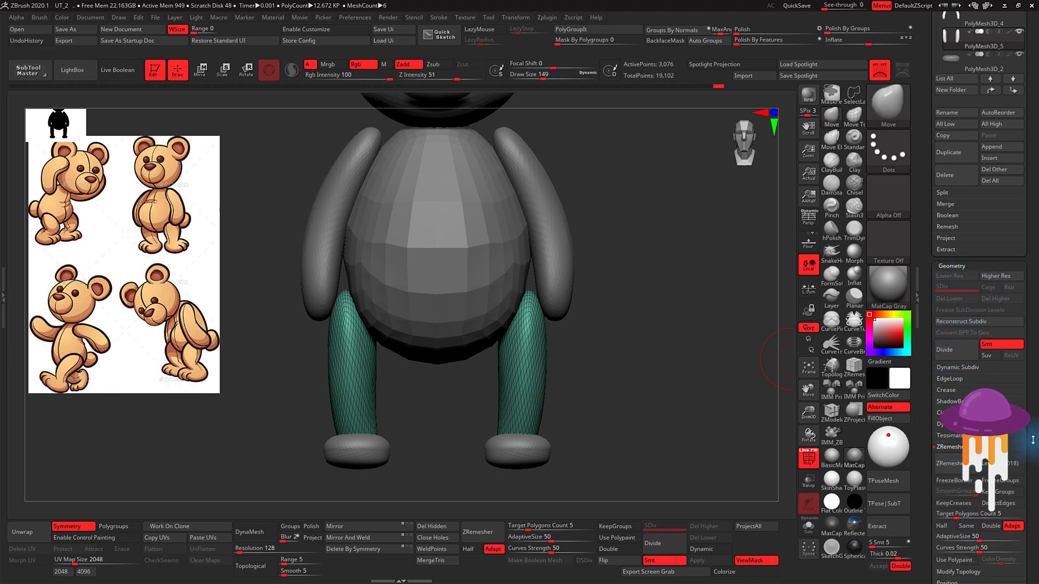
scroll(1033, 440, down, 3)
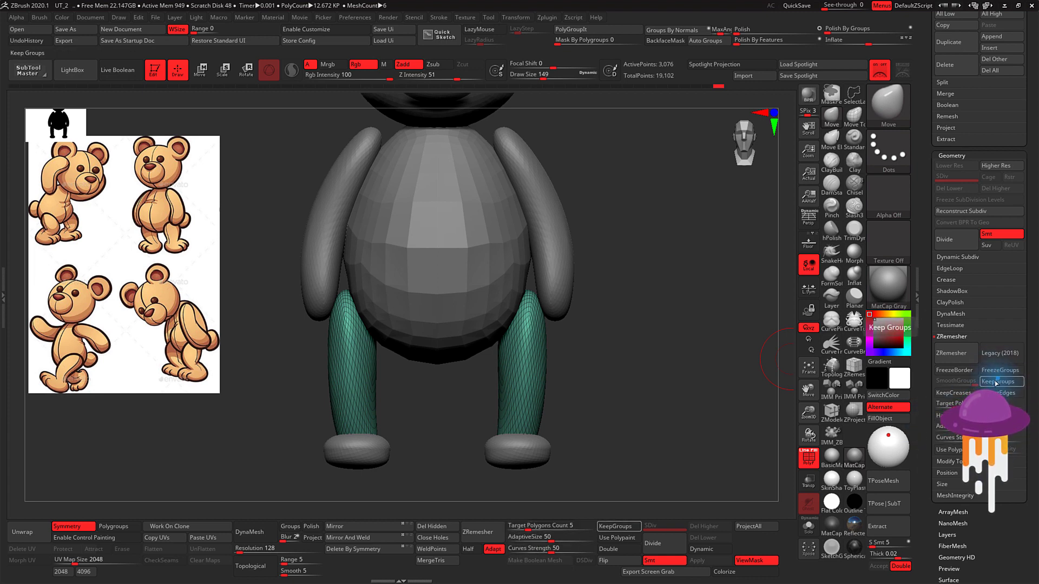
Step: Toggle KeepGroups on then off, and ZRemesh the legs at target polygon count 5
click(997, 382)
click(1001, 382)
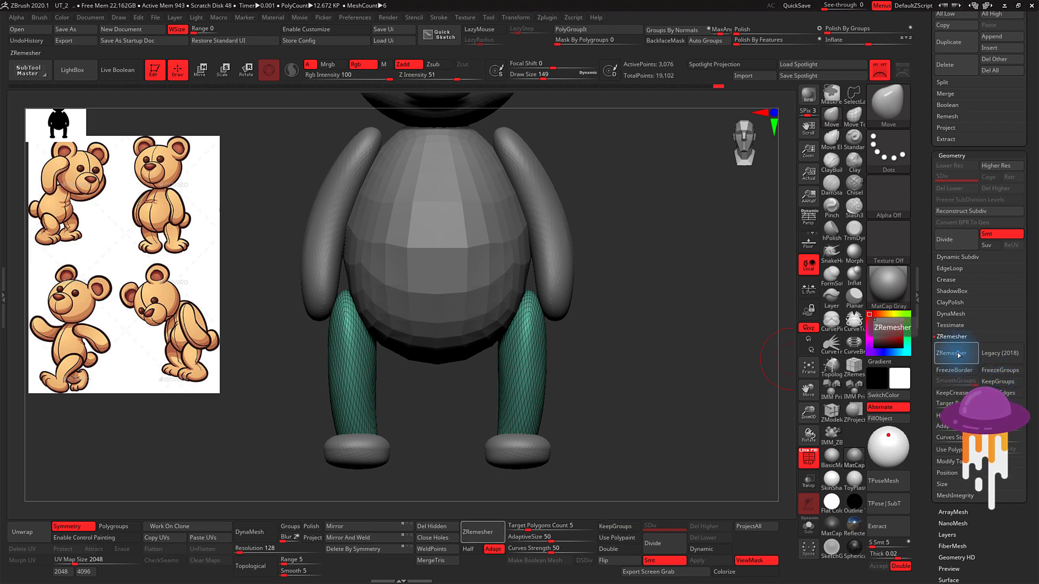
click(957, 356)
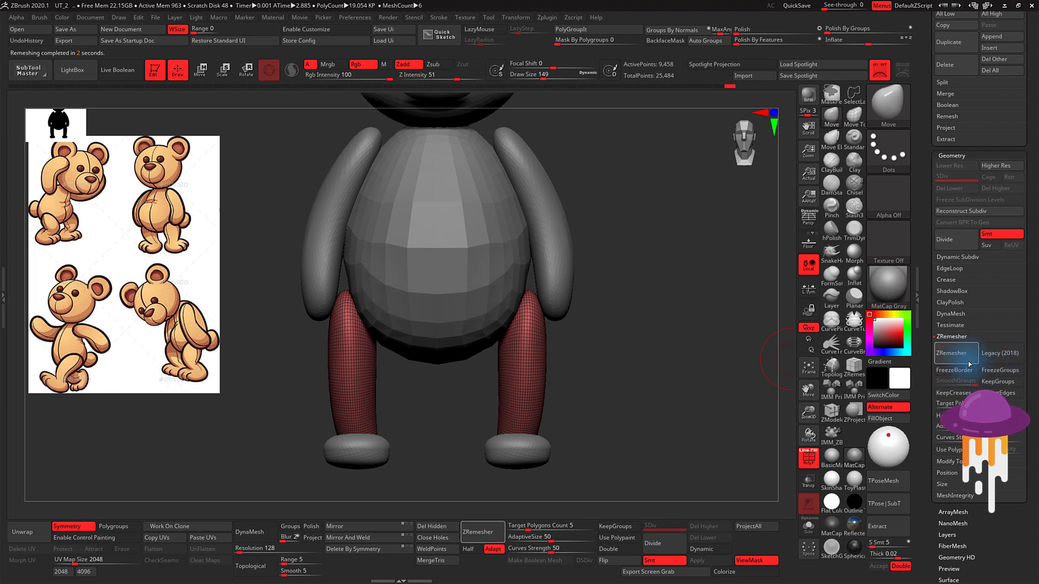
Step: Undo the remesh, retry with KeepGroups on, undo again, and set target polygons to 2
key(ctrl+z)
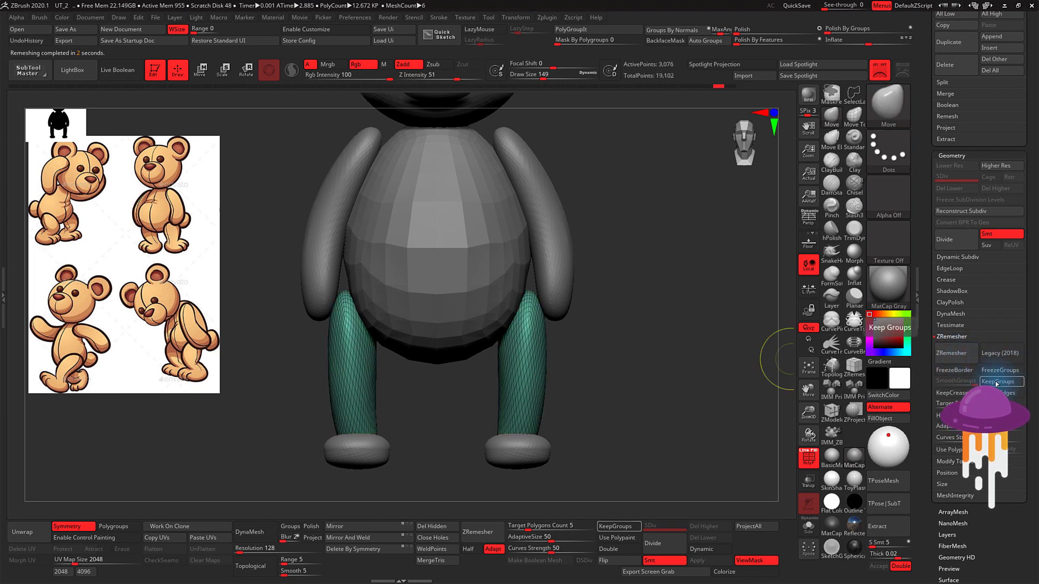
click(997, 382)
click(957, 354)
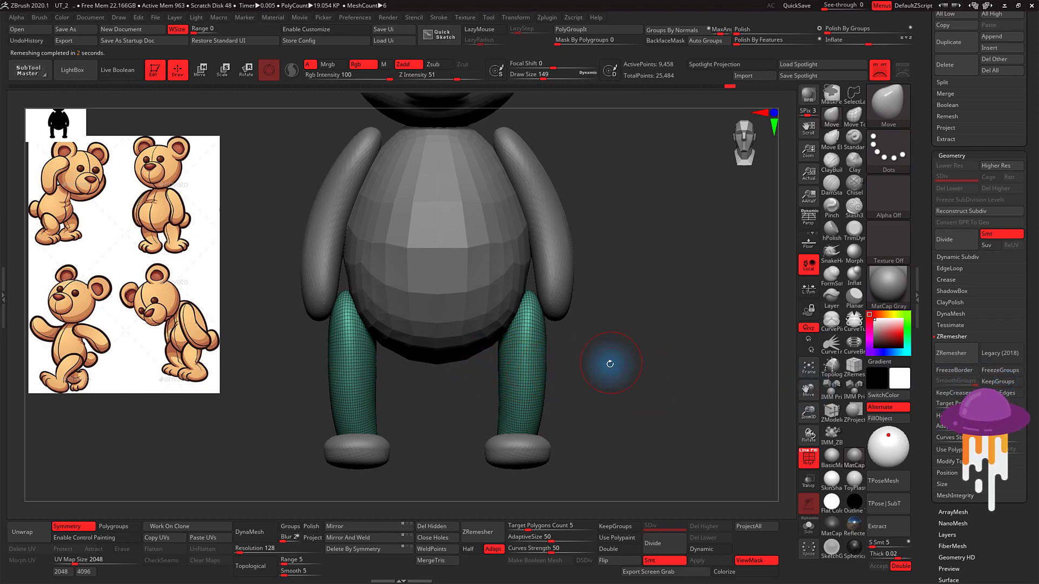
drag(615, 364, 659, 360)
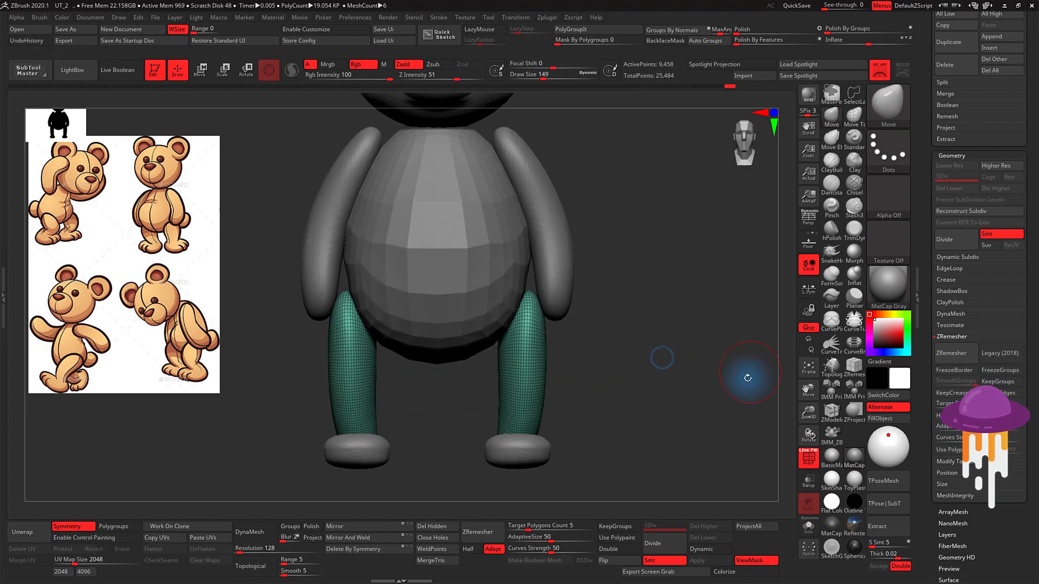
mouse_move(944, 403)
mouse_down()
mouse_move(958, 403)
mouse_move(941, 403)
mouse_up()
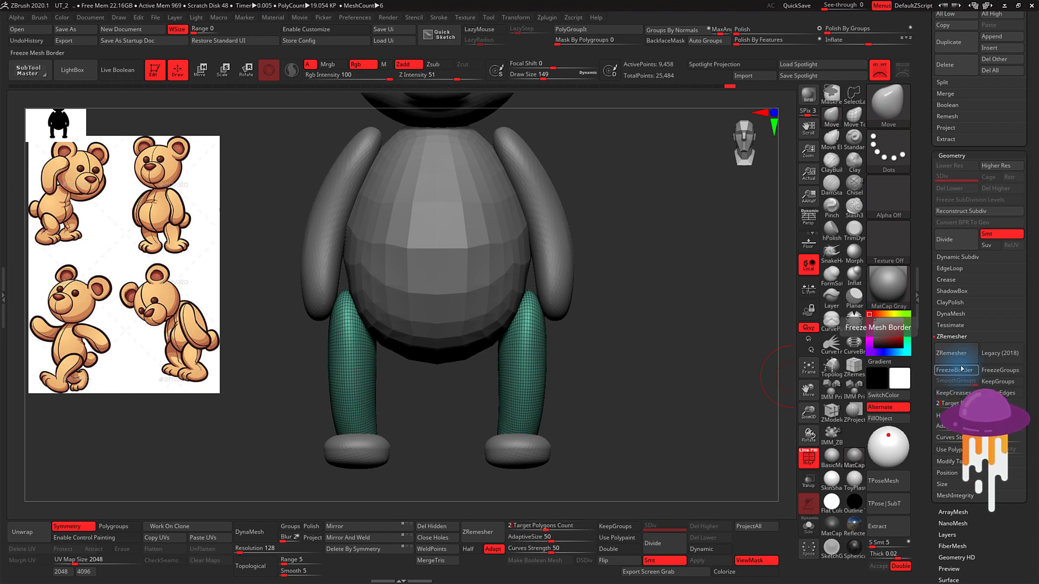
key(ctrl+z)
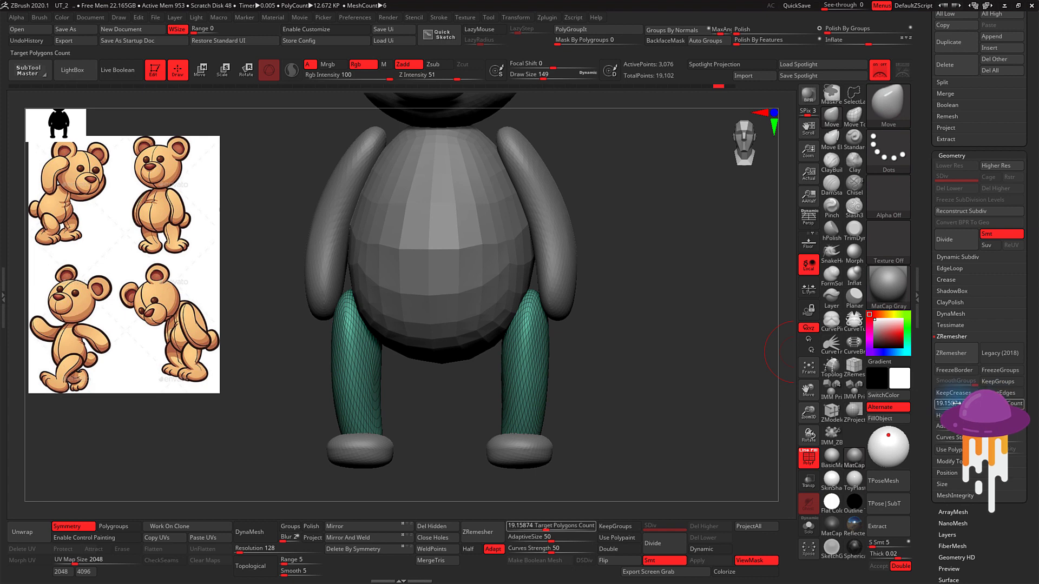
drag(969, 404, 958, 403)
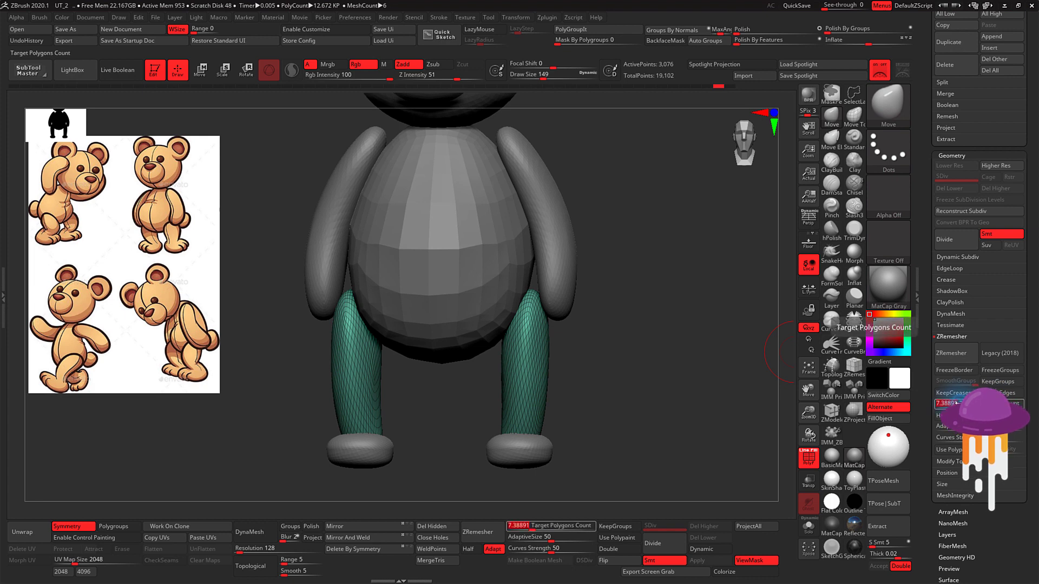
Step: ZRemesh the legs, undo, then remesh them at target polygon count 1 and inspect
click(956, 357)
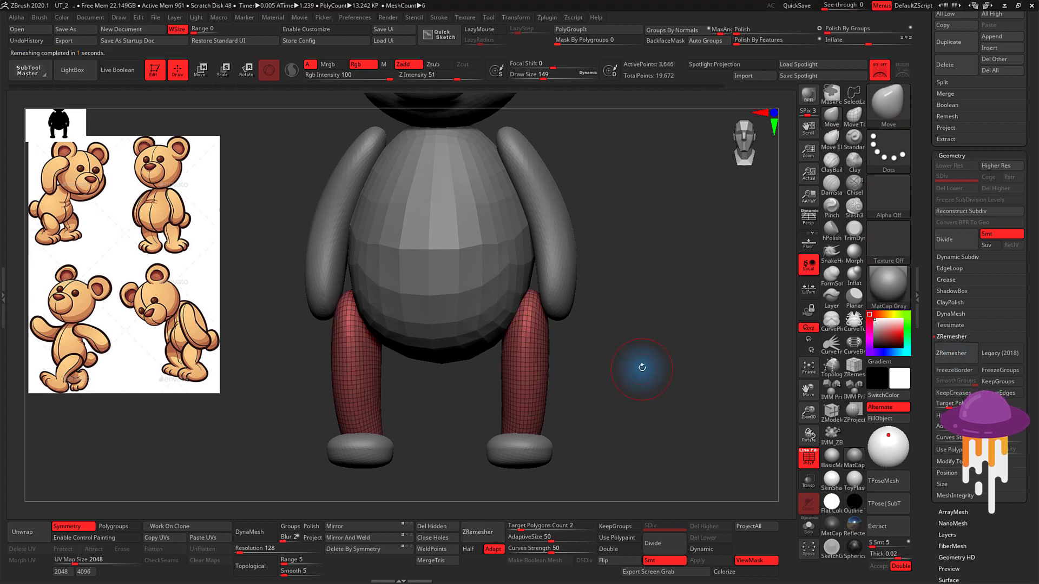
mouse_move(639, 368)
mouse_down()
mouse_move(659, 362)
mouse_move(641, 369)
mouse_up()
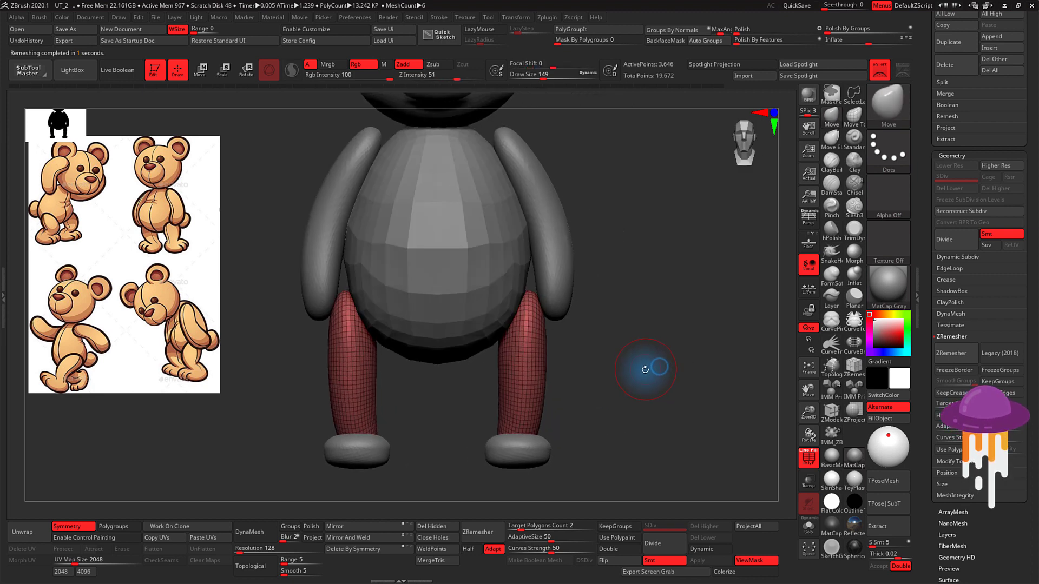
key(ctrl)
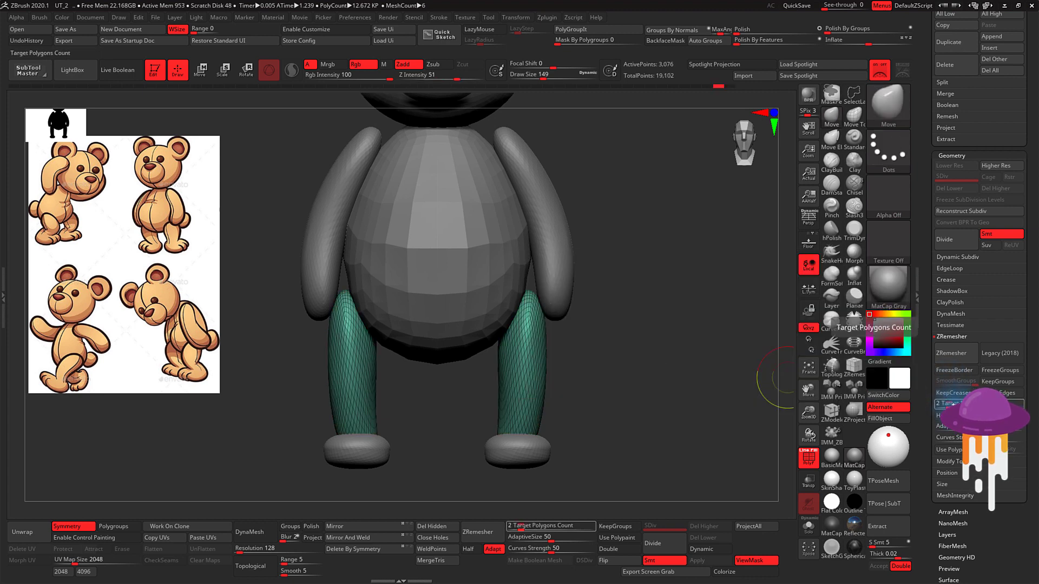
drag(955, 404, 945, 403)
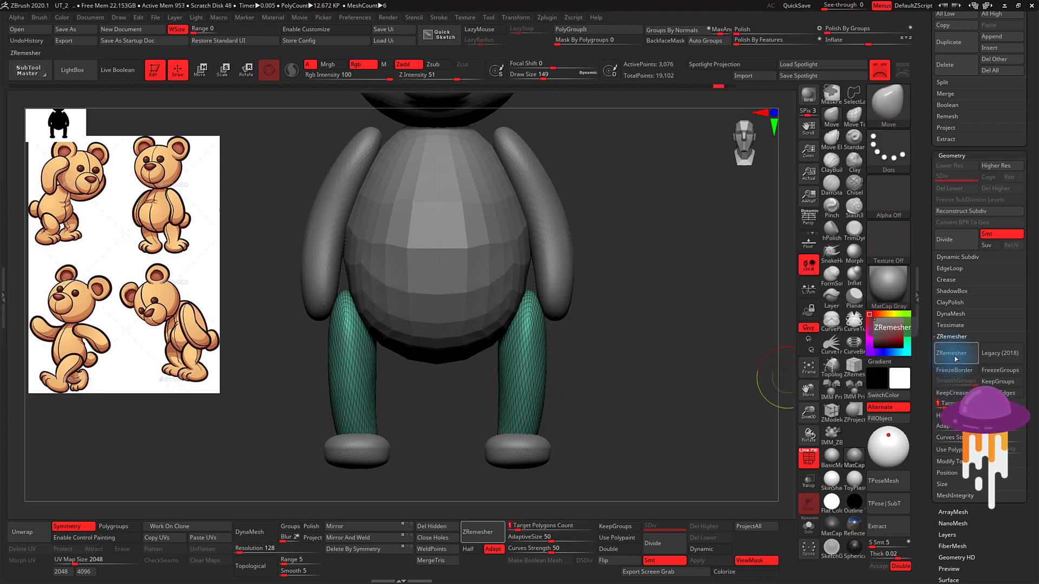
click(955, 356)
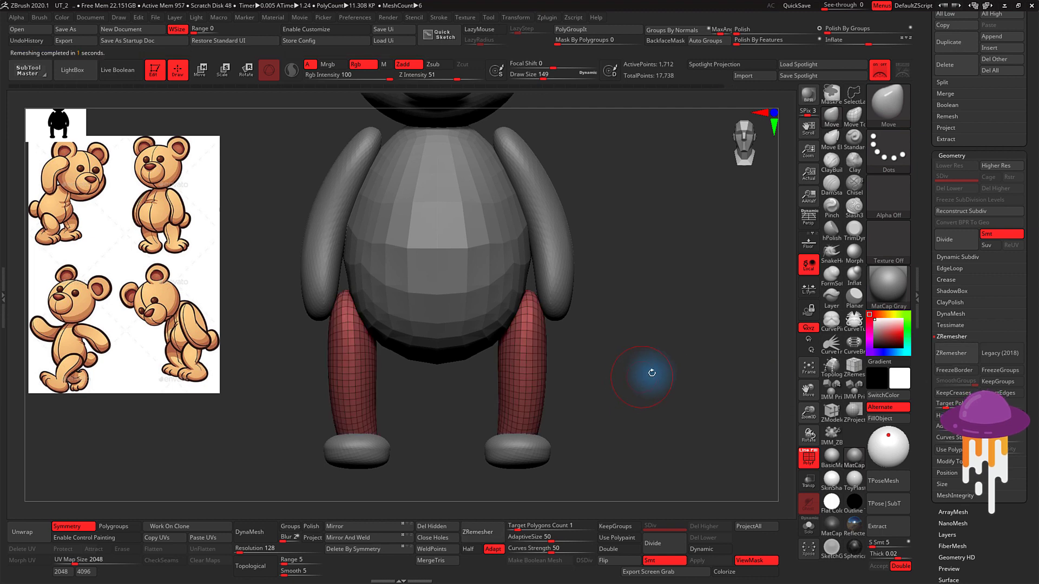
mouse_move(652, 373)
mouse_down()
mouse_move(659, 367)
mouse_move(640, 366)
mouse_move(662, 365)
mouse_up()
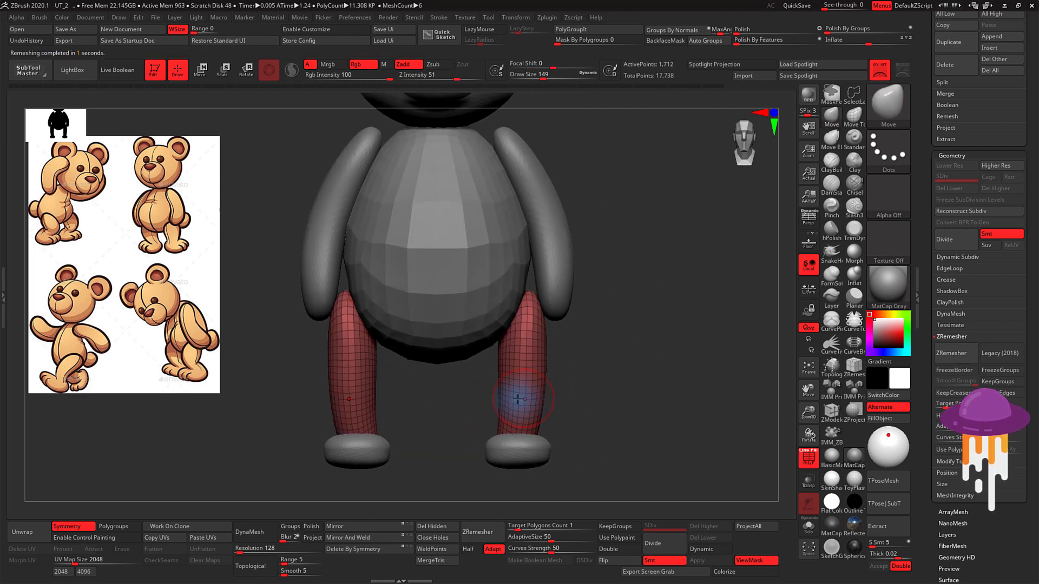
mouse_move(657, 364)
mouse_down()
mouse_move(634, 364)
mouse_move(656, 365)
mouse_up()
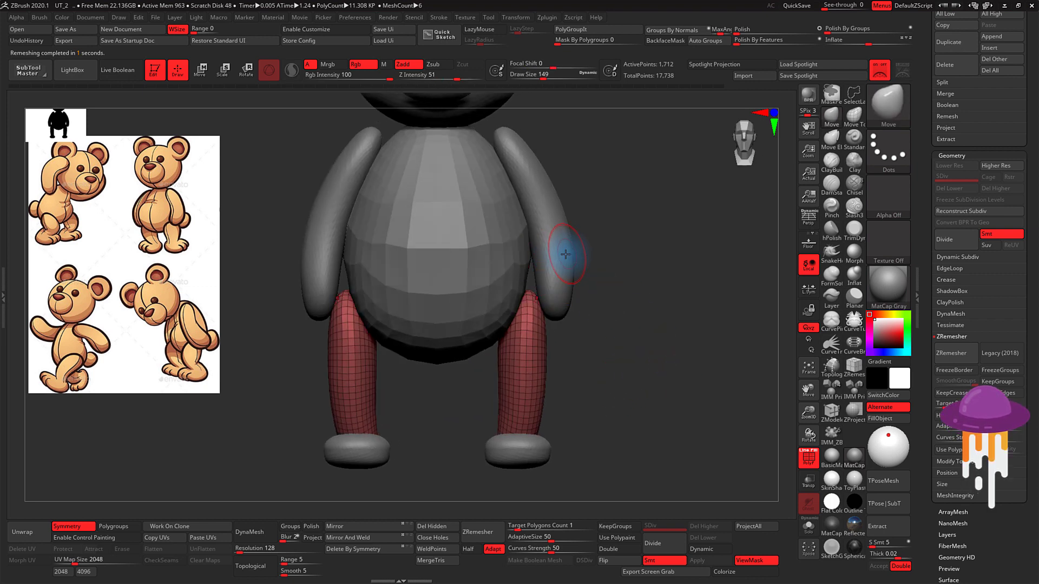
Step: Select the arms subtool and ZRemesh it at target count 1 with KeepGroups on
alt+click(559, 238)
text(5)
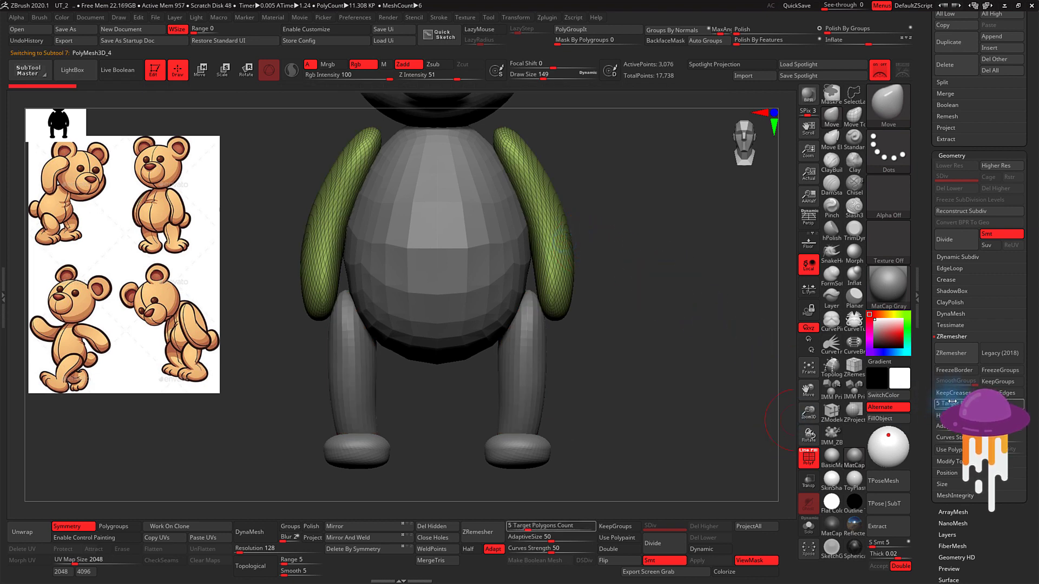
drag(956, 404, 949, 404)
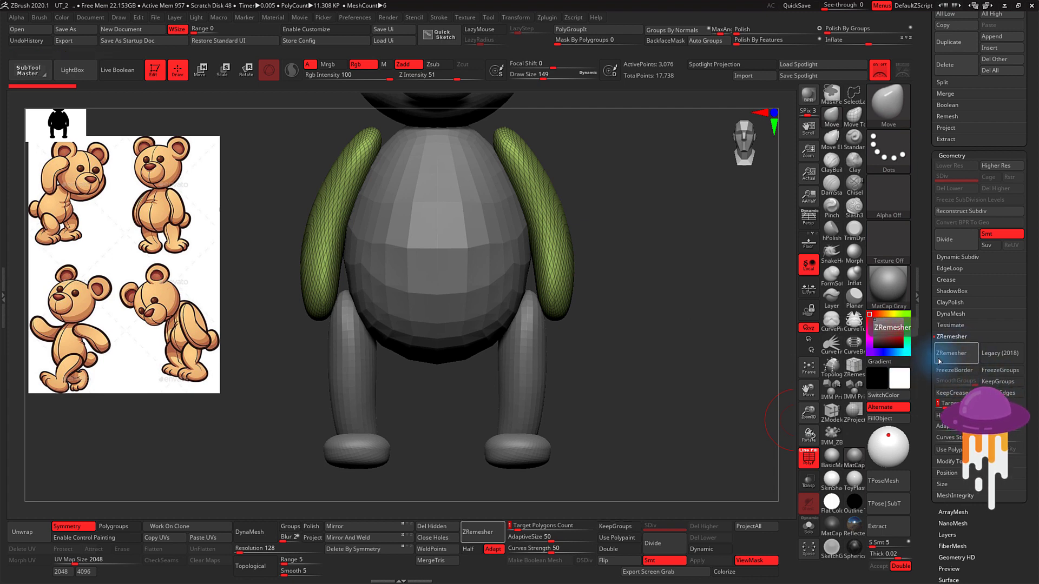
click(957, 357)
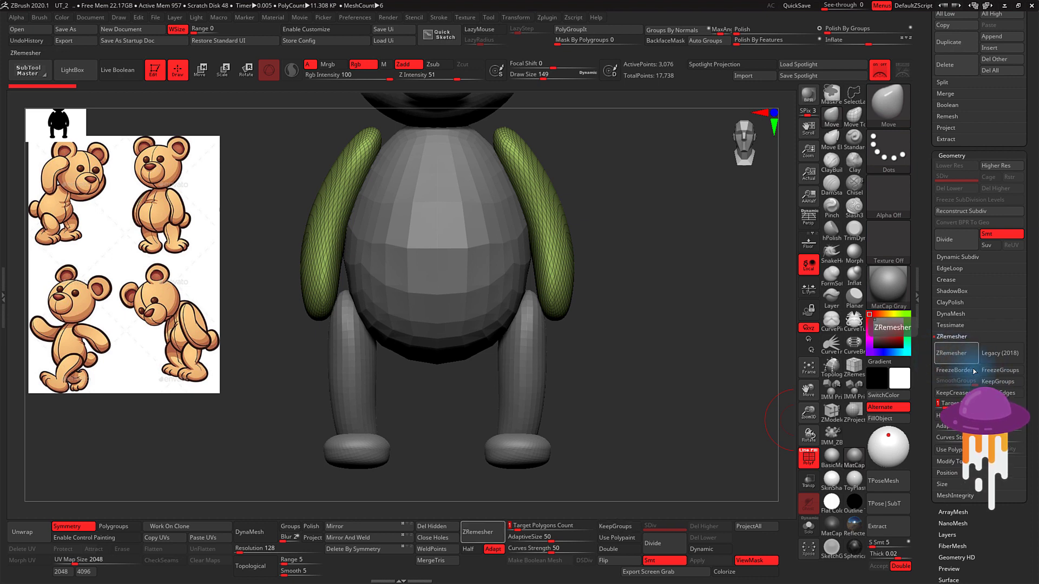
click(996, 382)
click(958, 355)
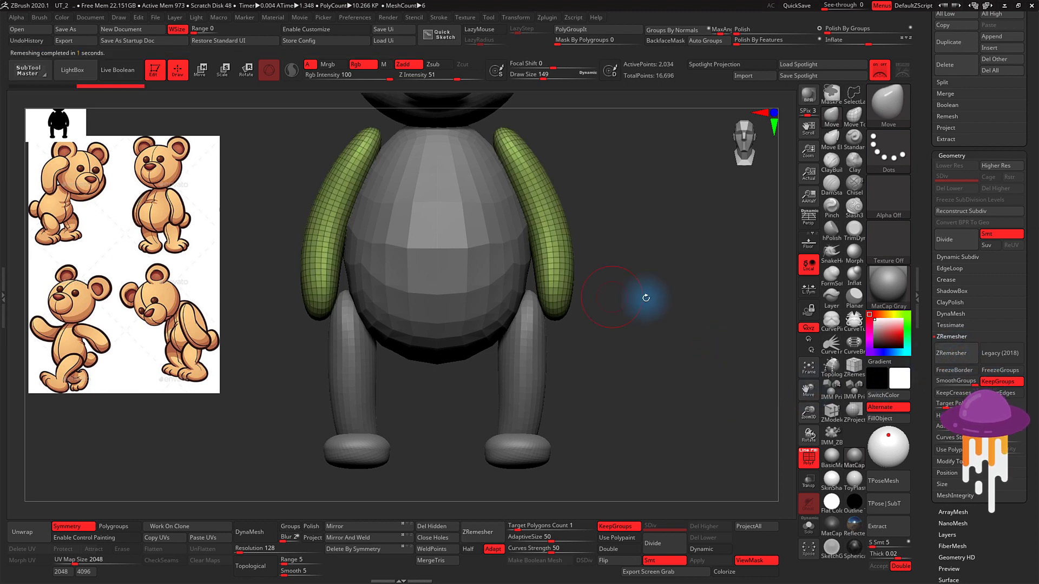
mouse_move(641, 295)
mouse_down()
mouse_move(619, 306)
mouse_move(706, 274)
mouse_move(689, 303)
mouse_up()
key(s)
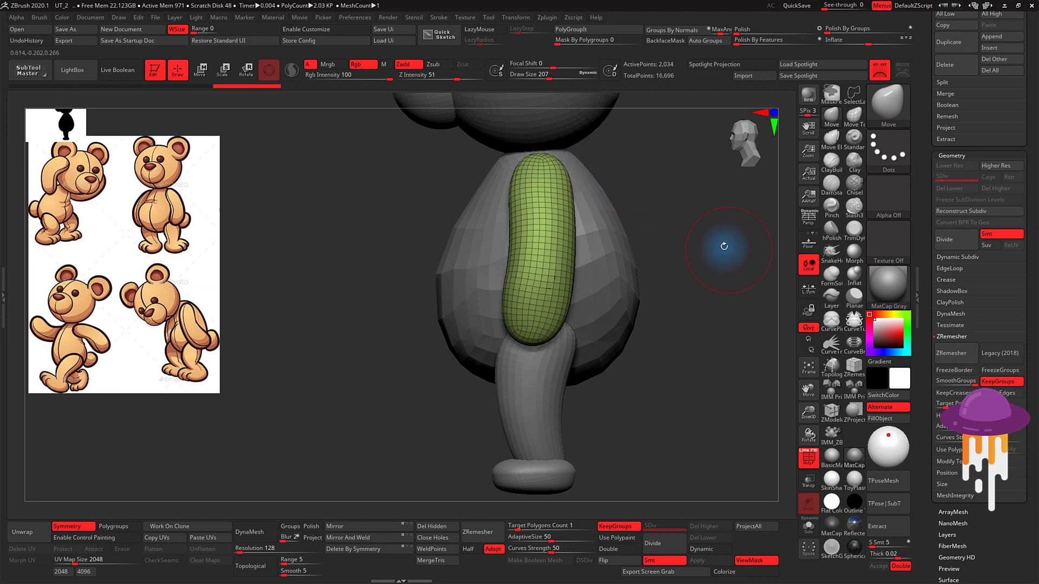
Step: Check the arm from the side, type a draw size of 468, and orbit back to front view
mouse_move(724, 246)
mouse_down()
mouse_move(734, 248)
mouse_move(697, 255)
mouse_move(709, 262)
mouse_move(692, 271)
mouse_move(719, 271)
mouse_move(499, 247)
mouse_up()
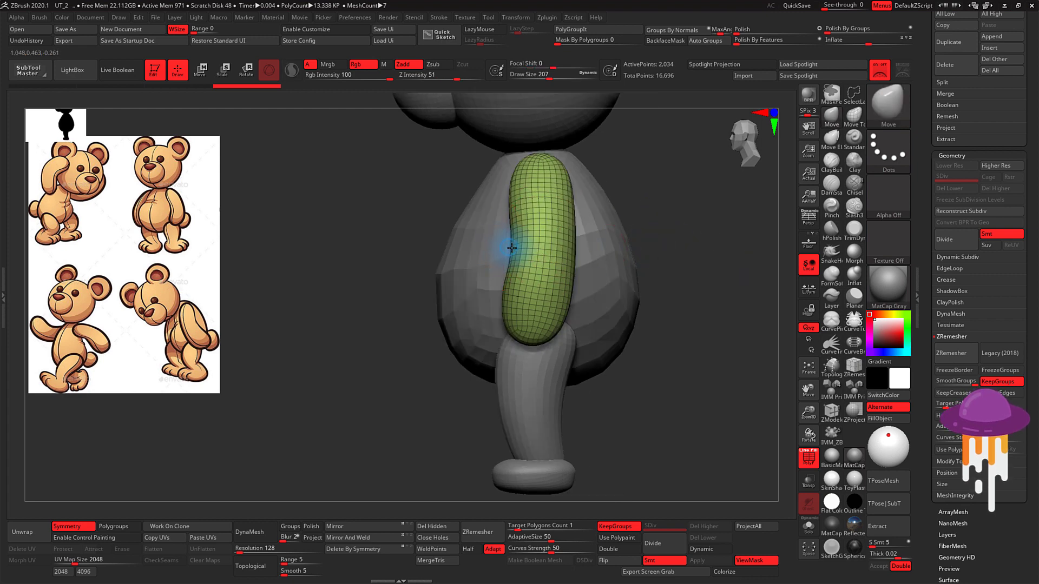
key(s)
drag(496, 254, 511, 254)
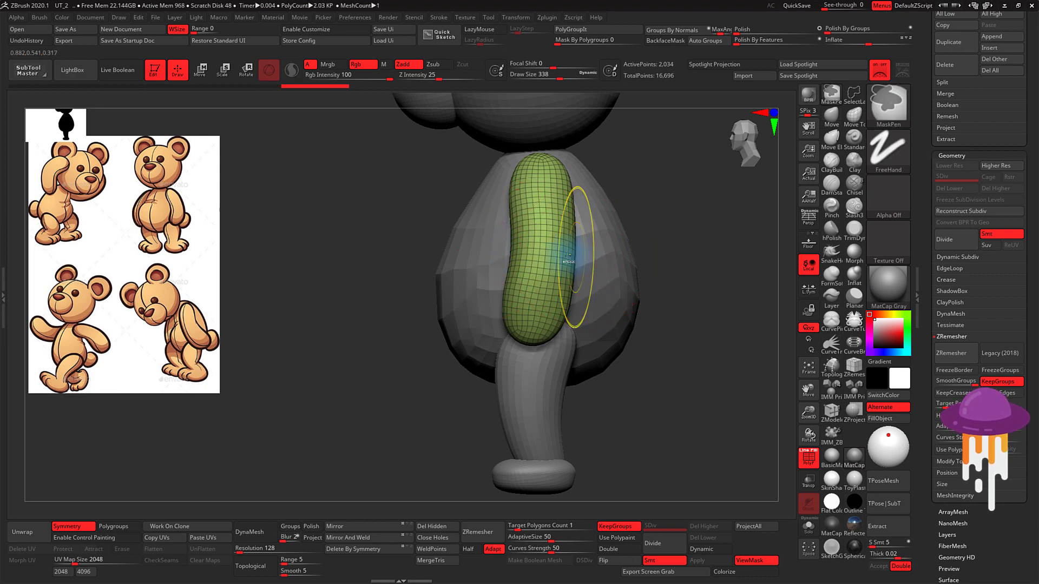
text(468)
key(Return)
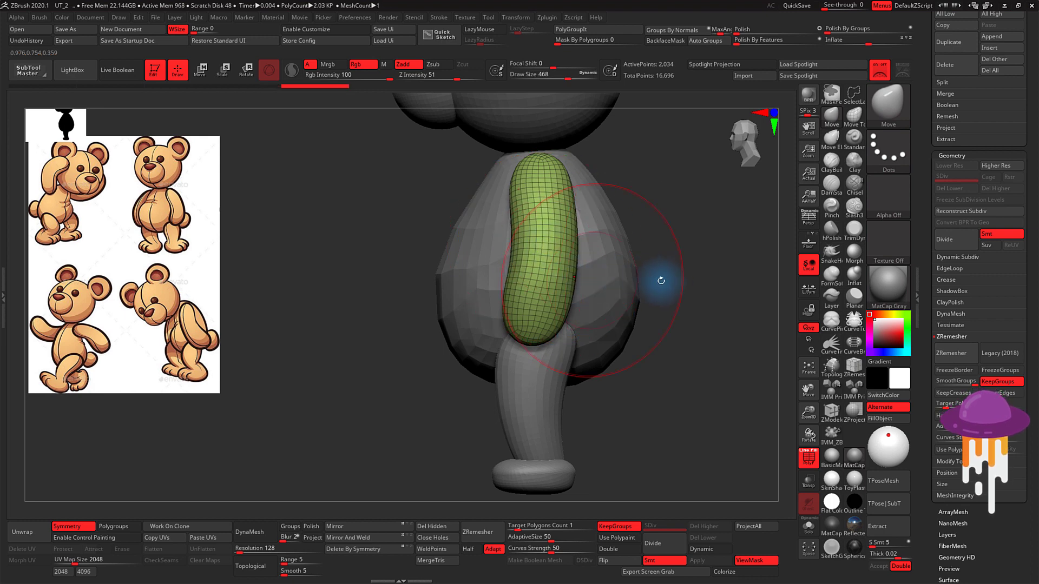
mouse_move(683, 270)
mouse_down()
mouse_move(696, 271)
mouse_move(619, 255)
mouse_up()
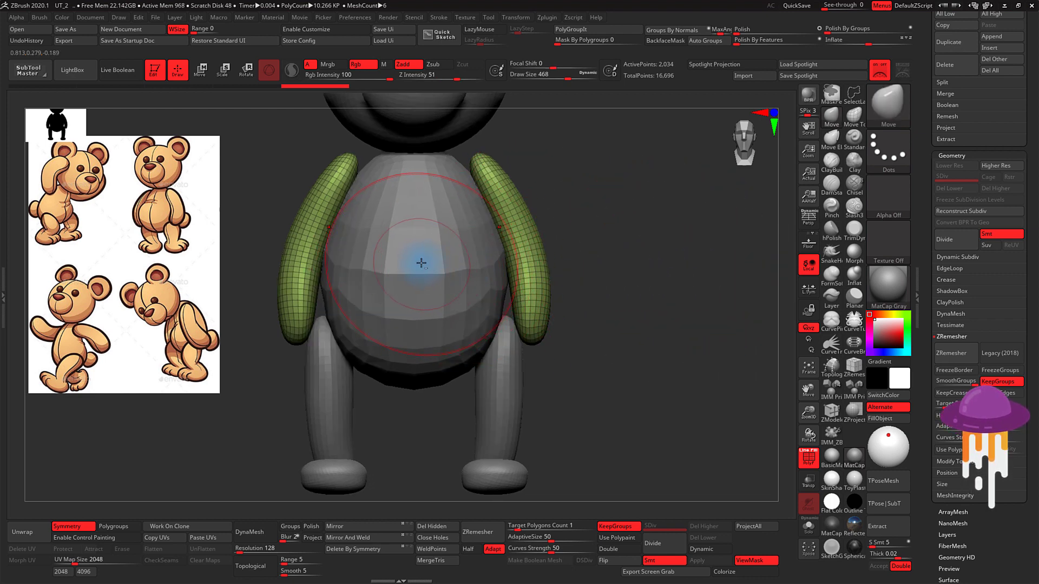
Step: ZRemesh the torso subtool at about 11.6 target polygons and enable Dynamic Subdiv
alt+click(422, 263)
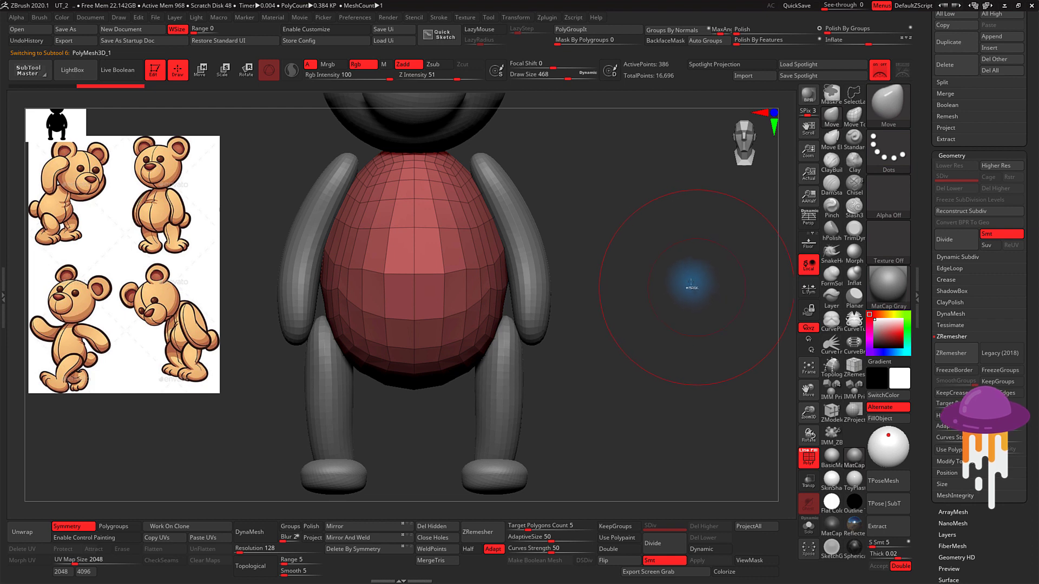
ctrl+drag(708, 225, 622, 330)
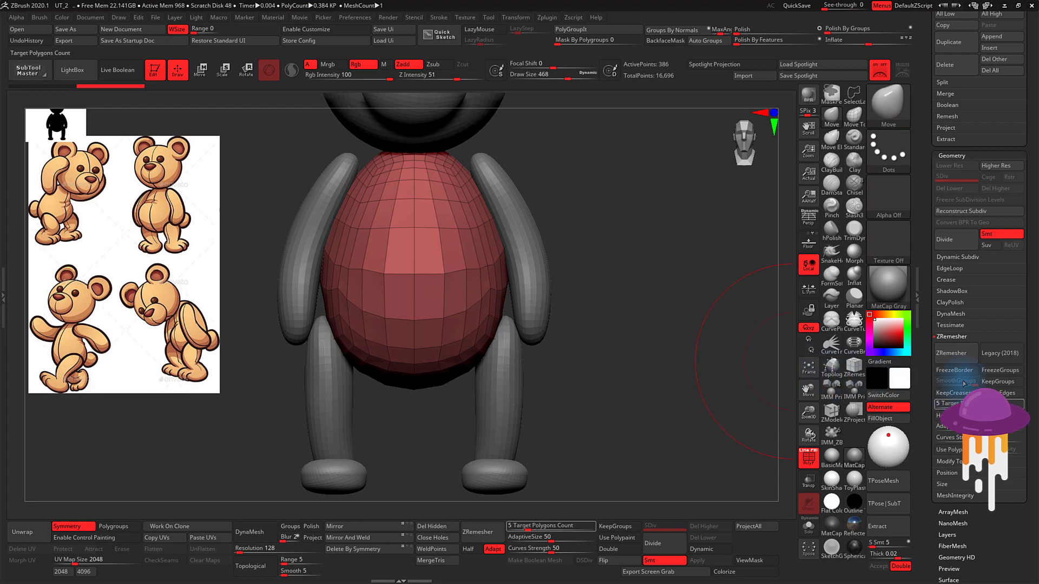
drag(954, 403, 961, 403)
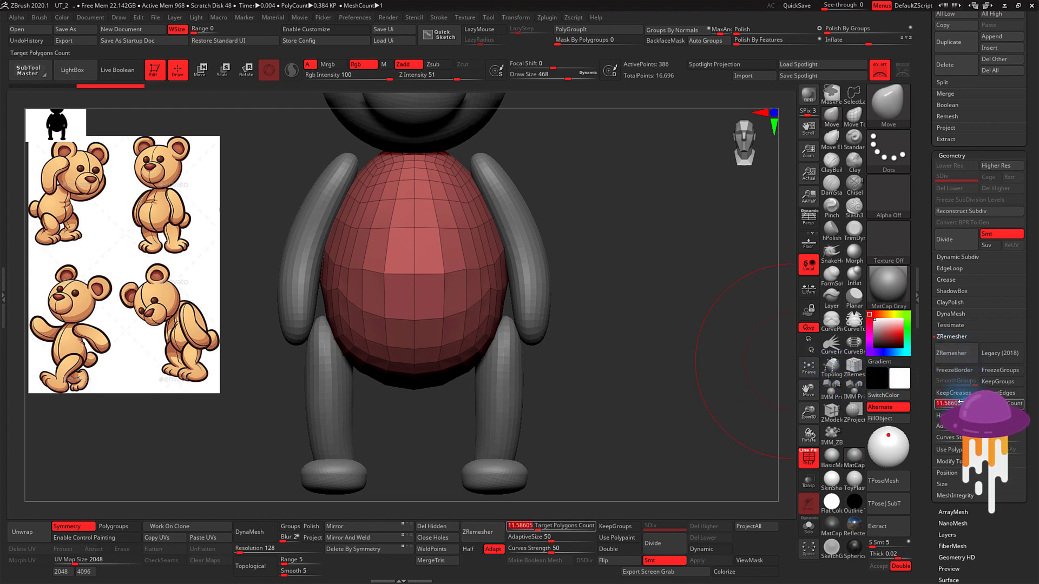
click(952, 352)
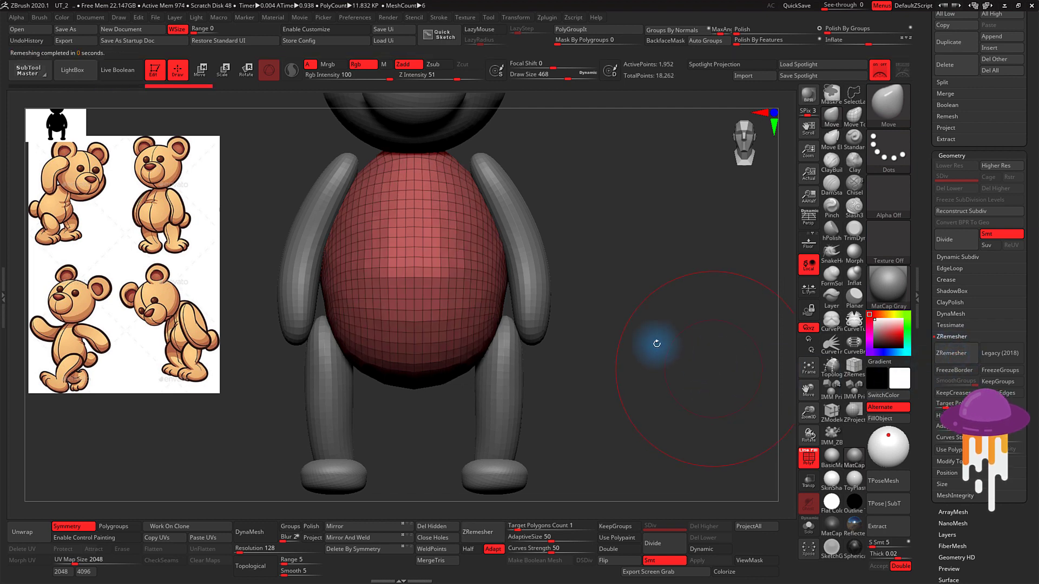
mouse_move(666, 309)
mouse_down()
mouse_move(619, 317)
mouse_move(587, 303)
mouse_move(642, 312)
mouse_move(665, 303)
mouse_up()
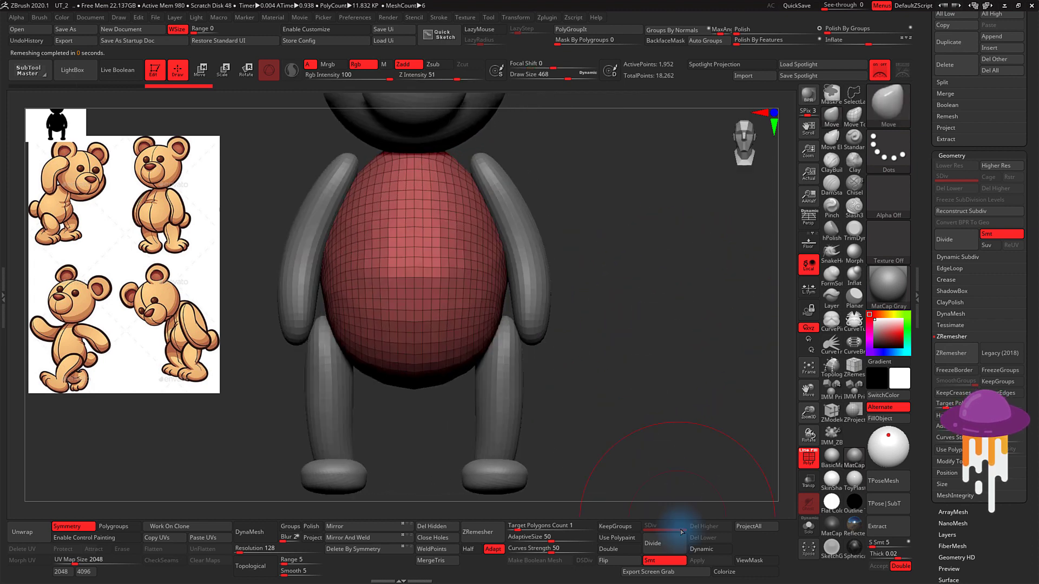
click(706, 548)
mouse_move(673, 289)
mouse_down()
mouse_move(626, 285)
mouse_move(685, 283)
mouse_move(689, 294)
mouse_move(507, 301)
mouse_up()
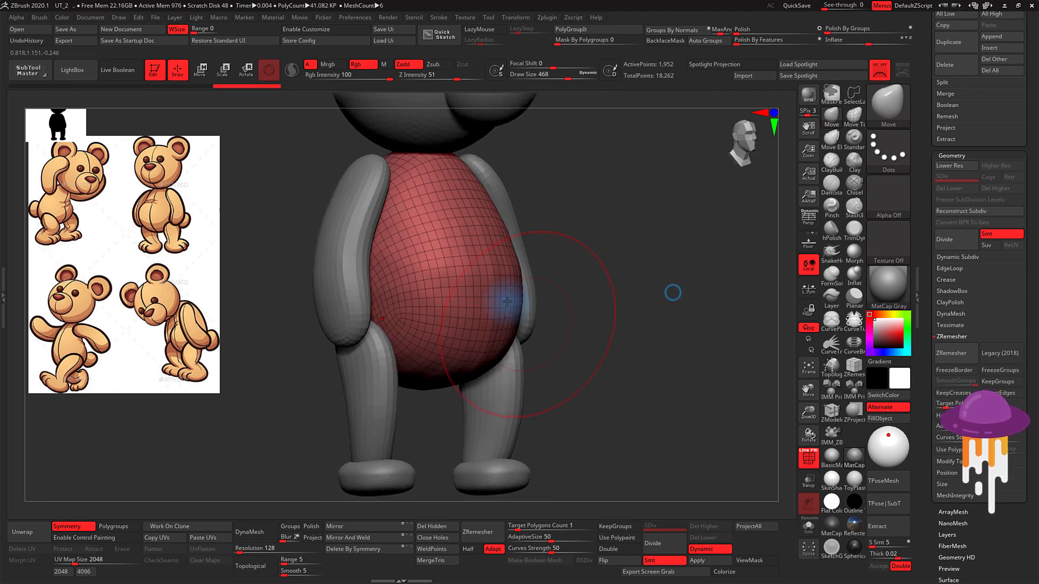
Step: Inspect the remeshed body from the side, then select the head subtool in front view
mouse_move(659, 305)
mouse_down()
mouse_move(687, 316)
mouse_move(661, 309)
mouse_up()
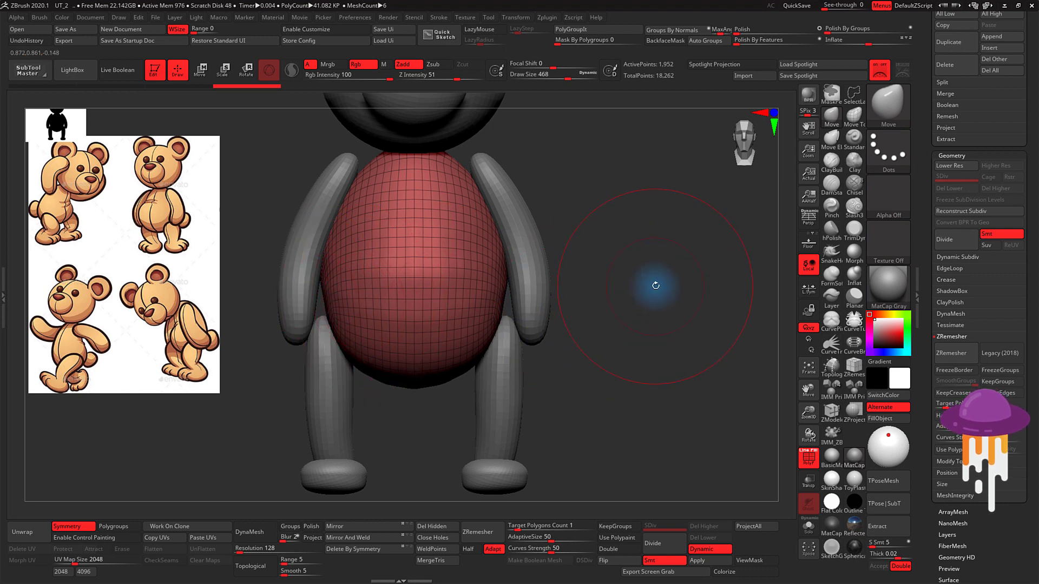
mouse_move(652, 300)
mouse_down()
mouse_move(622, 297)
mouse_move(686, 295)
mouse_move(599, 288)
mouse_up()
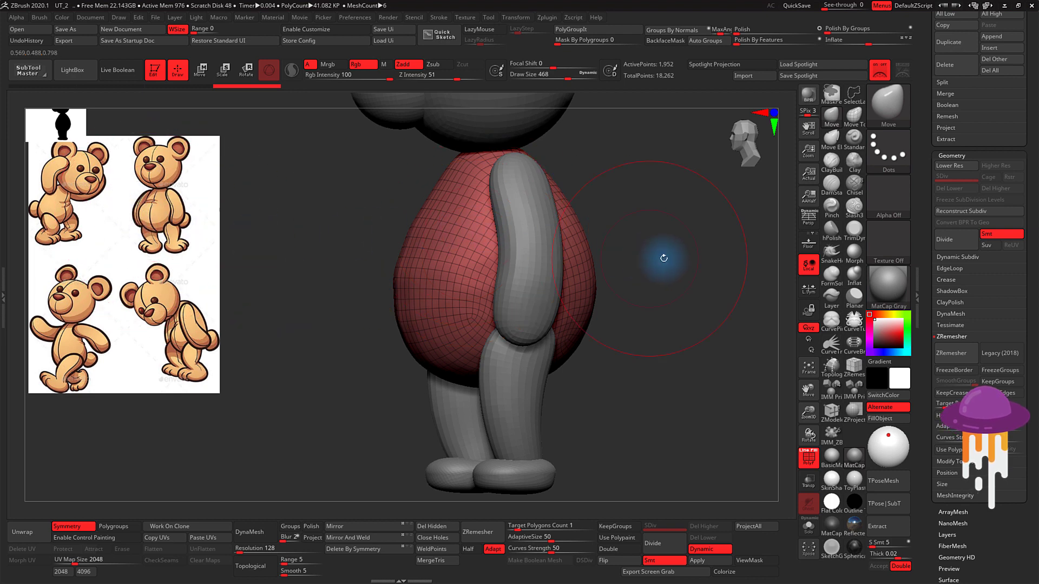
mouse_move(688, 308)
alt+mouse_down()
mouse_move(635, 283)
mouse_move(607, 348)
mouse_move(622, 306)
mouse_move(607, 308)
alt+mouse_up()
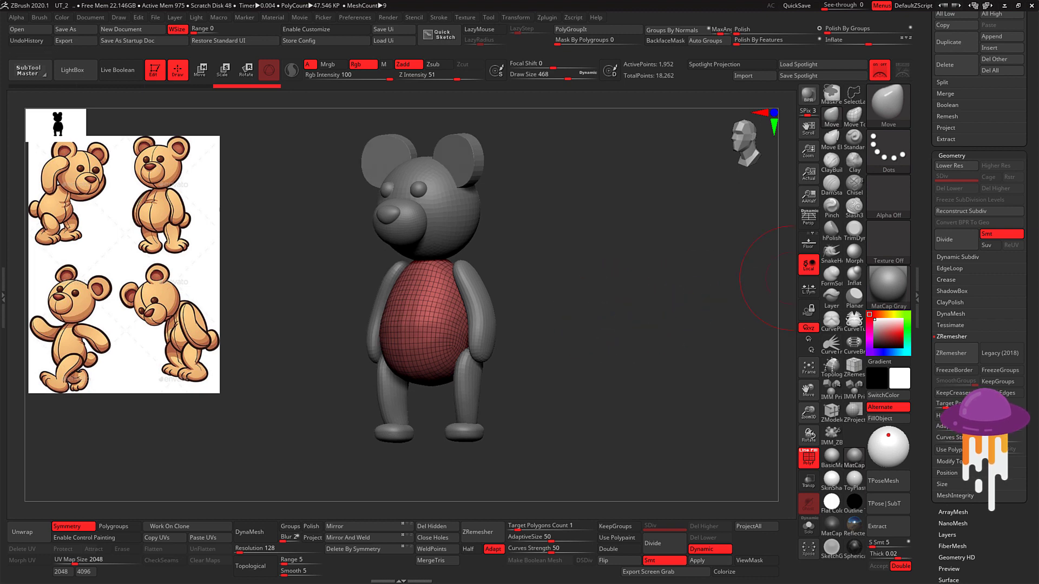
mouse_move(603, 284)
shift+mouse_down()
mouse_move(621, 287)
mouse_move(571, 301)
mouse_move(615, 295)
mouse_move(589, 297)
mouse_move(566, 271)
mouse_move(549, 271)
mouse_move(626, 269)
mouse_move(622, 278)
mouse_move(575, 257)
shift+mouse_up()
alt+click(474, 233)
key(ctrl)
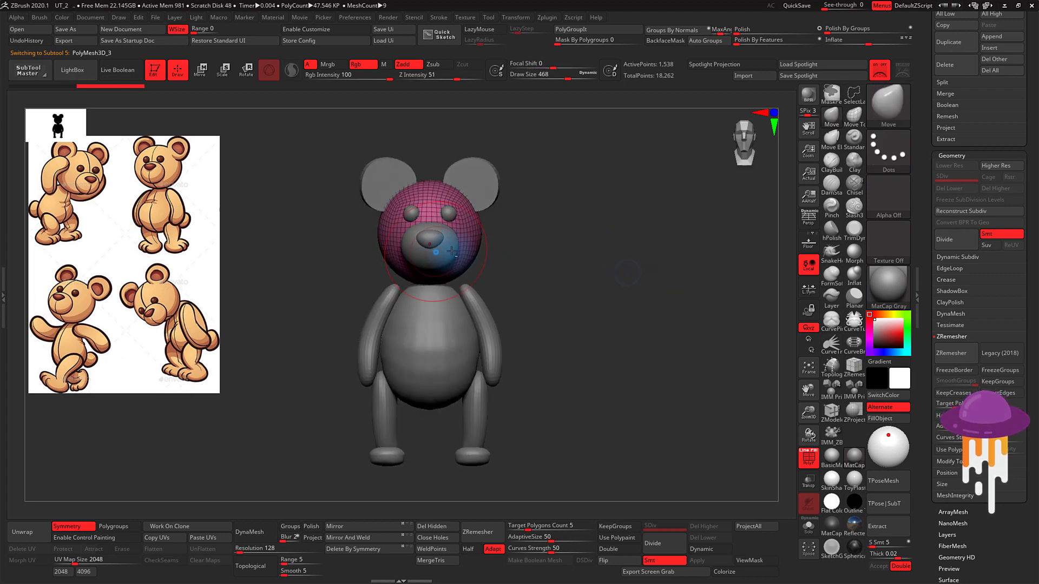
Step: Cycle through the nose and eyes subtools to select the ears subtool
alt+click(436, 252)
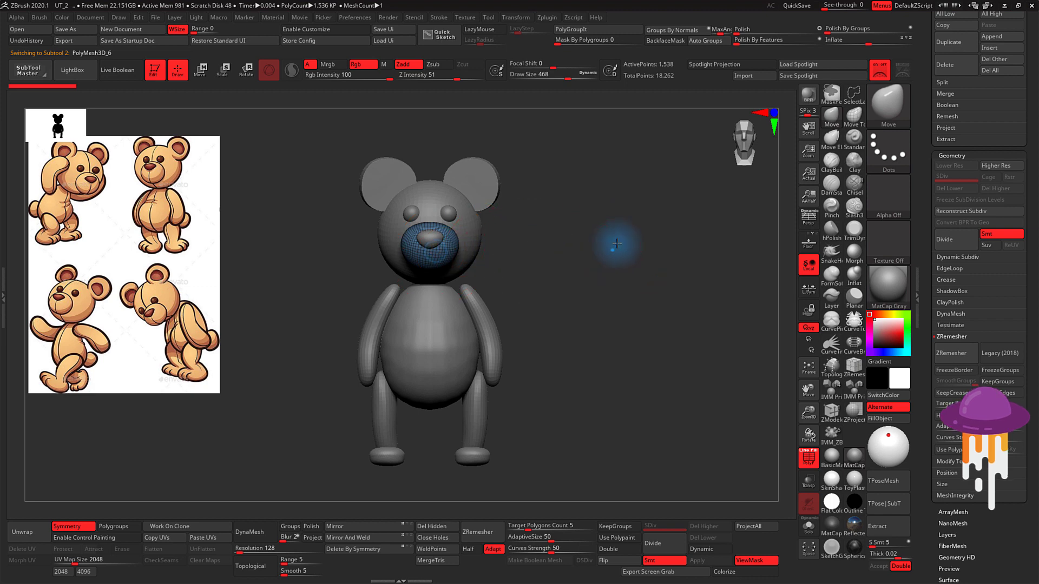
mouse_move(615, 242)
mouse_down()
mouse_move(622, 225)
mouse_move(607, 215)
mouse_move(612, 246)
mouse_up()
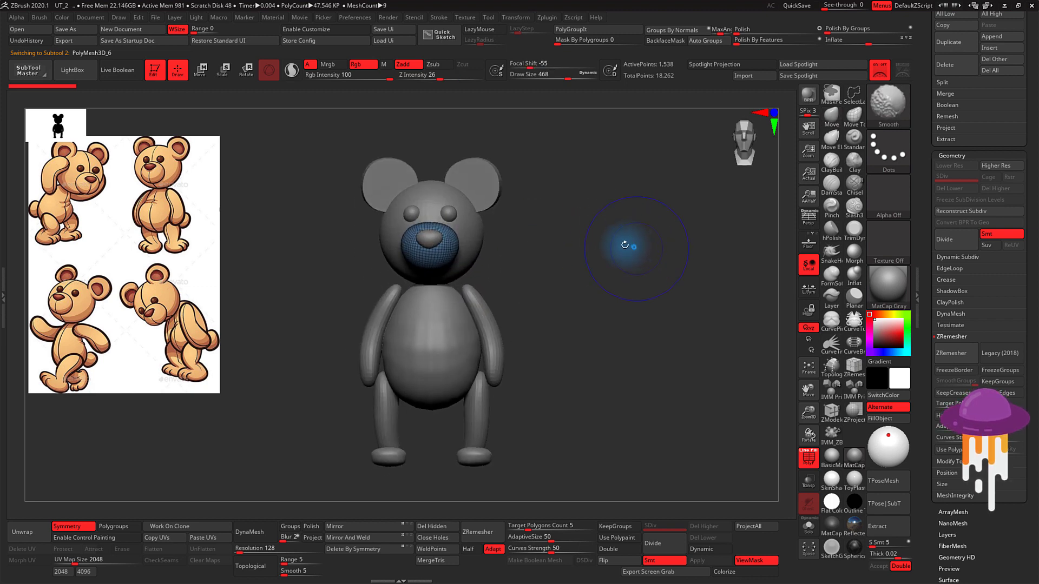
alt+click(413, 212)
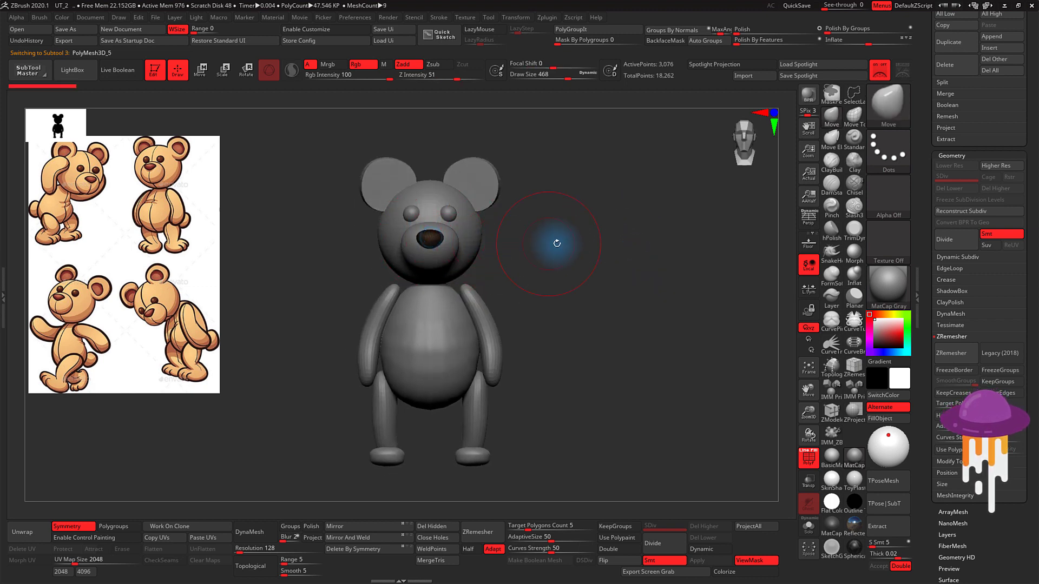
alt+click(460, 217)
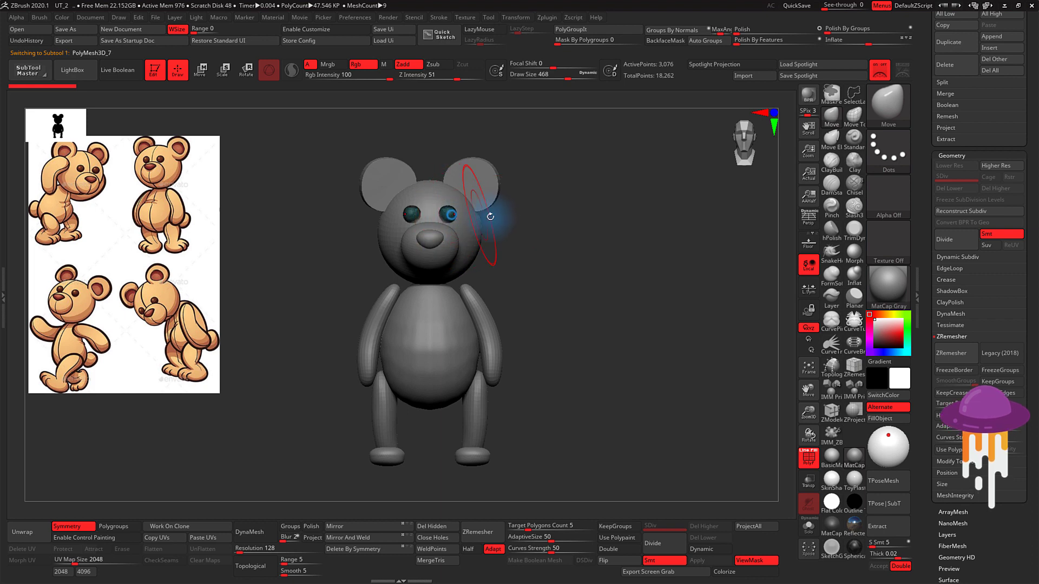
mouse_move(567, 233)
alt+right_down()
mouse_move(691, 292)
mouse_move(532, 223)
alt+right_up()
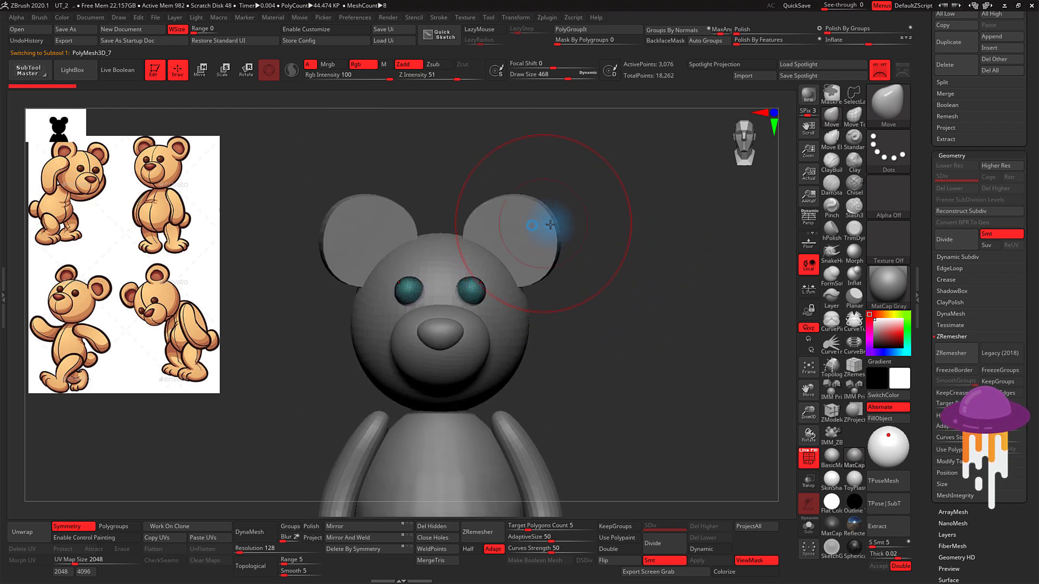
alt+click(537, 234)
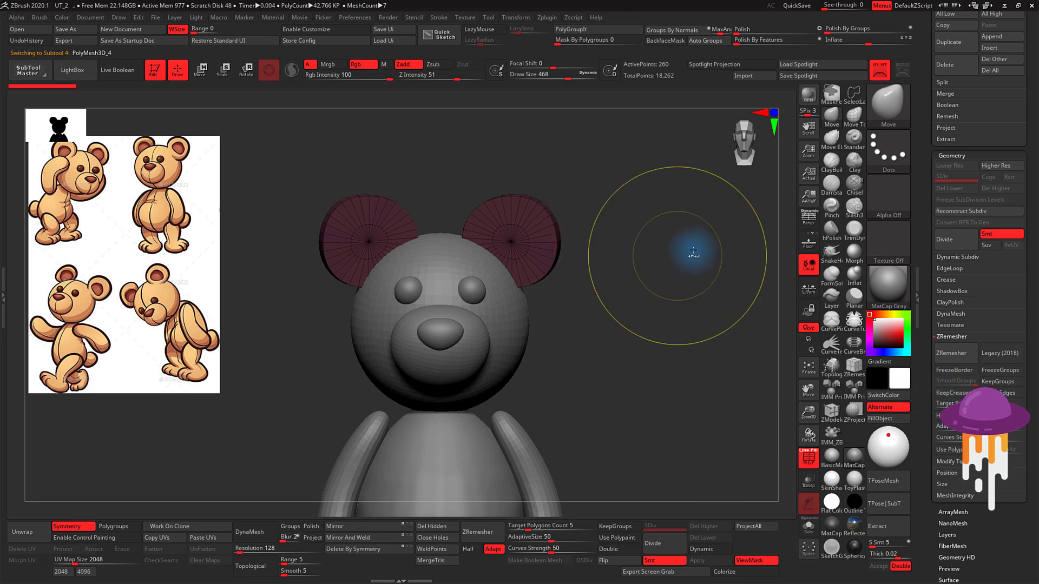
Step: Clear the ears' mask and ZRemesh them at about 4.9 target polygons with KeepGroups on
ctrl+click(680, 263)
drag(957, 403, 956, 403)
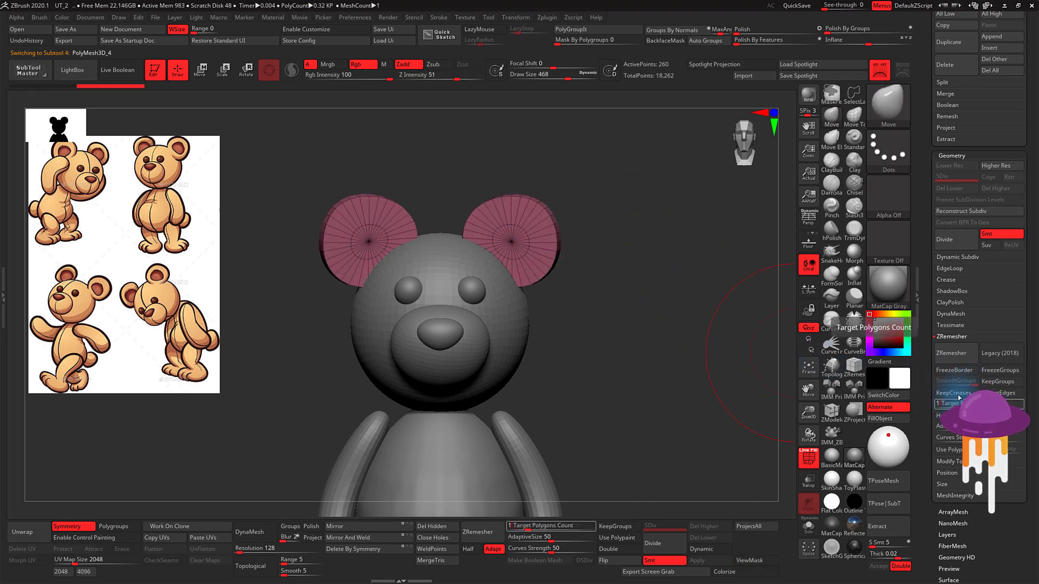
click(994, 382)
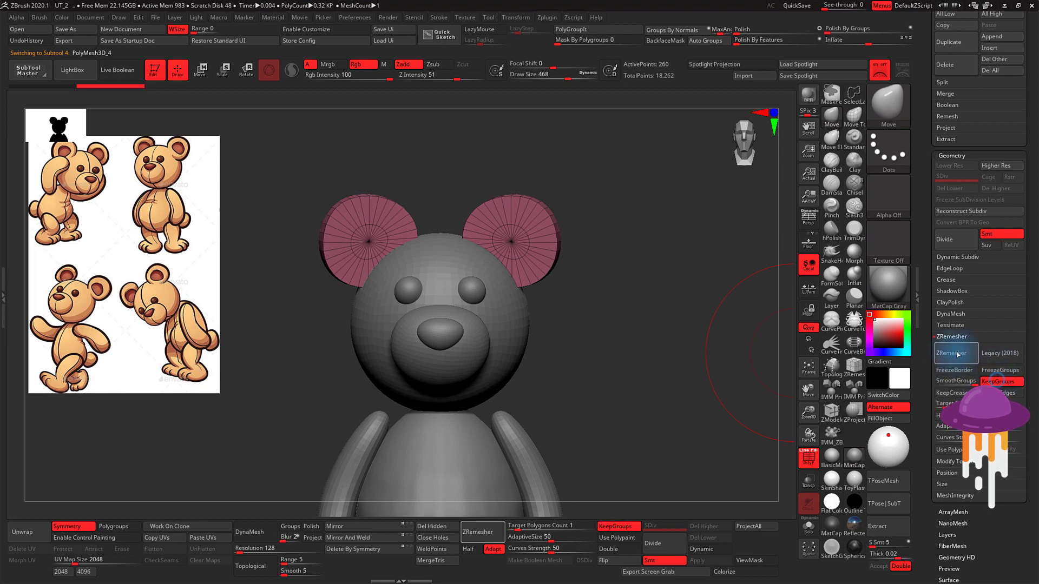
click(959, 356)
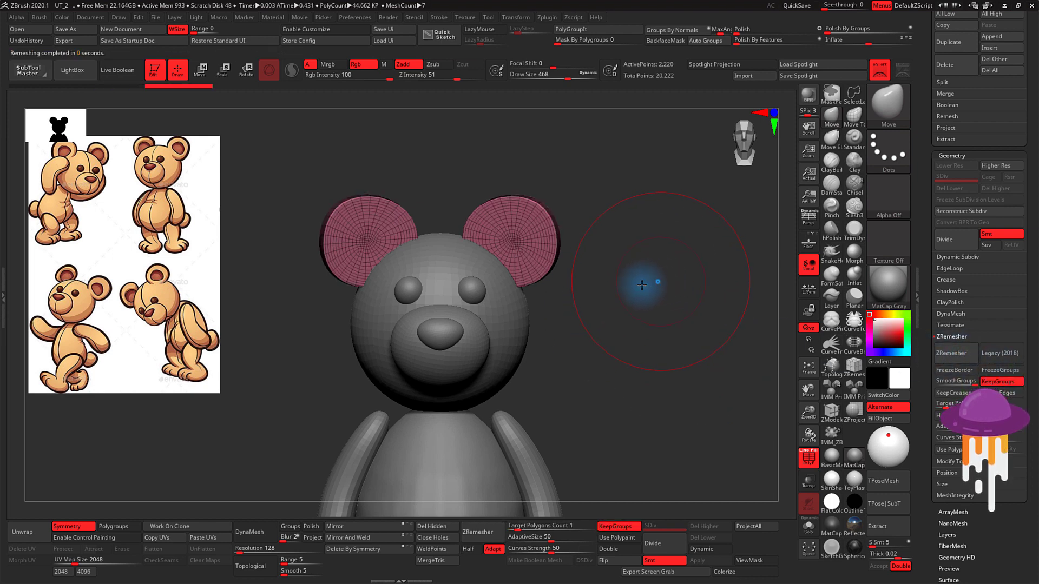
mouse_move(649, 283)
mouse_down()
mouse_move(581, 295)
mouse_move(590, 304)
mouse_move(634, 274)
mouse_move(652, 276)
mouse_move(610, 262)
mouse_move(656, 266)
mouse_move(644, 270)
mouse_move(656, 255)
mouse_move(704, 244)
mouse_up()
key(w)
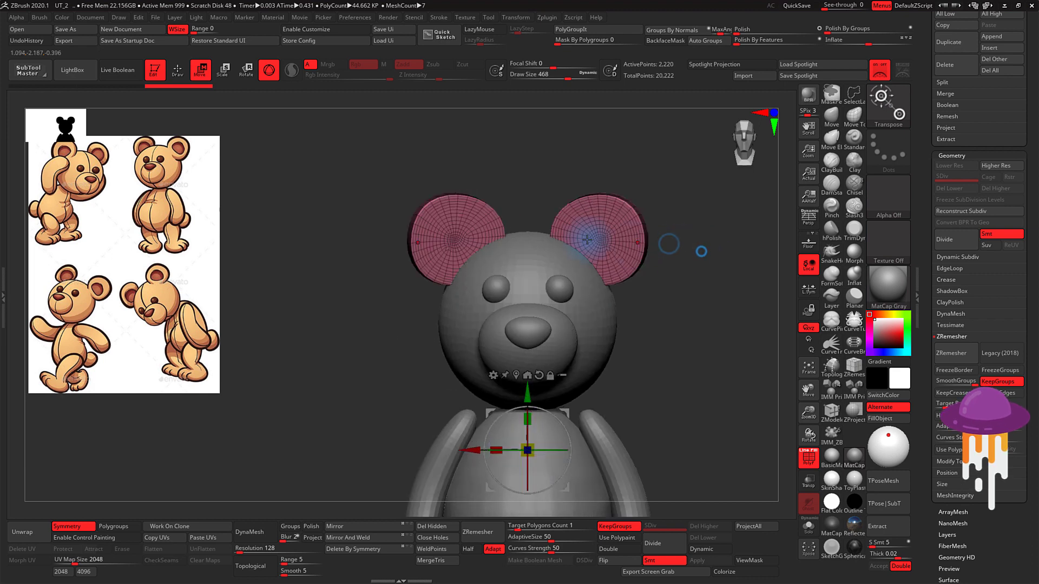
click(600, 240)
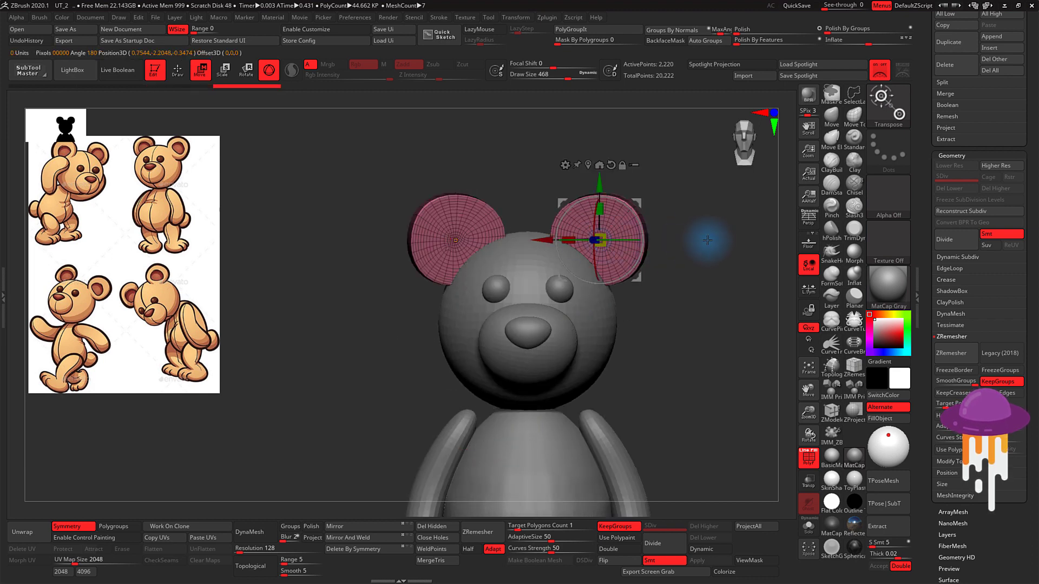
shift+drag(712, 244, 557, 242)
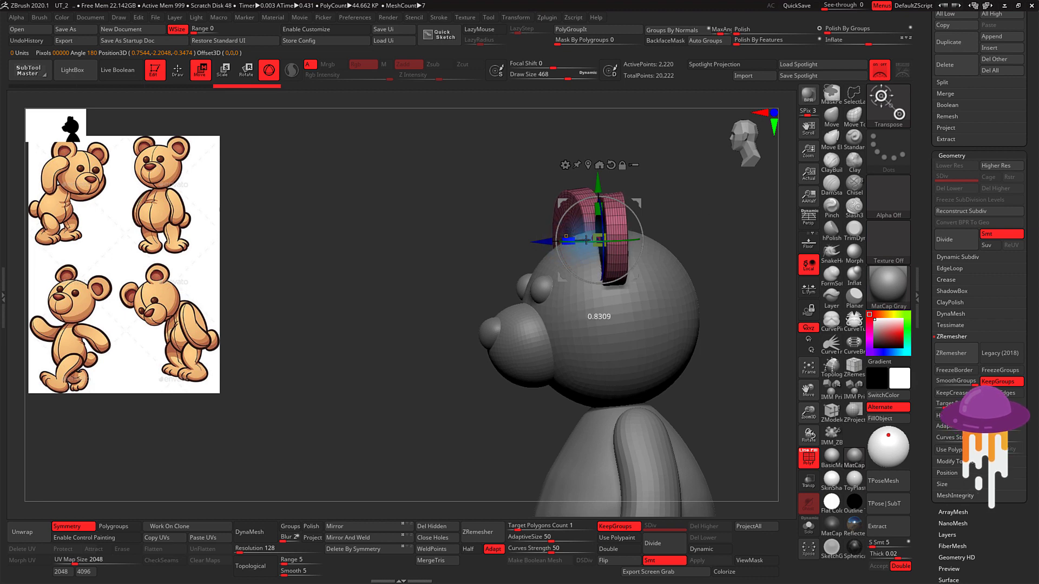
shift+drag(724, 237, 728, 249)
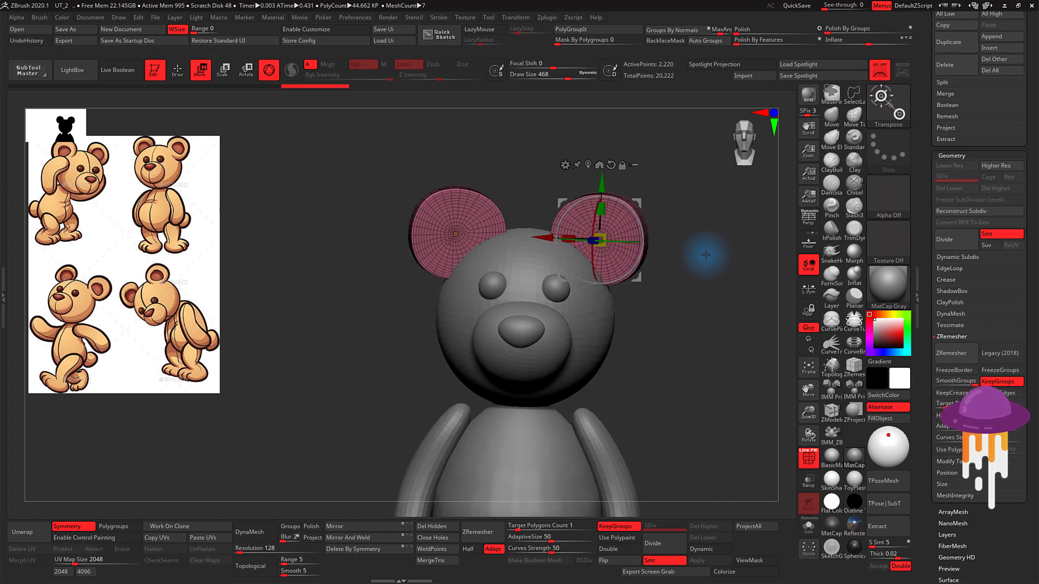
key(q)
mouse_move(689, 255)
shift+mouse_down()
mouse_move(691, 281)
mouse_move(714, 285)
shift+mouse_up()
mouse_move(687, 251)
mouse_down()
mouse_move(654, 238)
mouse_move(685, 255)
mouse_move(688, 307)
mouse_move(625, 300)
mouse_up()
key(f)
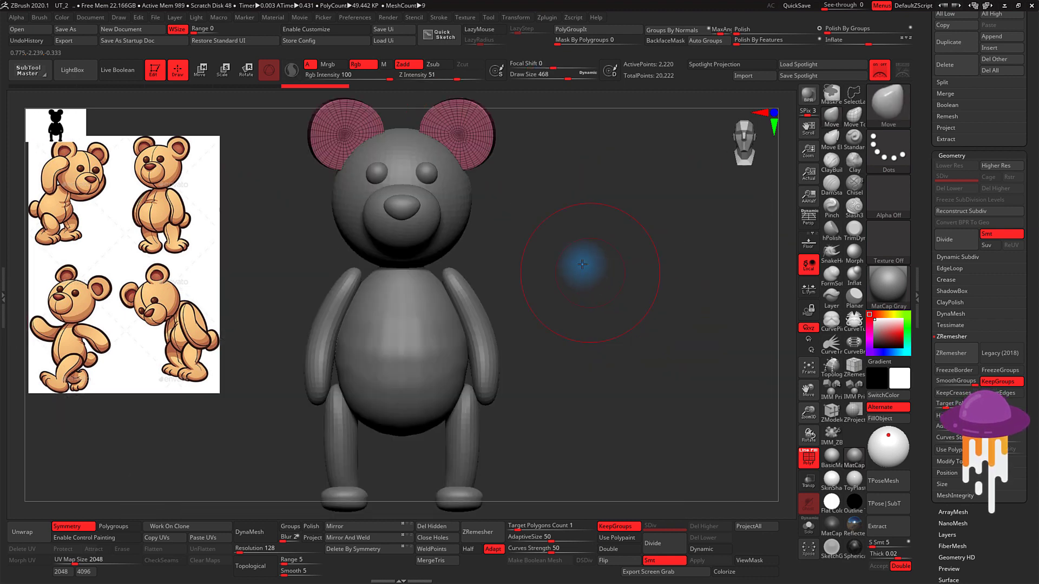
Step: Select the body, hide its wireframe, set brush size 324 and smooth the belly
alt+drag(580, 266, 627, 290)
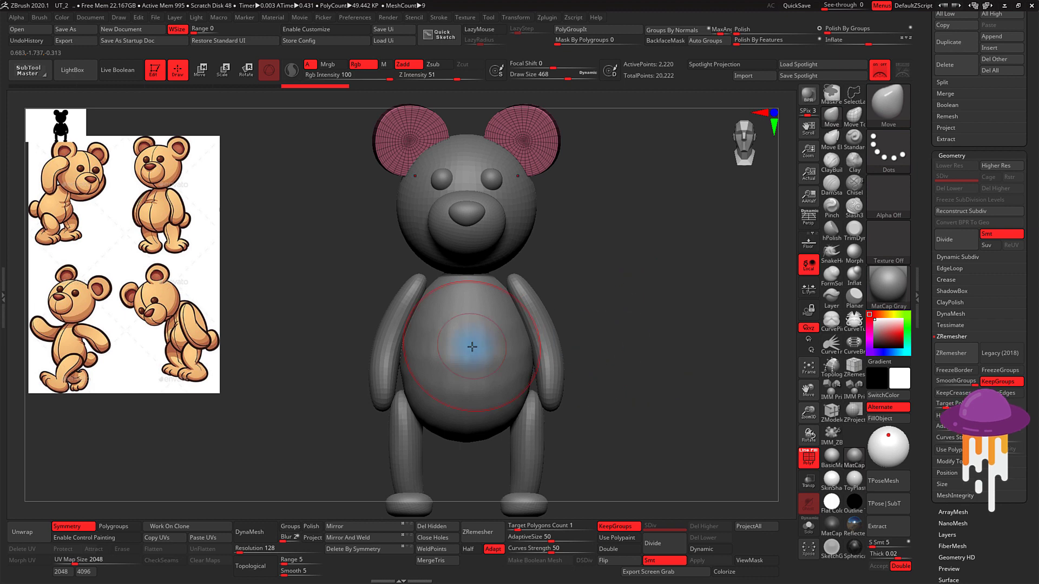
alt+click(470, 347)
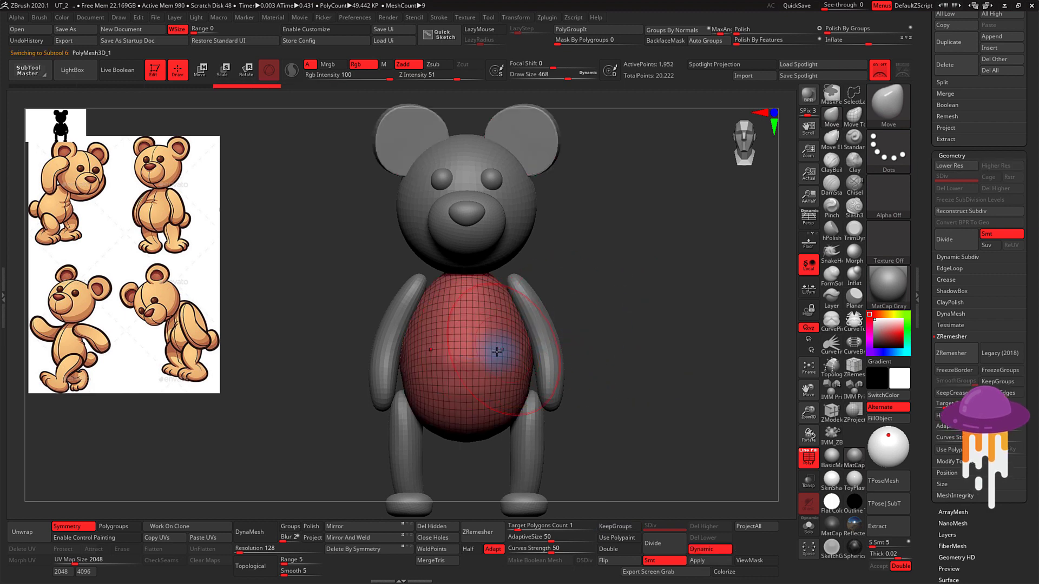
click(809, 457)
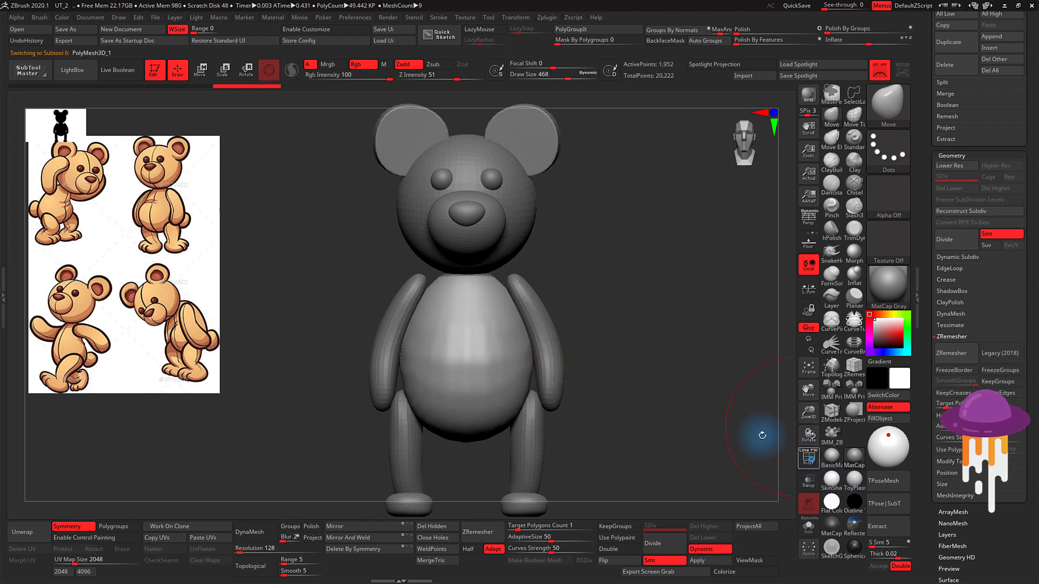
key(s)
drag(652, 337, 627, 336)
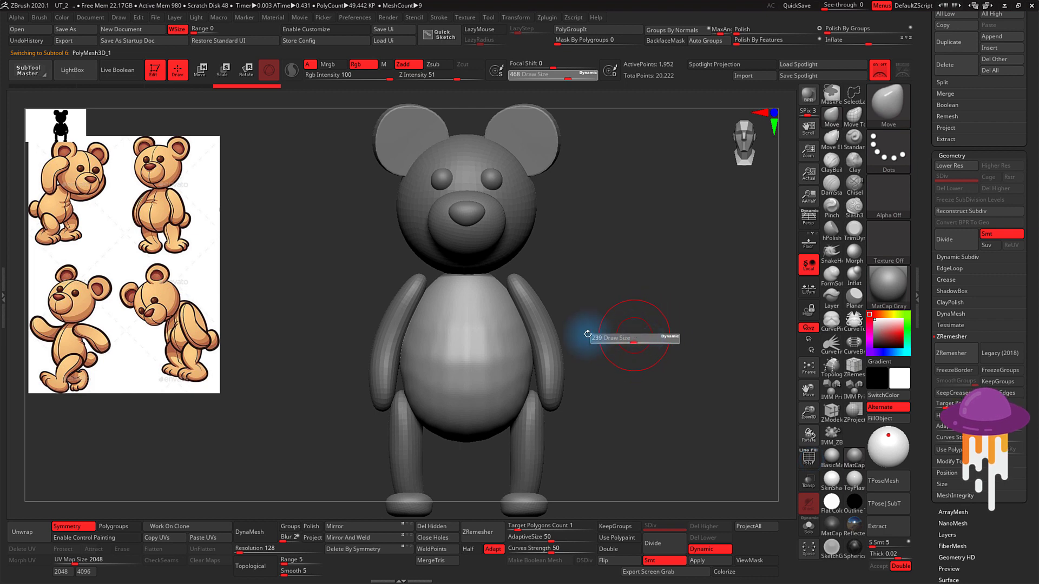
key(shift)
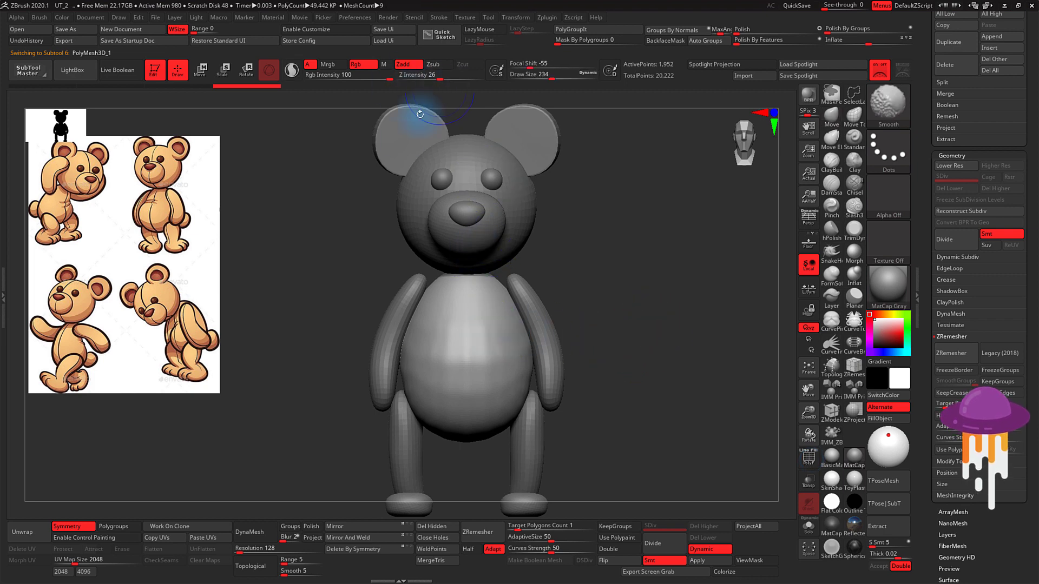
shift+drag(441, 344, 444, 378)
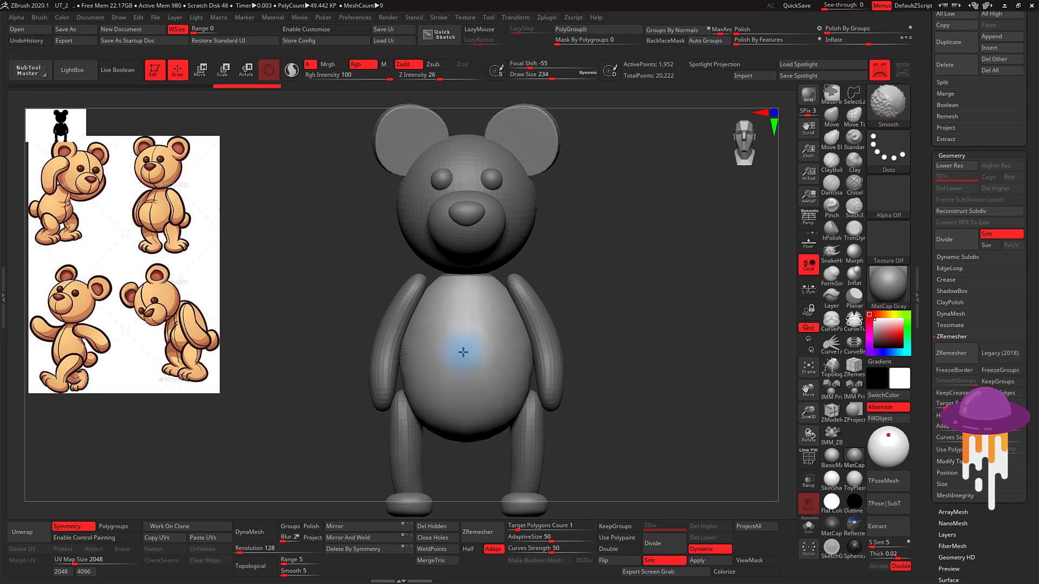
Step: Lower Z Intensity to 4 and give the belly a gentler smoothing pass
drag(631, 336, 652, 326)
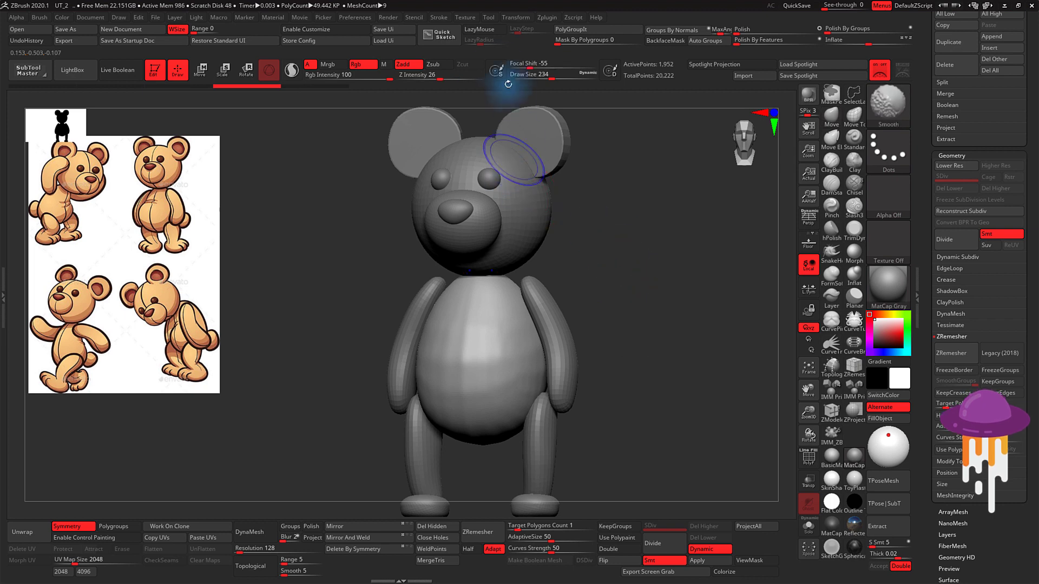
click(460, 79)
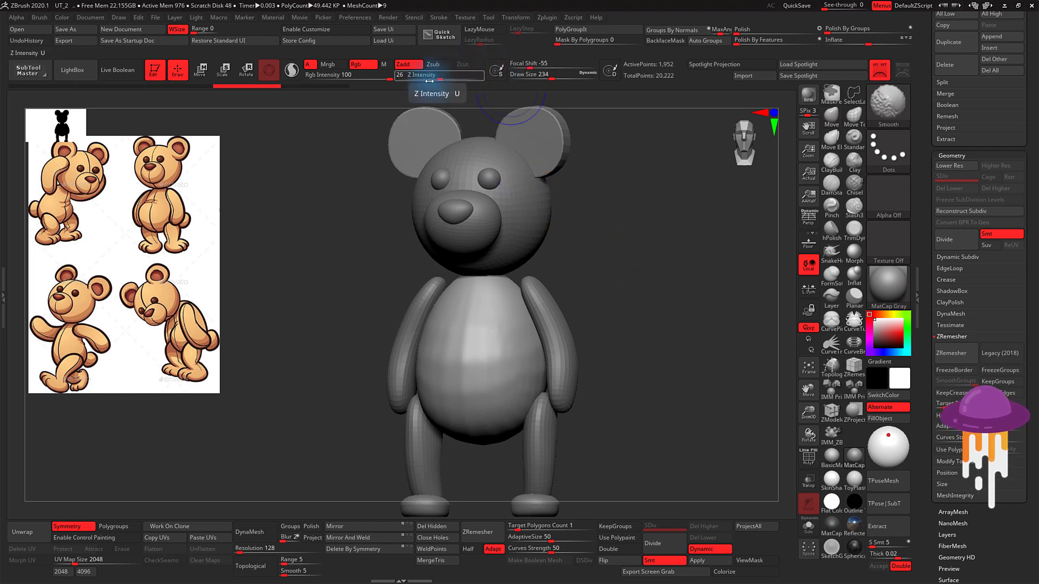
drag(430, 81, 414, 81)
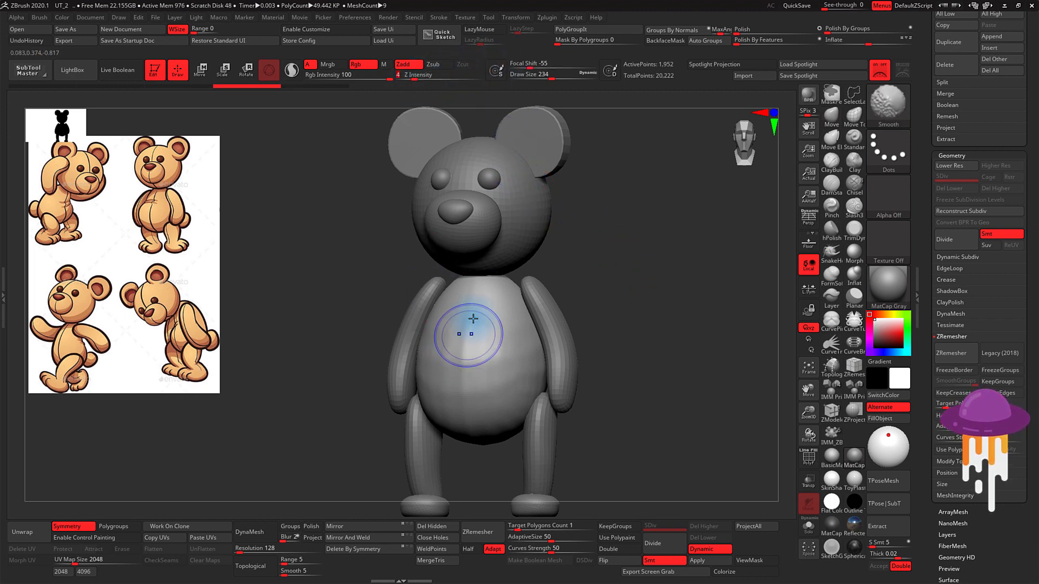
drag(464, 332, 457, 353)
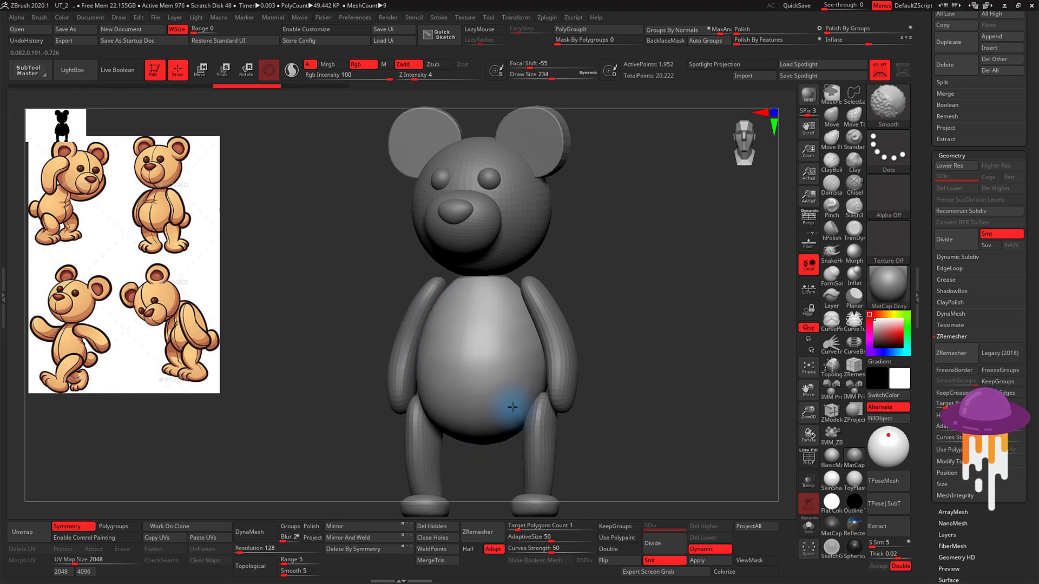
mouse_move(652, 364)
mouse_down()
mouse_move(586, 371)
mouse_move(622, 379)
mouse_up()
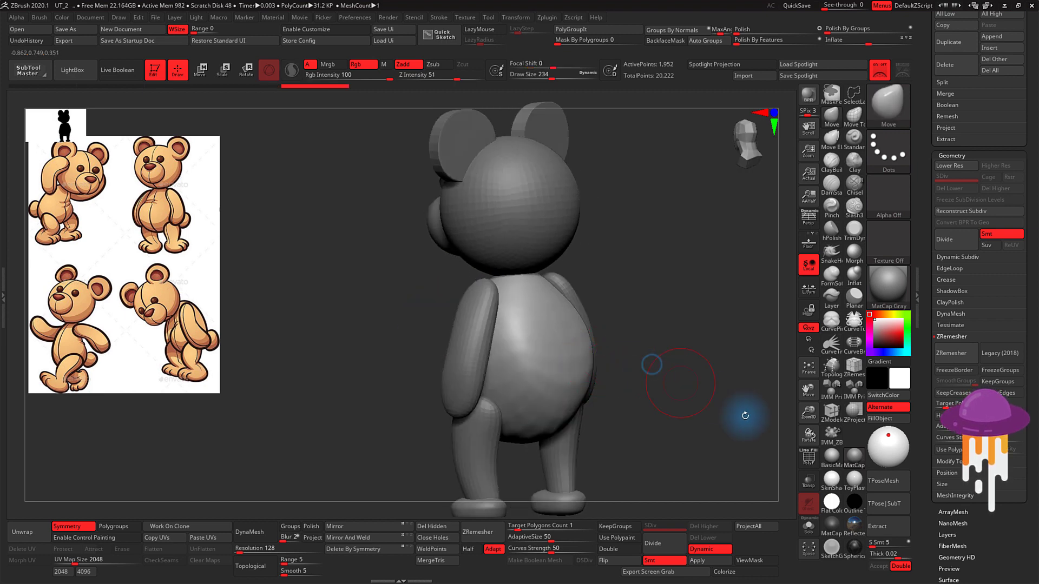
Step: Solo the body and smooth it from several angles, with brush draw size 318
click(809, 528)
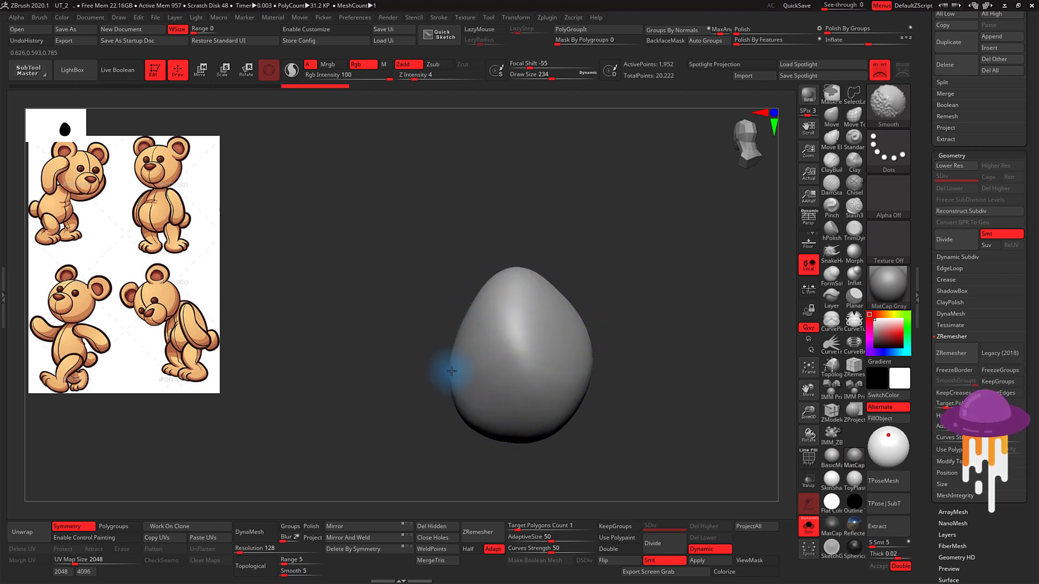
drag(652, 401, 678, 388)
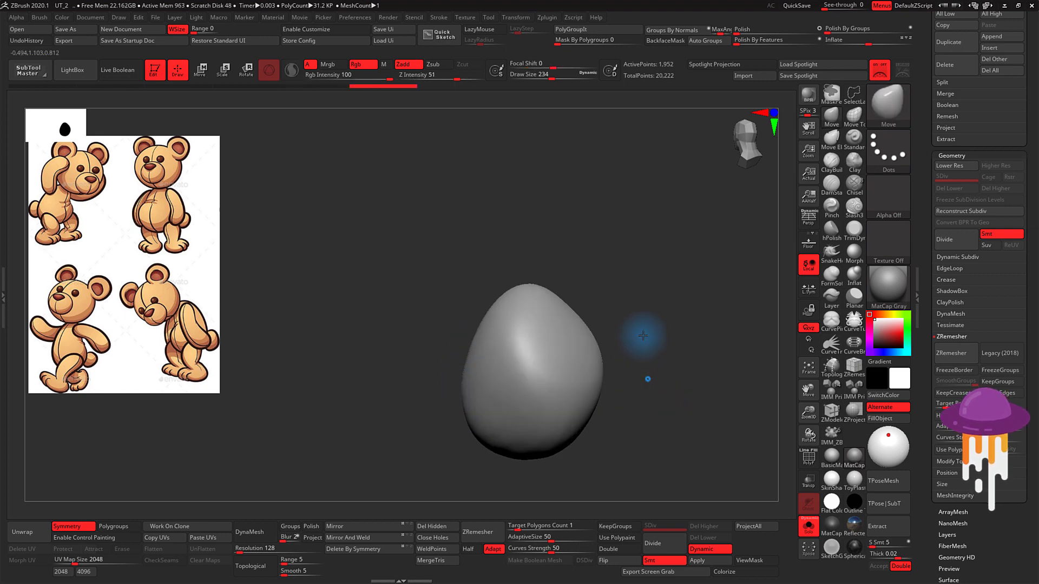
key(shift)
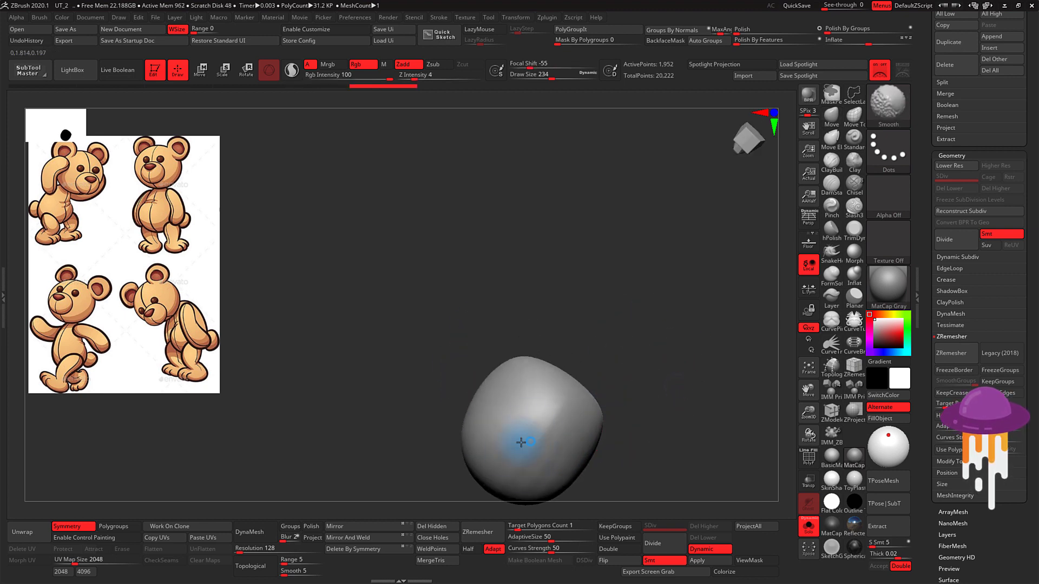
drag(690, 402, 650, 302)
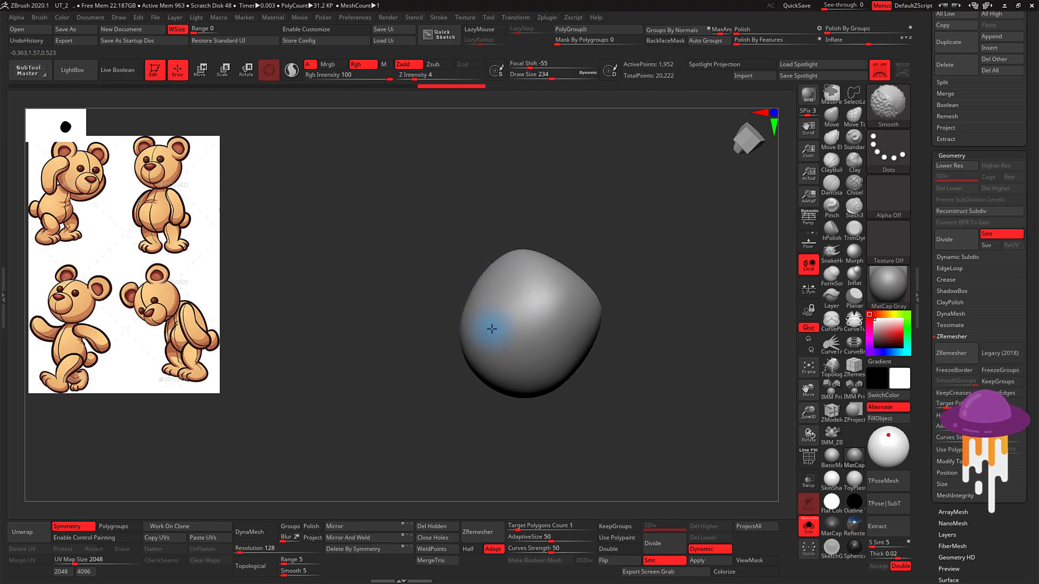
drag(615, 417, 459, 367)
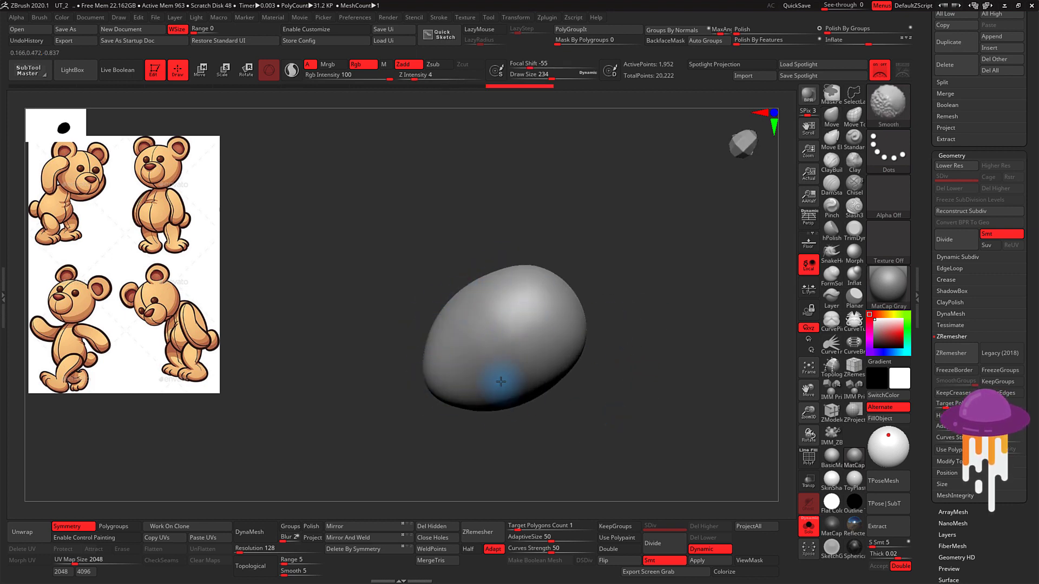
mouse_move(633, 423)
mouse_down()
mouse_move(658, 336)
mouse_move(615, 356)
mouse_move(642, 359)
mouse_move(724, 326)
mouse_move(687, 342)
mouse_move(631, 341)
mouse_up()
key(shift)
key(s)
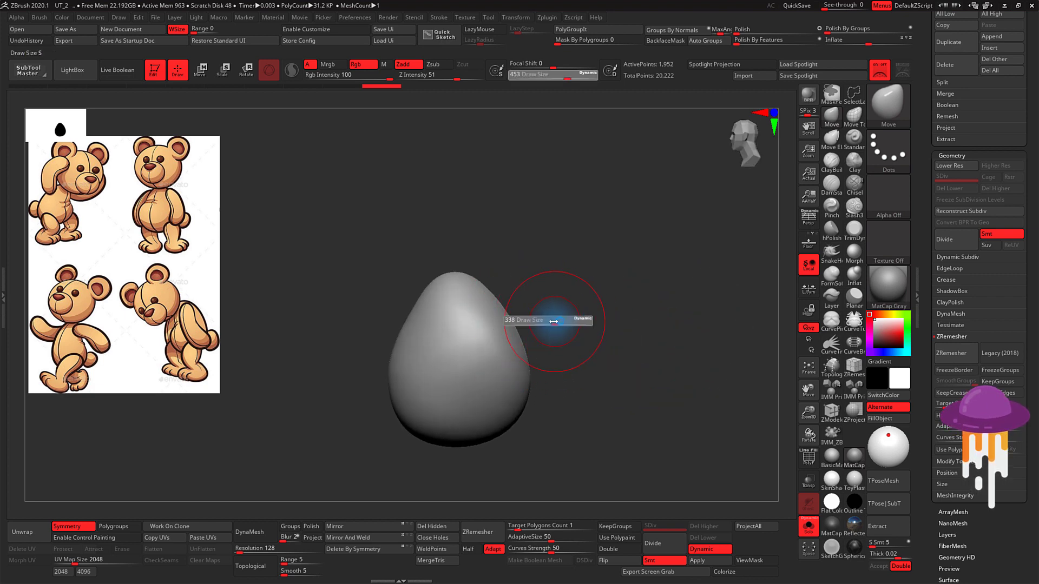
drag(553, 322, 550, 322)
mouse_move(603, 364)
mouse_down()
mouse_move(496, 373)
mouse_move(626, 343)
mouse_up()
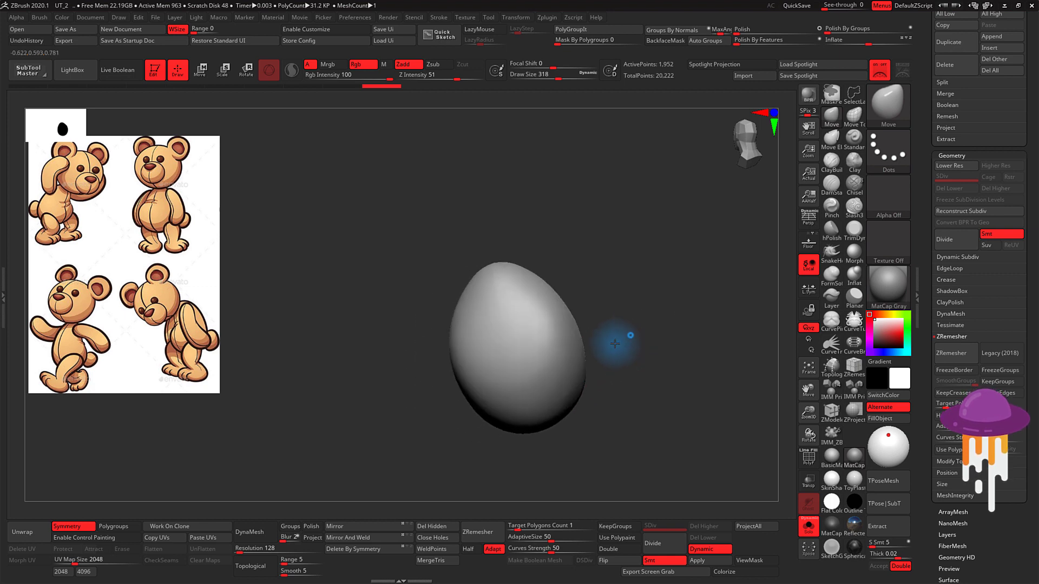
Step: Turn off Solo, view the bear in side profile, and smooth the body at draw size 585
click(811, 531)
mouse_move(681, 372)
mouse_down()
mouse_move(707, 364)
mouse_move(462, 348)
mouse_up()
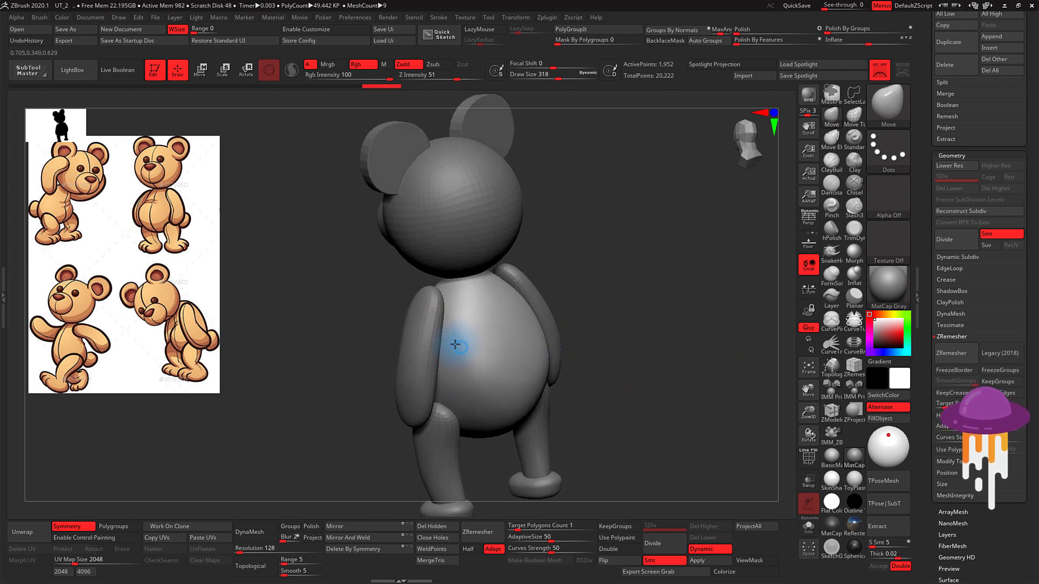
mouse_move(661, 332)
mouse_down()
mouse_move(675, 332)
mouse_move(653, 332)
mouse_up()
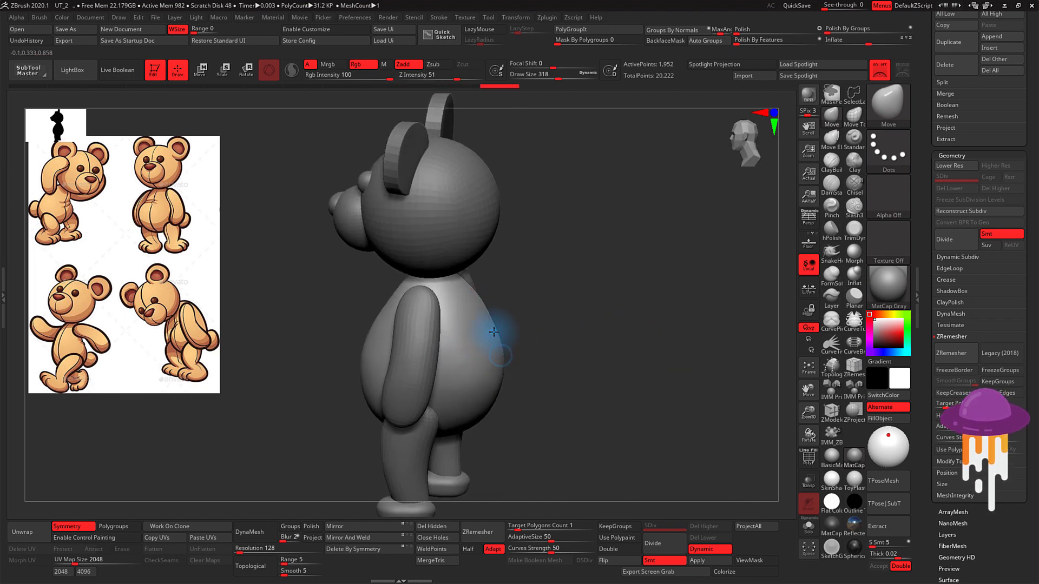
drag(563, 290, 522, 297)
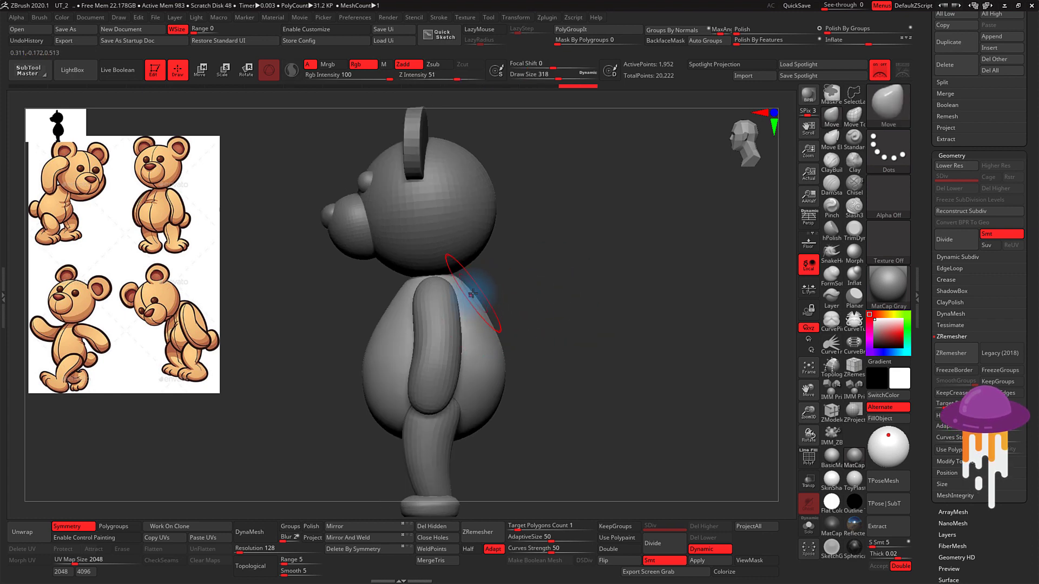
key(s)
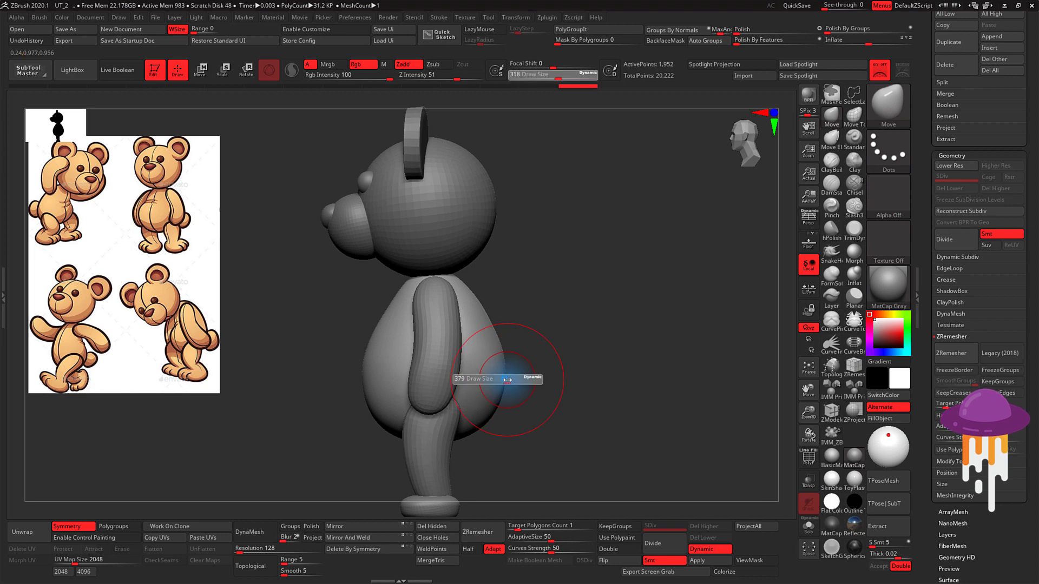
mouse_move(489, 366)
mouse_down()
mouse_move(502, 395)
mouse_move(496, 382)
mouse_up()
key(s)
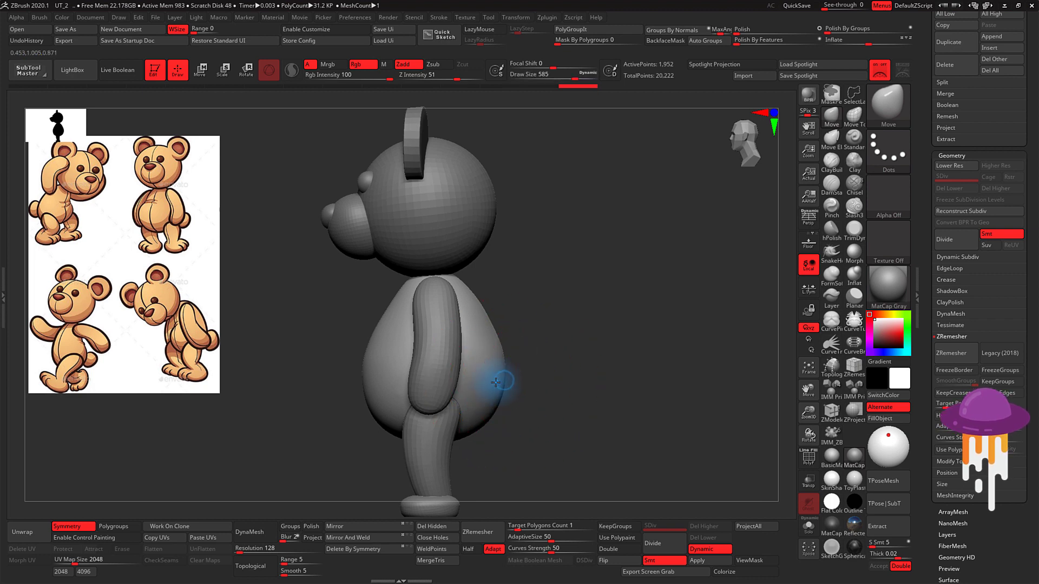
key(shift)
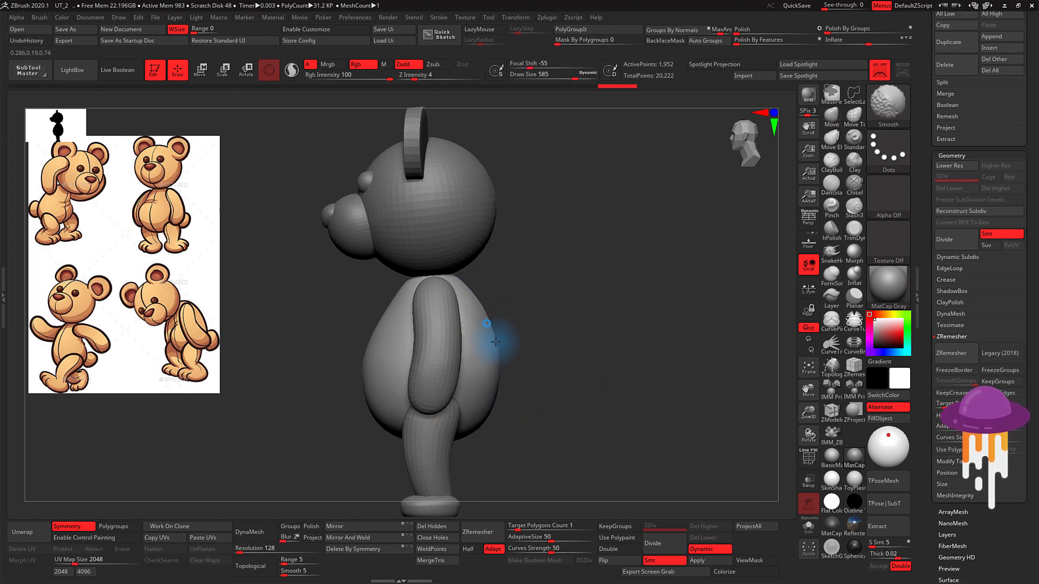
mouse_move(631, 365)
mouse_down()
mouse_move(592, 363)
mouse_move(671, 327)
mouse_up()
drag(691, 333, 621, 385)
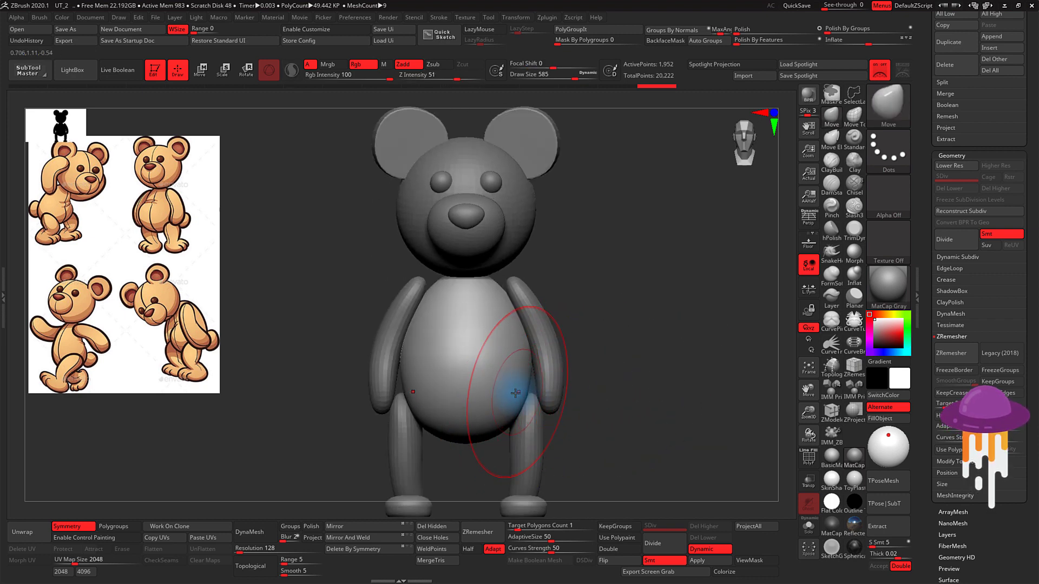
Step: Reduce the brush to 408 then 274 and smooth in the body's sides, orbiting to check
key(s)
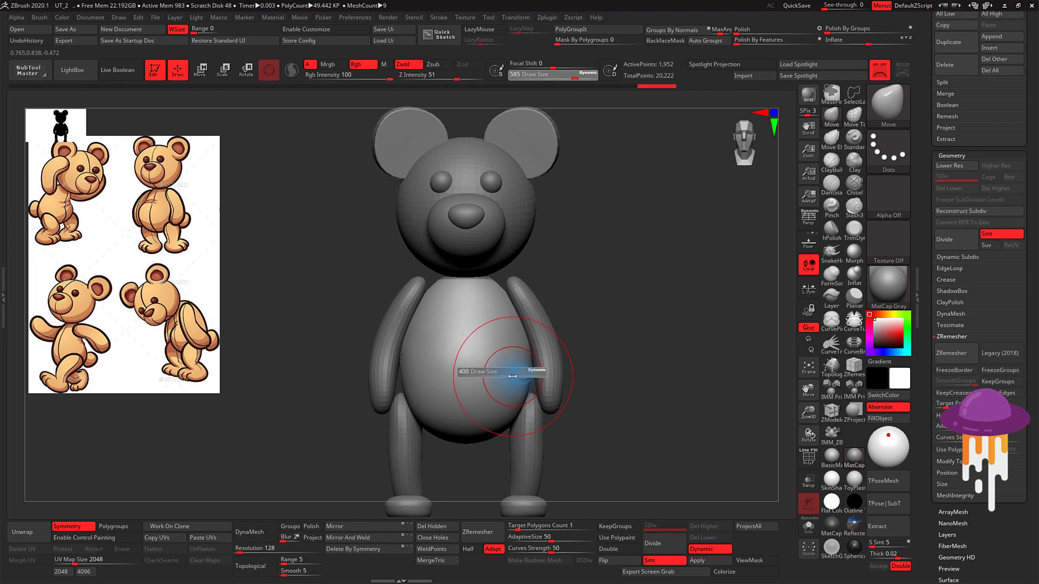
drag(512, 376, 515, 376)
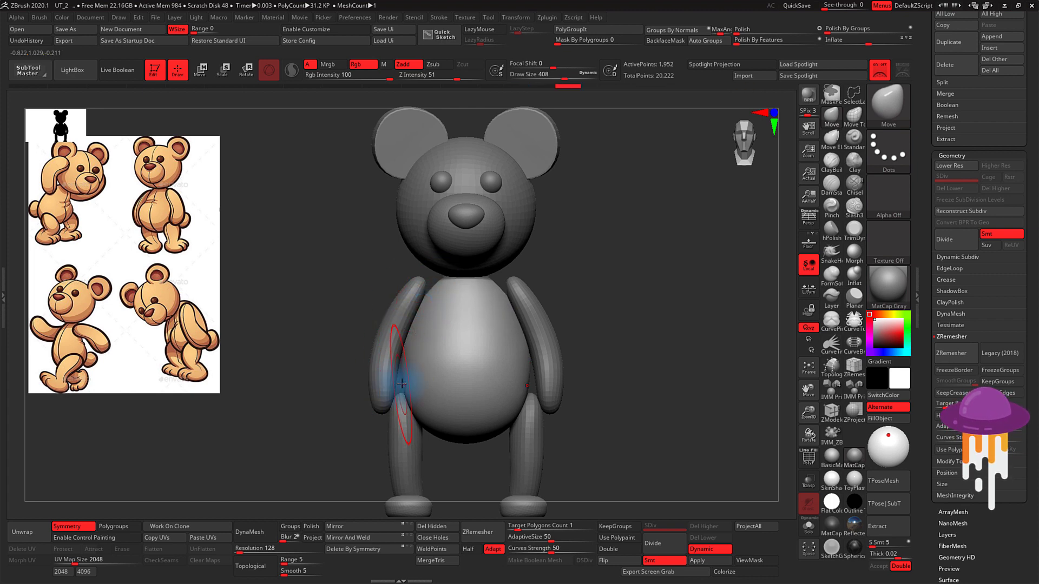
key(s)
drag(398, 379, 401, 377)
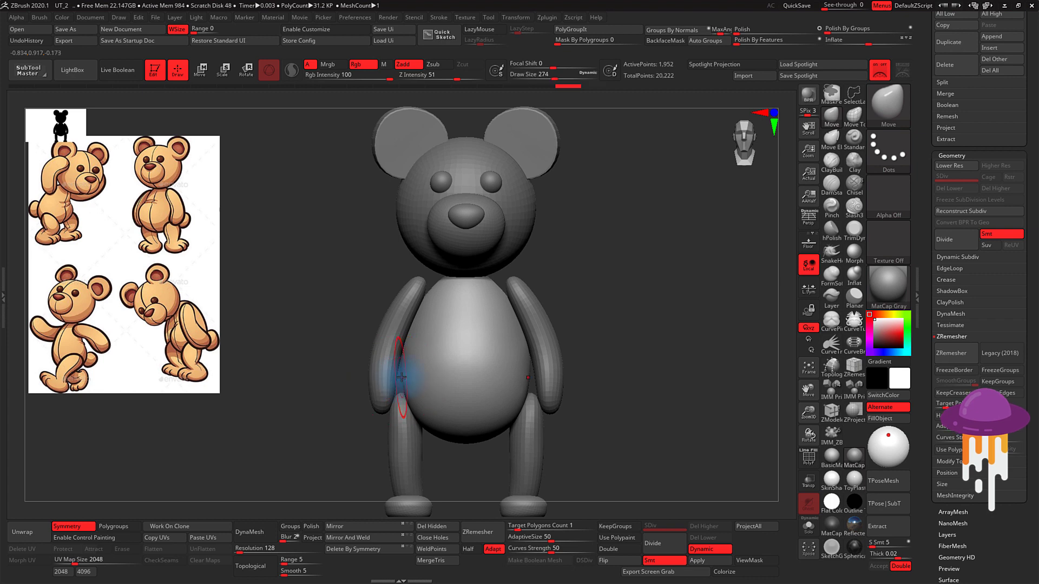
key(shift)
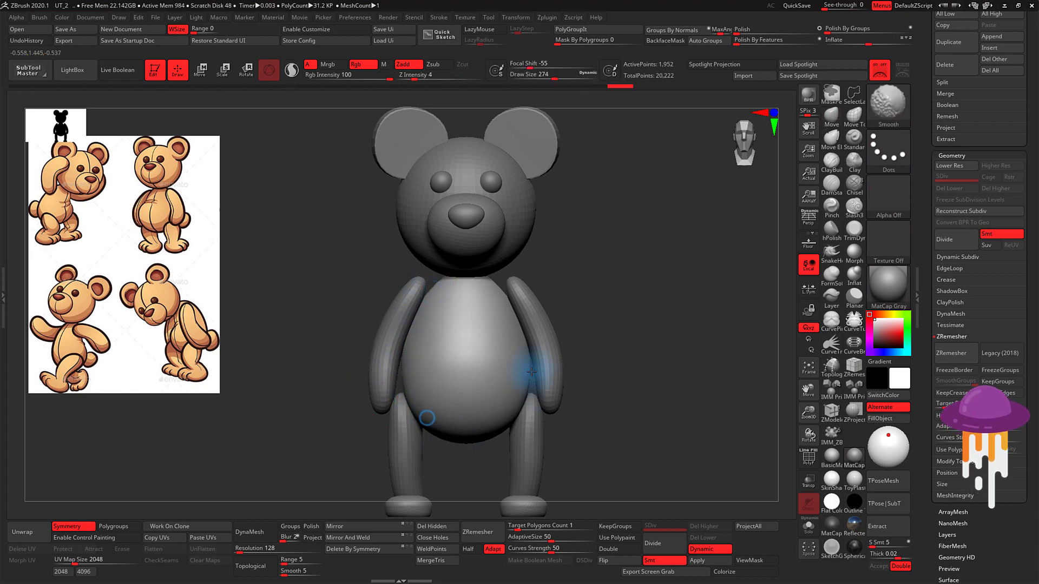
mouse_move(570, 344)
mouse_down()
mouse_move(600, 345)
mouse_move(622, 383)
mouse_move(638, 367)
mouse_move(385, 369)
mouse_up()
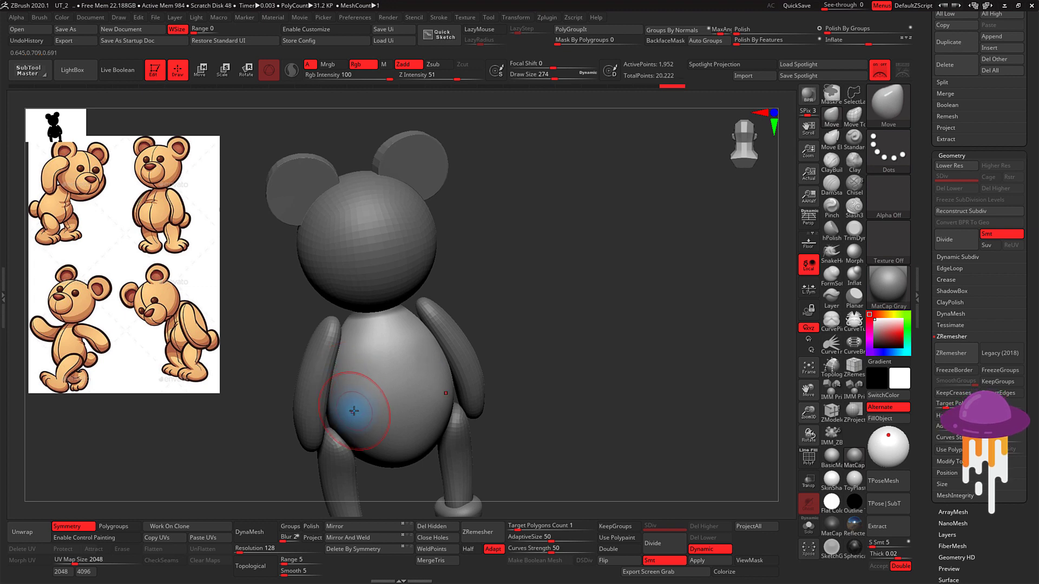
key(shift)
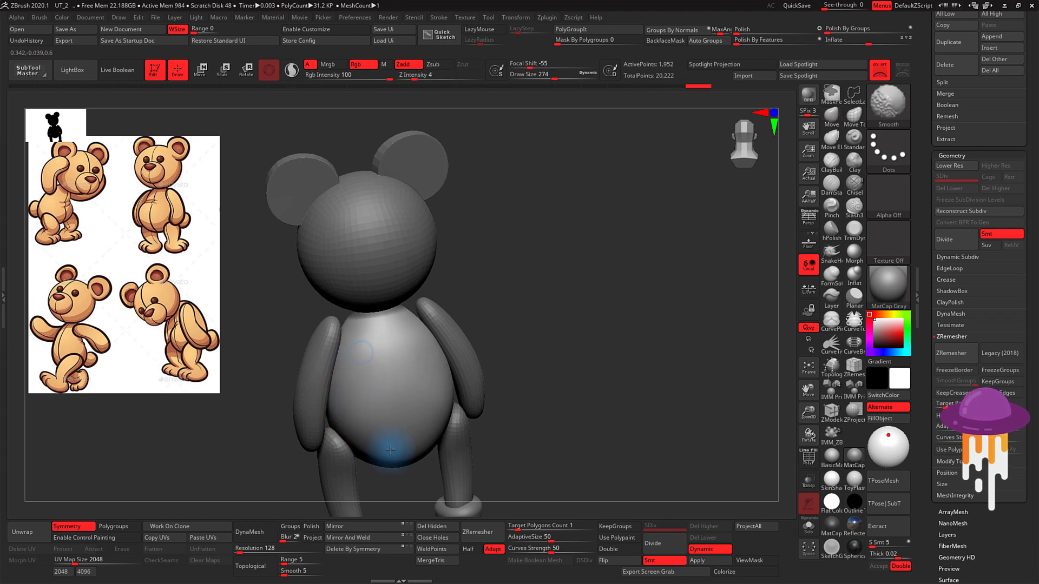
mouse_move(575, 364)
mouse_down()
mouse_move(631, 373)
mouse_move(562, 386)
mouse_move(587, 341)
mouse_move(562, 364)
mouse_move(654, 355)
mouse_move(621, 359)
mouse_up()
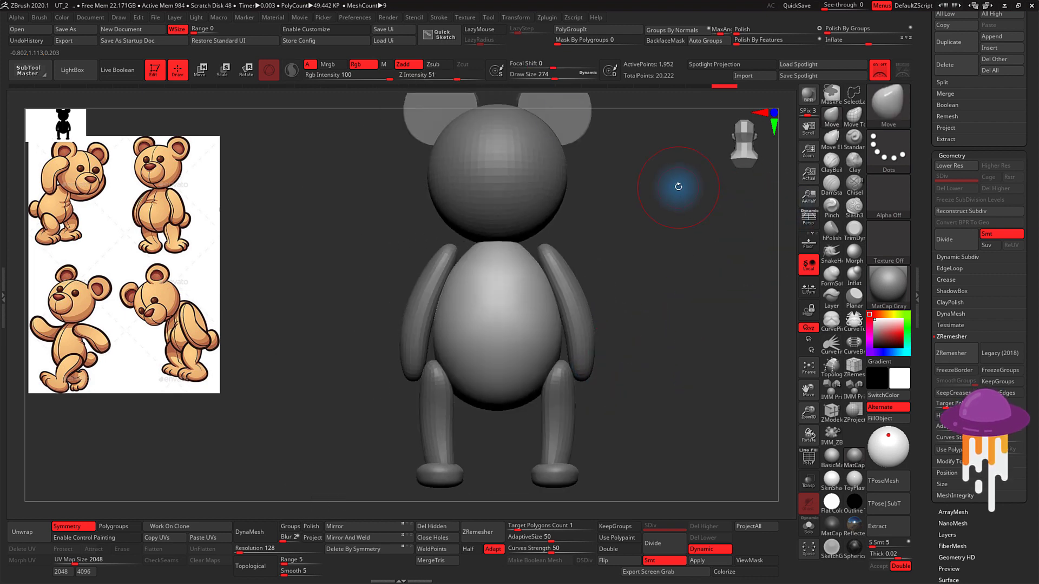
Step: Choose the IMM Primitives brush set to Insert Sphere from the brush library
click(886, 113)
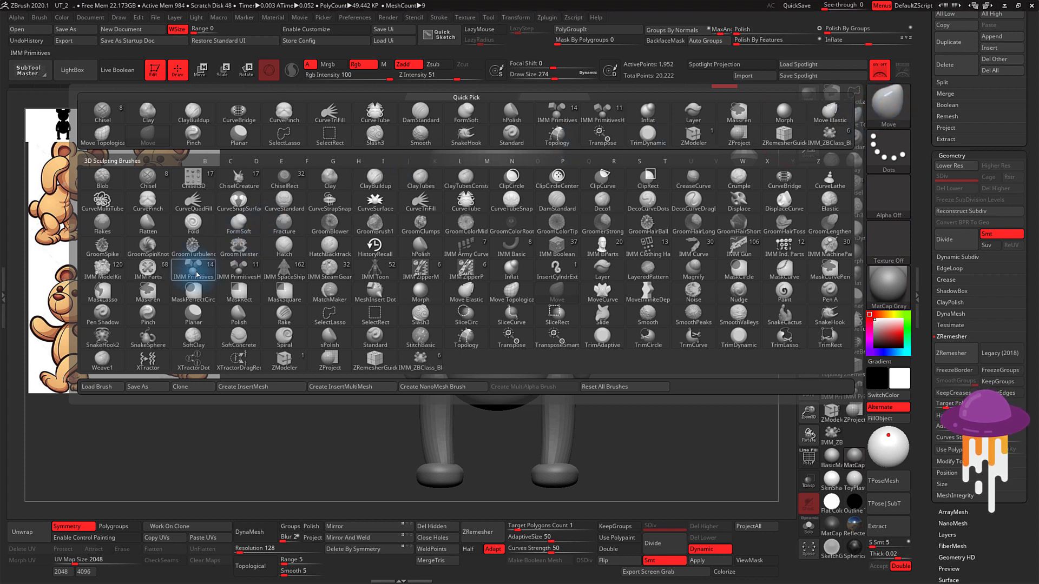
mouse_move(192, 270)
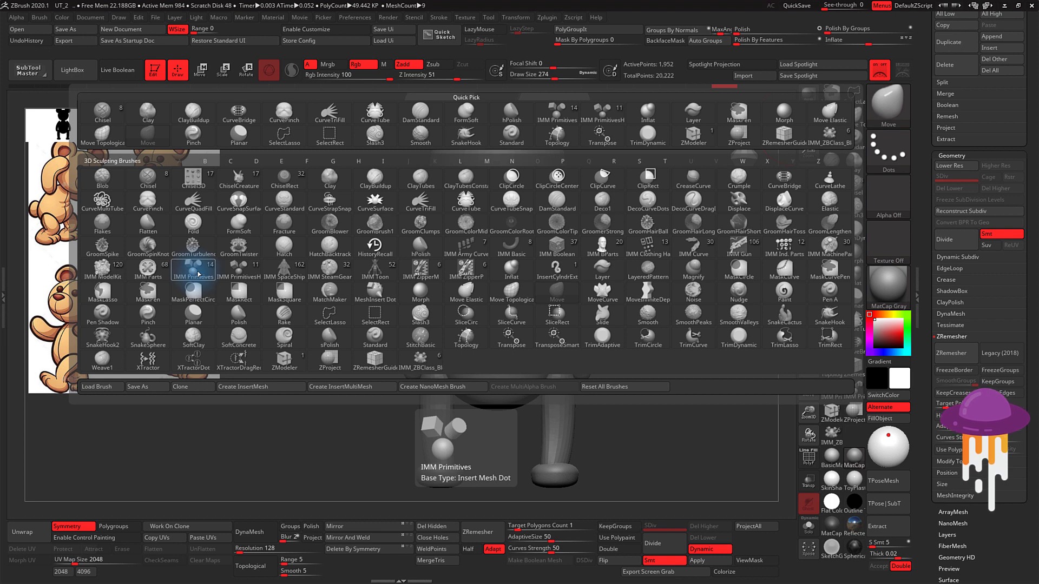
click(196, 273)
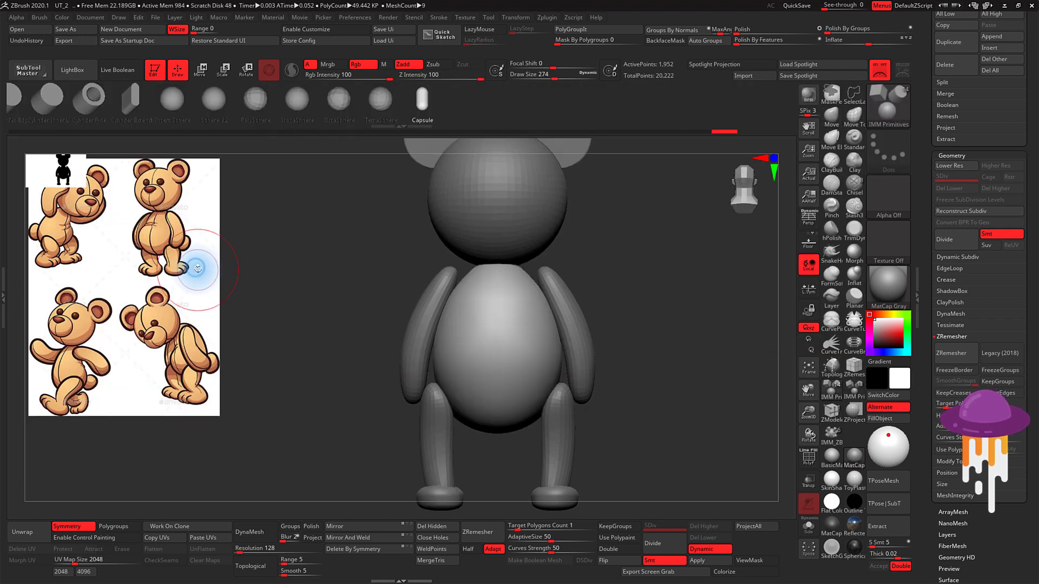
click(173, 102)
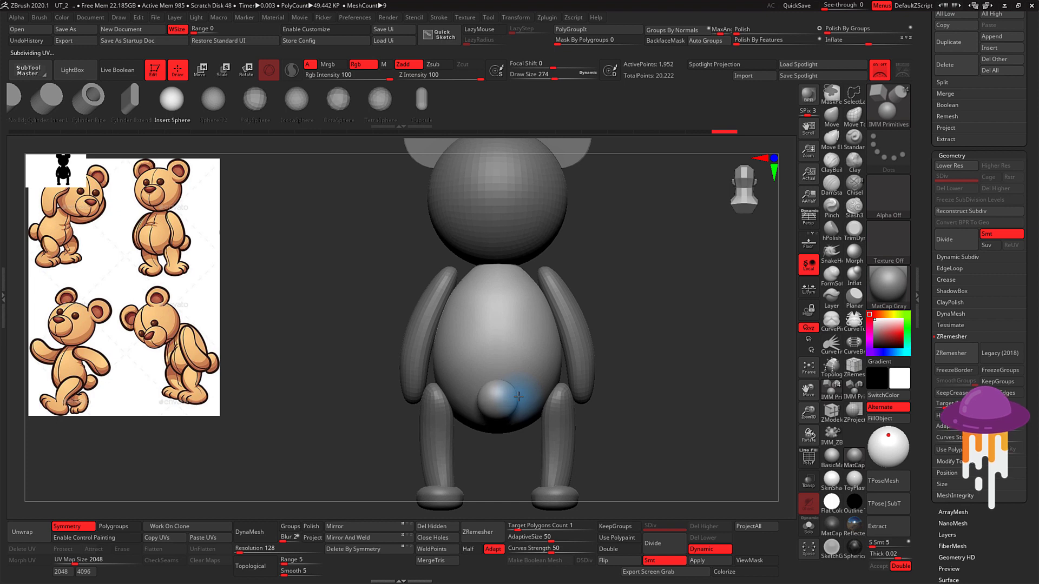
Step: Insert a sphere on the lower body and gizmo-slide it back behind the body
drag(525, 398, 527, 400)
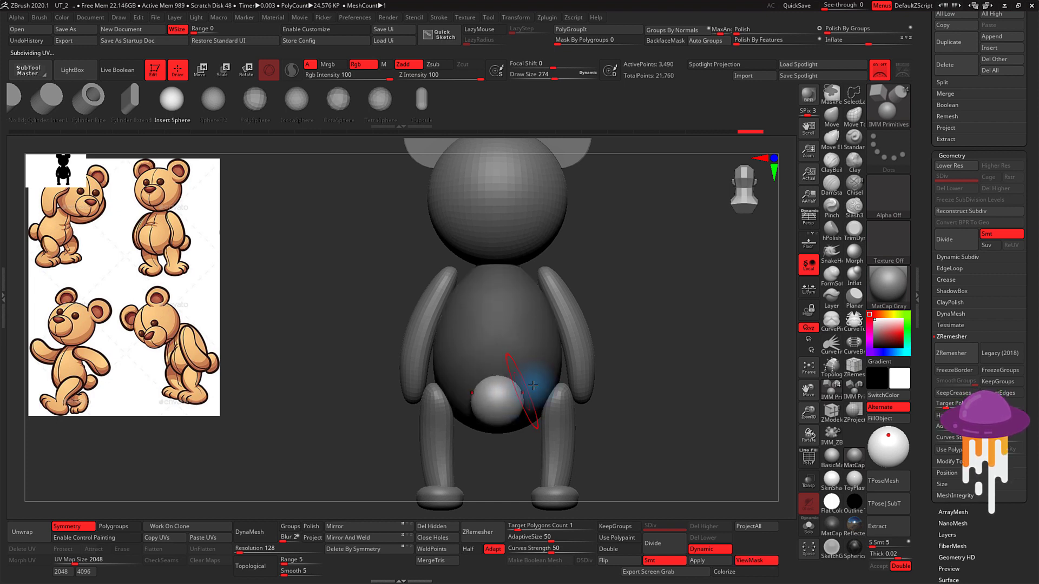
mouse_move(661, 374)
mouse_down()
mouse_move(686, 371)
mouse_move(683, 381)
mouse_up()
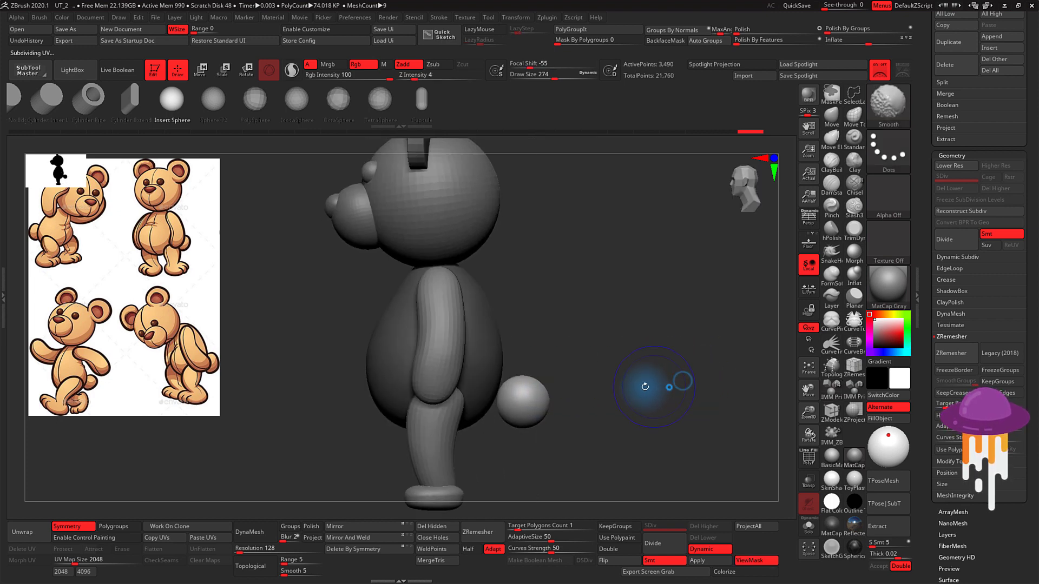
key(w)
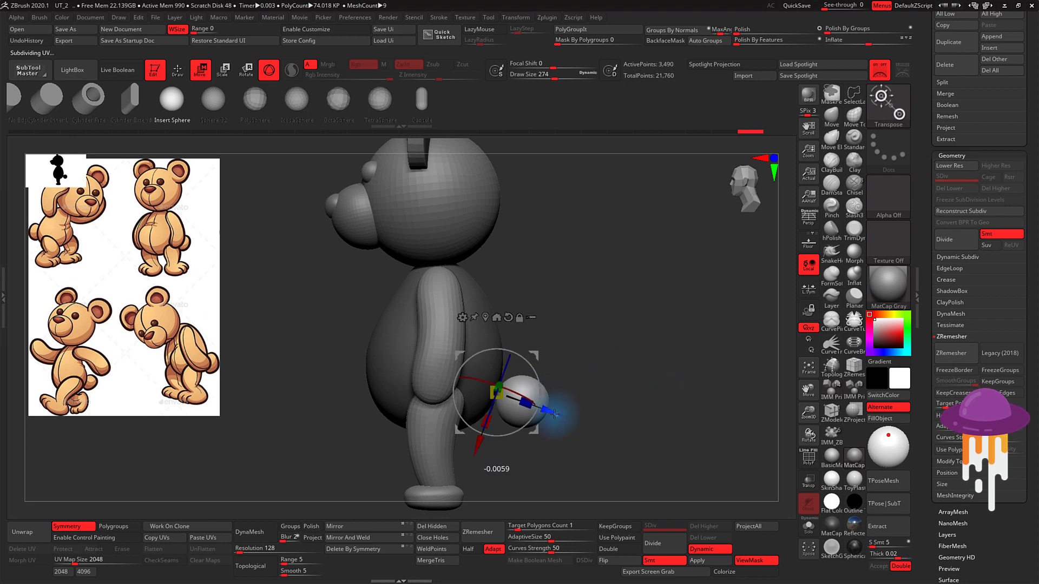
drag(554, 414, 539, 410)
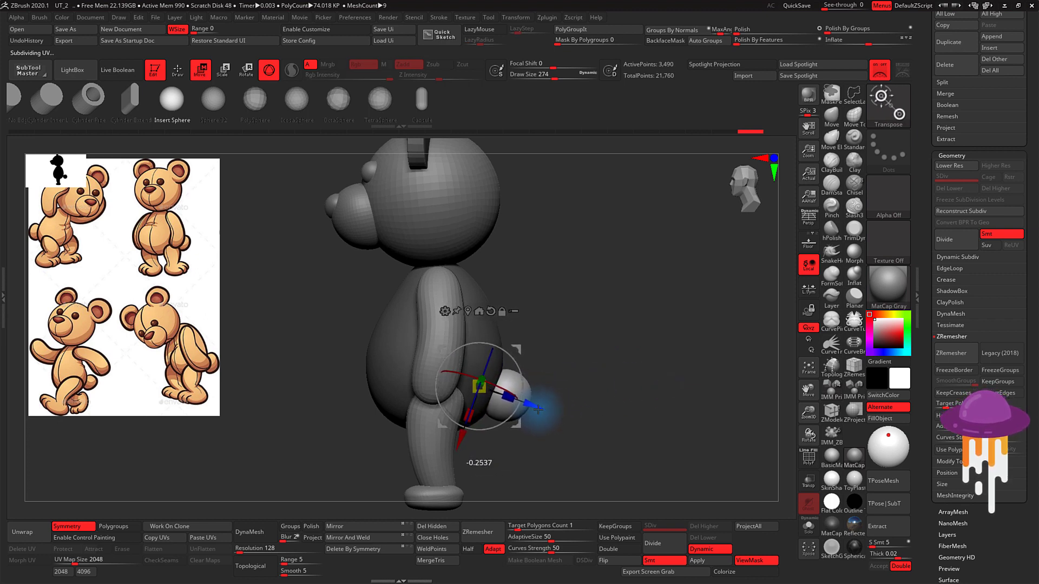
key(q)
Step: Recheck the sphere from behind, undo the extra blob, and select the Move brush at size 324
shift+drag(631, 394, 577, 389)
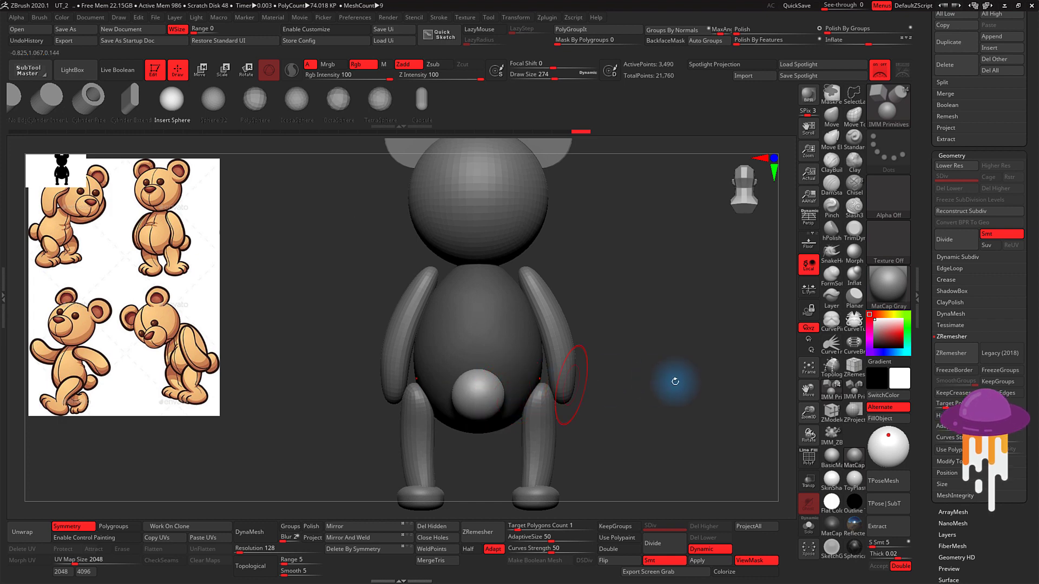
shift+drag(704, 384, 569, 399)
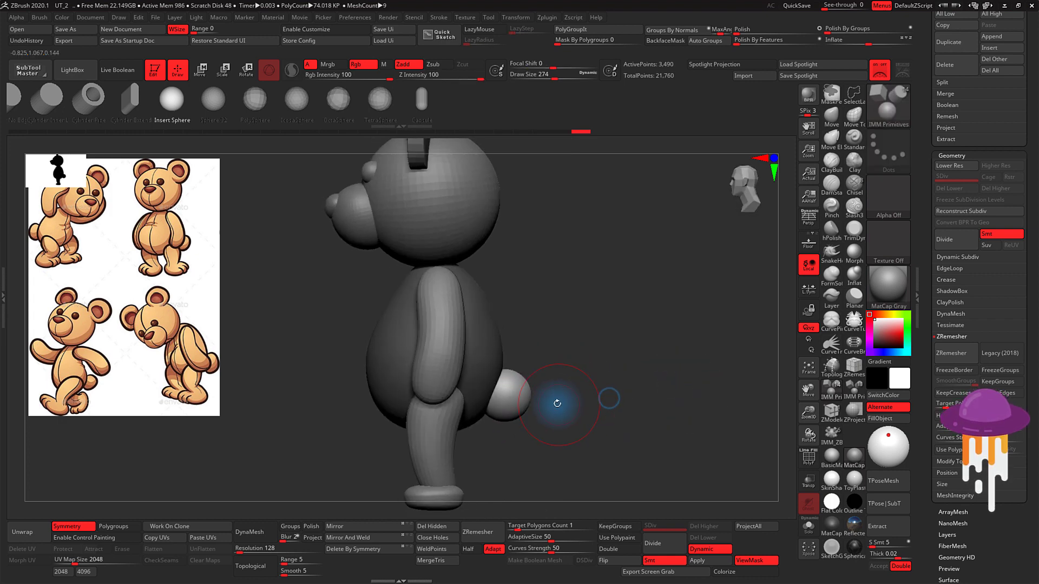
key(w)
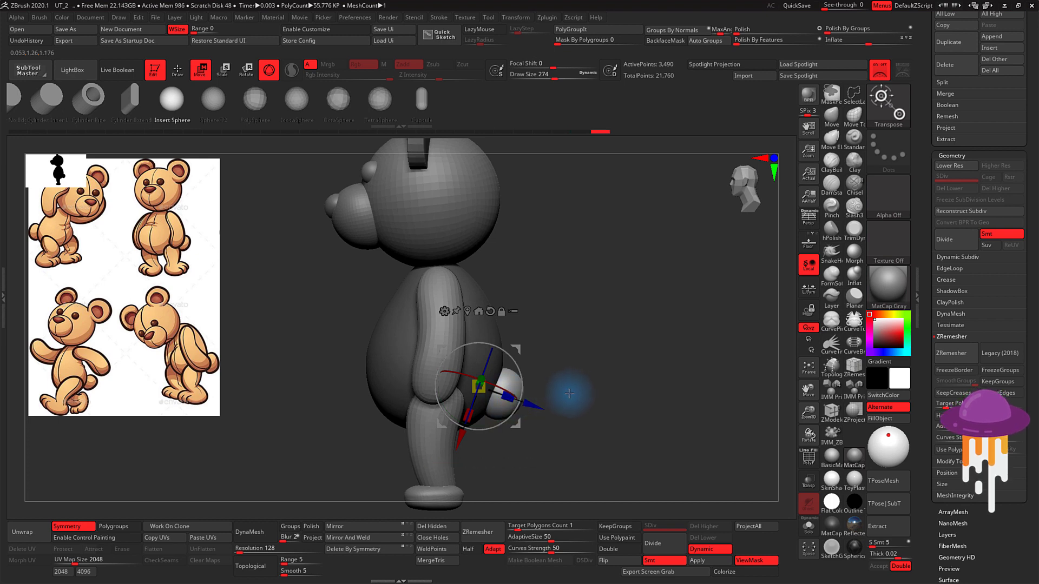
key(q)
shift+drag(605, 389, 596, 385)
key(bracketright)
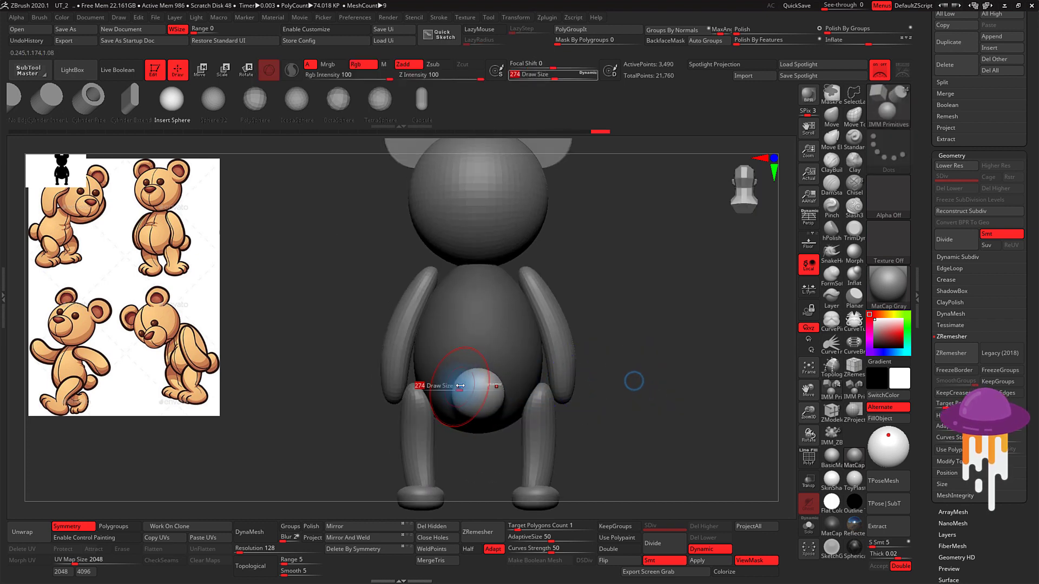
key(ctrl+z)
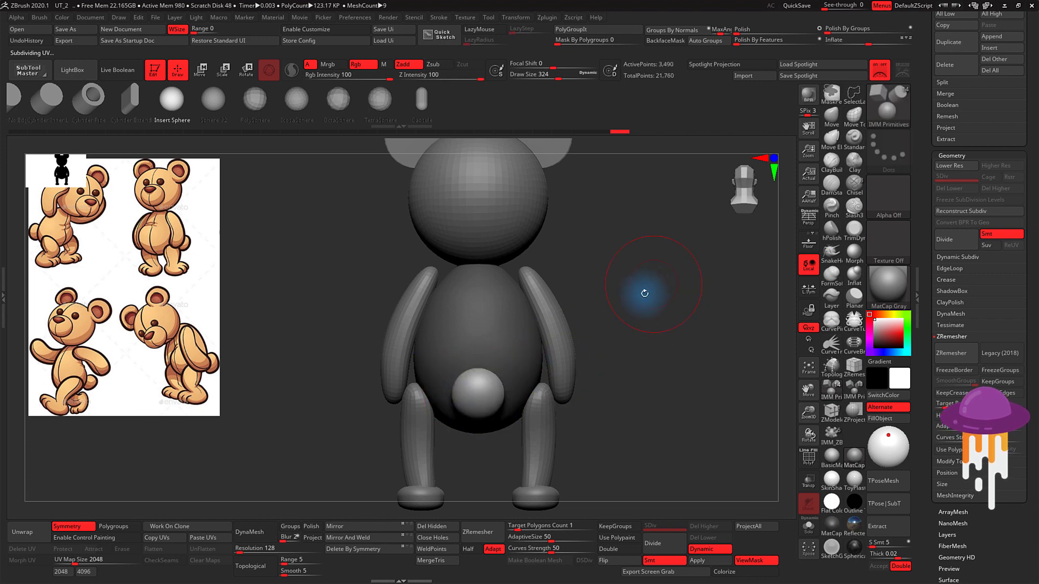
click(832, 115)
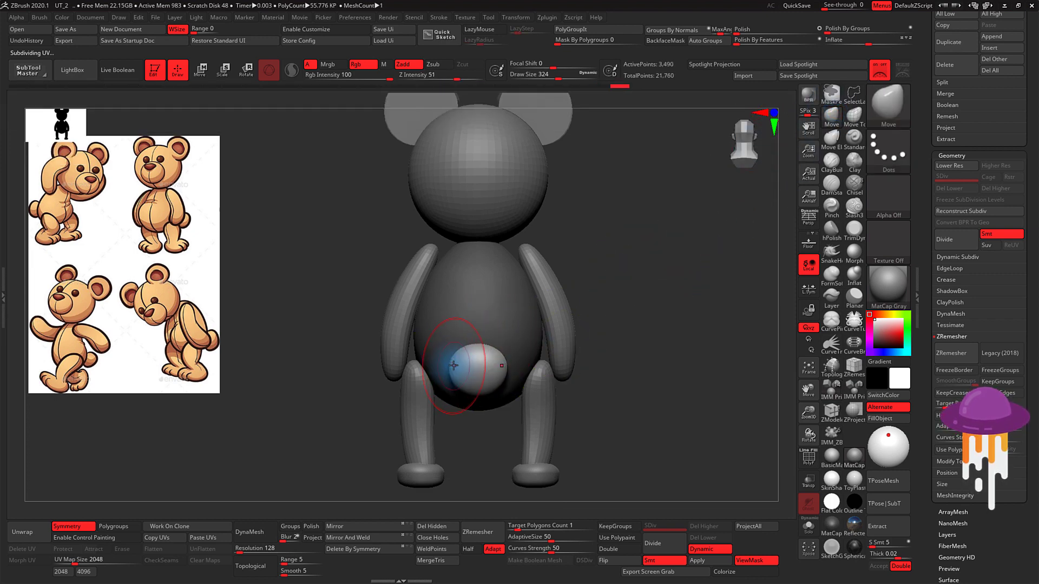
Step: Zoom in on the tail, shrink the brush to 239 then 167, and inspect the tail and arm
shift+drag(649, 383, 603, 397)
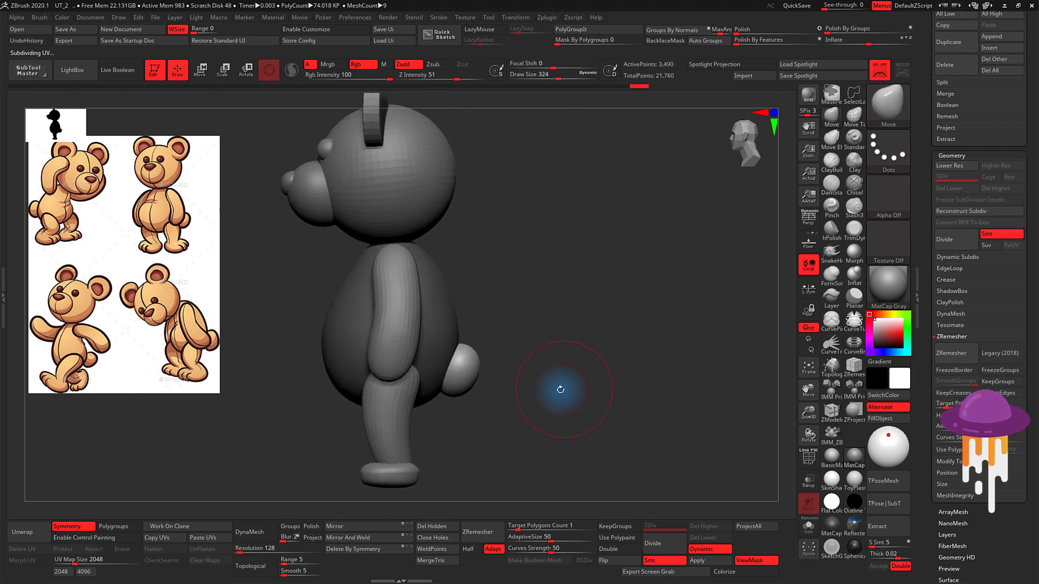
mouse_move(506, 386)
alt+mouse_down()
mouse_move(555, 413)
mouse_move(529, 373)
alt+mouse_up()
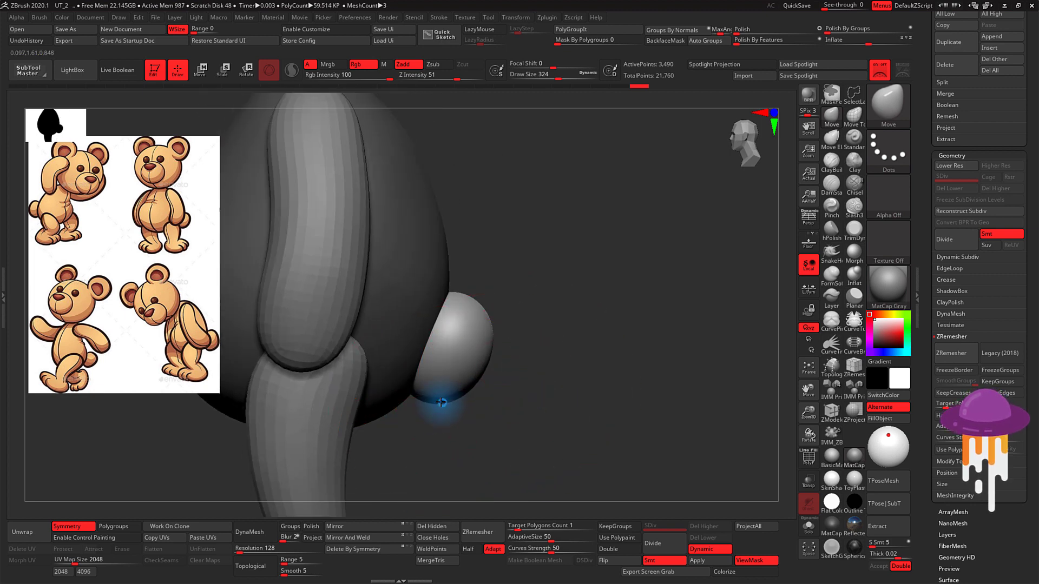
key(s)
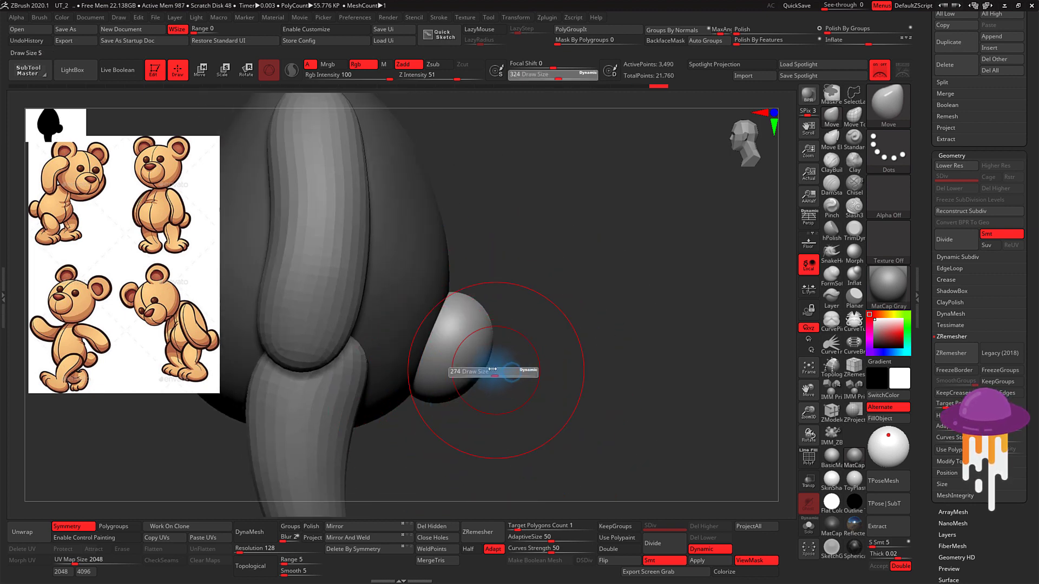
drag(493, 369, 486, 365)
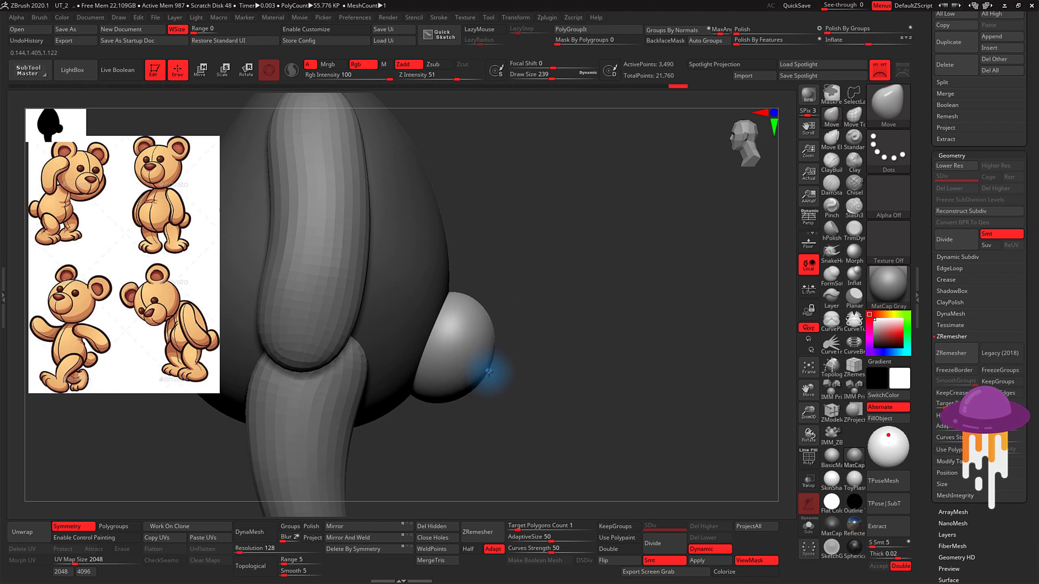
key(s)
drag(491, 371, 488, 372)
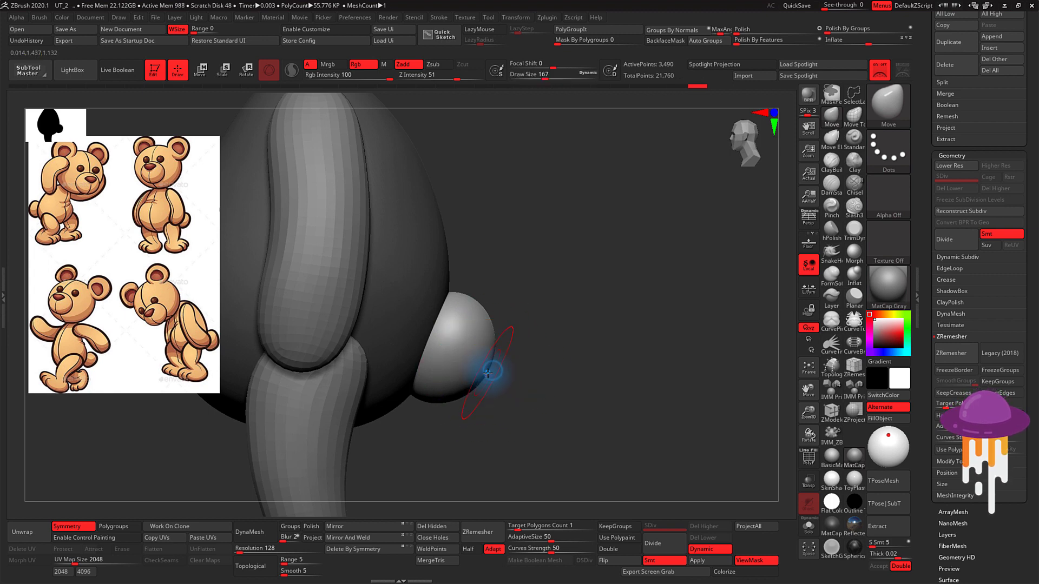
shift+right_drag(487, 372, 568, 366)
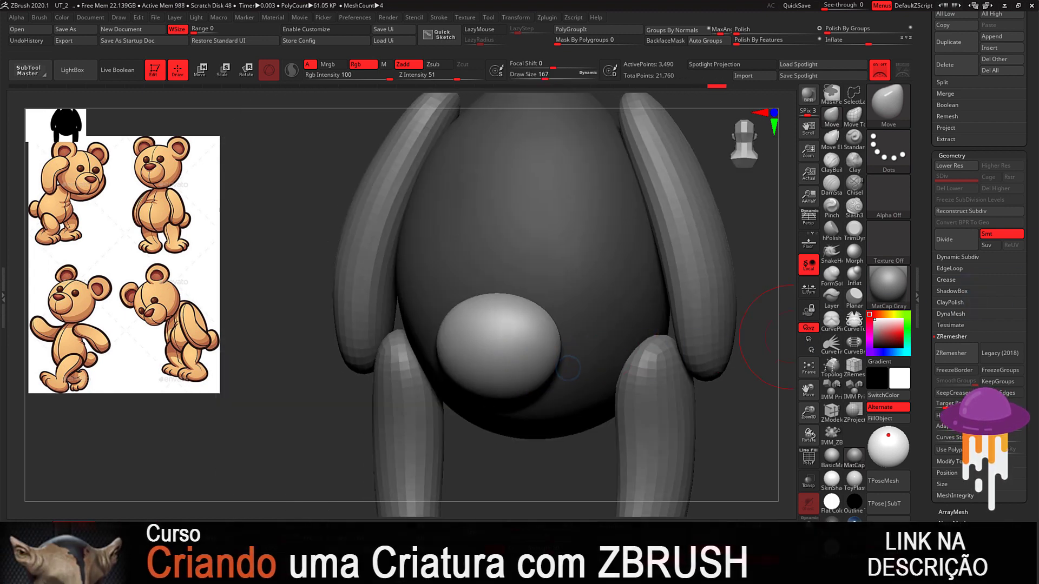
mouse_move(733, 390)
mouse_down()
mouse_move(743, 399)
mouse_move(598, 373)
mouse_up()
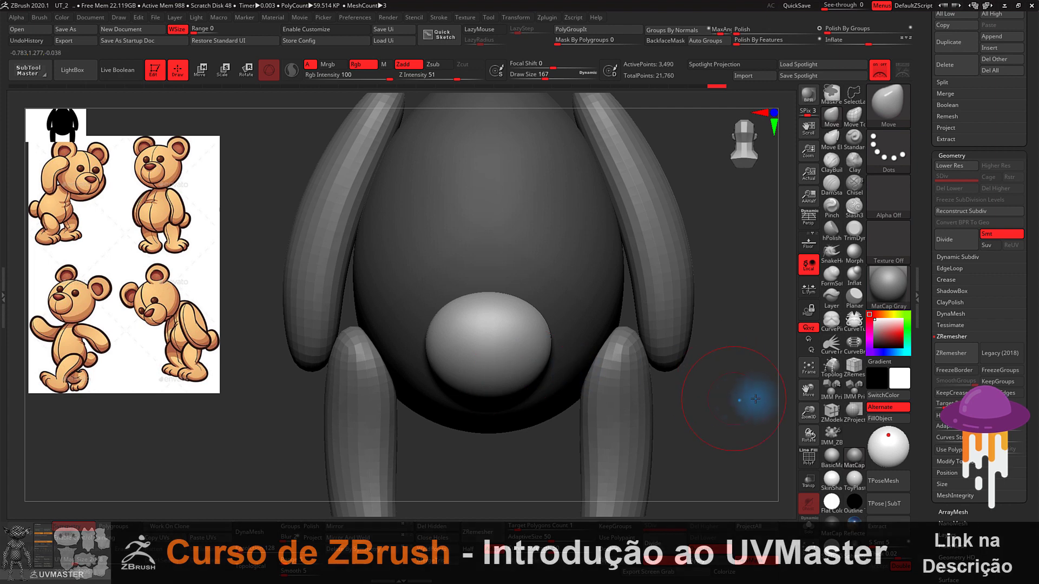
drag(754, 399, 603, 348)
drag(696, 394, 722, 398)
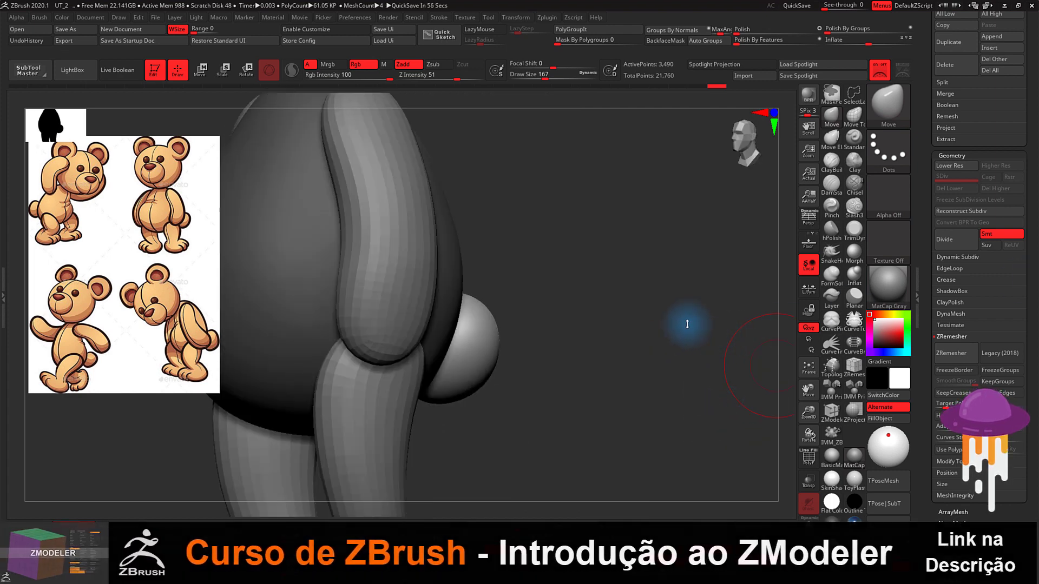
drag(684, 321, 580, 327)
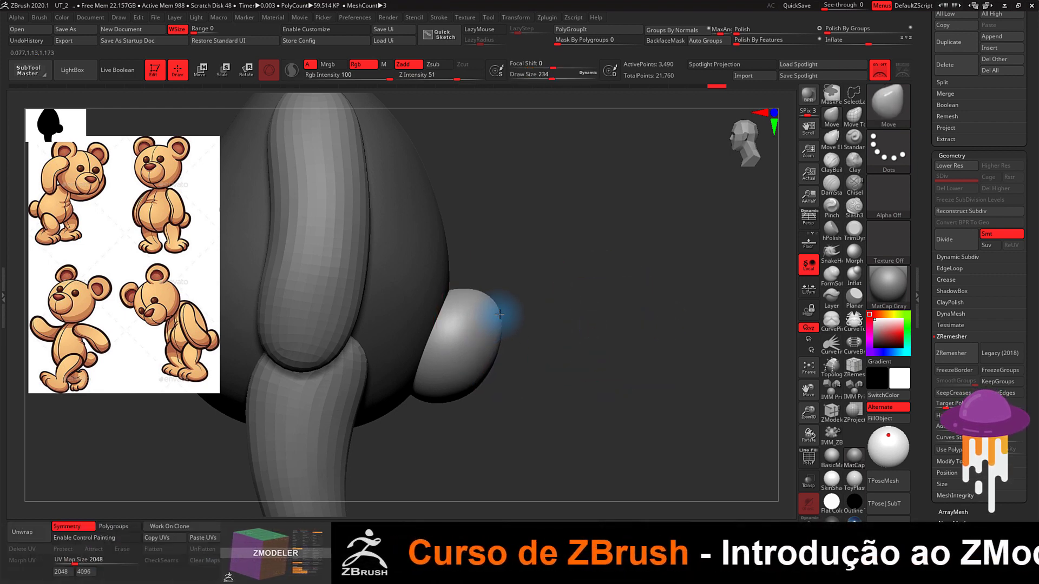
Step: Select the tail ball subtool and set the brush to 228 to flatten it against the back
alt+click(493, 330)
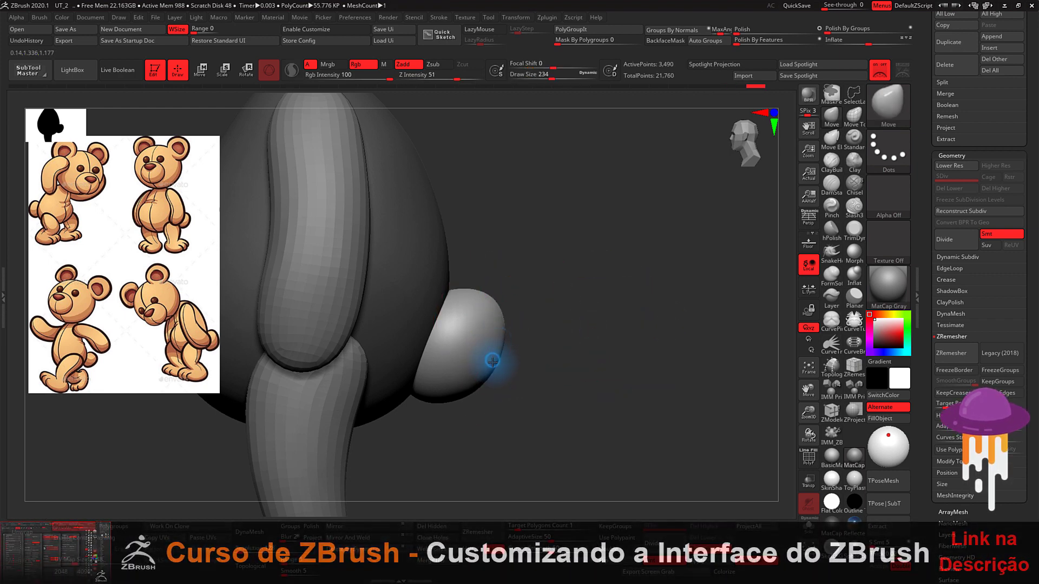
drag(557, 353, 746, 349)
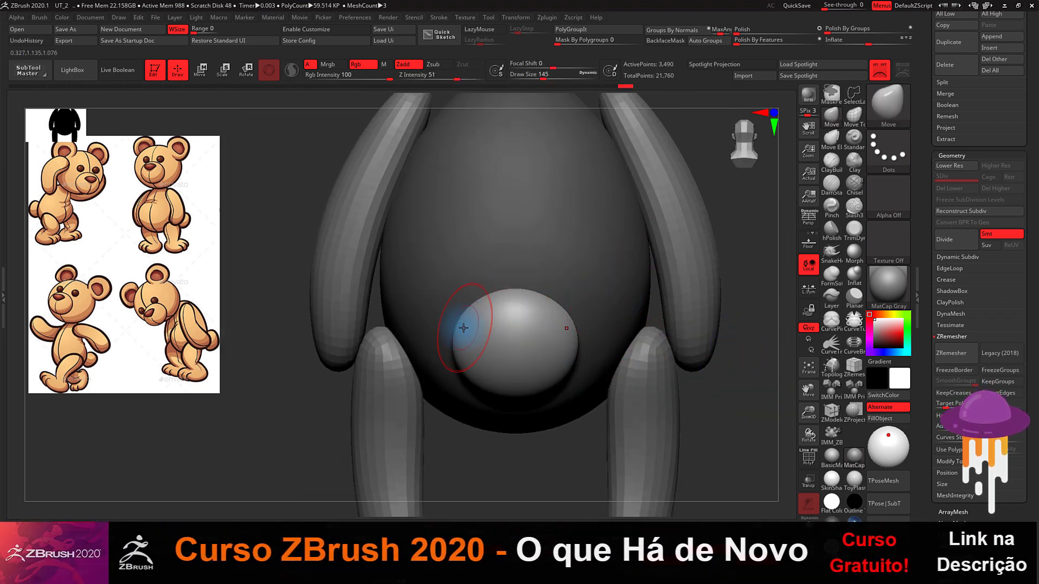
key(s)
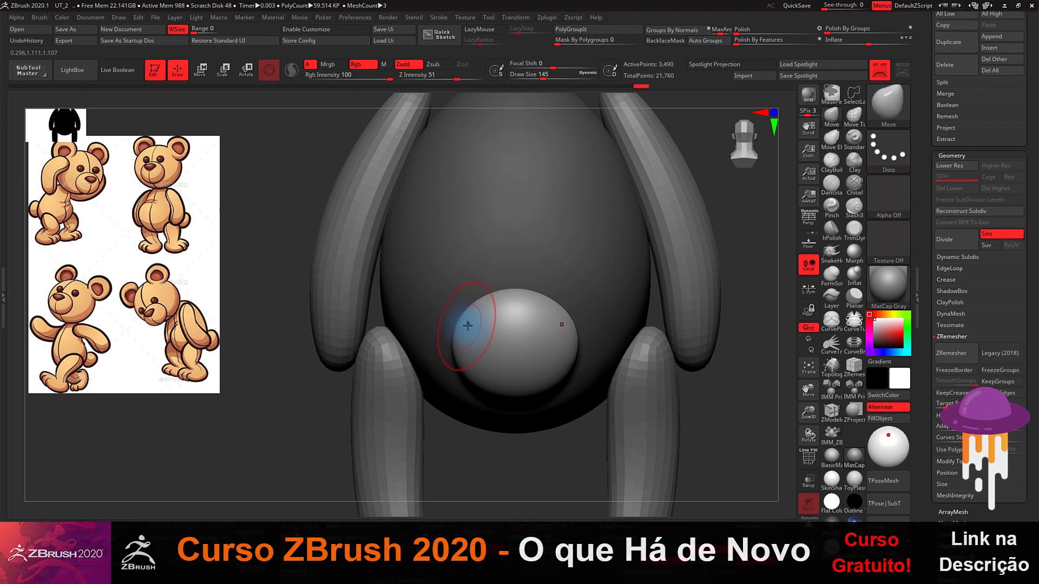
drag(461, 325, 468, 325)
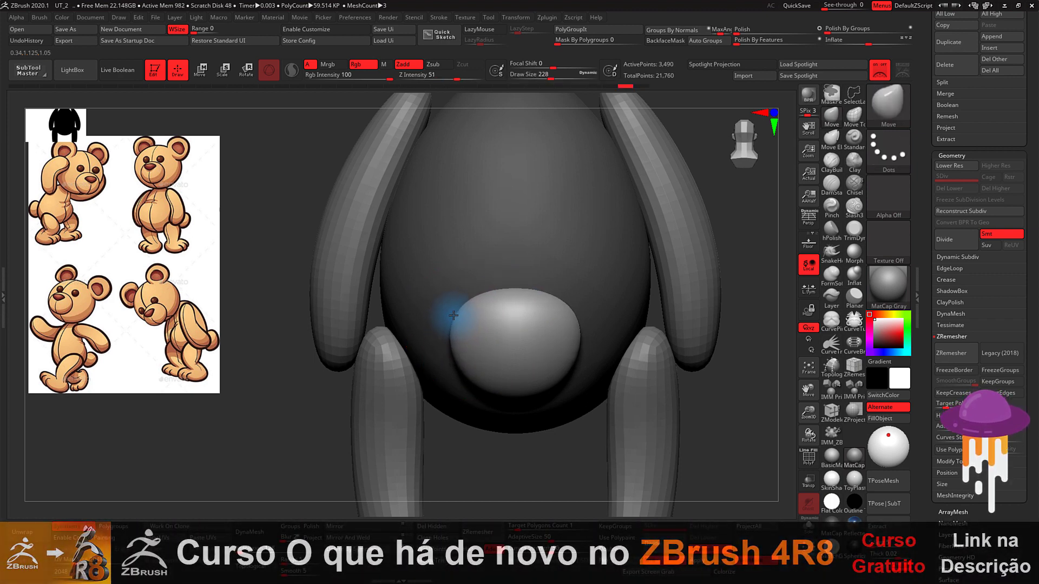
drag(725, 379, 537, 359)
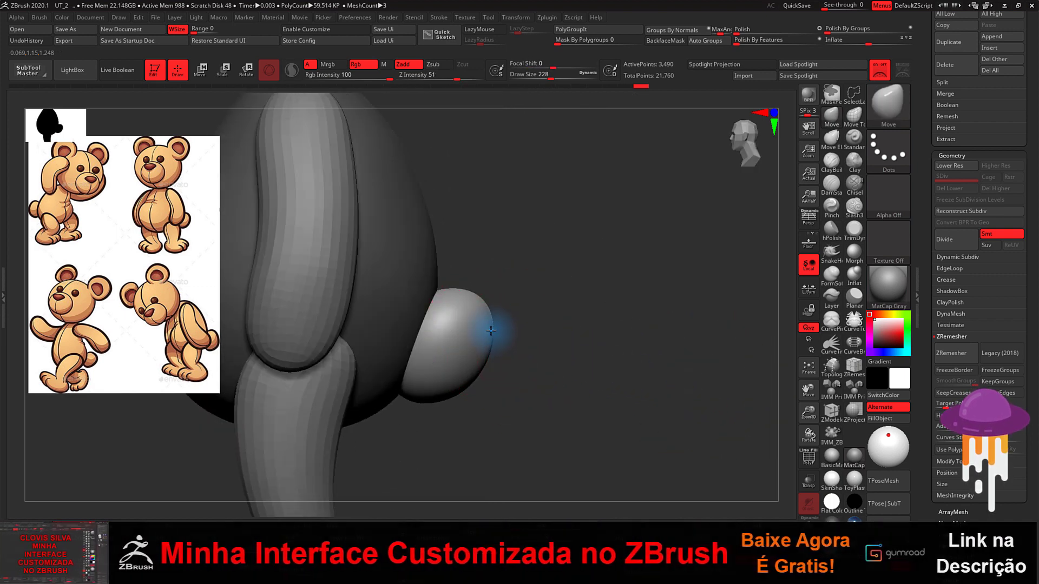
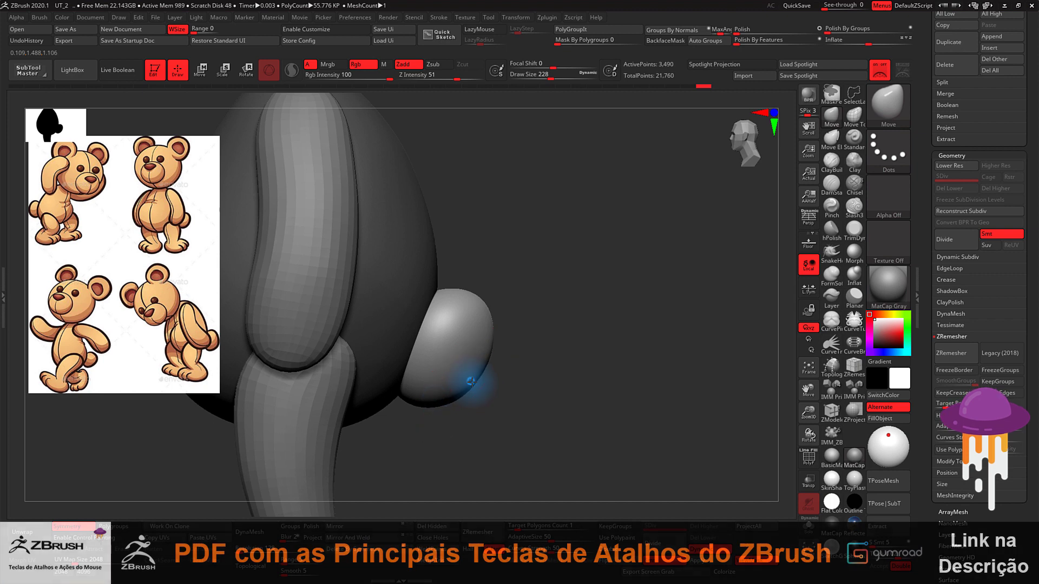
Step: Orbit around the bear and shrink the brush Draw Size to 177
mouse_move(595, 373)
mouse_down()
mouse_move(534, 364)
mouse_move(553, 367)
mouse_move(441, 307)
mouse_up()
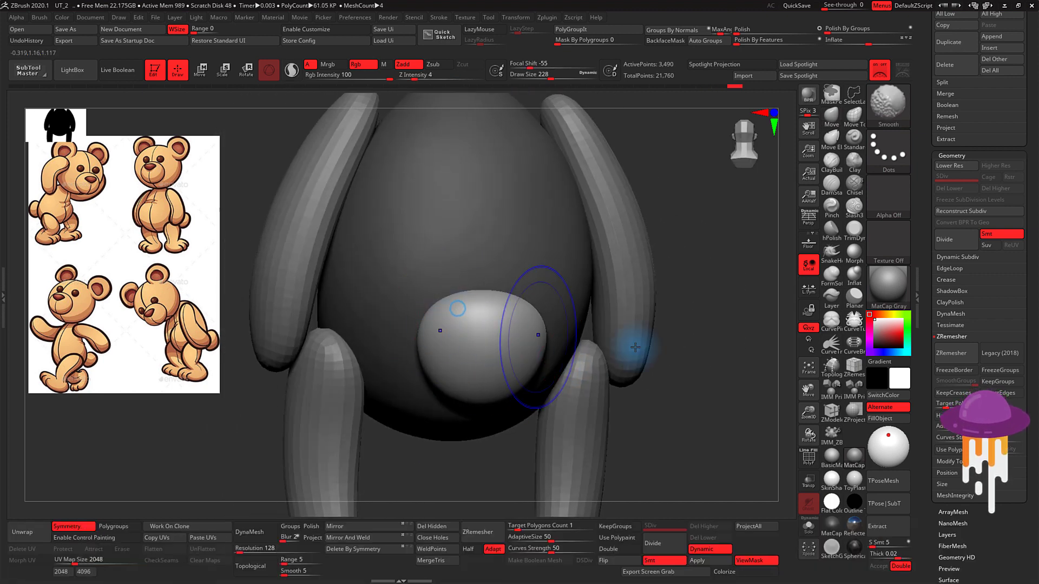
mouse_move(626, 348)
mouse_down()
mouse_move(691, 377)
mouse_move(692, 364)
mouse_up()
key(s)
drag(478, 327, 462, 338)
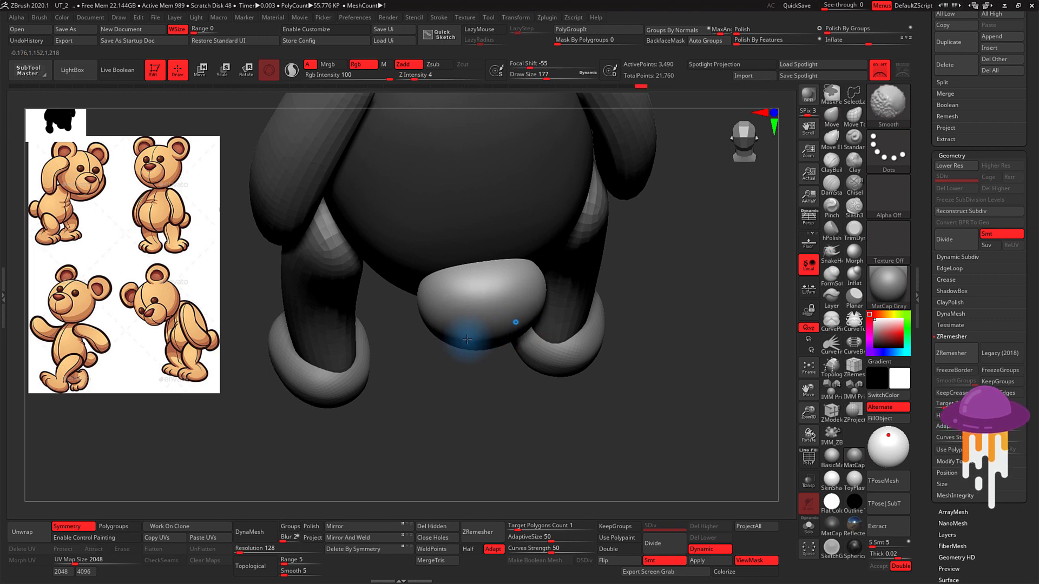
Step: Mask the bear's torso with a rectangle, leaving only the tail unmasked
mouse_move(691, 314)
mouse_down()
mouse_move(714, 343)
mouse_move(673, 353)
mouse_move(702, 336)
mouse_up()
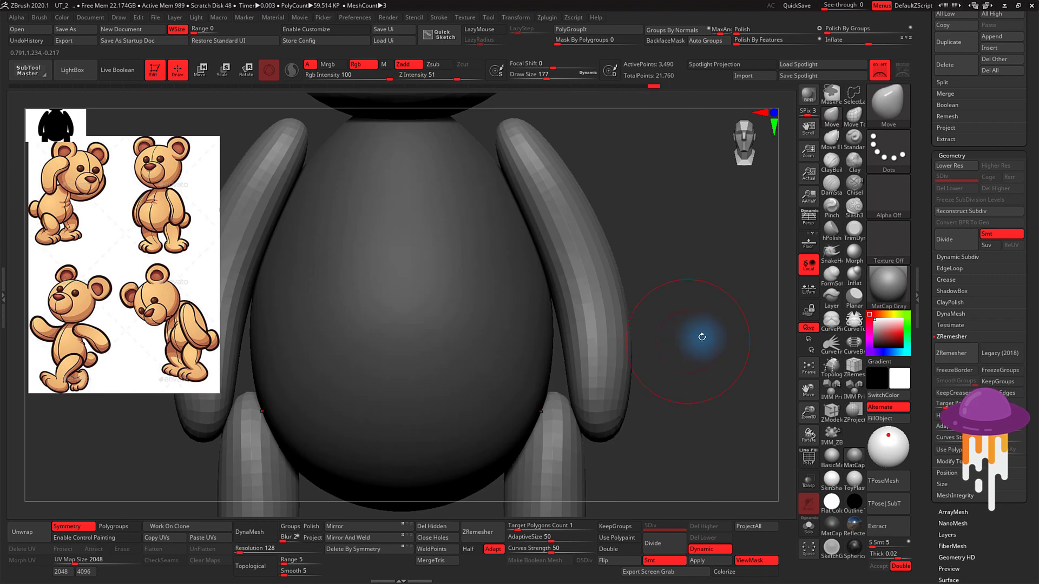
key(f)
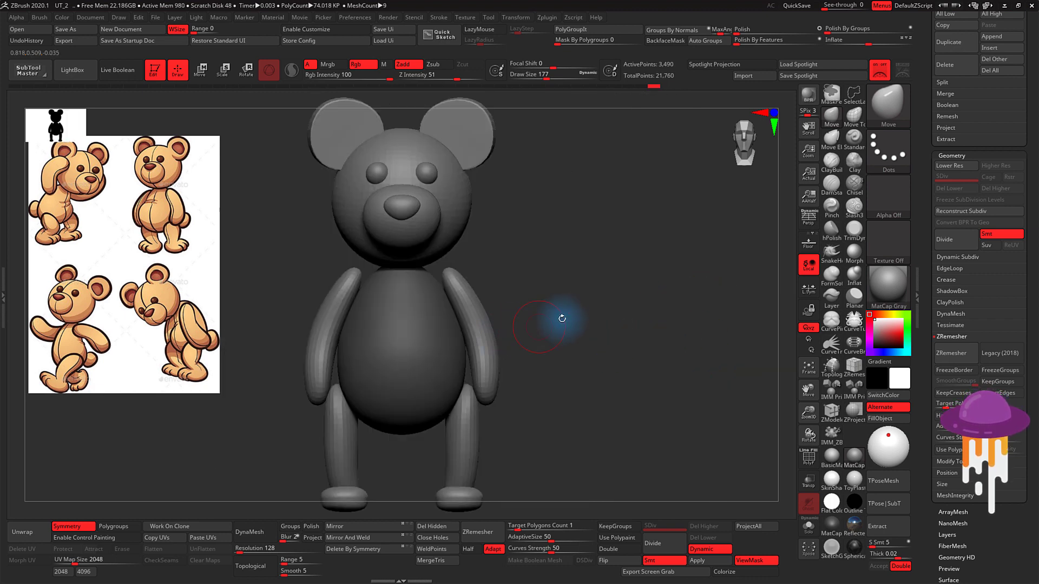
alt+drag(557, 315, 662, 299)
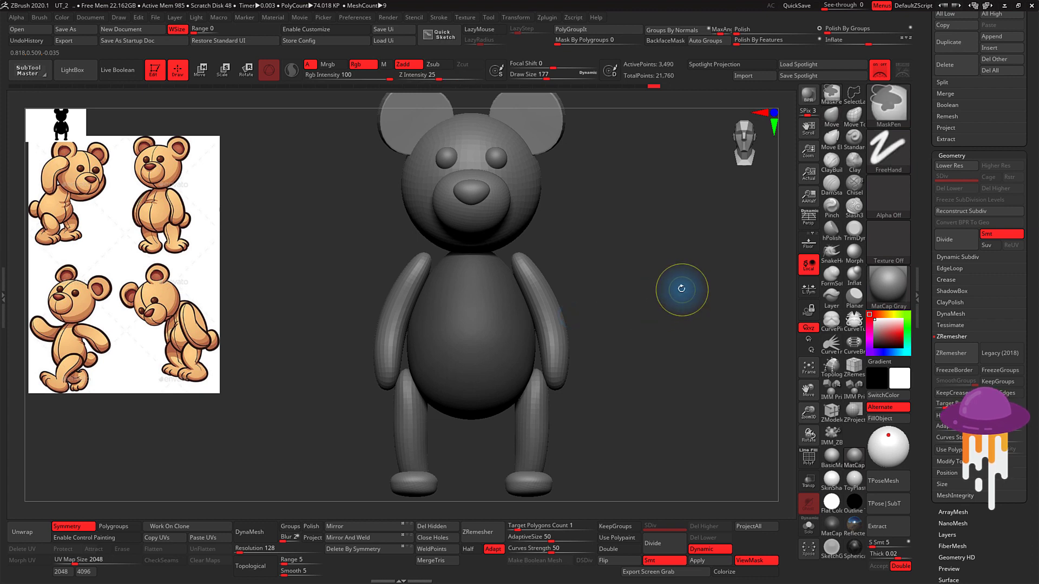
mouse_move(709, 264)
ctrl+mouse_down()
mouse_move(657, 330)
mouse_move(631, 332)
mouse_move(650, 347)
mouse_move(598, 353)
ctrl+mouse_up()
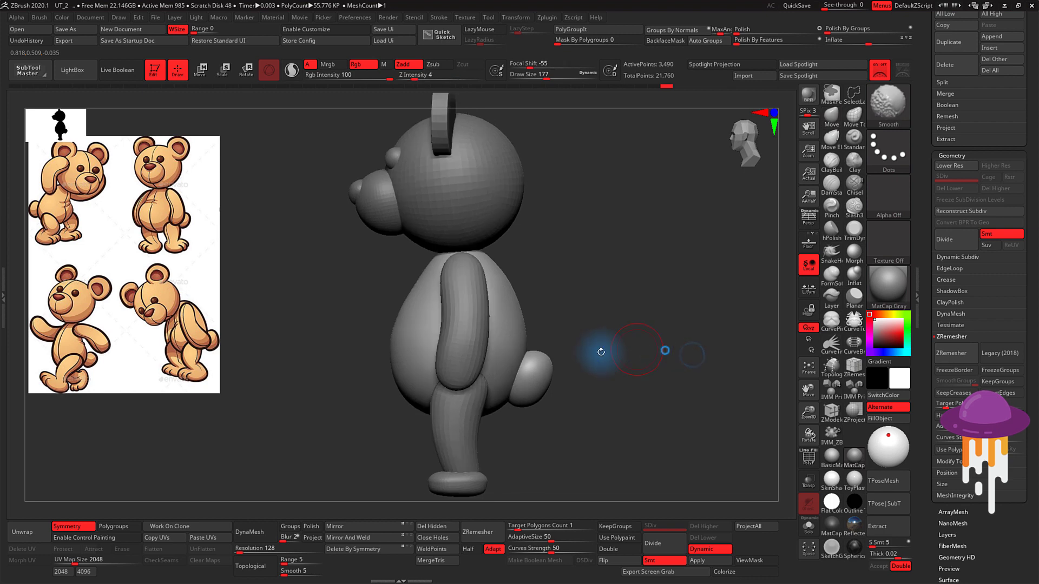
ctrl+click(591, 351)
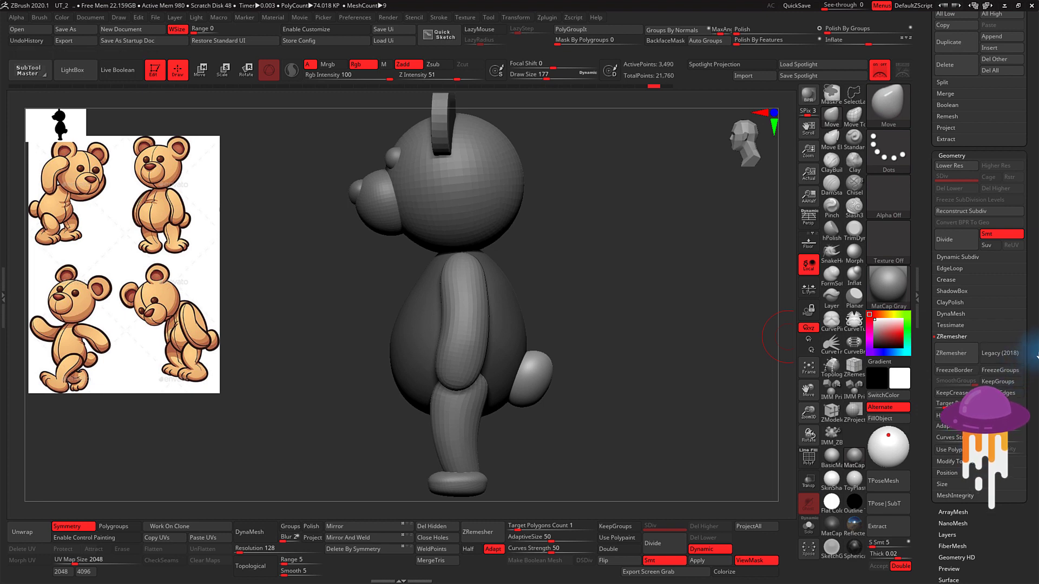
drag(1028, 385, 1023, 429)
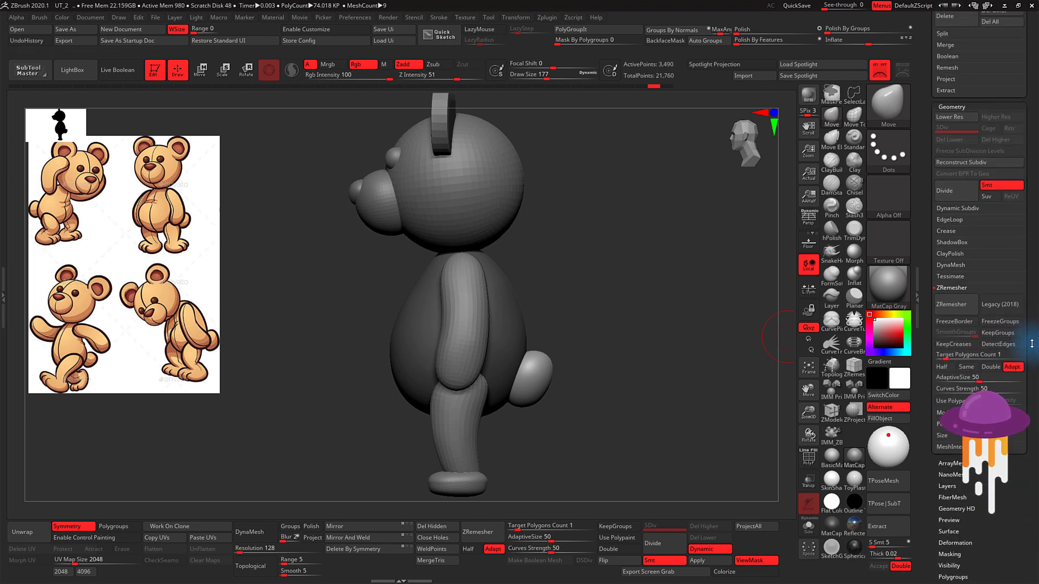
Step: Split the unmasked tail into new subtool PolyMesh3D_8 and select it
drag(959, 176, 959, 210)
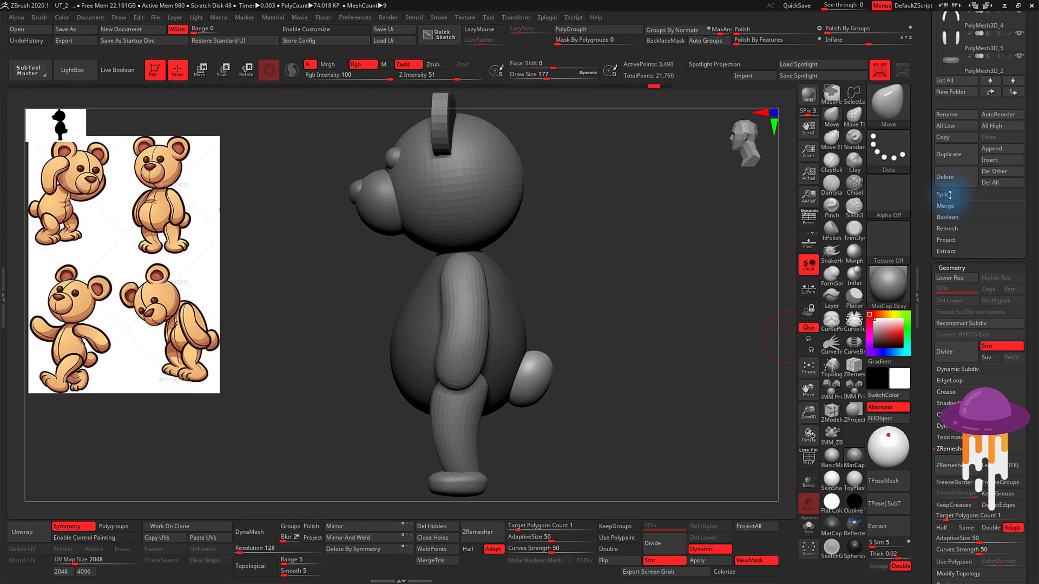
click(950, 195)
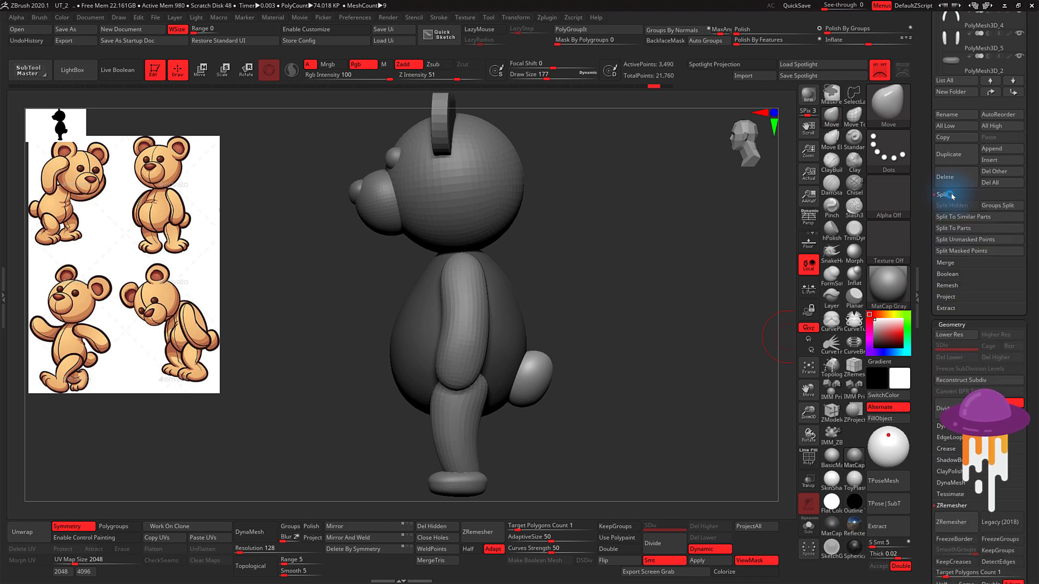
click(966, 240)
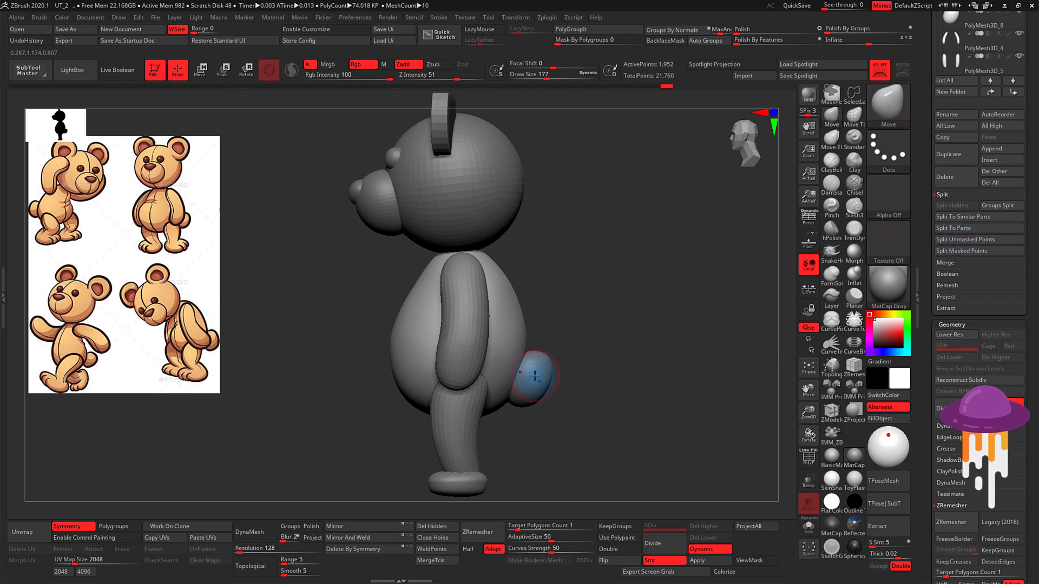
drag(918, 196, 917, 307)
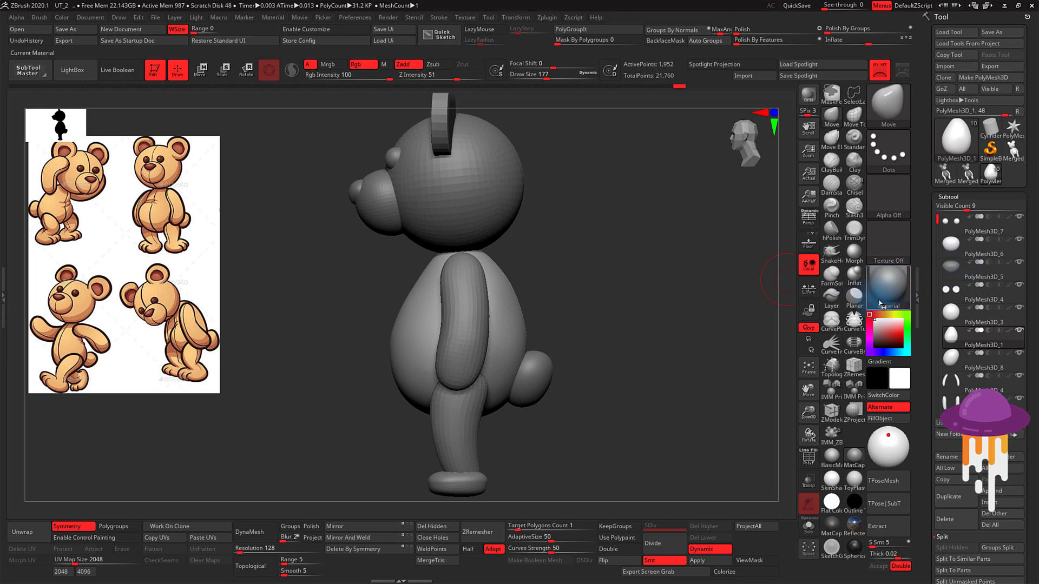
alt+click(541, 371)
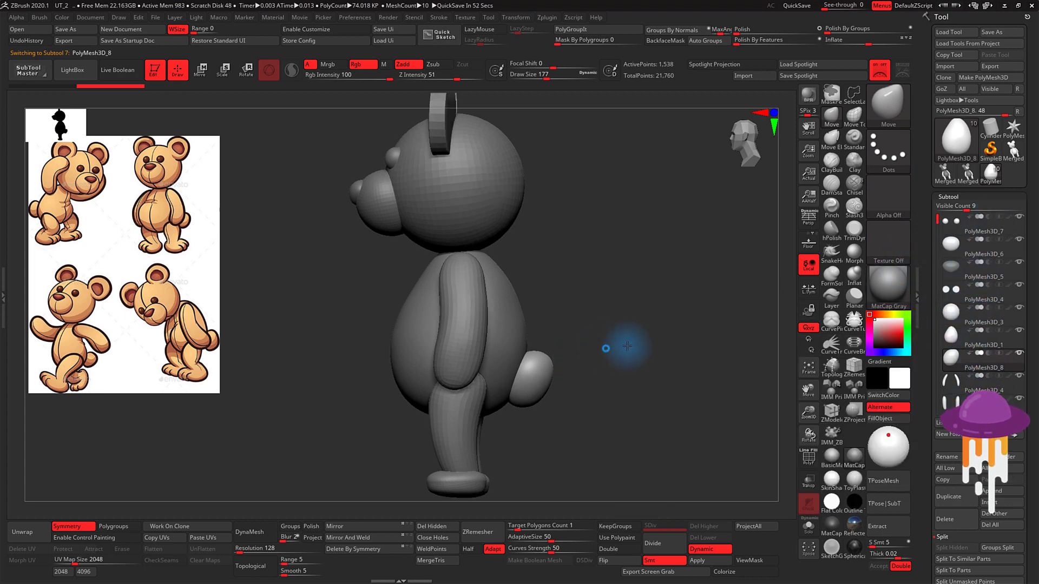
Step: Turn on Dynamic Subdiv for the arms subtool
shift+drag(603, 345, 610, 321)
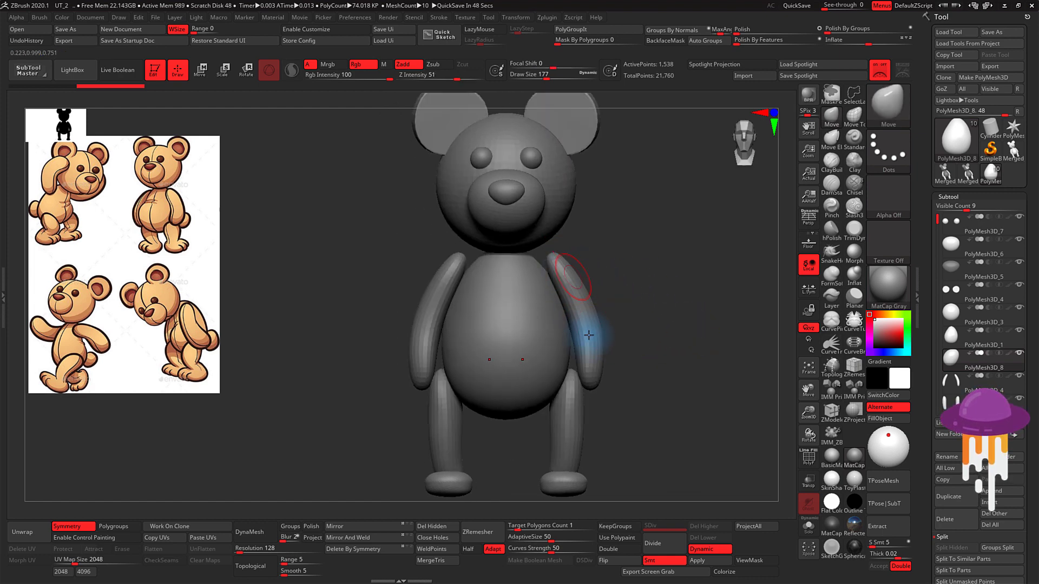
alt+click(580, 308)
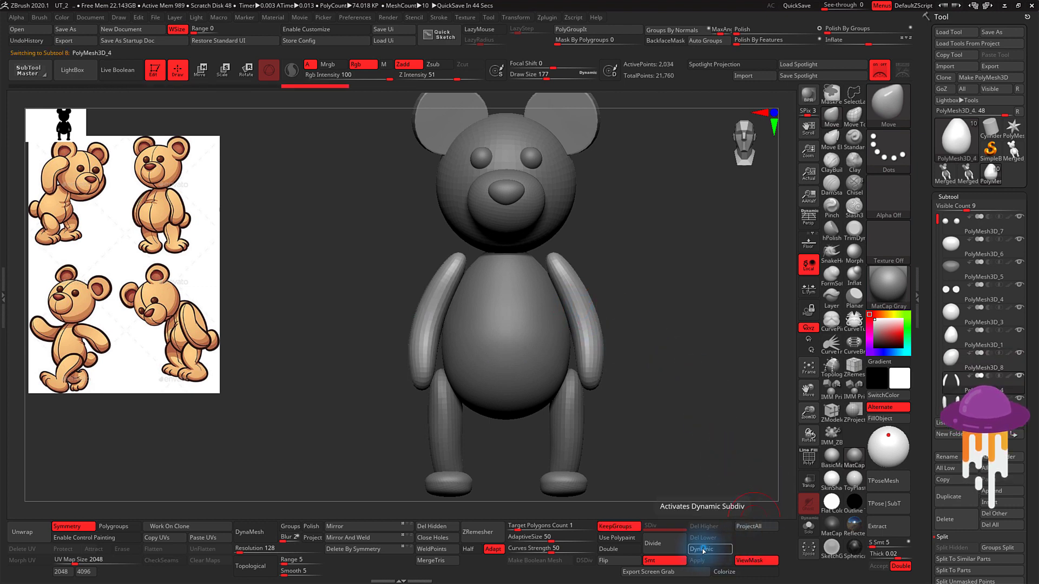
click(704, 551)
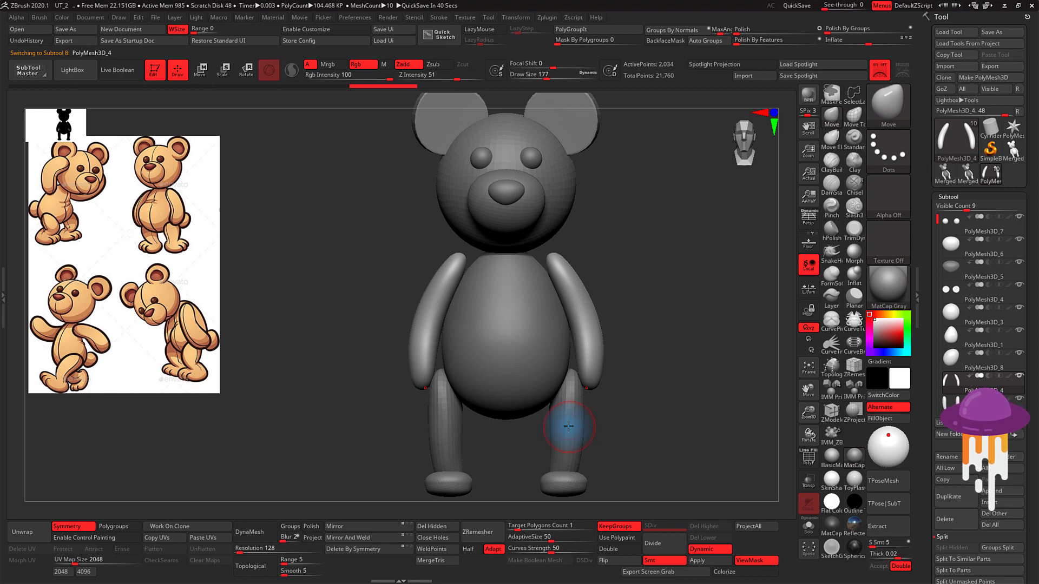
alt+click(568, 426)
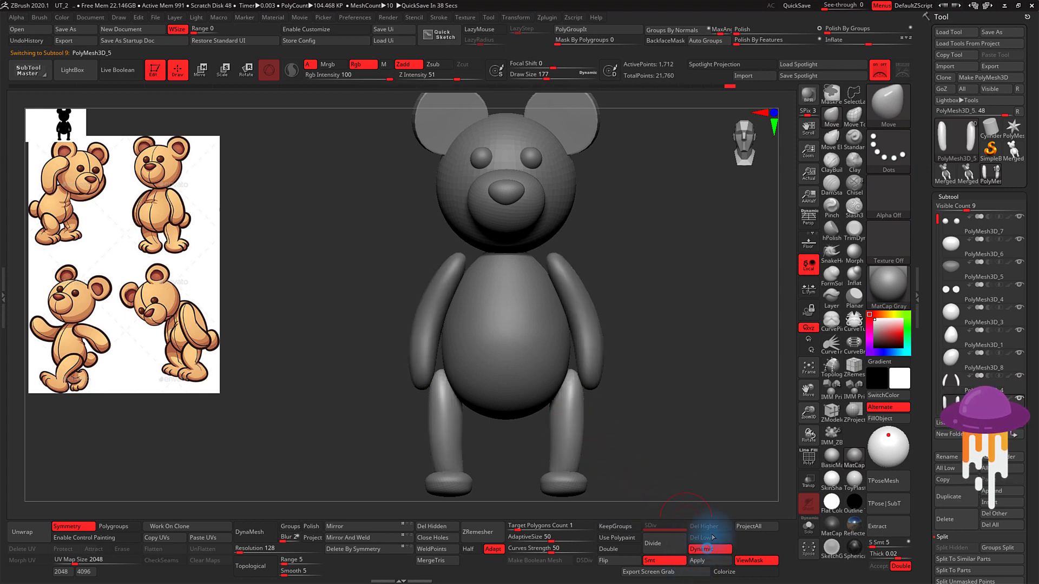
mouse_move(661, 425)
mouse_down()
mouse_move(584, 413)
mouse_move(680, 406)
mouse_move(569, 251)
mouse_up()
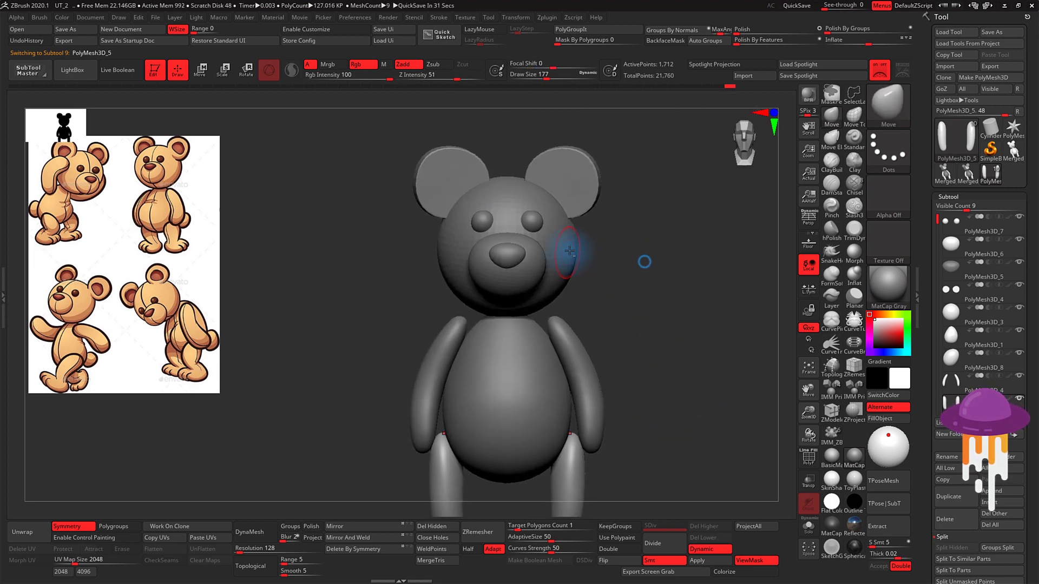
Step: Select the head subtool and toggle its Dynamic Subdiv on and off
alt+click(558, 245)
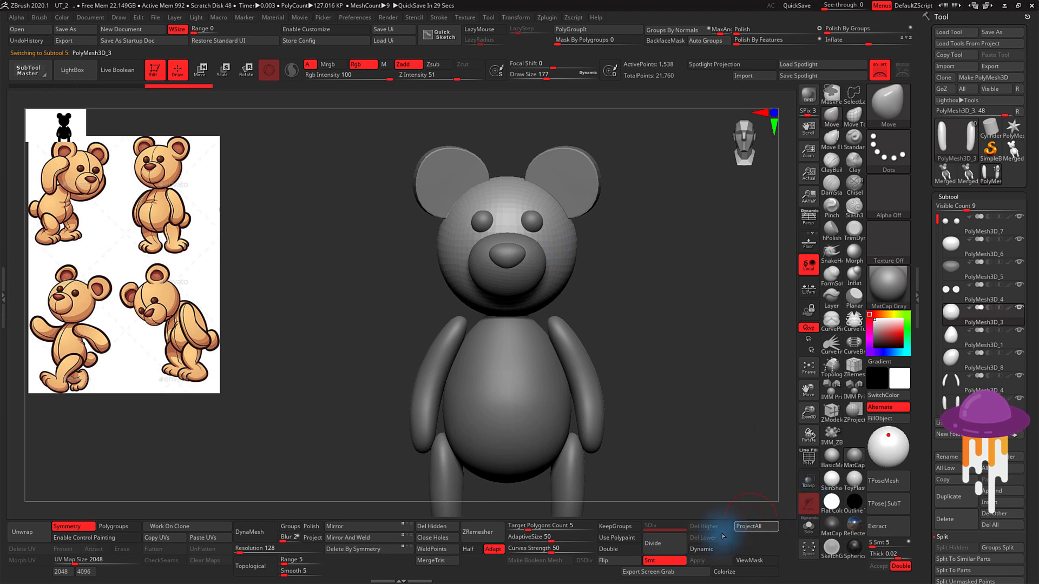
click(709, 550)
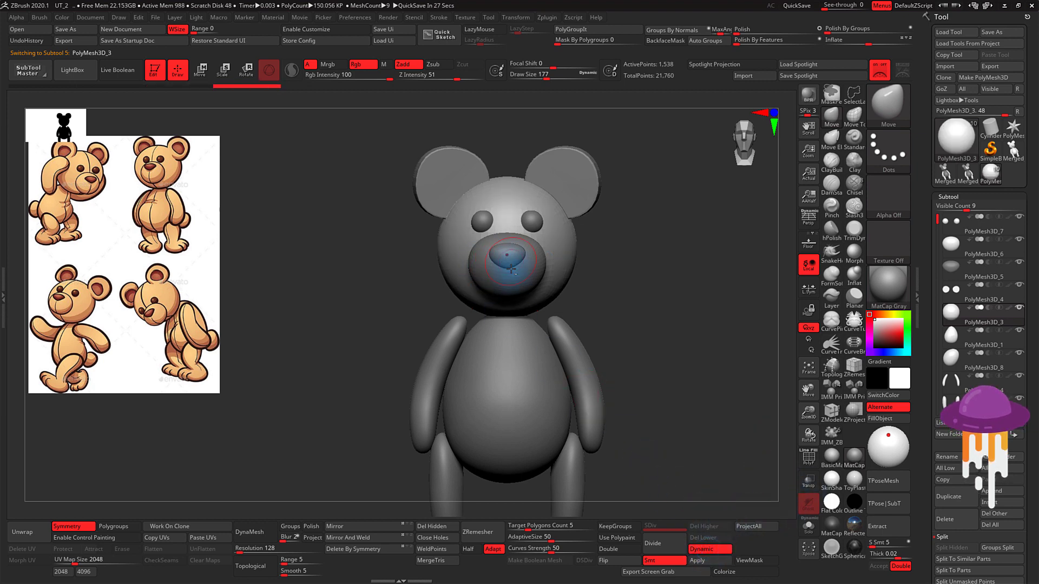
click(705, 548)
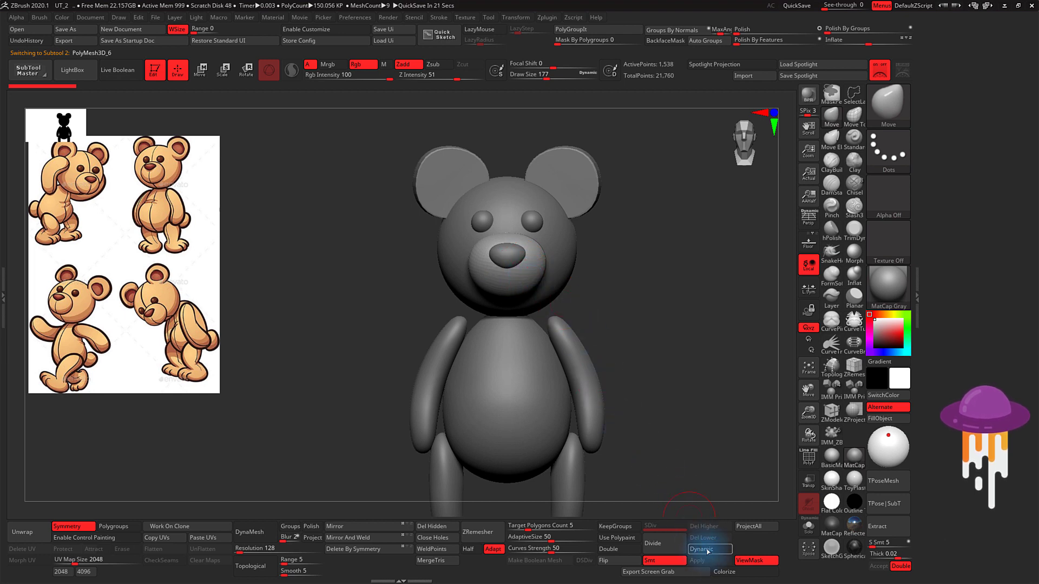
click(705, 549)
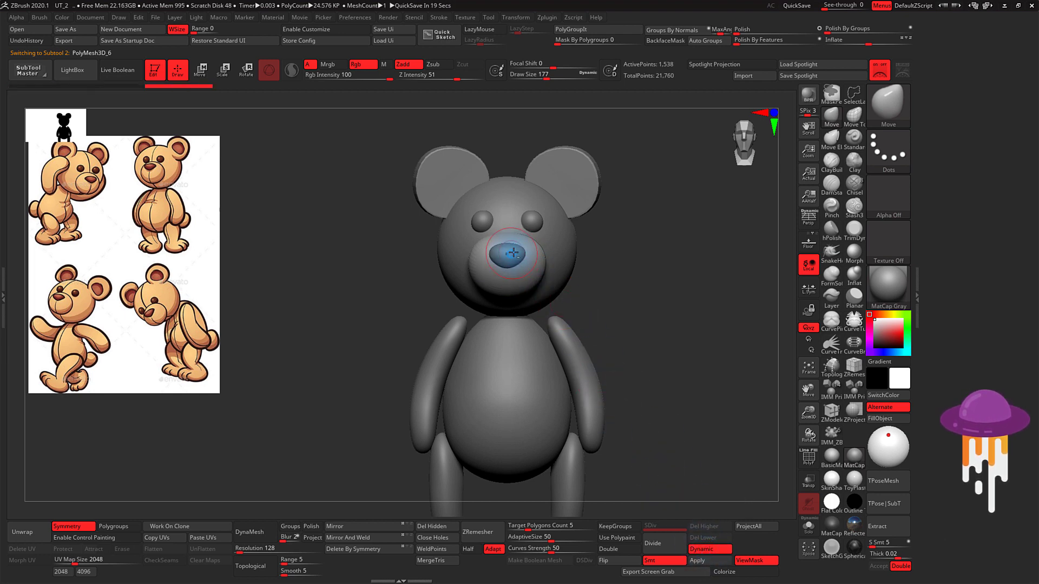
key(shift+d)
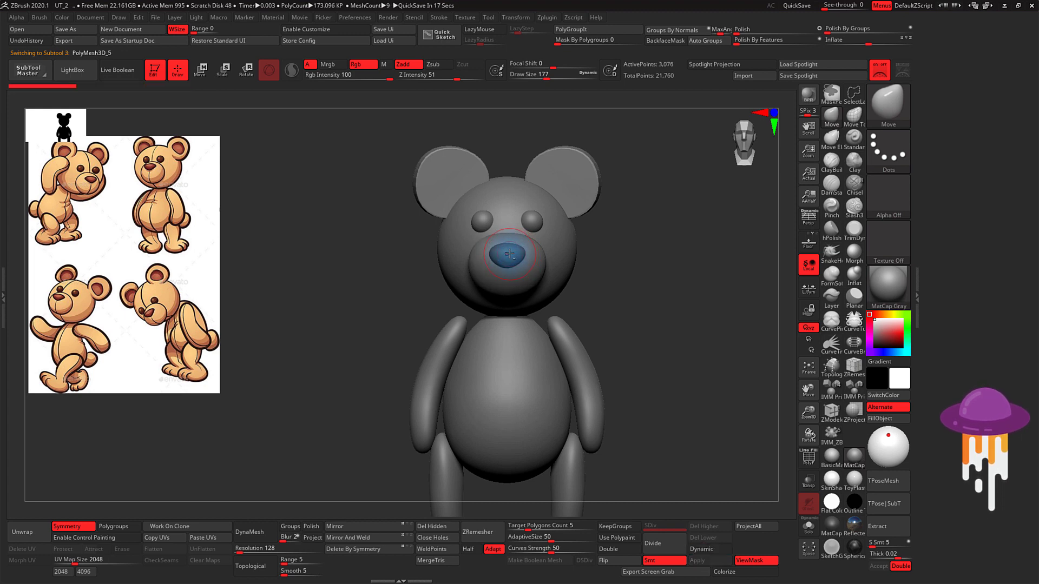
Step: Dock the Tool palette in the right tray and enable Dynamic Subdiv on another part
mouse_move(661, 281)
mouse_down()
mouse_move(719, 301)
mouse_move(699, 292)
mouse_up()
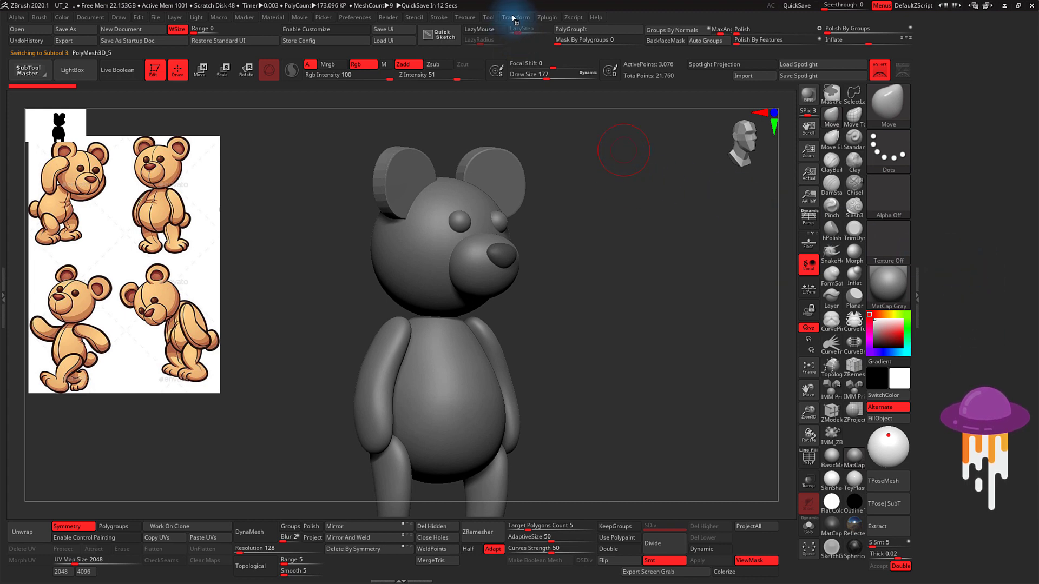
click(493, 19)
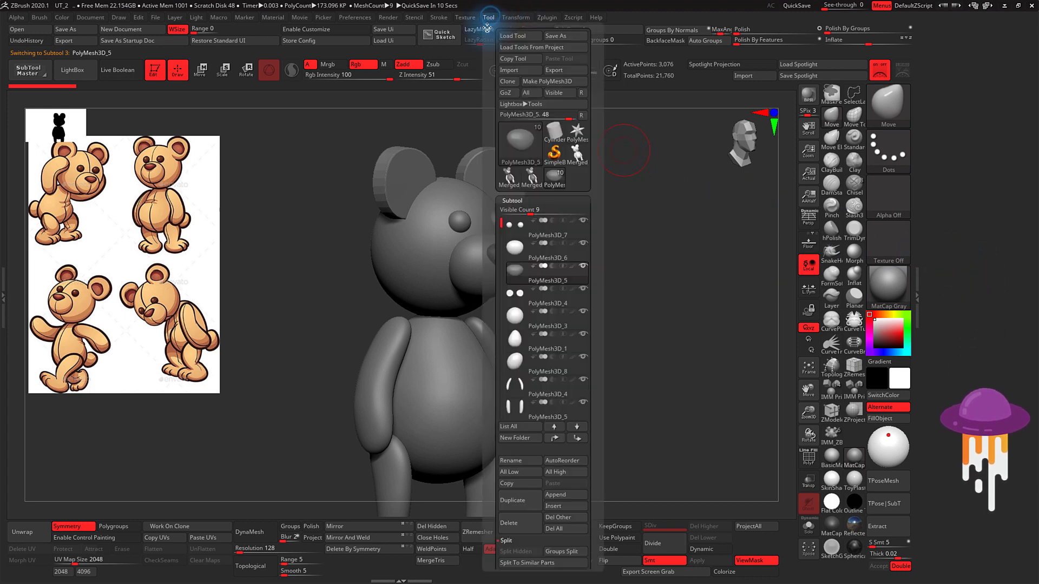
click(488, 29)
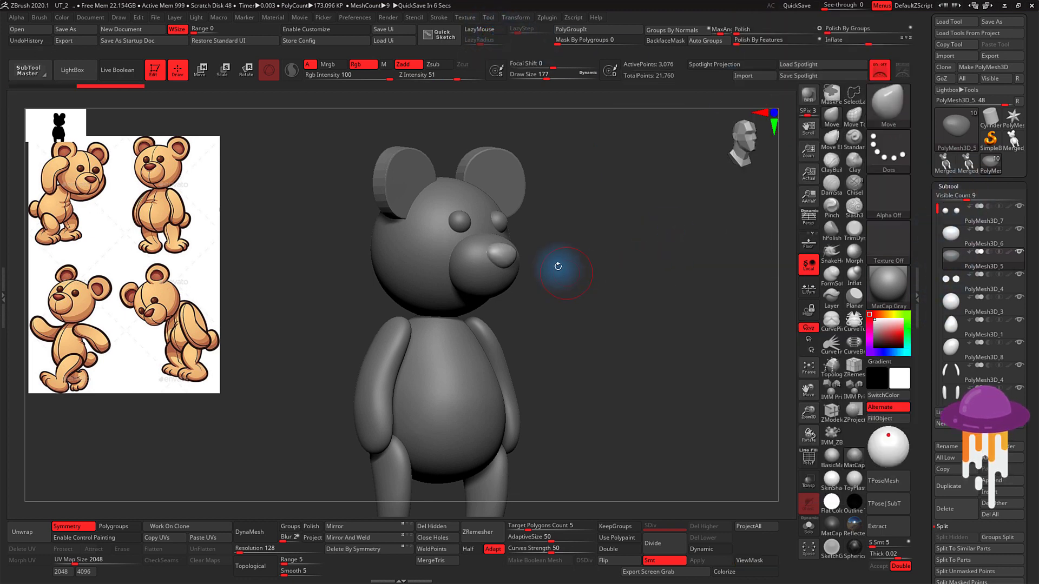
shift+drag(638, 267, 706, 269)
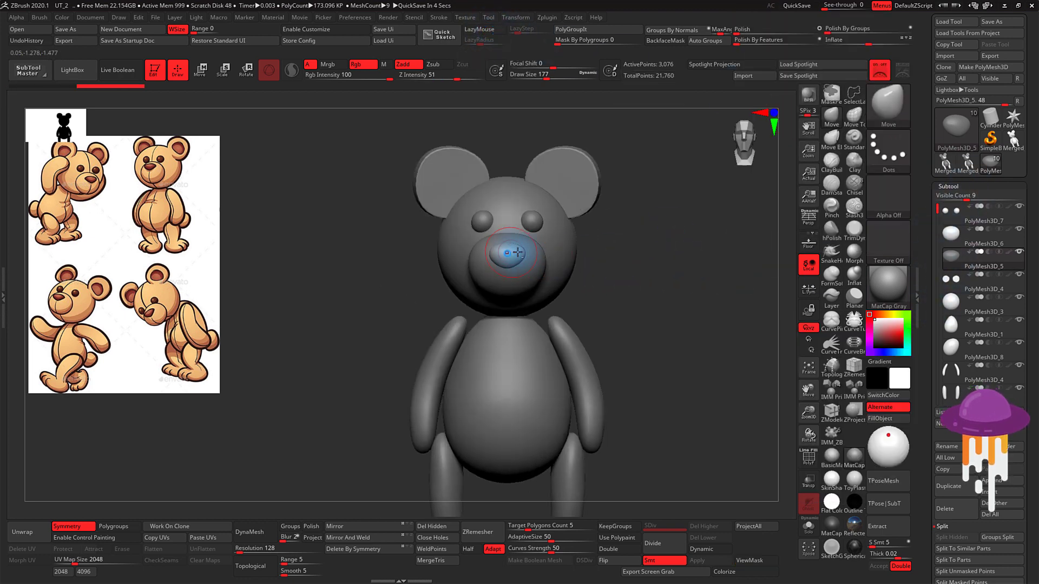
click(701, 550)
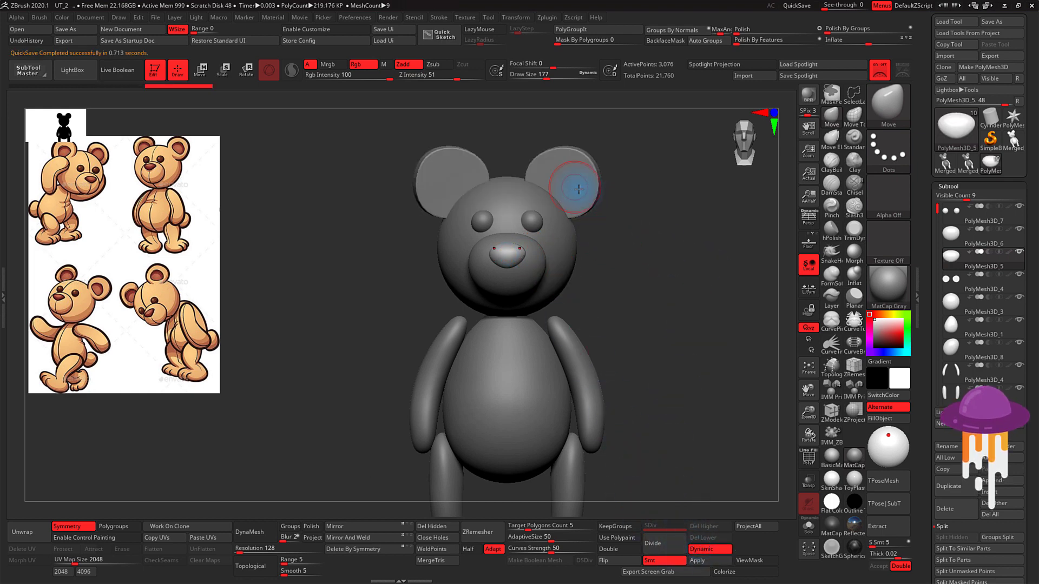
click(802, 8)
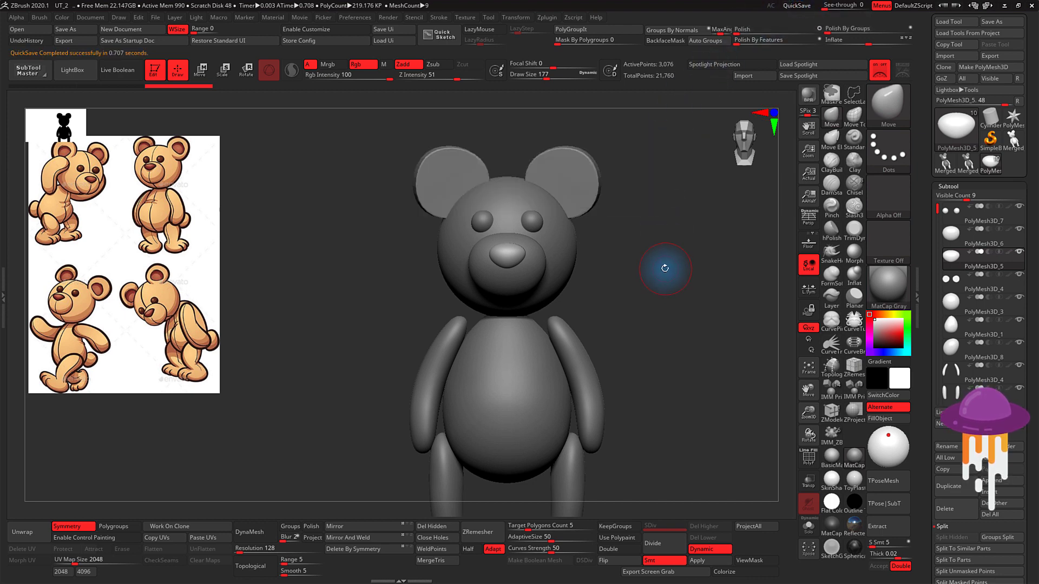
key(ctrl+s)
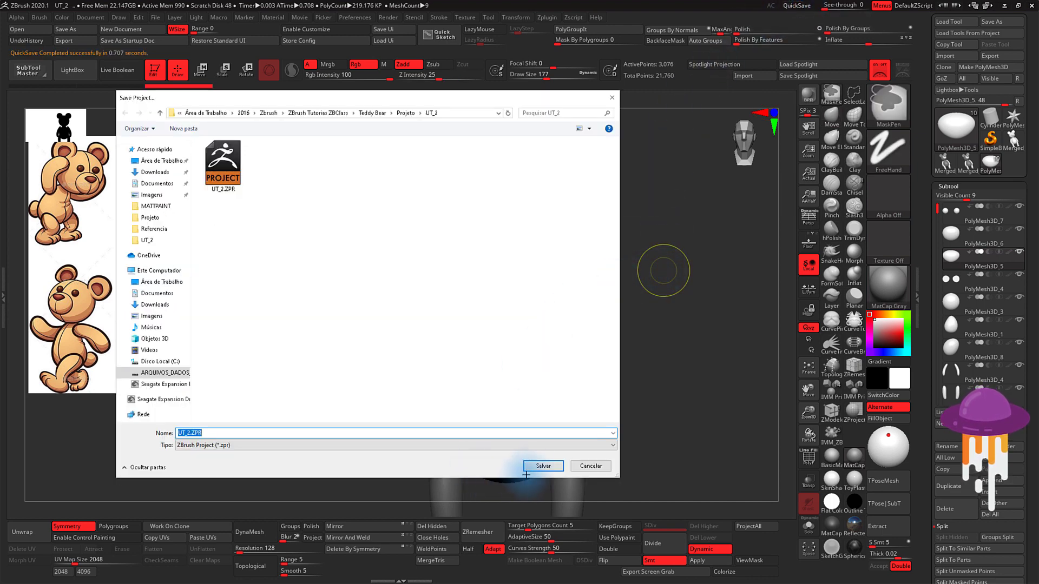
Step: Overwrite UT_2.ZPR, then save a new project version UT_2_1 in the UT_2 folder
click(539, 466)
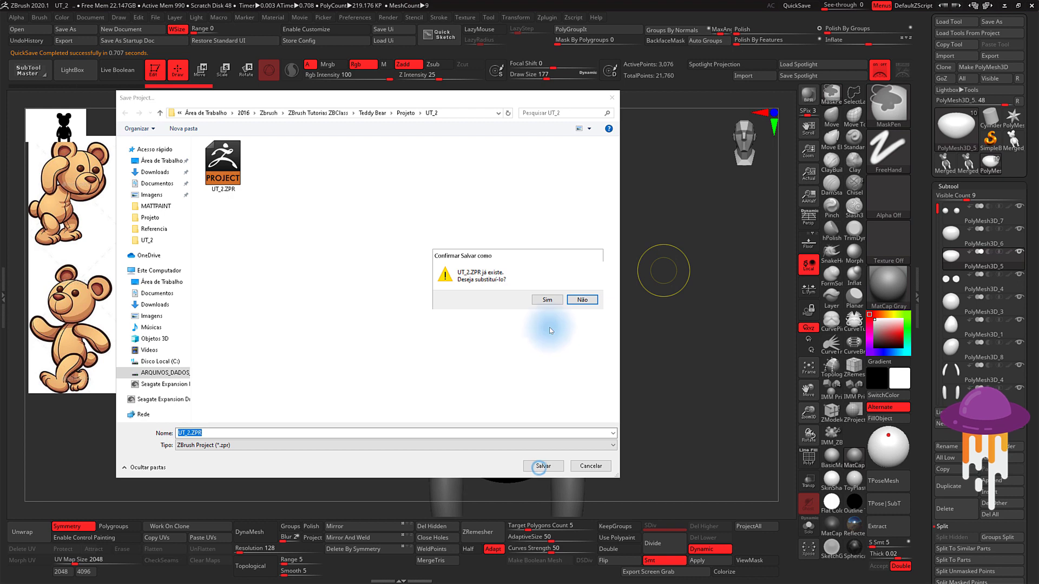
click(547, 300)
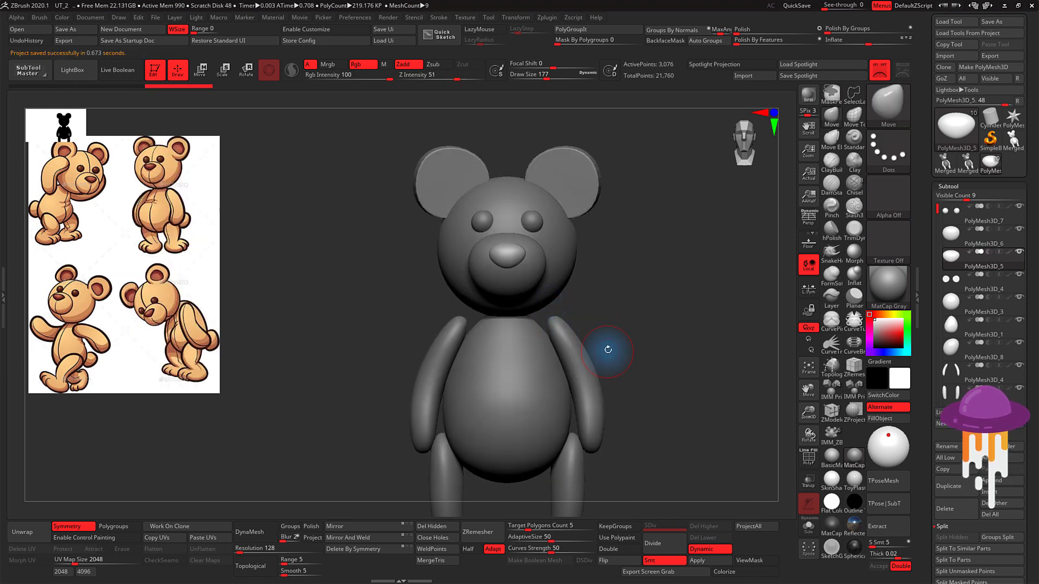
key(ctrl)
key(ctrl+s)
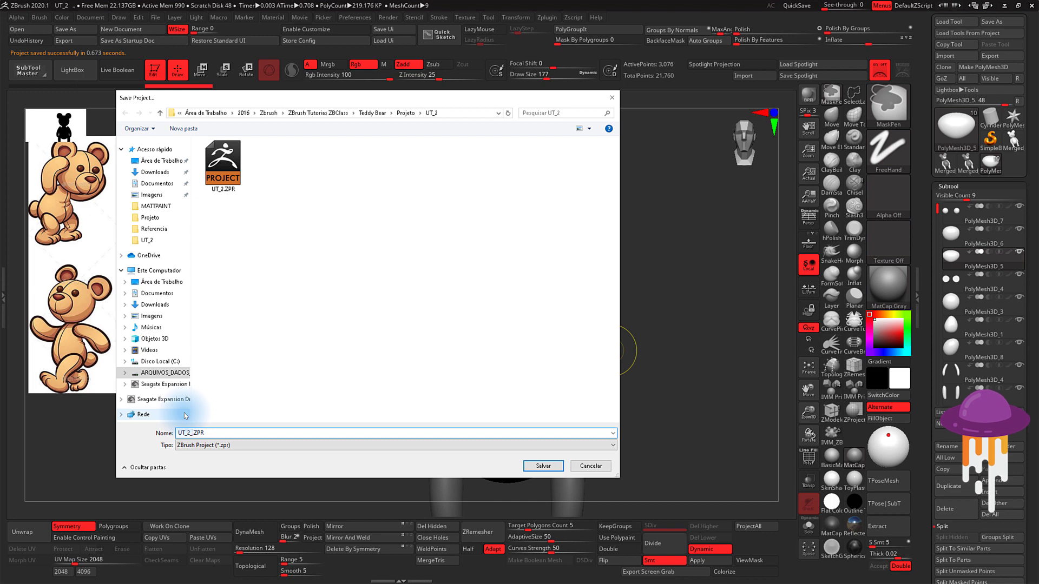
key(Return)
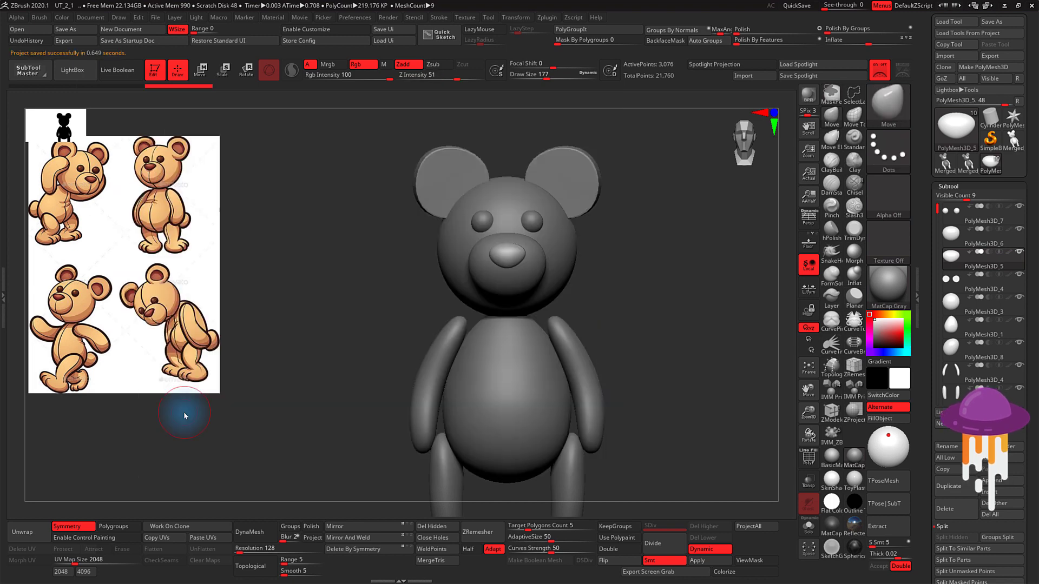
shift+drag(671, 334, 683, 315)
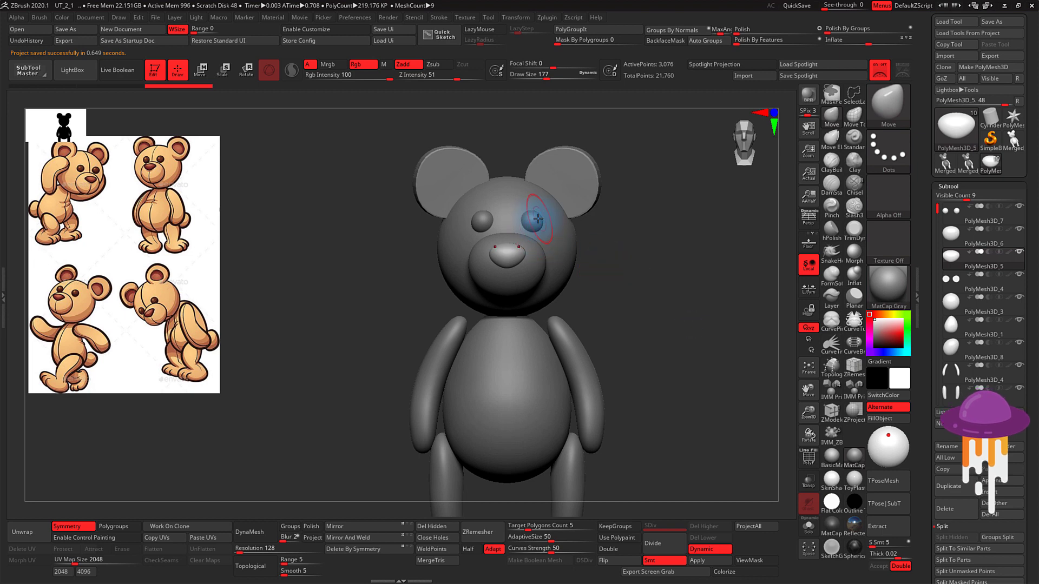
Step: Select the eye subtool, show its PolyF wireframe and inspect the eyes close up
alt+click(537, 218)
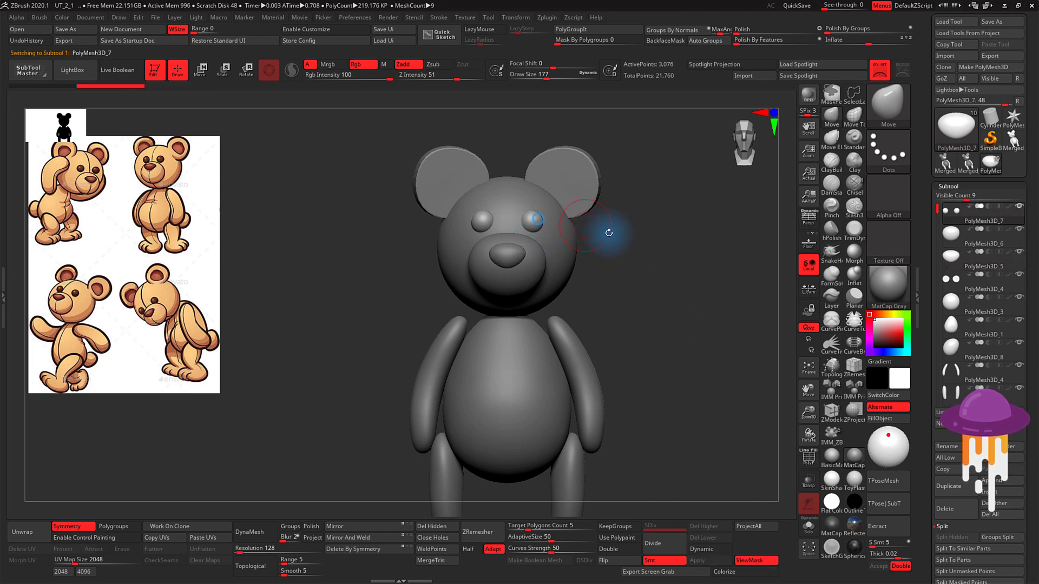
click(809, 459)
alt+drag(641, 250, 764, 371)
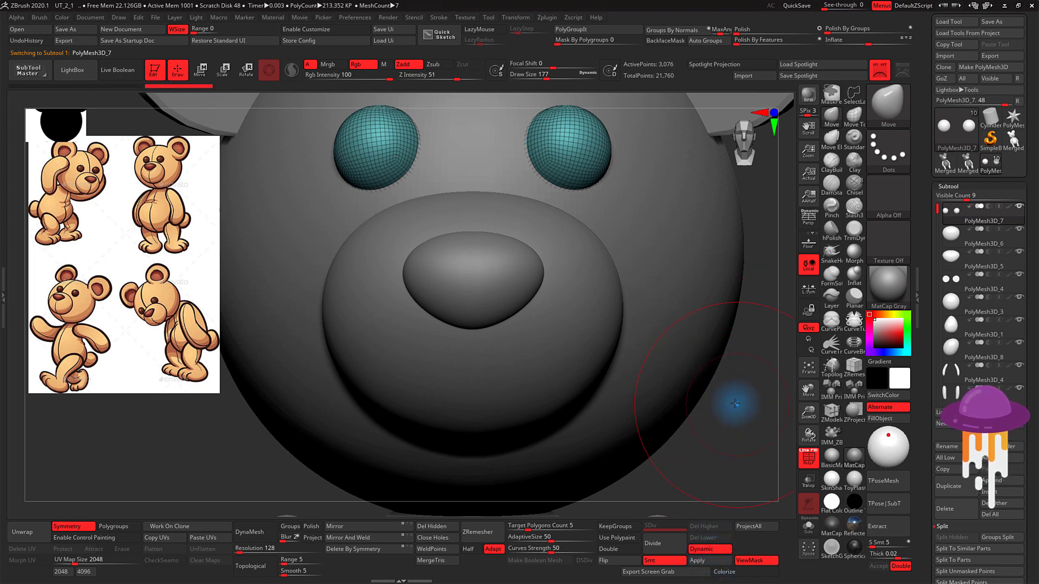
drag(735, 403, 735, 396)
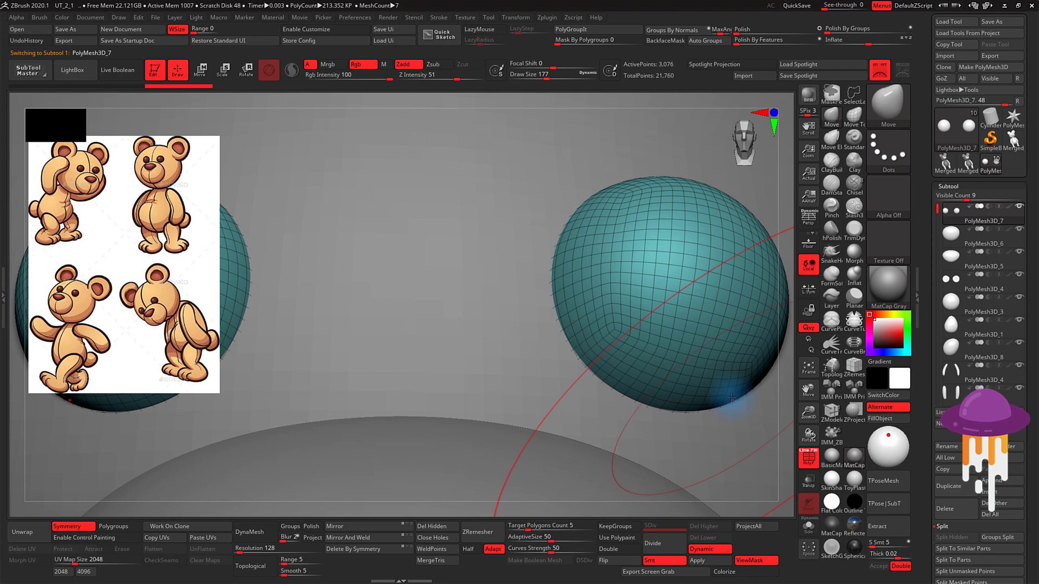
key(f)
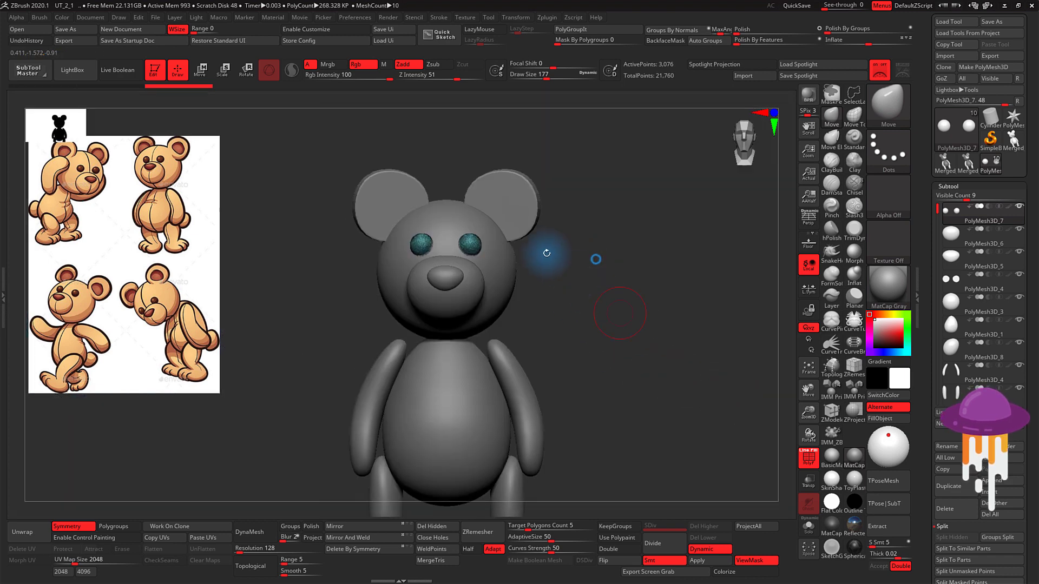
Step: Enable Dynamic Subdiv on the ears subtool and hide the PolyF wireframe
alt+click(519, 193)
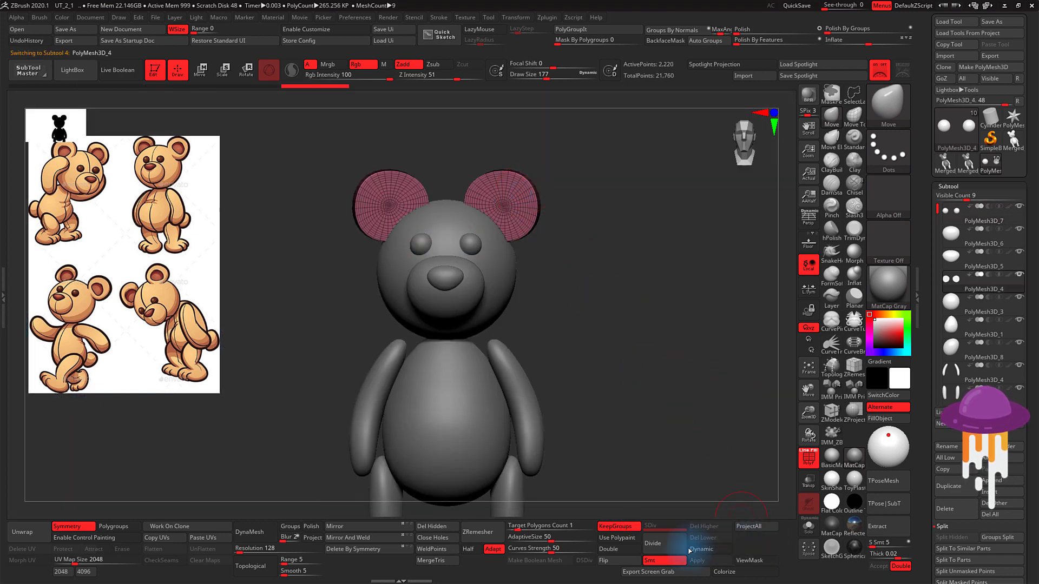
click(706, 550)
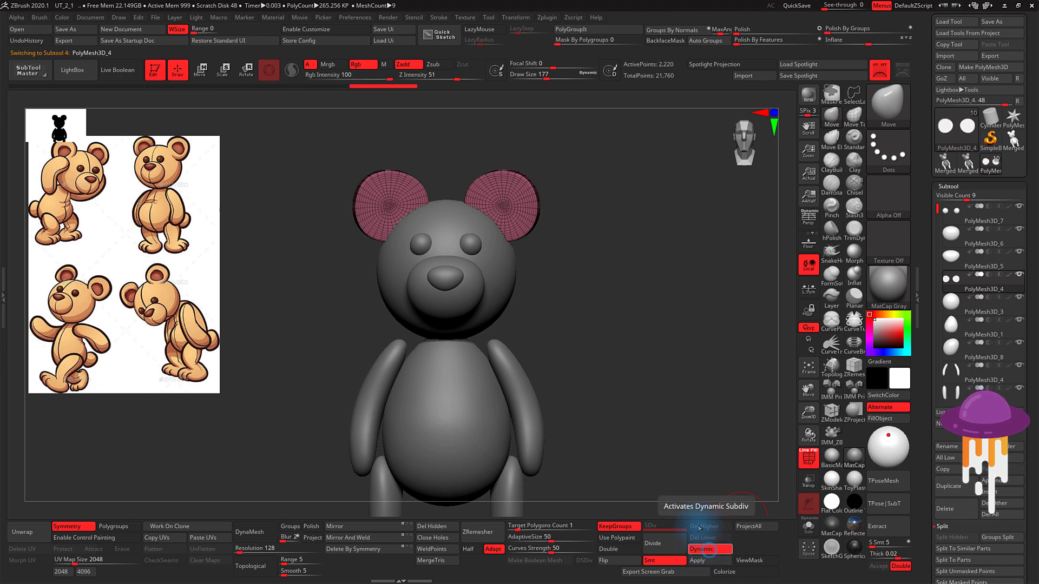
click(807, 460)
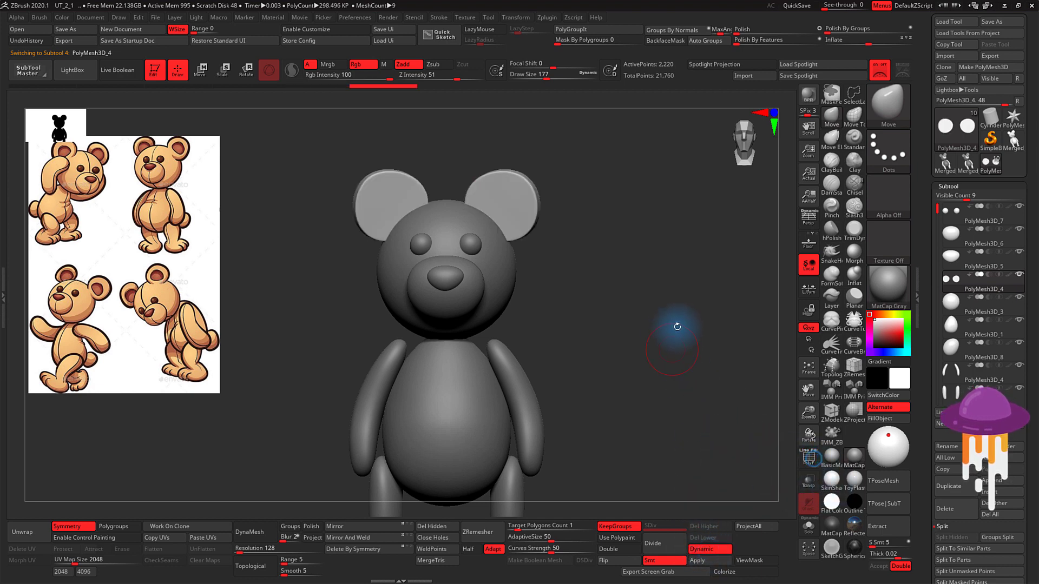
mouse_move(672, 330)
mouse_down()
mouse_move(615, 325)
mouse_move(670, 325)
mouse_move(612, 311)
mouse_move(594, 320)
mouse_move(627, 327)
mouse_move(617, 341)
mouse_move(642, 337)
mouse_move(680, 295)
mouse_up()
Step: Turn on Floor and Persp and render a BPR shadowed preview of the bear
click(808, 242)
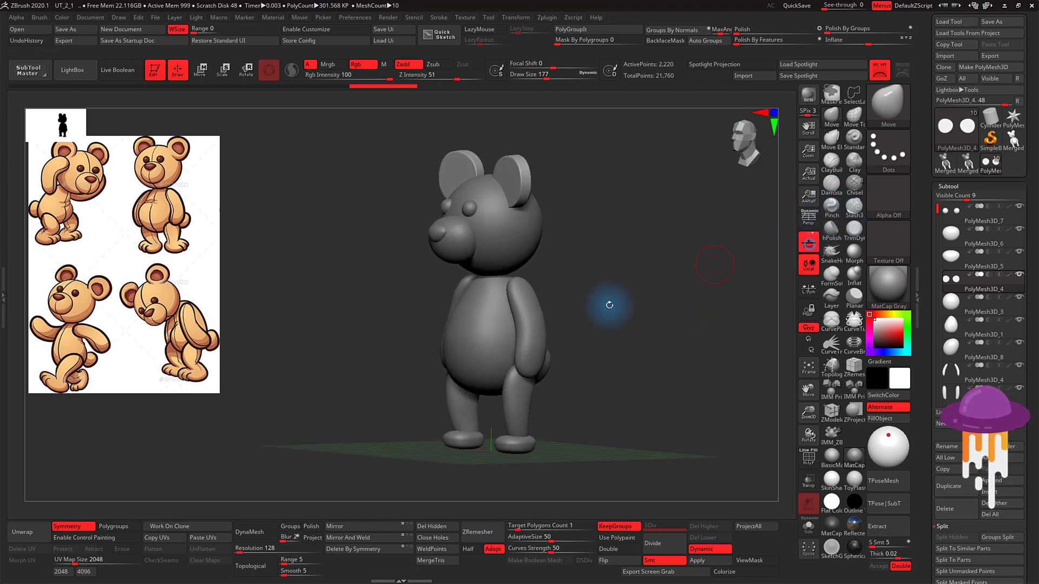
drag(610, 305, 622, 313)
click(809, 217)
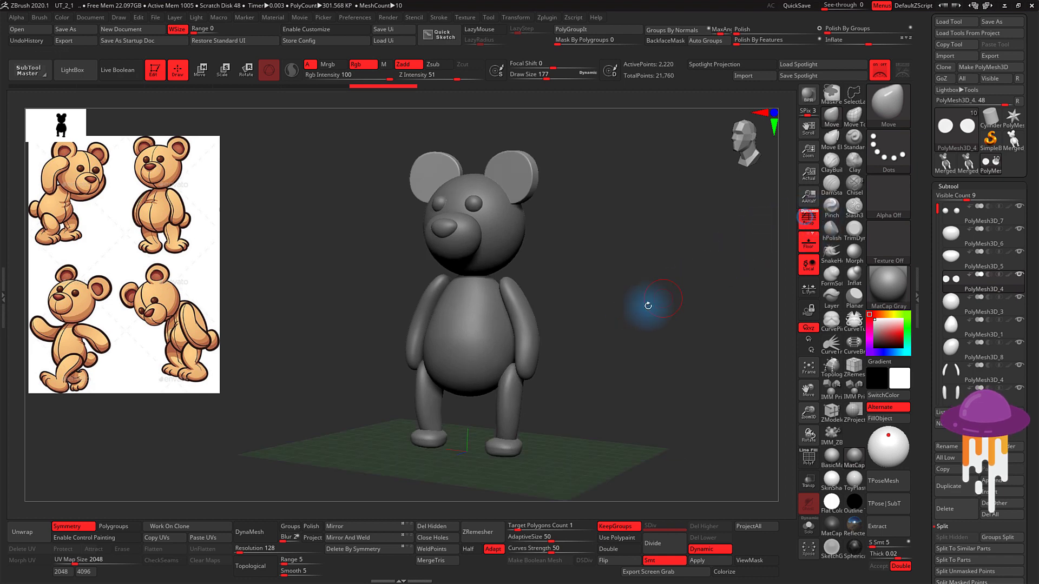
click(808, 96)
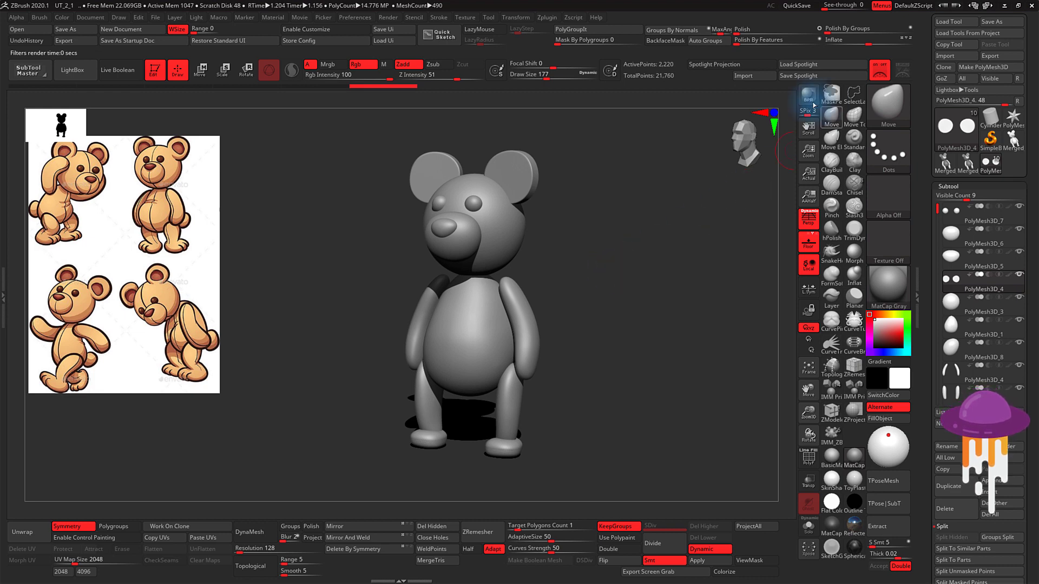
click(687, 222)
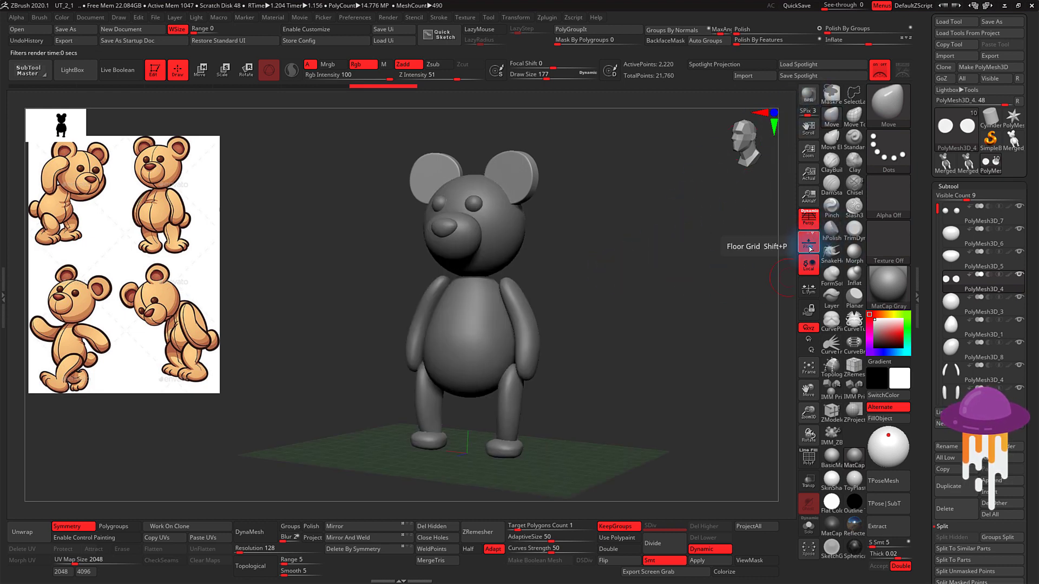
Step: Turn Floor and Persp off again and select subtool PolyMesh3D_2
click(810, 249)
click(808, 217)
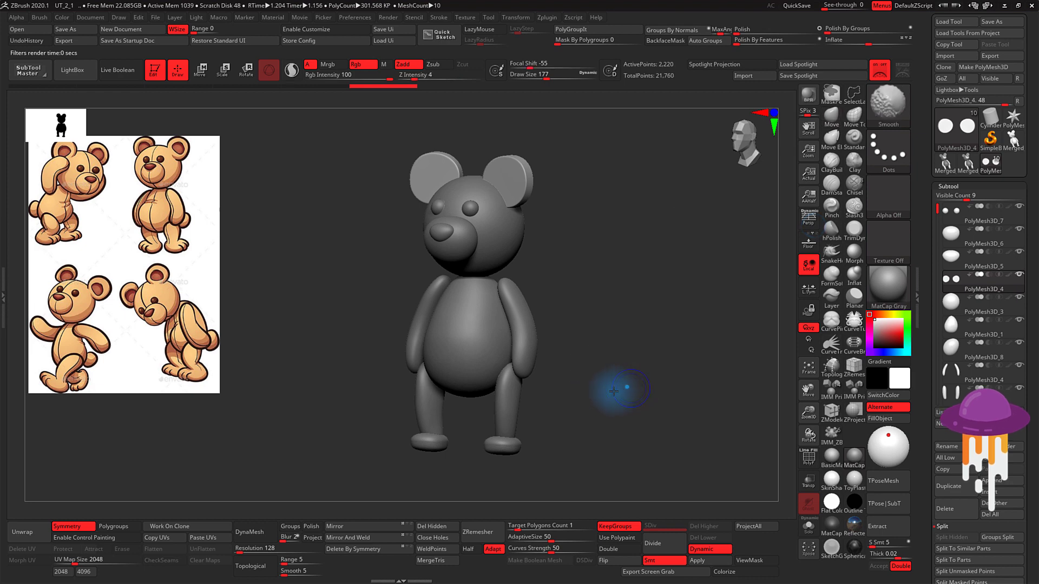
shift+drag(614, 391, 496, 445)
alt+click(496, 445)
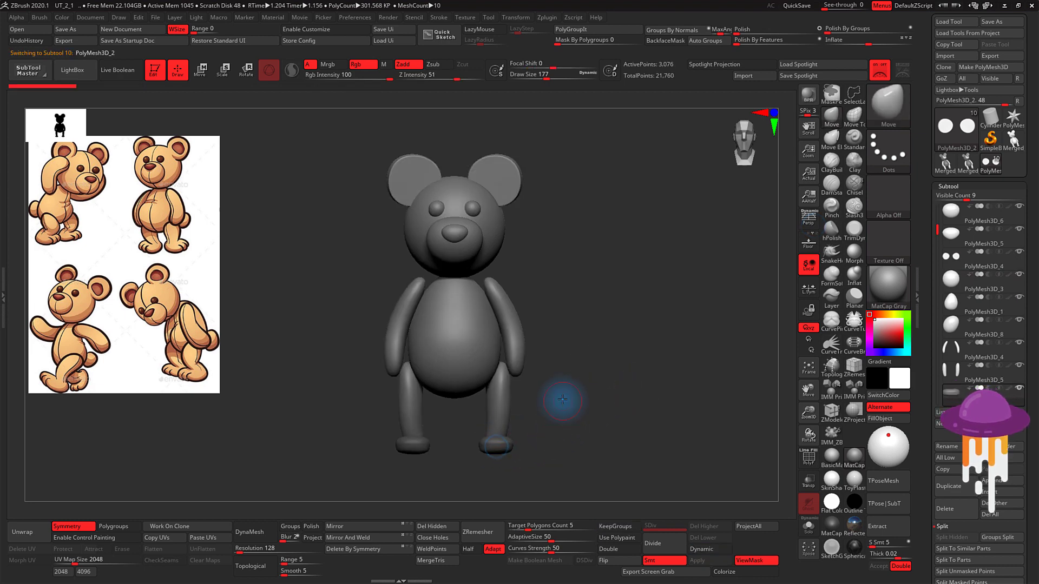
Step: Inspect the legs and feet from several angles and raise Draw Size to 212
mouse_move(562, 401)
alt+mouse_down()
mouse_move(630, 417)
mouse_move(617, 267)
alt+mouse_up()
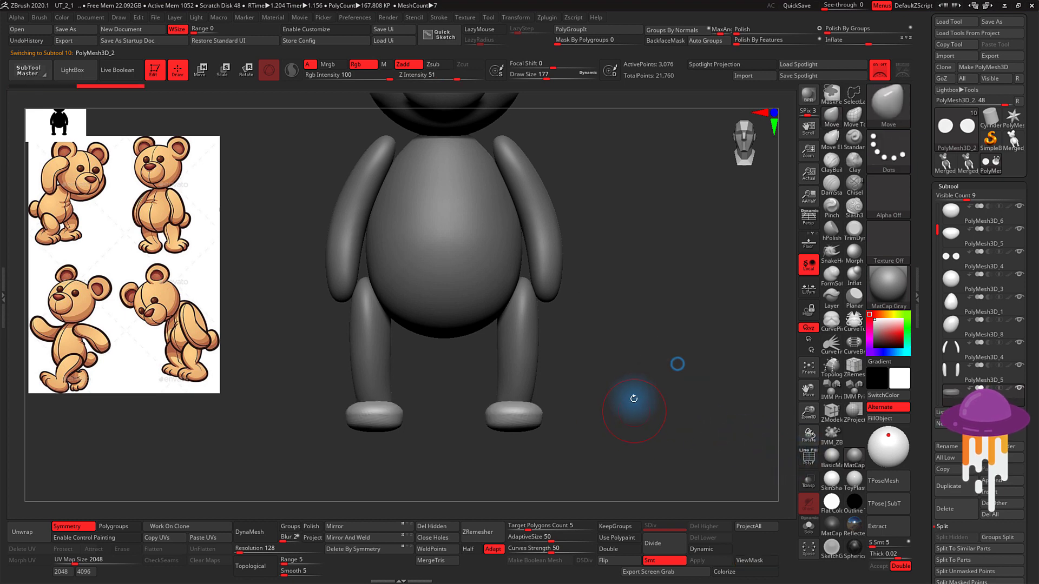
mouse_move(631, 398)
mouse_down()
mouse_move(623, 427)
mouse_move(631, 379)
mouse_move(649, 363)
mouse_up()
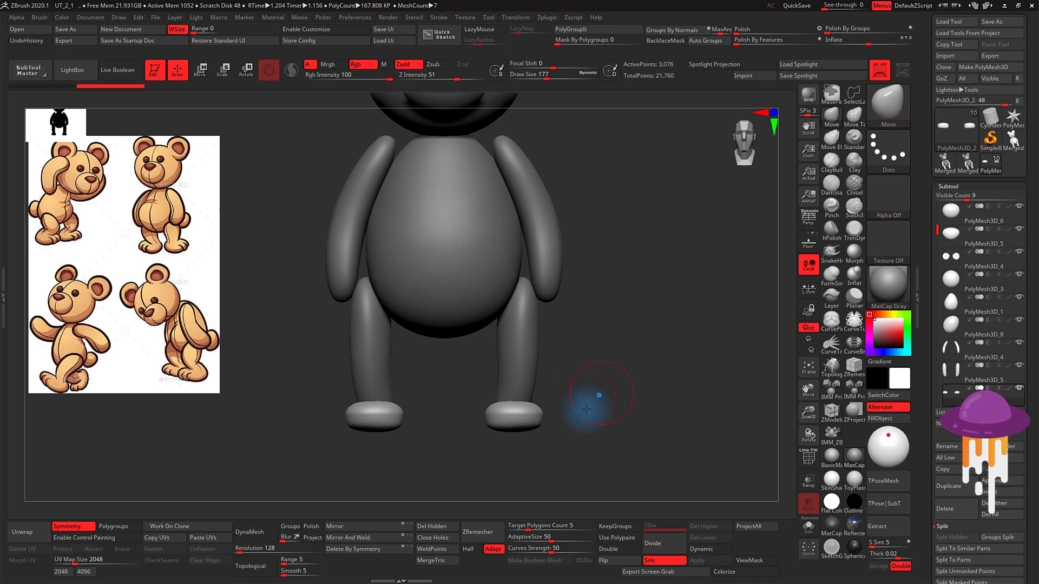
drag(584, 408, 601, 407)
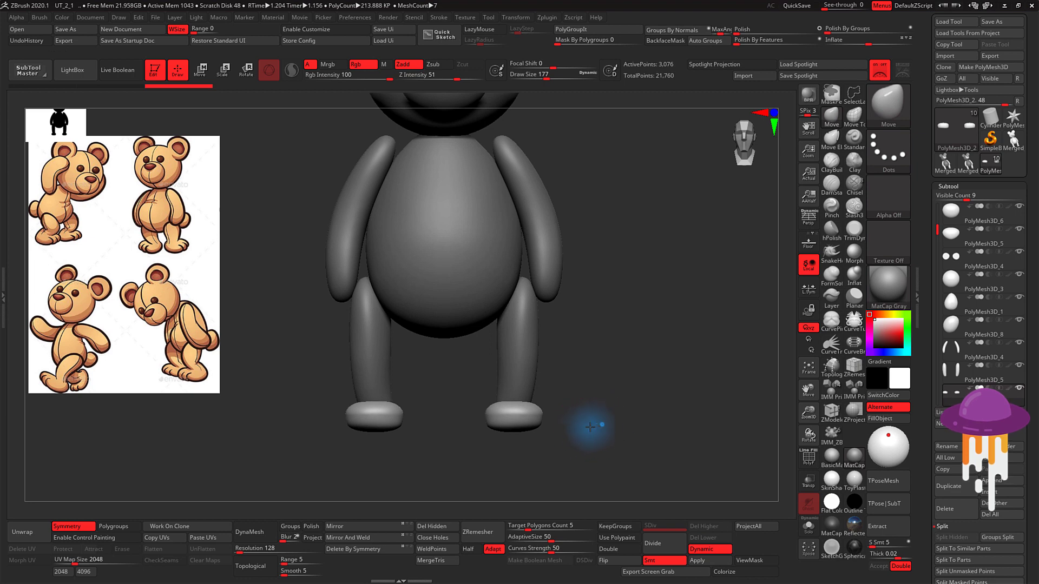
mouse_move(590, 427)
mouse_down()
mouse_move(566, 427)
mouse_move(631, 424)
mouse_move(613, 422)
mouse_move(631, 424)
mouse_move(612, 434)
mouse_up()
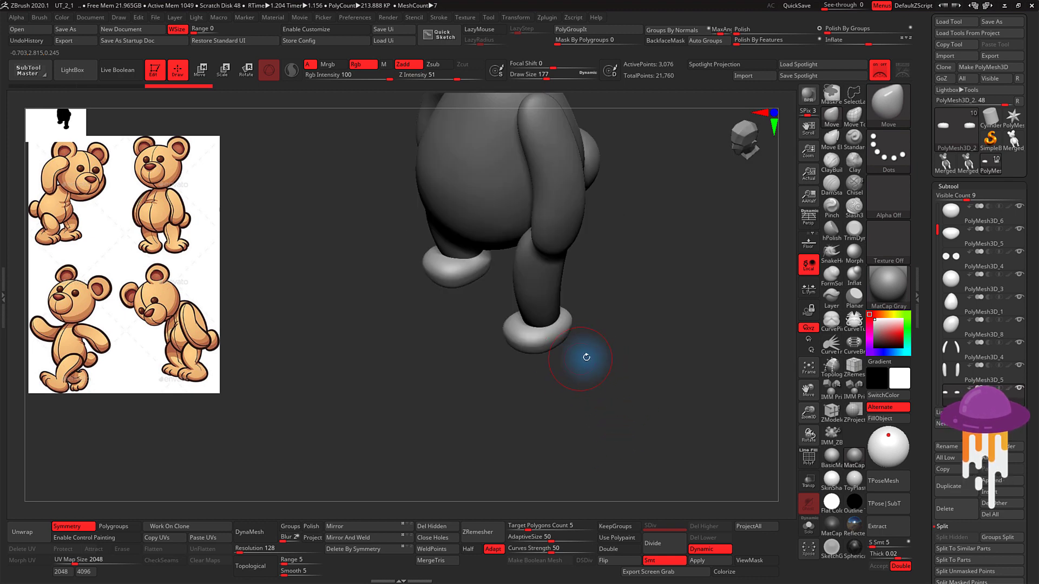
key(s)
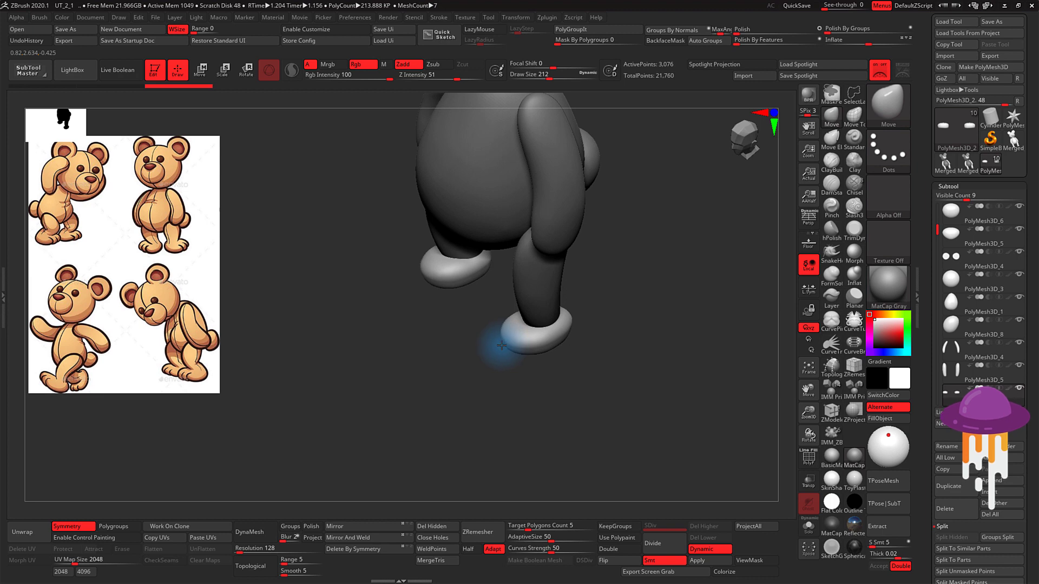
drag(588, 383, 579, 400)
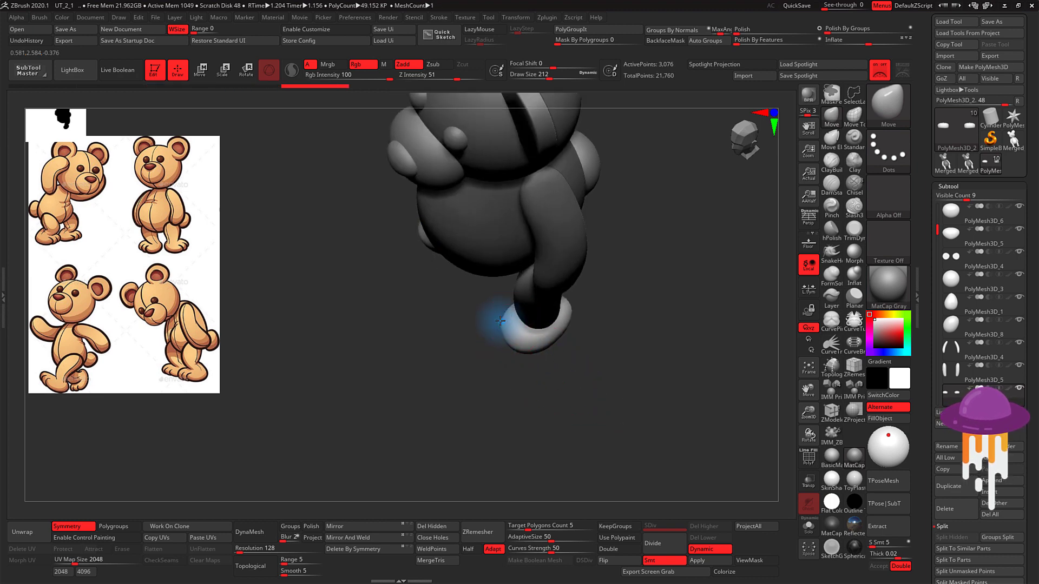
mouse_move(619, 343)
mouse_down()
mouse_move(610, 303)
mouse_move(584, 304)
mouse_move(630, 308)
mouse_up()
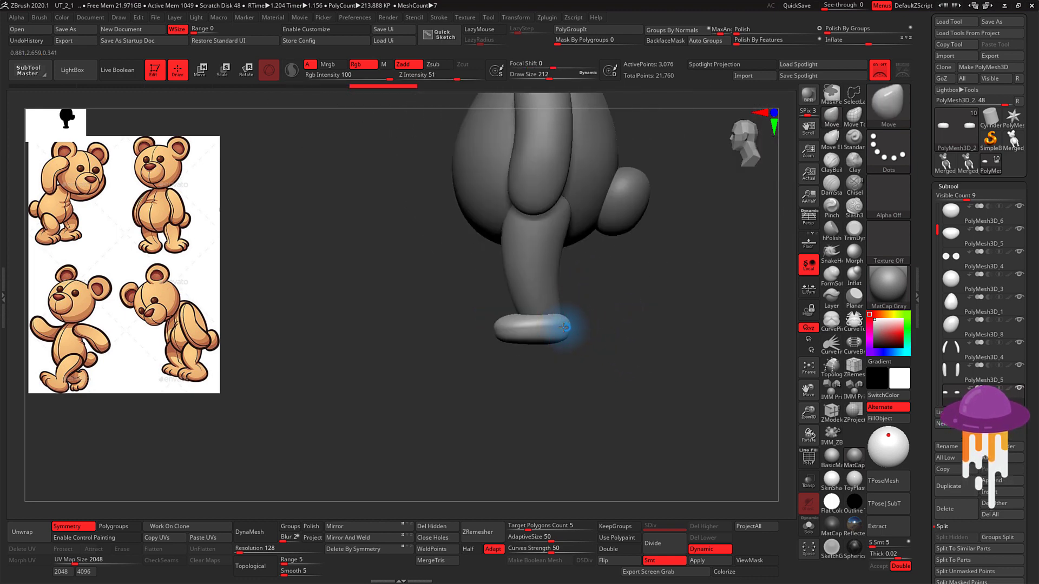
key(shift)
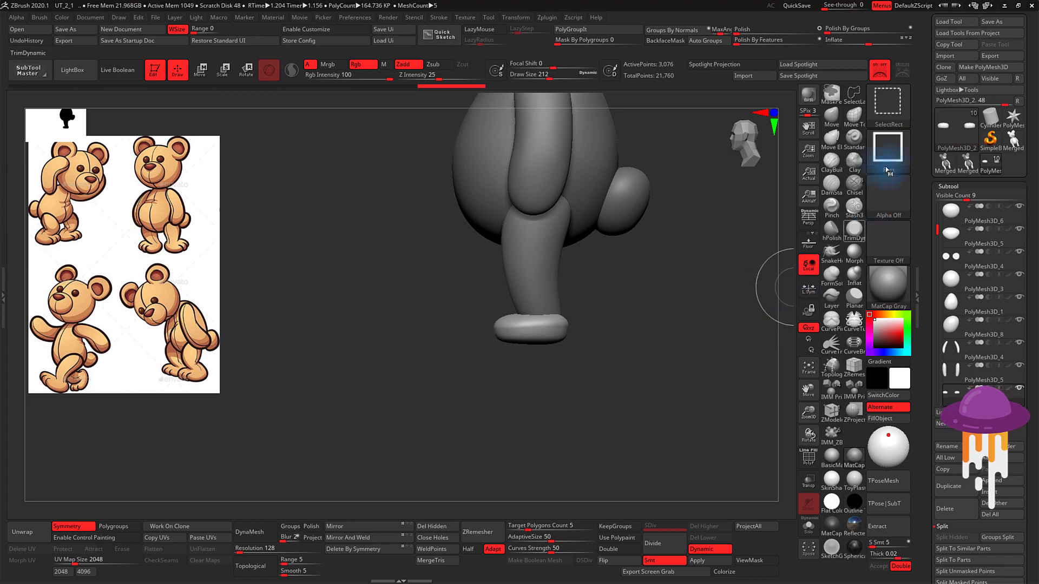
Step: Cut the underside of the foot flat with a straight TrimCurve line
key(ctrl+shift+b)
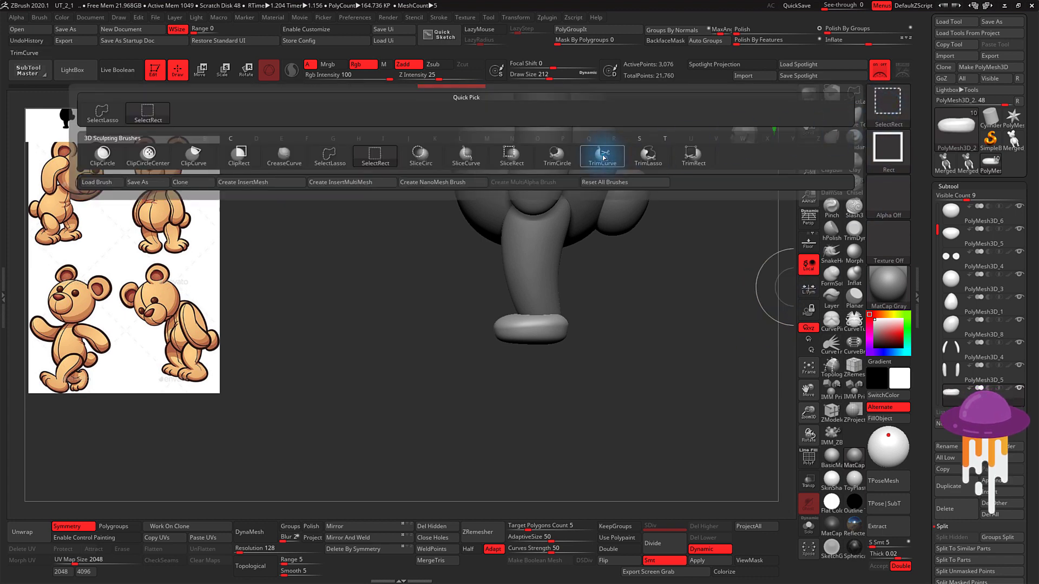
click(604, 157)
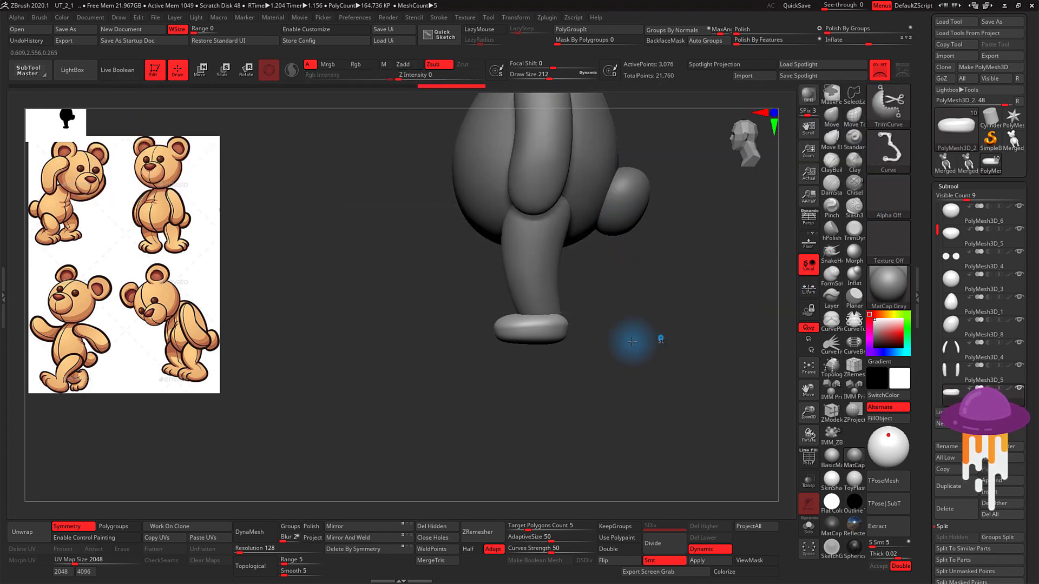
ctrl+shift+drag(660, 339, 445, 338)
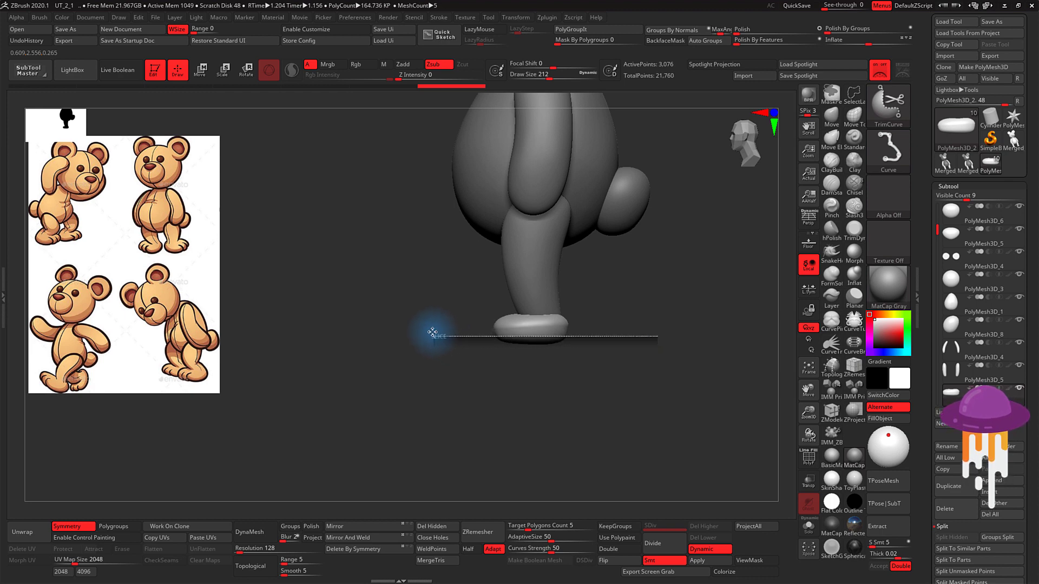
ctrl+shift+drag(433, 332, 424, 331)
mouse_move(639, 337)
mouse_down()
mouse_move(638, 290)
mouse_move(654, 259)
mouse_move(638, 302)
mouse_move(626, 297)
mouse_move(642, 323)
mouse_move(622, 336)
mouse_move(632, 254)
mouse_move(539, 337)
mouse_up()
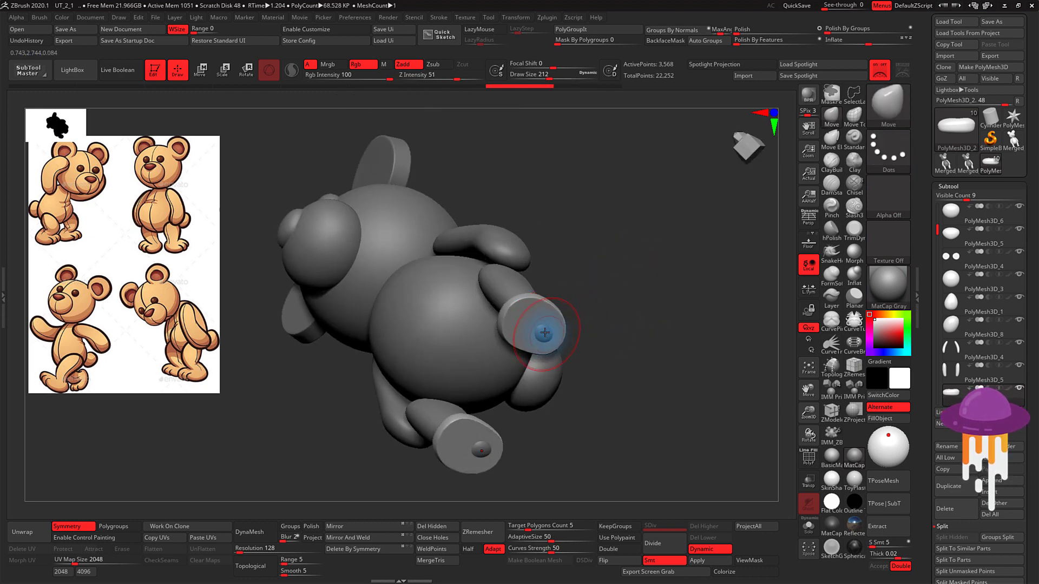
mouse_move(627, 313)
mouse_down()
mouse_move(622, 302)
mouse_move(628, 325)
mouse_move(562, 291)
mouse_up()
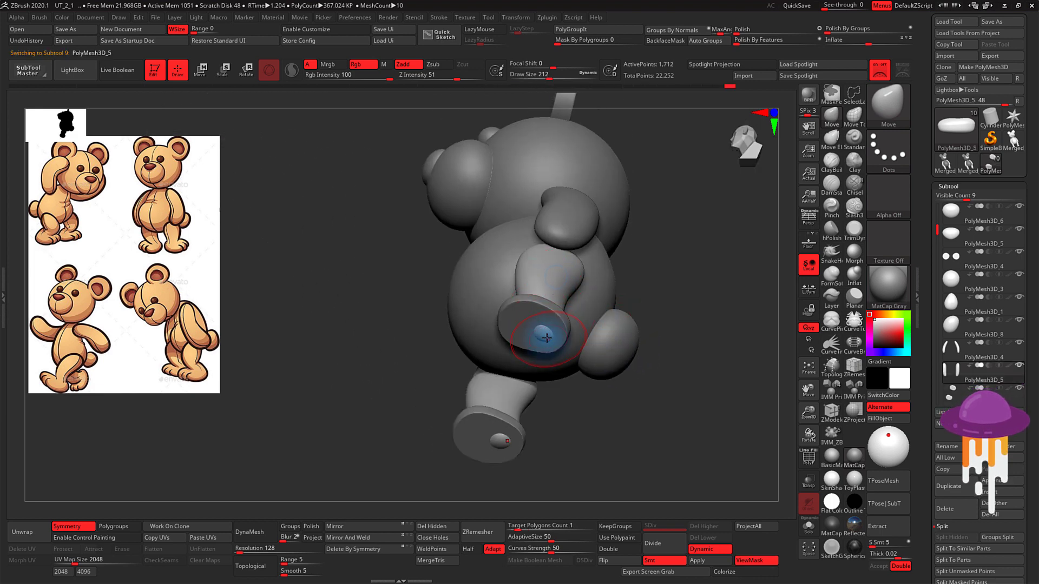
shift+drag(684, 304, 687, 299)
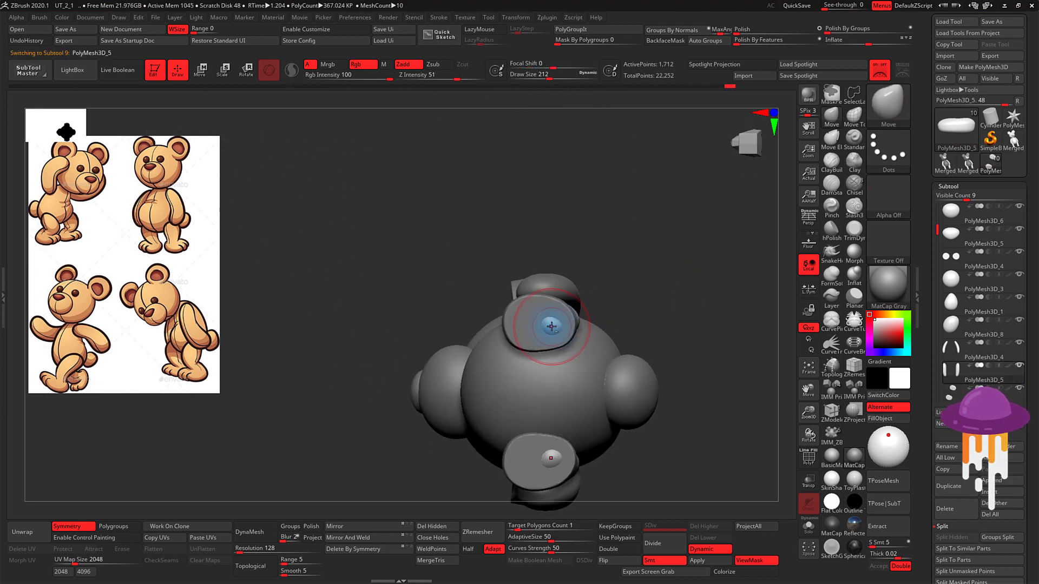
mouse_move(661, 291)
shift+mouse_down()
mouse_move(681, 337)
mouse_move(702, 285)
shift+mouse_up()
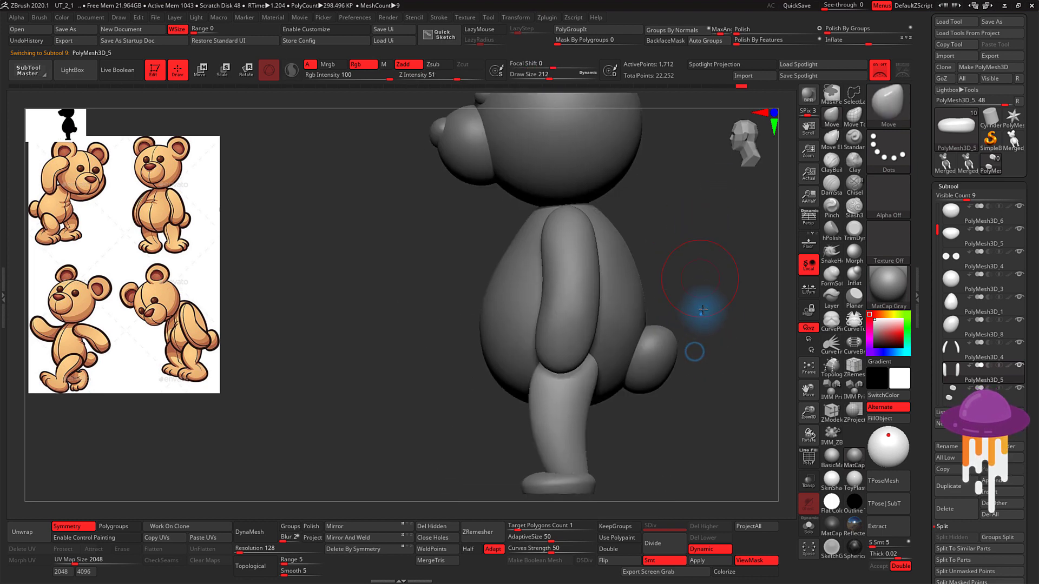
key(ctrl+shift)
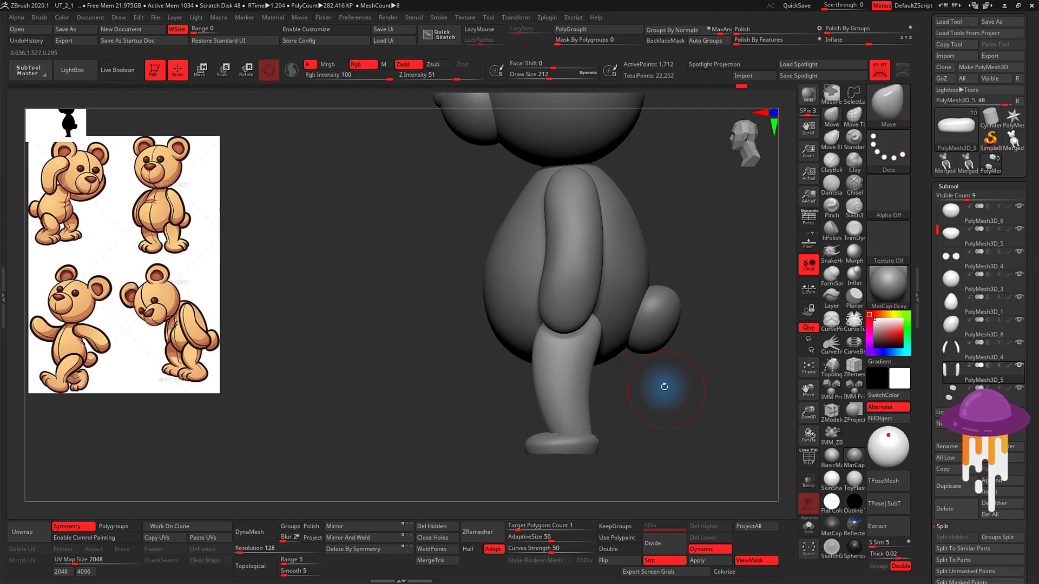
mouse_move(661, 383)
shift+mouse_down()
mouse_move(684, 386)
mouse_move(688, 371)
shift+mouse_up()
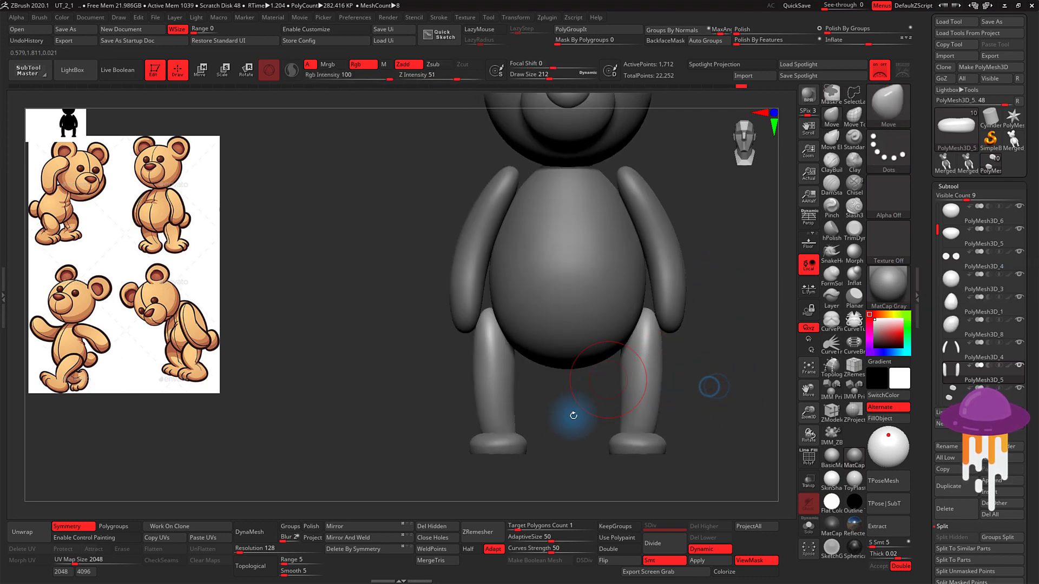
mouse_move(571, 417)
mouse_down()
mouse_move(576, 441)
mouse_move(574, 399)
mouse_up()
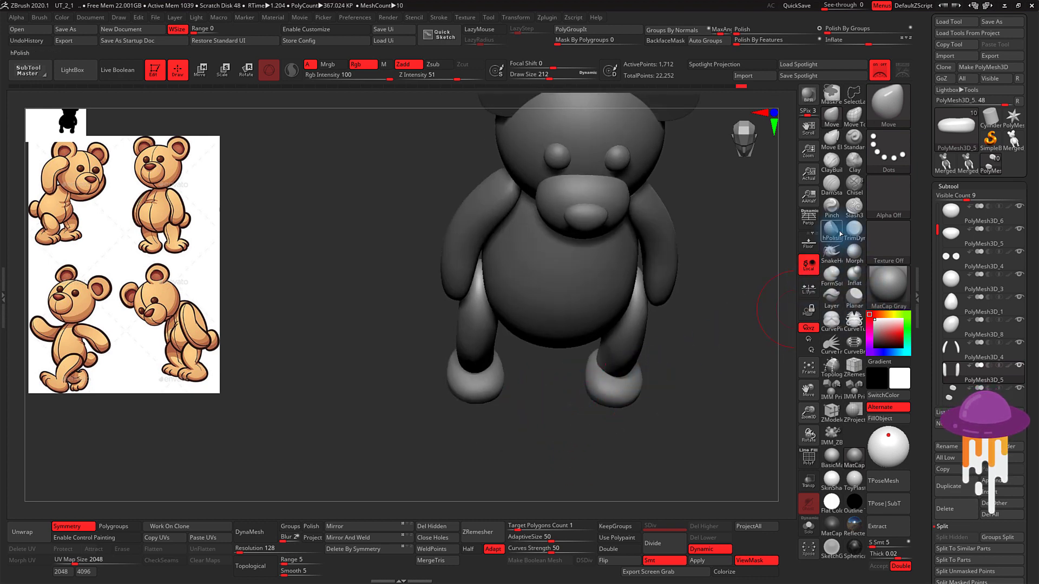
Step: Select the DamStandard brush with Draw Size 83 and LazyRadius 32
click(835, 187)
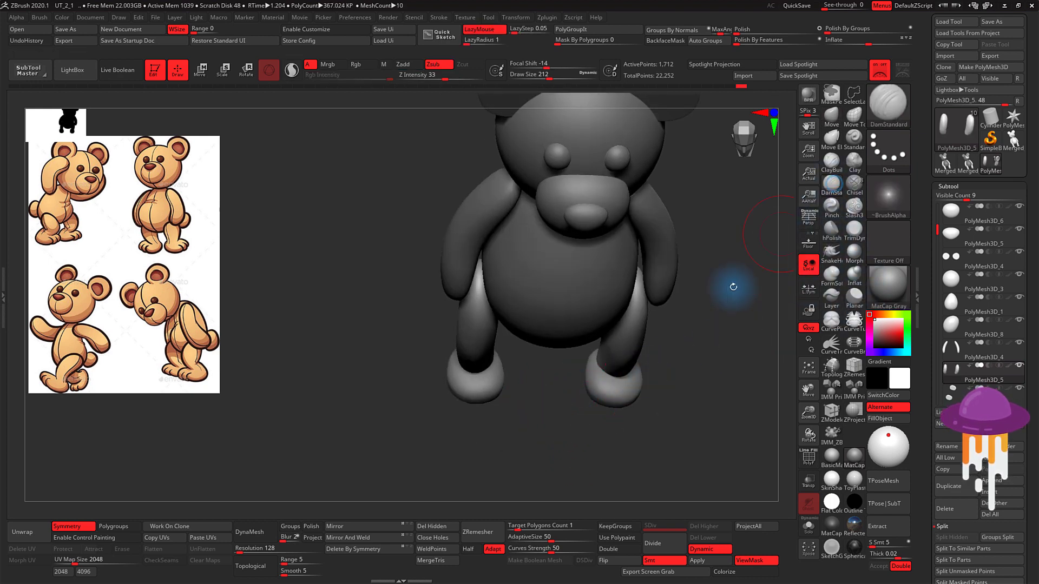
key(s)
drag(564, 391, 541, 391)
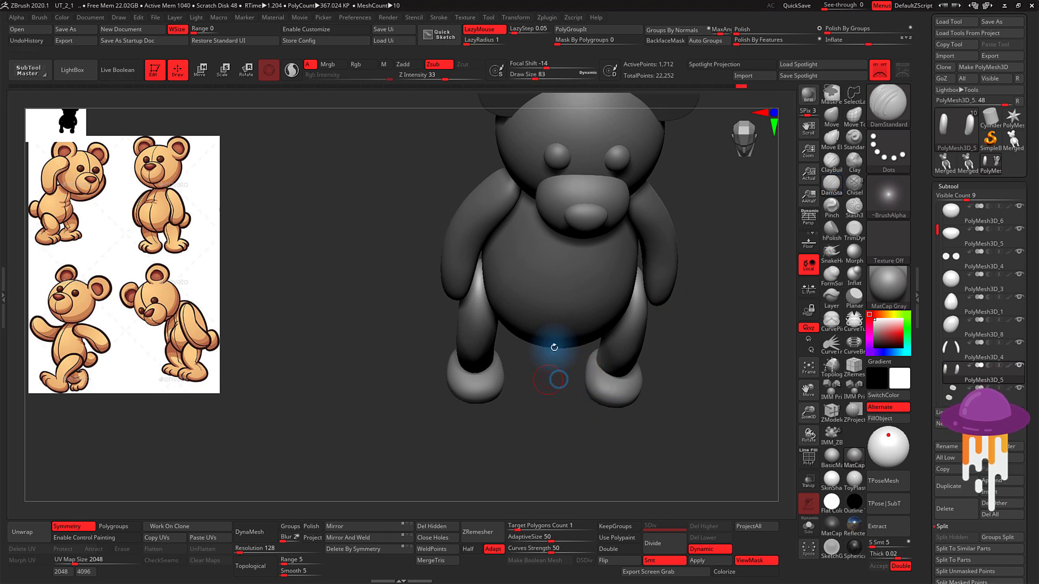
drag(470, 41, 479, 42)
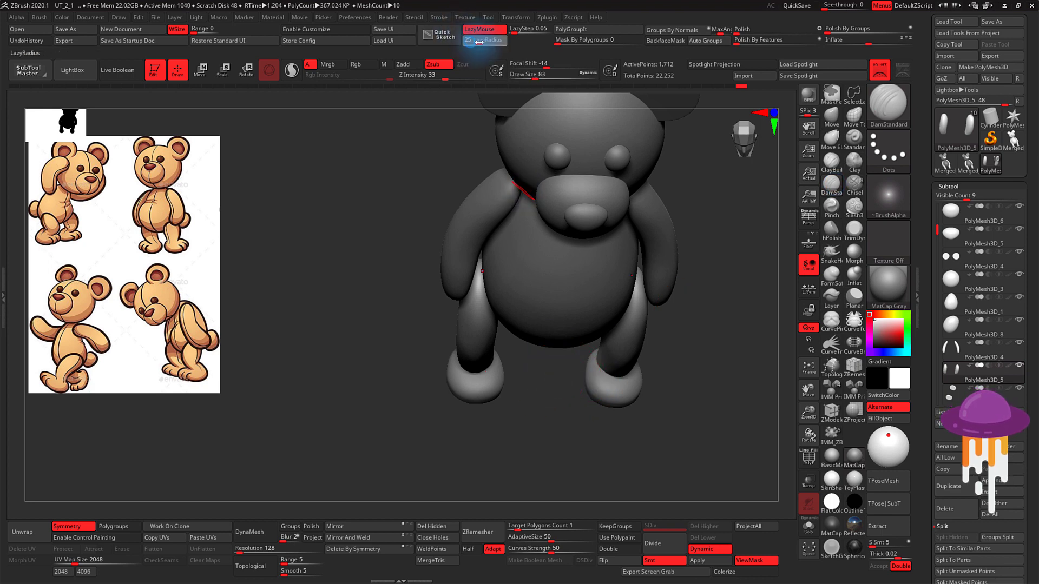
click(525, 30)
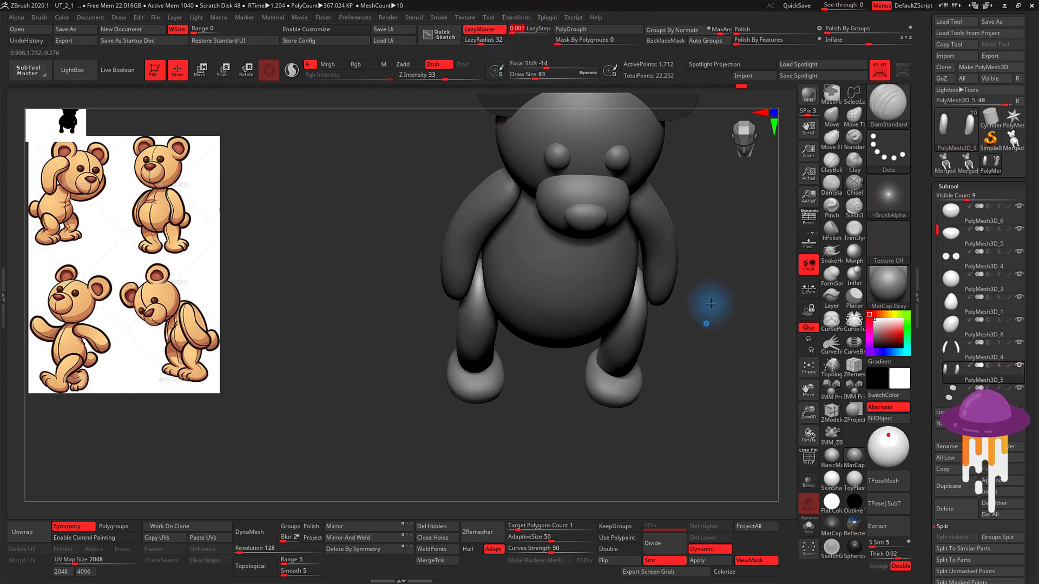
Step: Turn on Lazy Mouse in the Stroke settings with LazyStep 1
drag(706, 324, 725, 306)
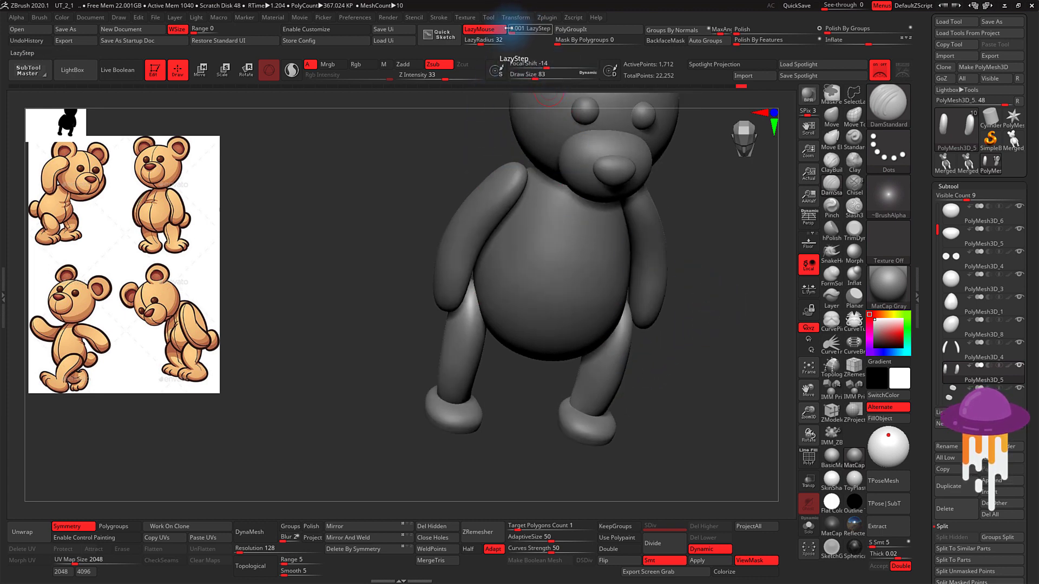
click(438, 18)
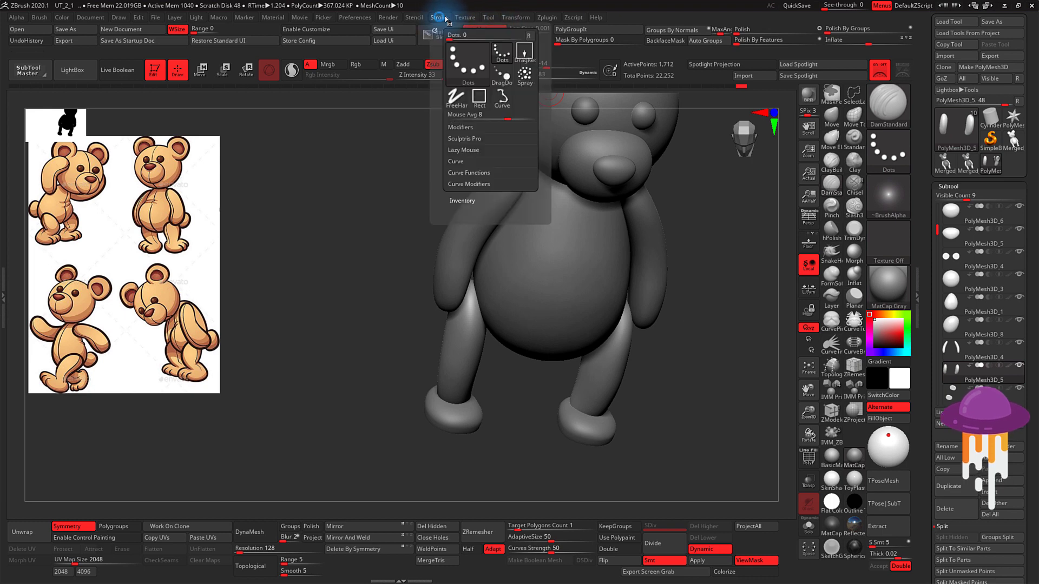
click(471, 150)
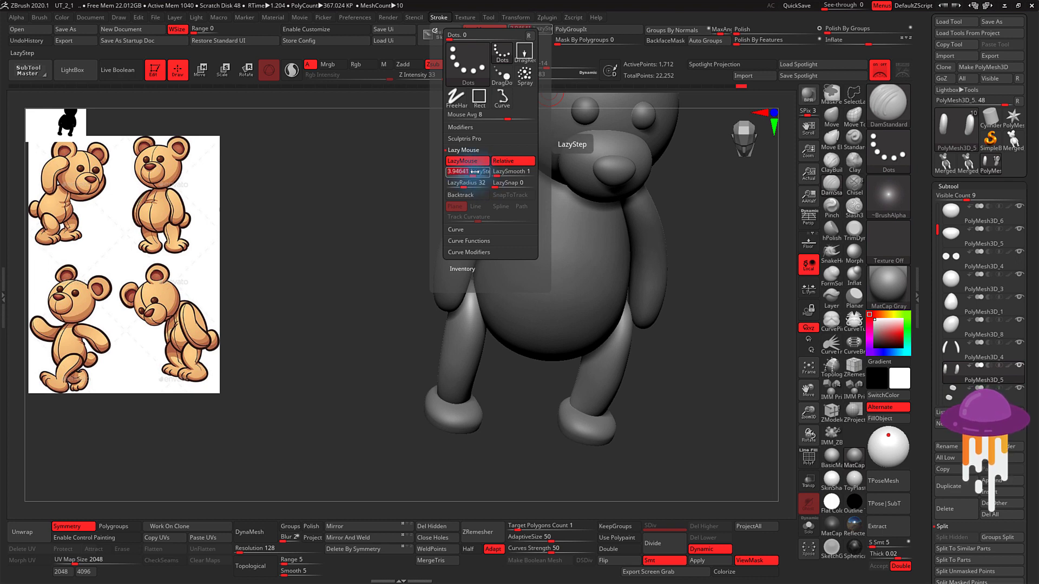
mouse_move(687, 283)
mouse_down()
mouse_move(715, 301)
mouse_move(532, 357)
mouse_up()
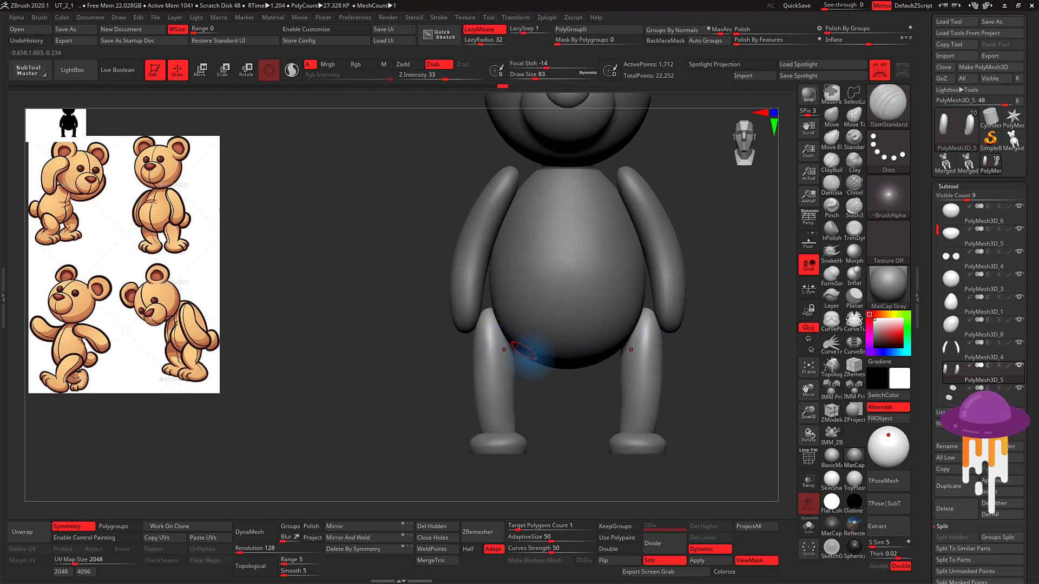
Step: Set LazyStep to 0.001 and test a stroke on the leg, then undo it
mouse_move(543, 384)
mouse_down()
mouse_move(584, 418)
mouse_move(628, 428)
mouse_move(631, 354)
mouse_move(480, 271)
mouse_up()
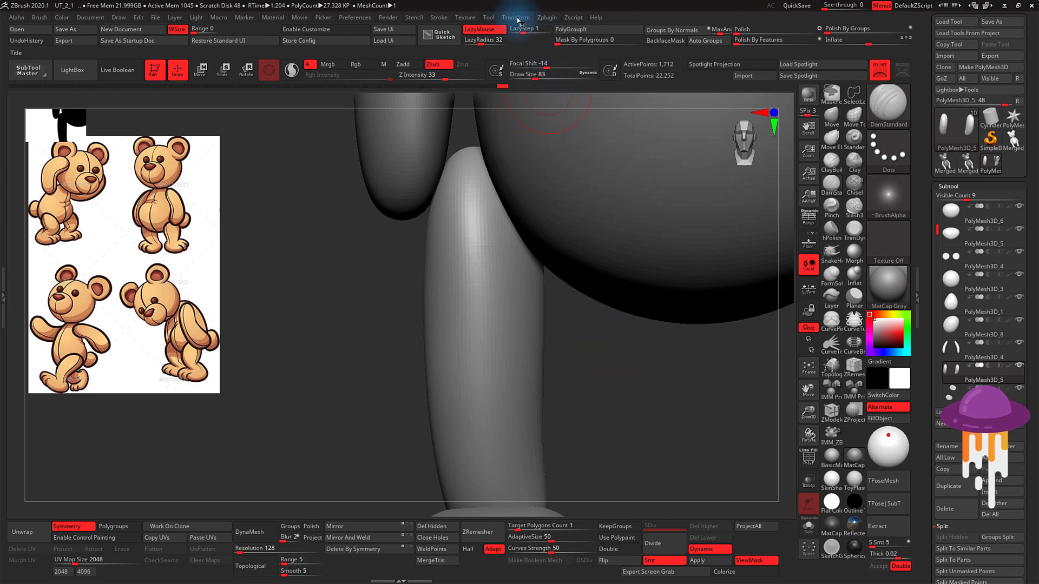
drag(532, 29, 530, 28)
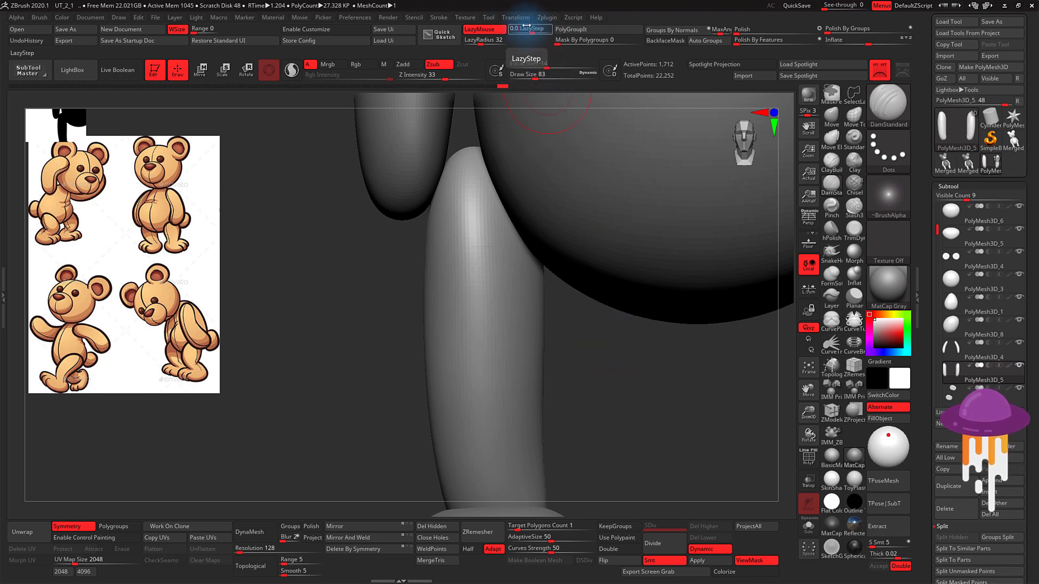
drag(470, 222, 476, 433)
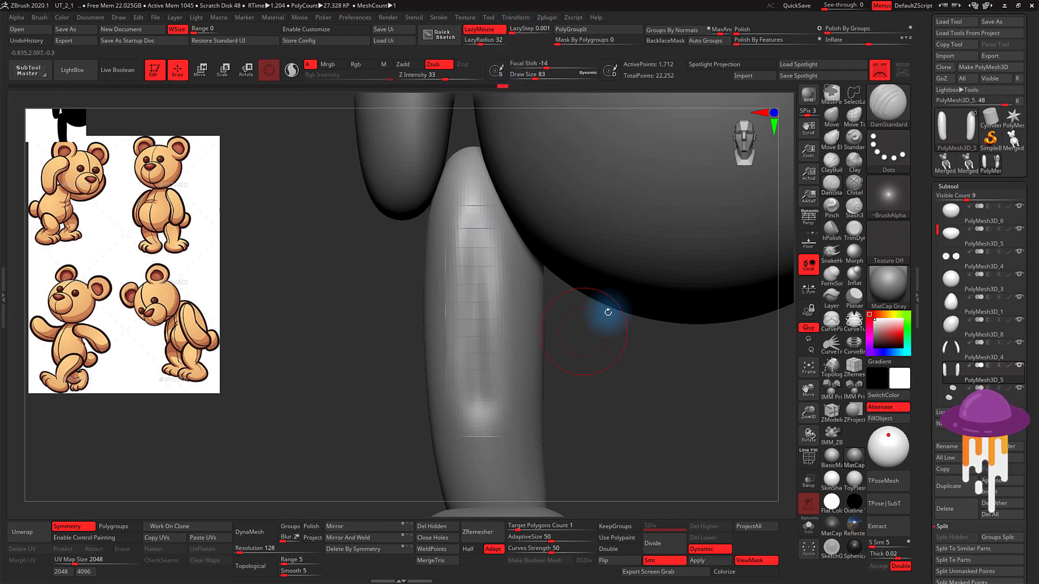
key(ctrl)
key(ctrl+z)
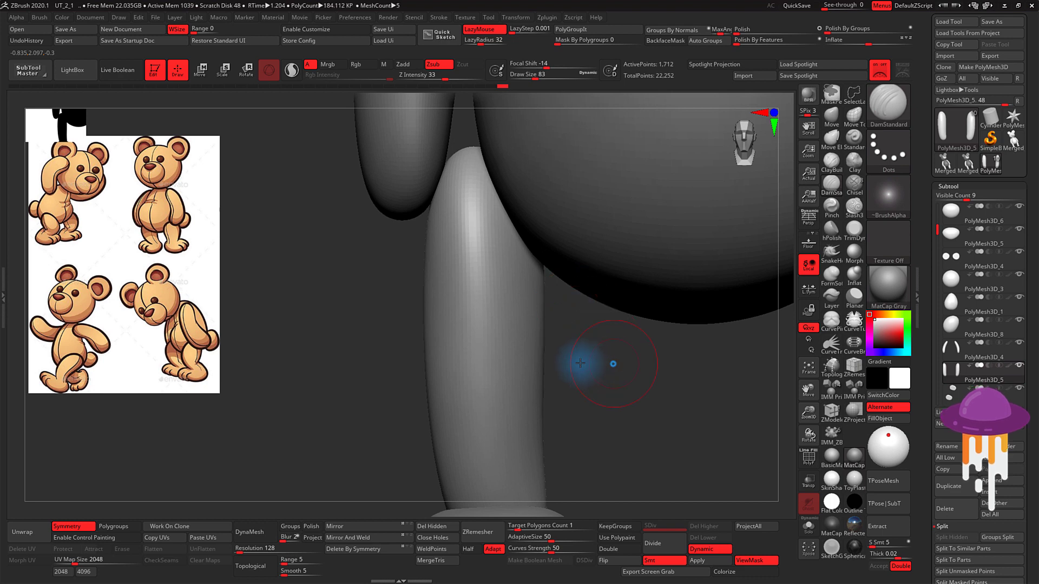
Step: Test and undo two more grooves on the leg, then set Draw Size to 31
mouse_move(577, 365)
mouse_down()
mouse_move(610, 355)
mouse_move(599, 369)
mouse_up()
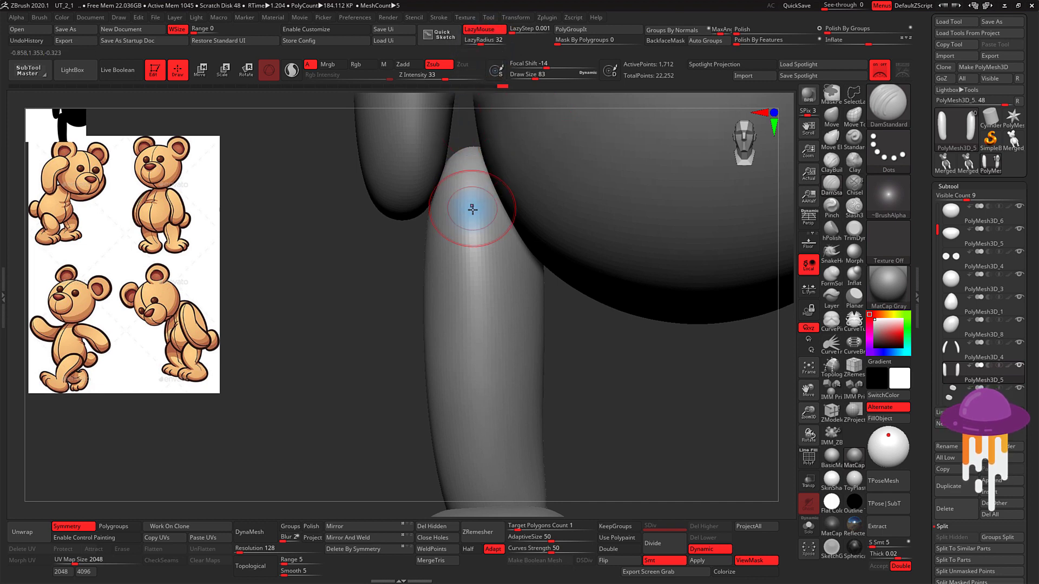
drag(475, 192, 475, 260)
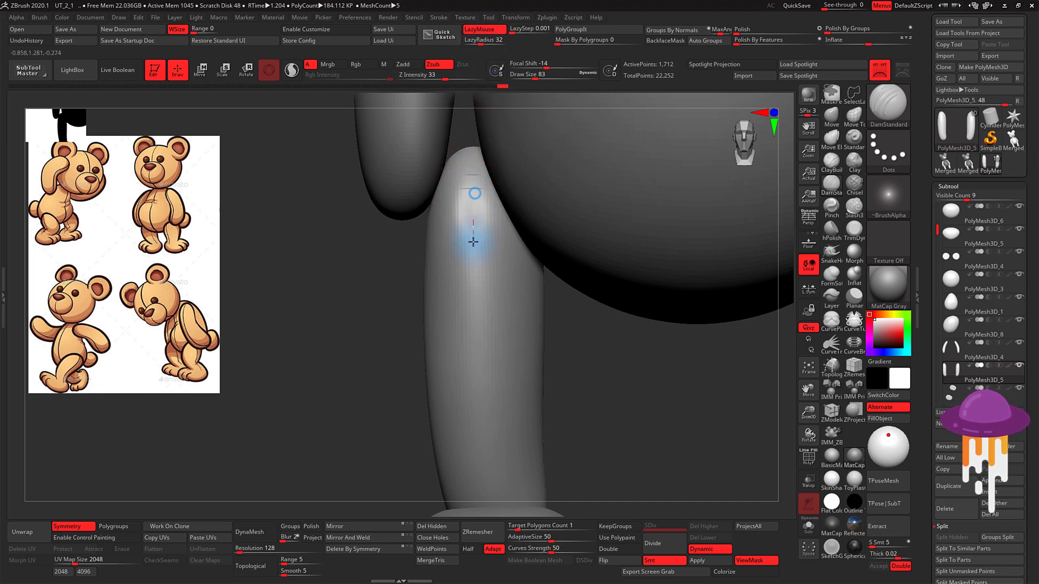
key(ctrl+z)
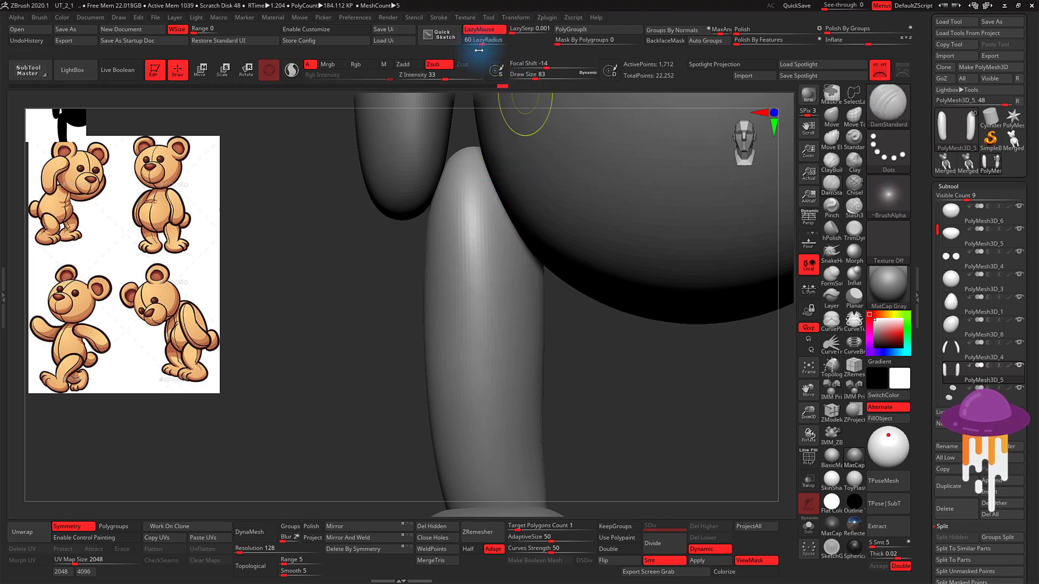
drag(475, 215, 477, 297)
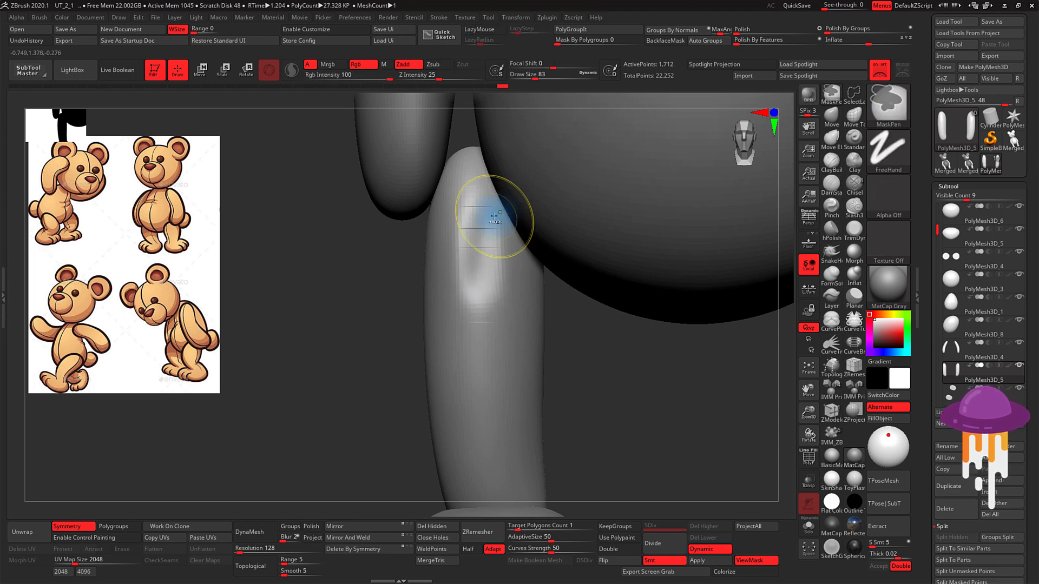
key(ctrl+z)
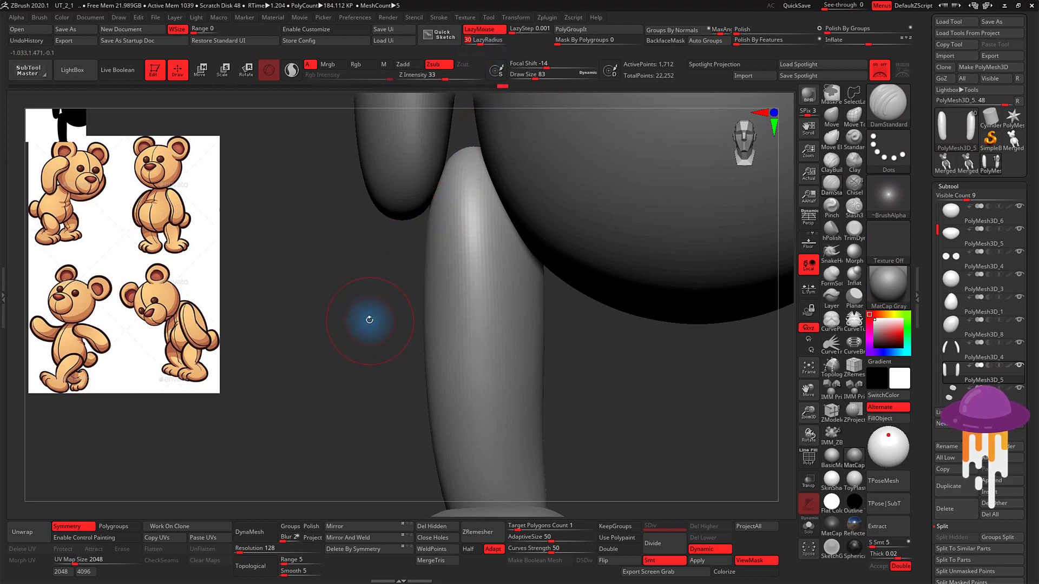
key(s)
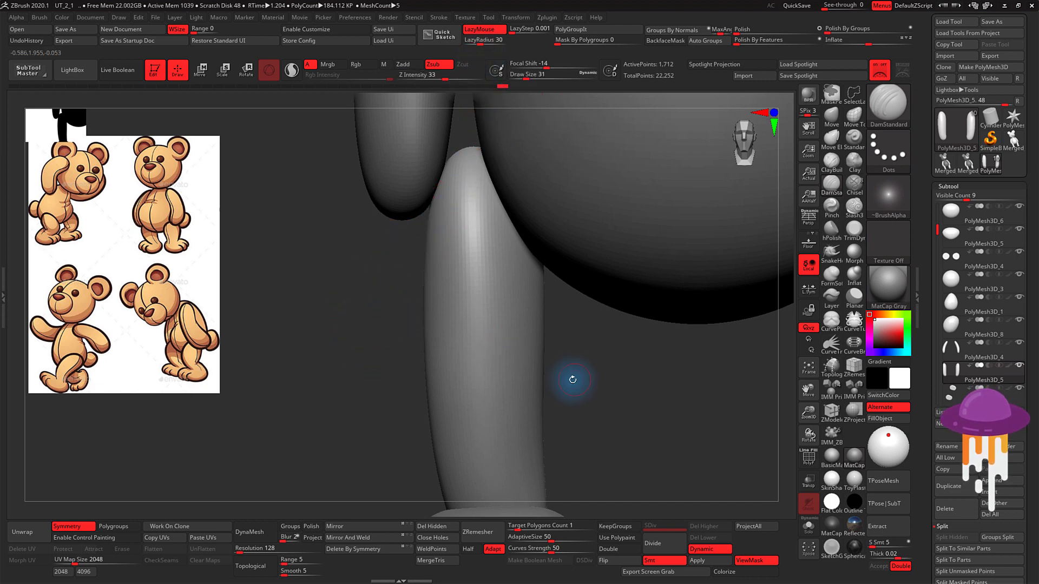
drag(589, 382, 615, 349)
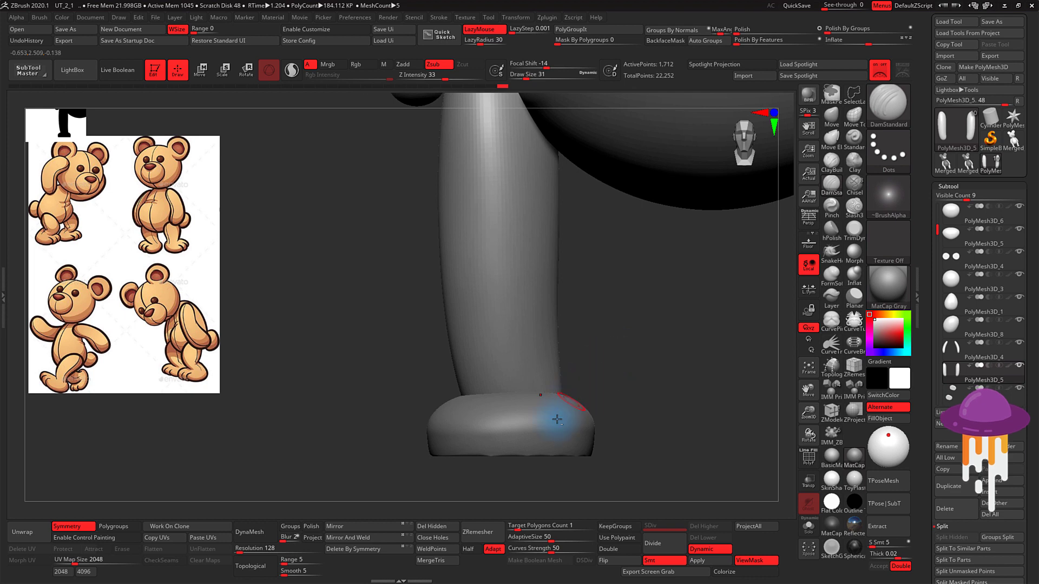
Step: Select the PolyMesh3D_2 foot subtool and ZRemesh it with KeepGroups on
alt+click(551, 422)
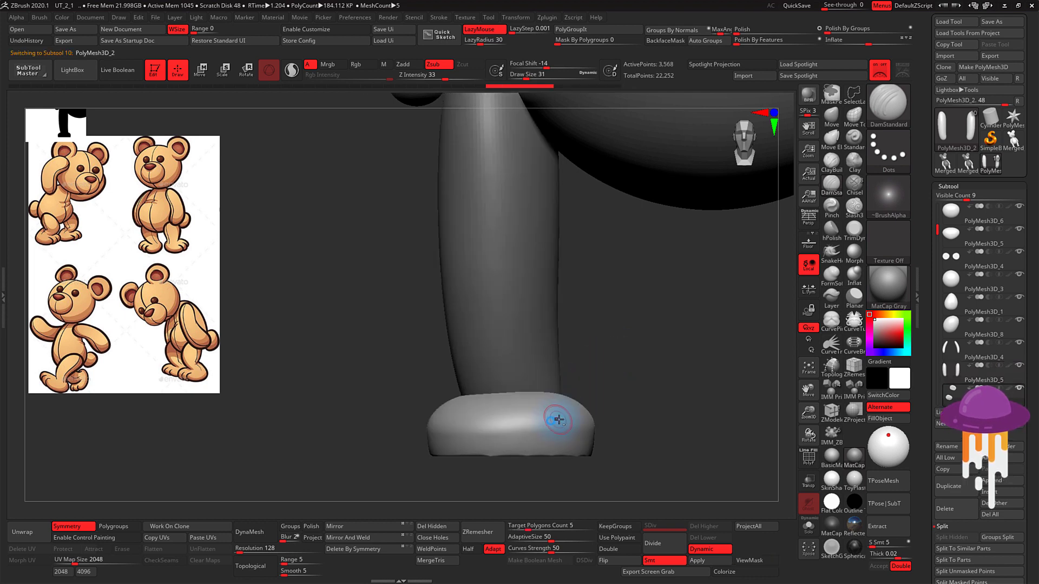
mouse_move(655, 388)
mouse_down()
mouse_move(666, 323)
mouse_move(666, 408)
mouse_move(731, 456)
mouse_up()
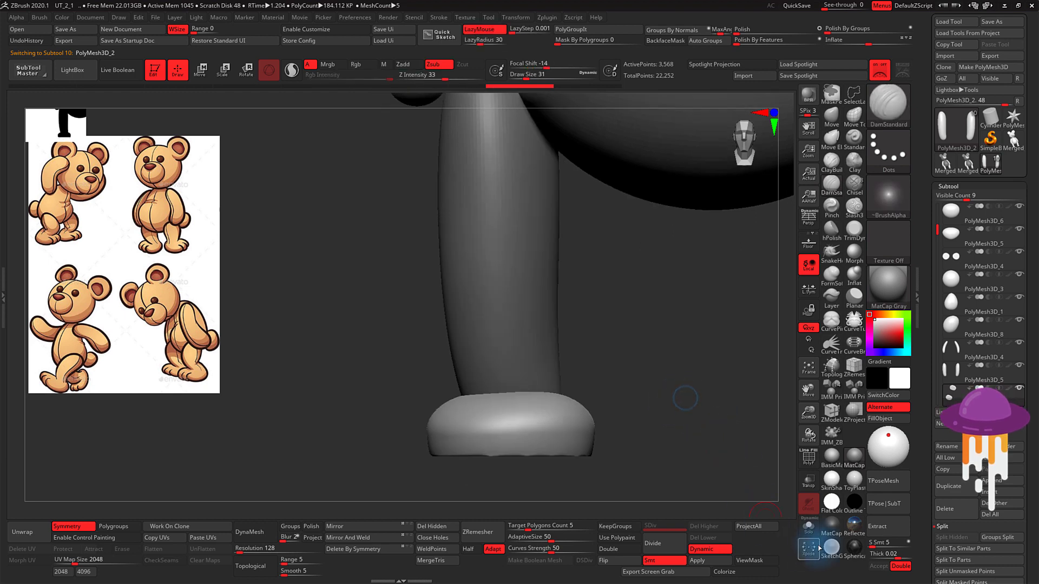
click(811, 459)
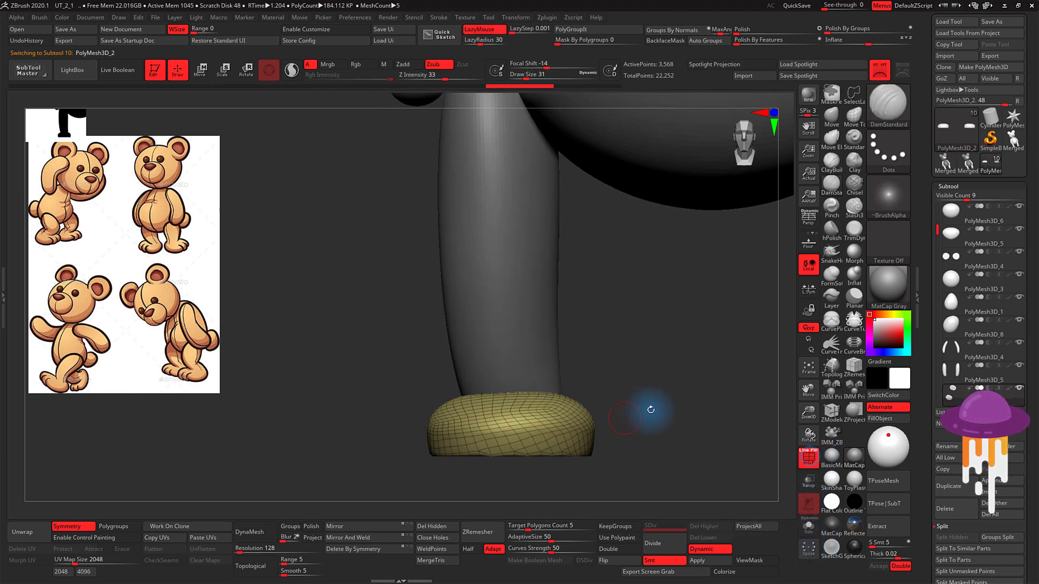
mouse_move(653, 409)
mouse_down()
mouse_move(626, 424)
mouse_move(656, 406)
mouse_up()
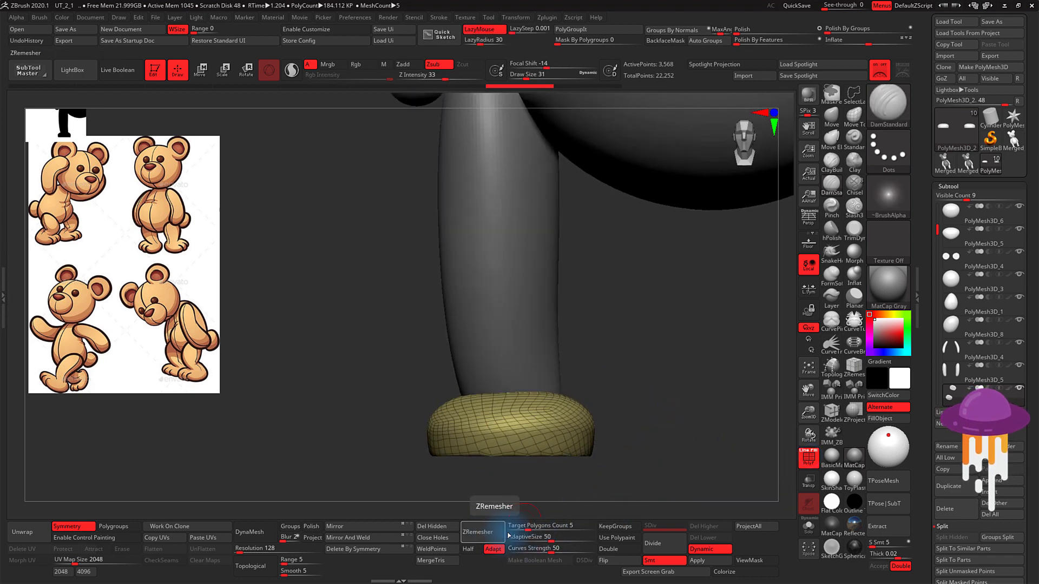
drag(538, 525, 535, 525)
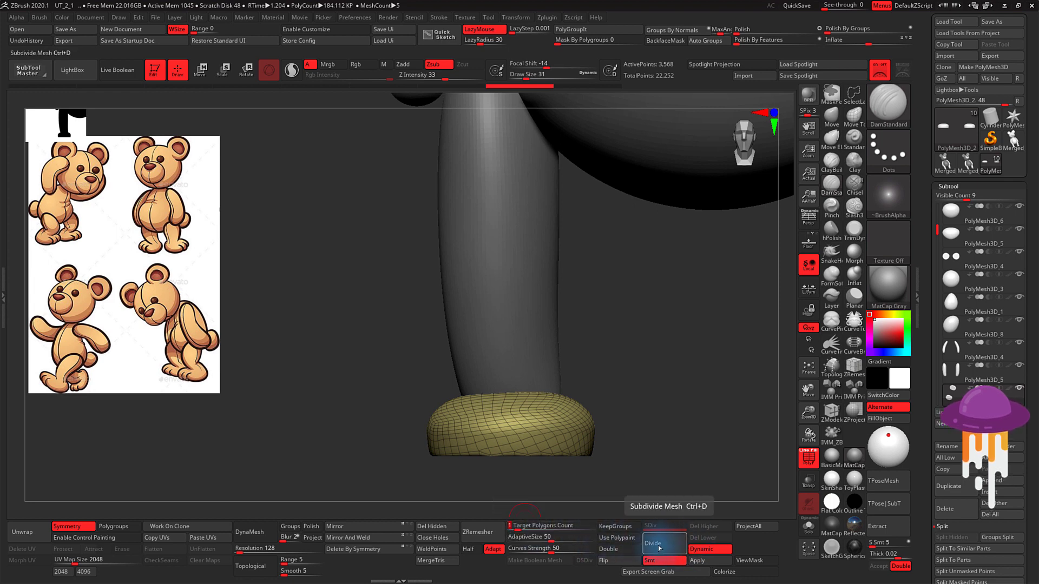
click(626, 530)
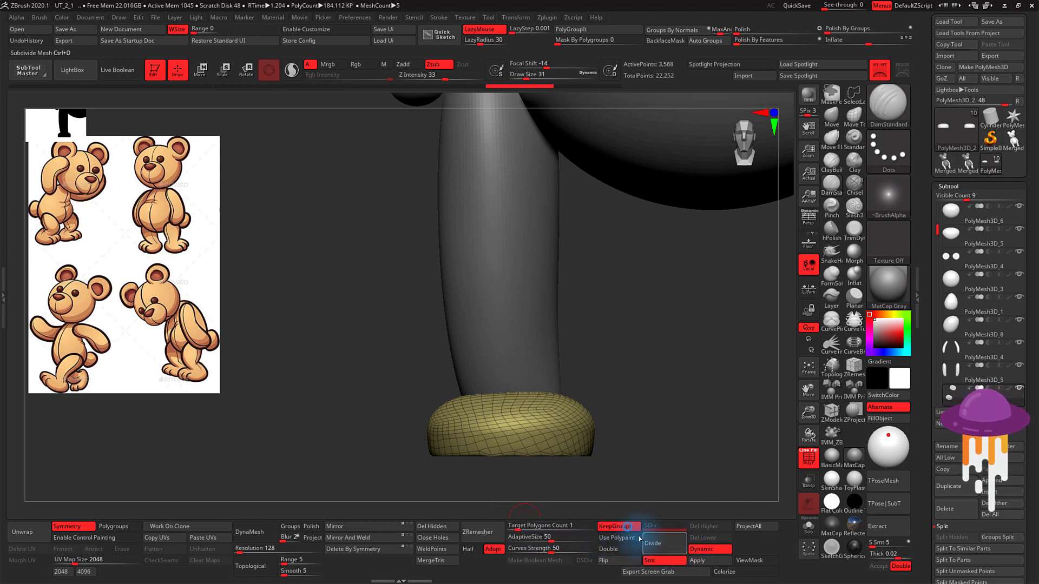
click(490, 535)
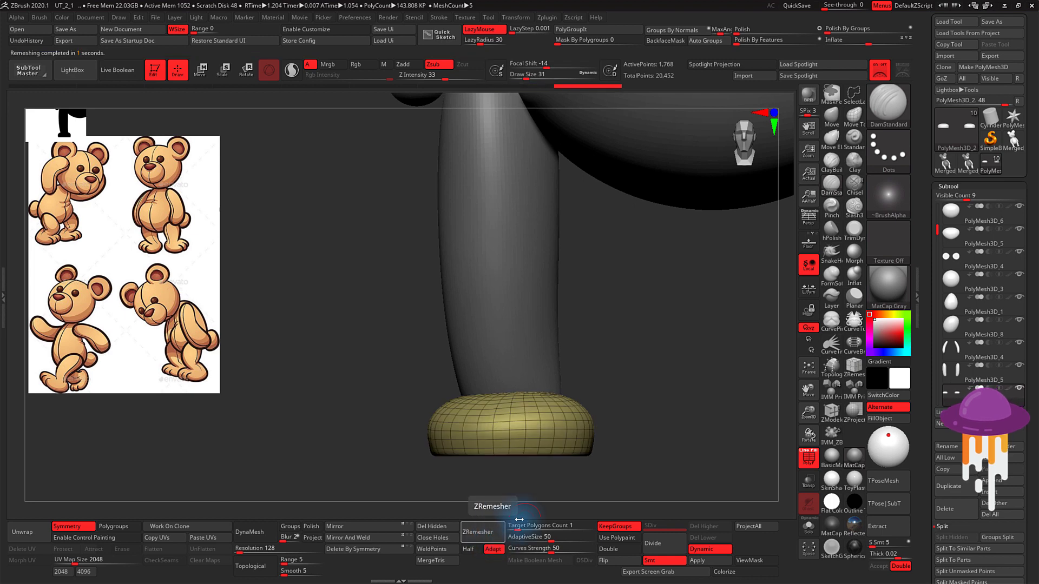
Step: Turn off the PolyF wireframe and orbit around the remeshed foot to inspect it
mouse_move(654, 421)
mouse_down()
mouse_move(615, 418)
mouse_move(649, 424)
mouse_move(660, 339)
mouse_move(668, 367)
mouse_move(644, 408)
mouse_move(655, 425)
mouse_move(675, 420)
mouse_move(664, 412)
mouse_up()
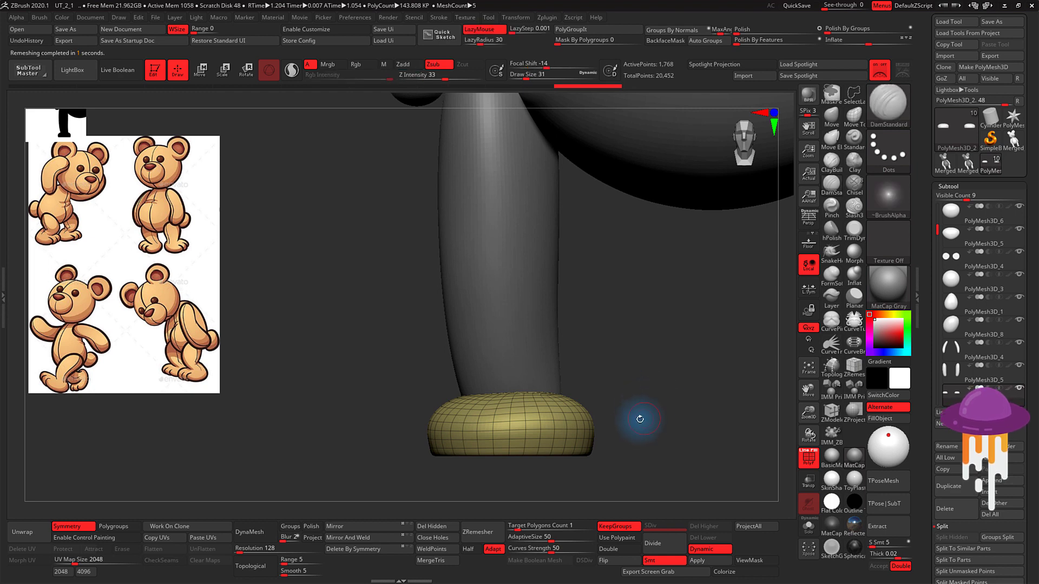
mouse_move(658, 391)
mouse_down()
mouse_move(647, 435)
mouse_move(591, 406)
mouse_up()
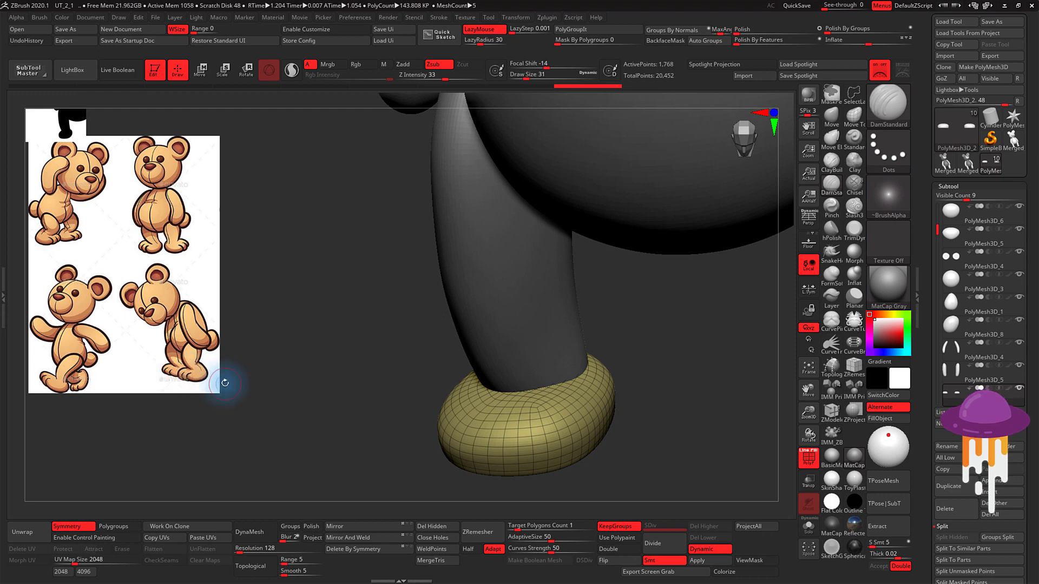
click(810, 463)
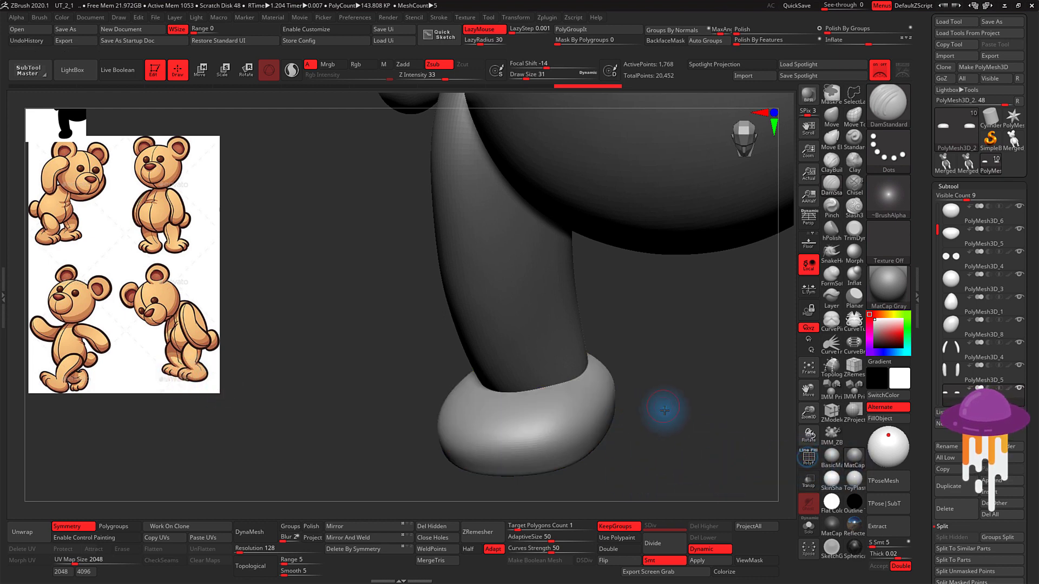
drag(661, 411, 671, 416)
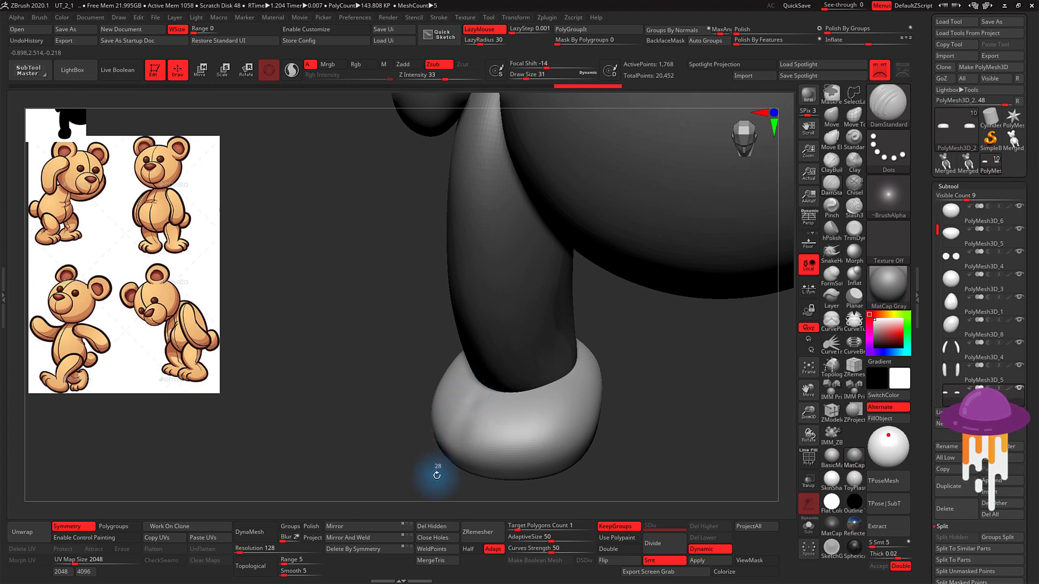
drag(681, 422, 666, 405)
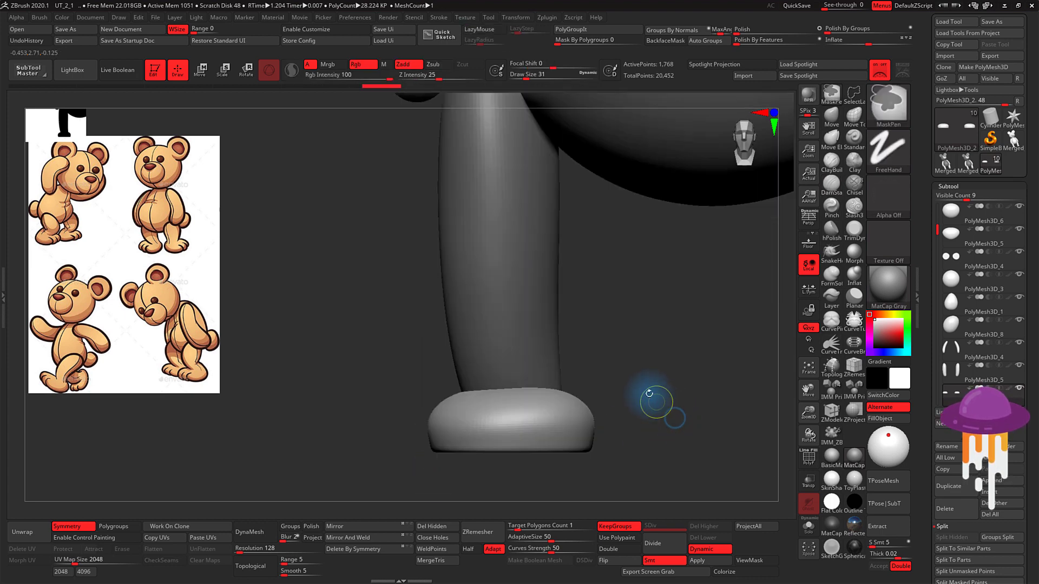
mouse_move(676, 355)
mouse_down()
mouse_move(585, 325)
mouse_move(463, 86)
mouse_move(475, 79)
mouse_up()
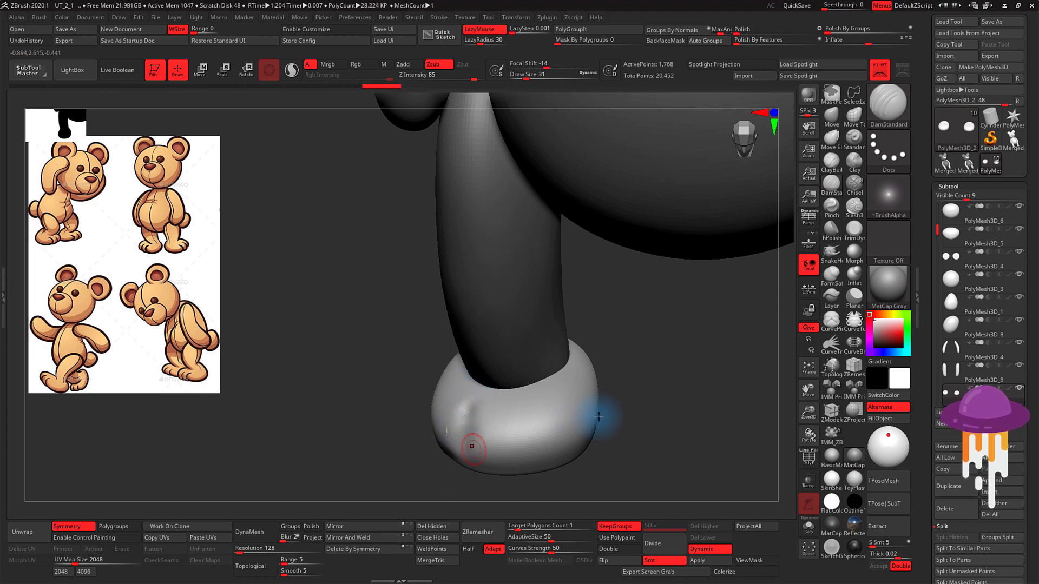
Step: Undo the test dent, set brush size 16, and project the detail onto the new foot mesh
key(ctrl+z)
key(s)
drag(668, 384, 660, 385)
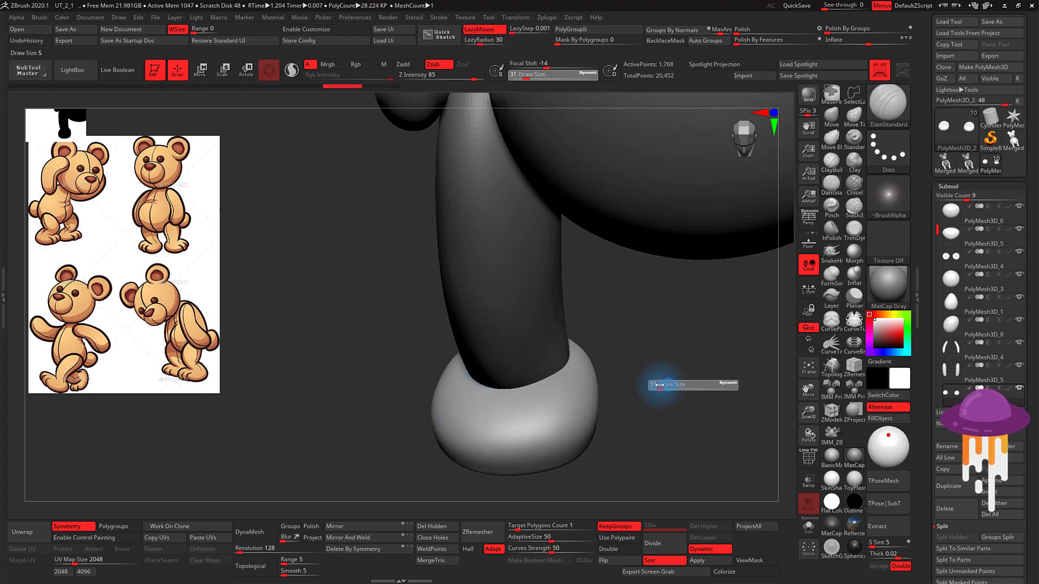
click(476, 401)
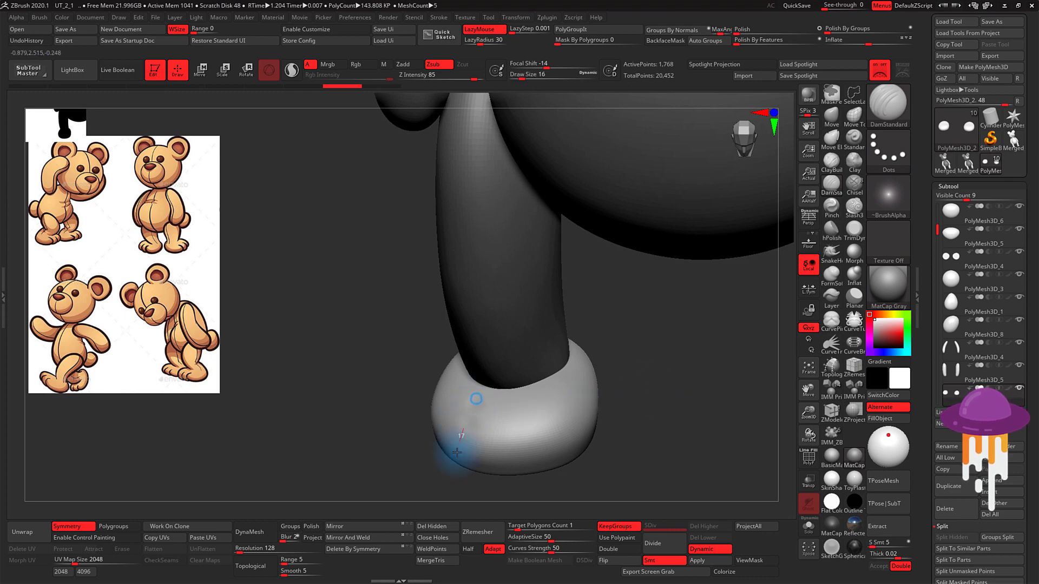
mouse_move(675, 389)
mouse_down()
mouse_move(694, 399)
mouse_move(690, 416)
mouse_move(675, 394)
mouse_move(662, 401)
mouse_move(673, 405)
mouse_up()
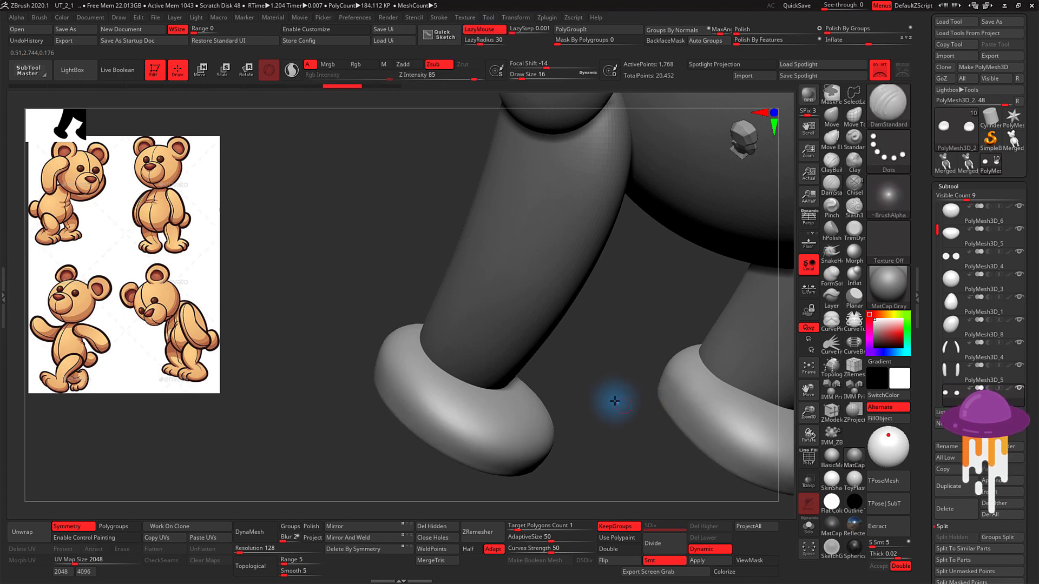
drag(615, 398, 533, 391)
click(312, 538)
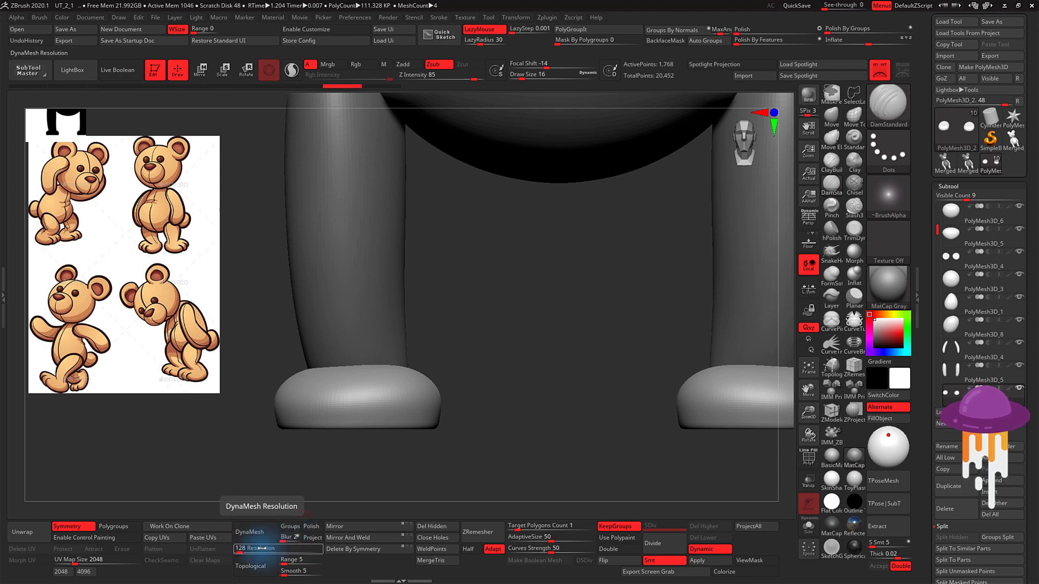
Step: Set DynaMesh resolution 600, Divide the foot twice, then DynaMesh it without freezing subdivision levels
click(262, 549)
text(600)
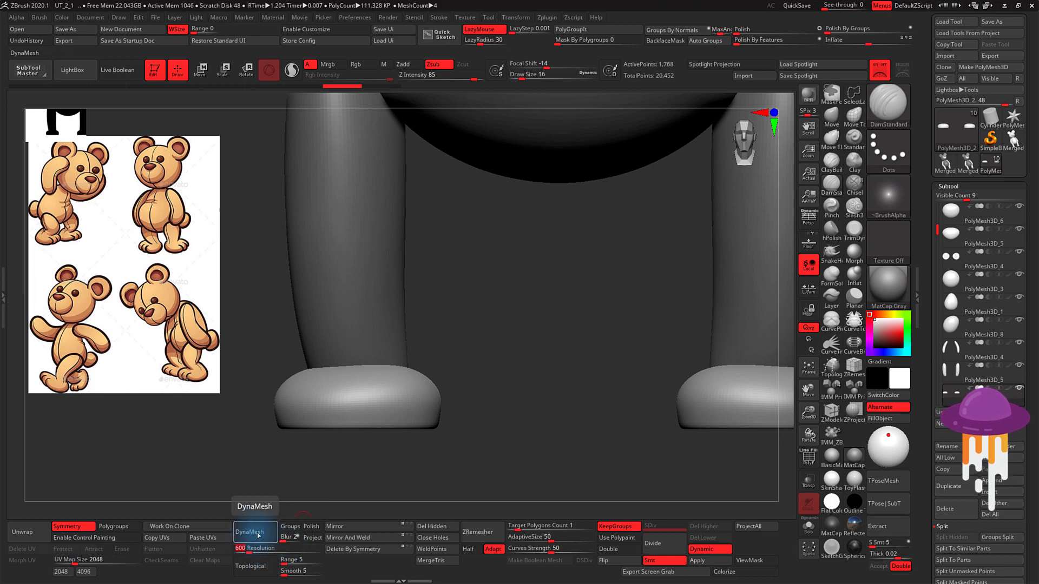
click(262, 534)
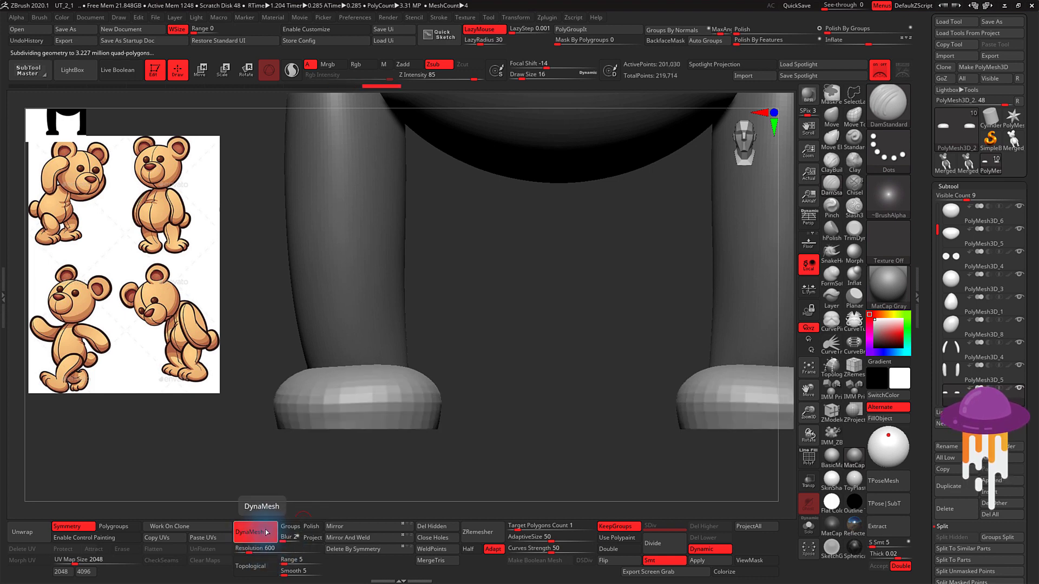
key(ctrl+z)
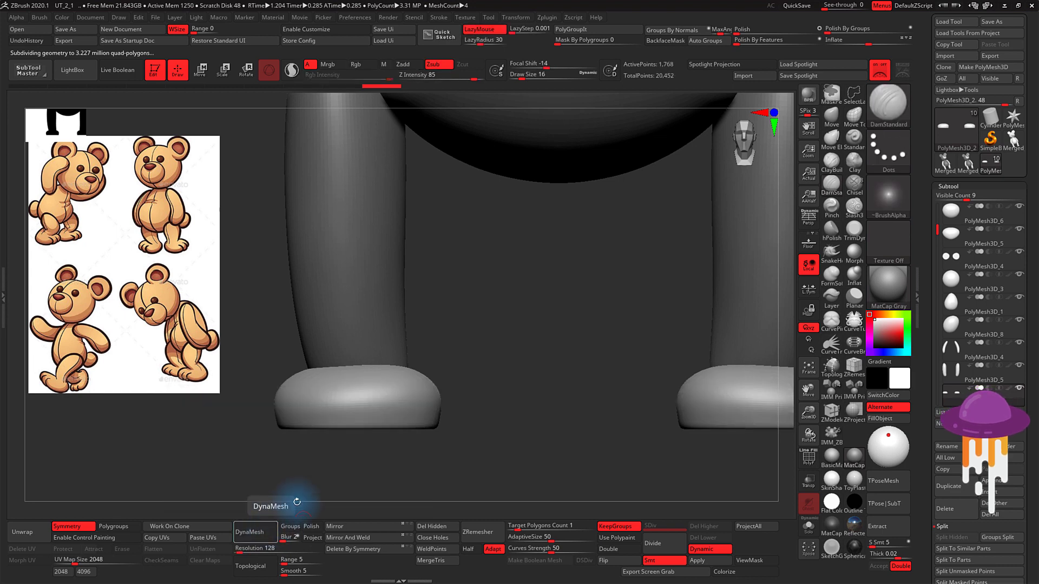
click(666, 540)
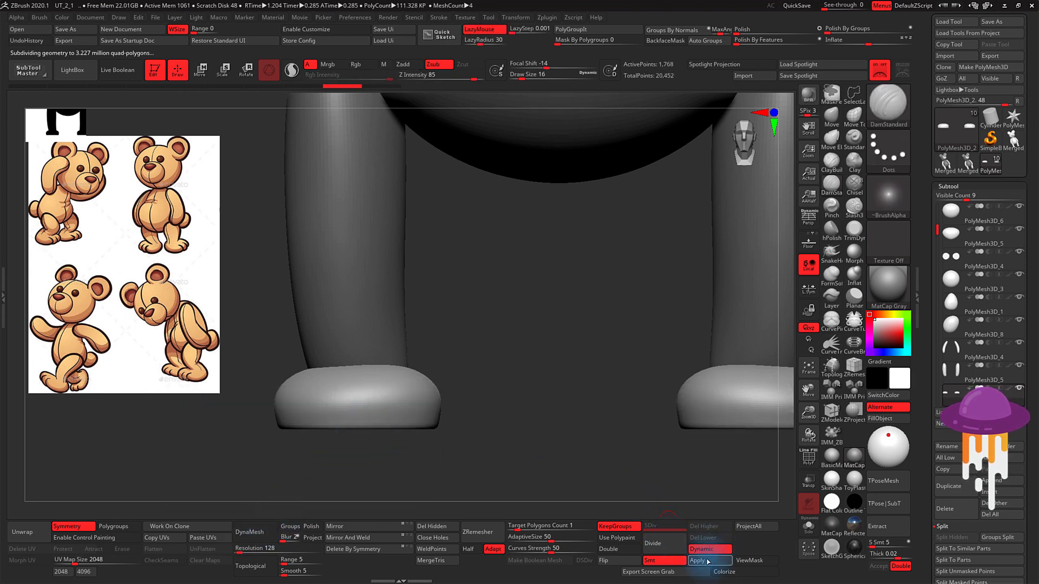
click(666, 540)
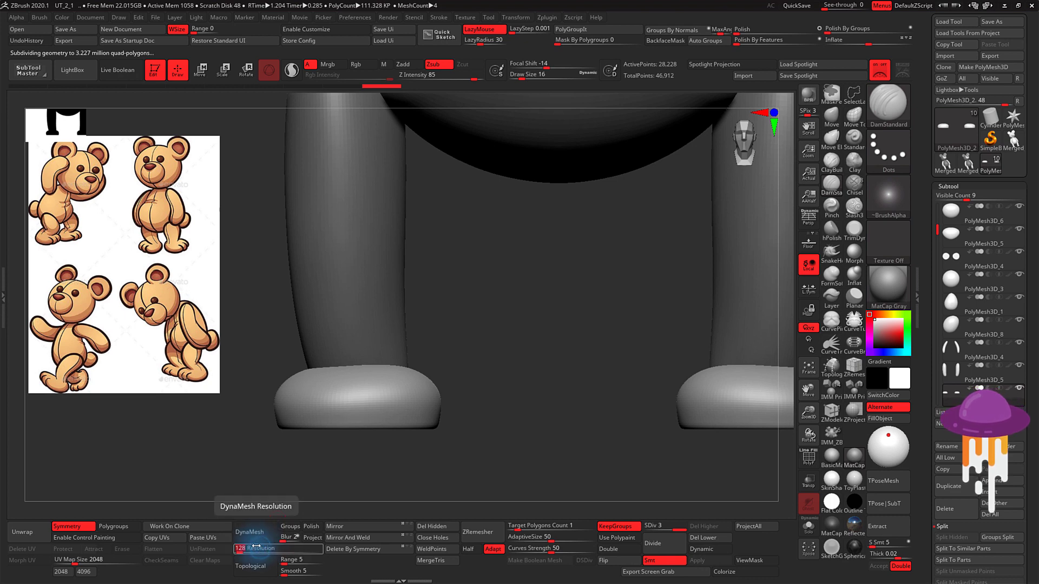
click(256, 529)
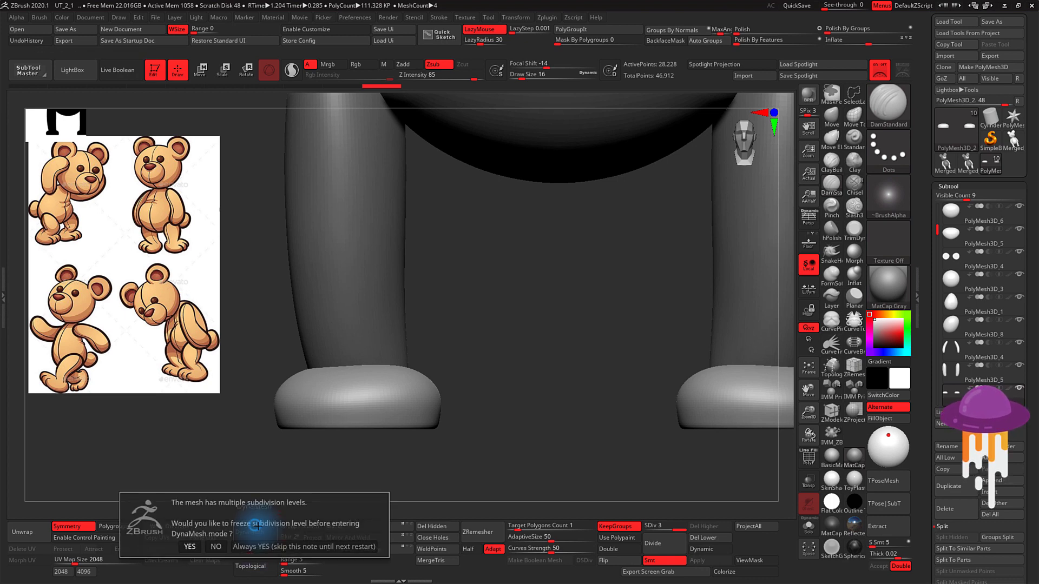
click(217, 547)
click(235, 537)
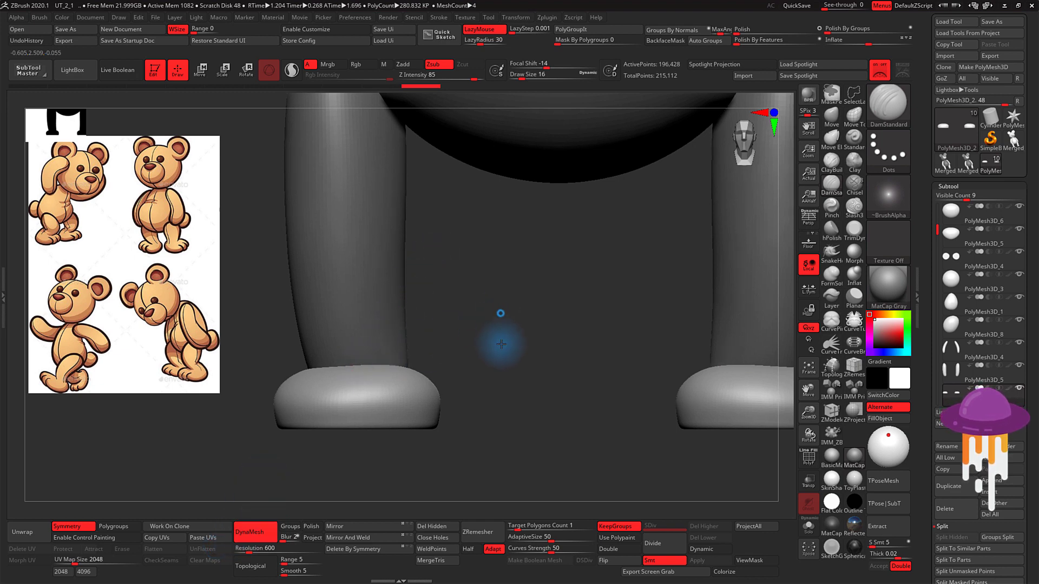
Step: Test a DamStandard toe groove, undo it, and set strength 23 and draw size 29
drag(499, 341, 522, 348)
click(330, 422)
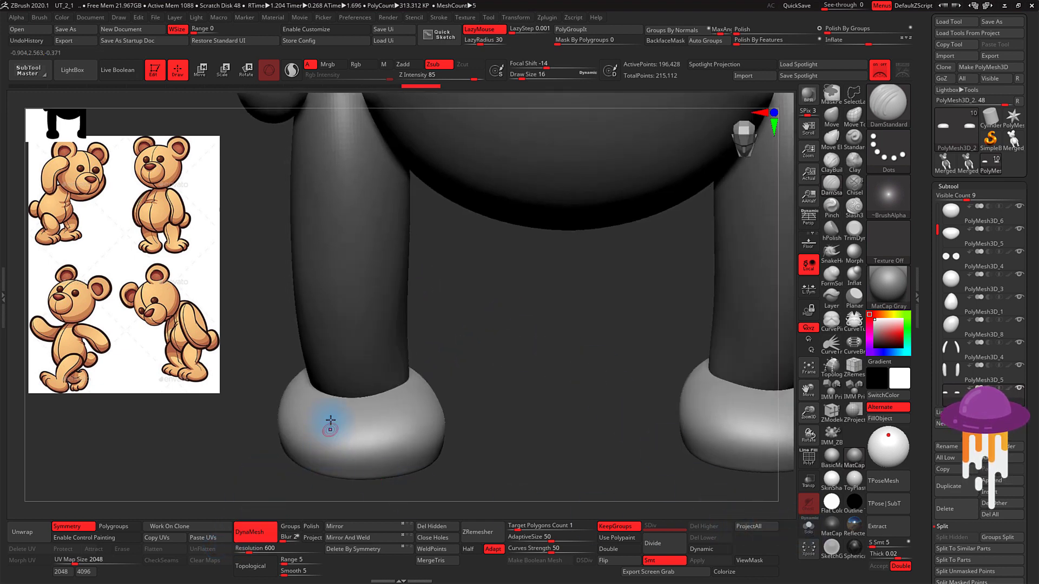
drag(326, 440, 323, 464)
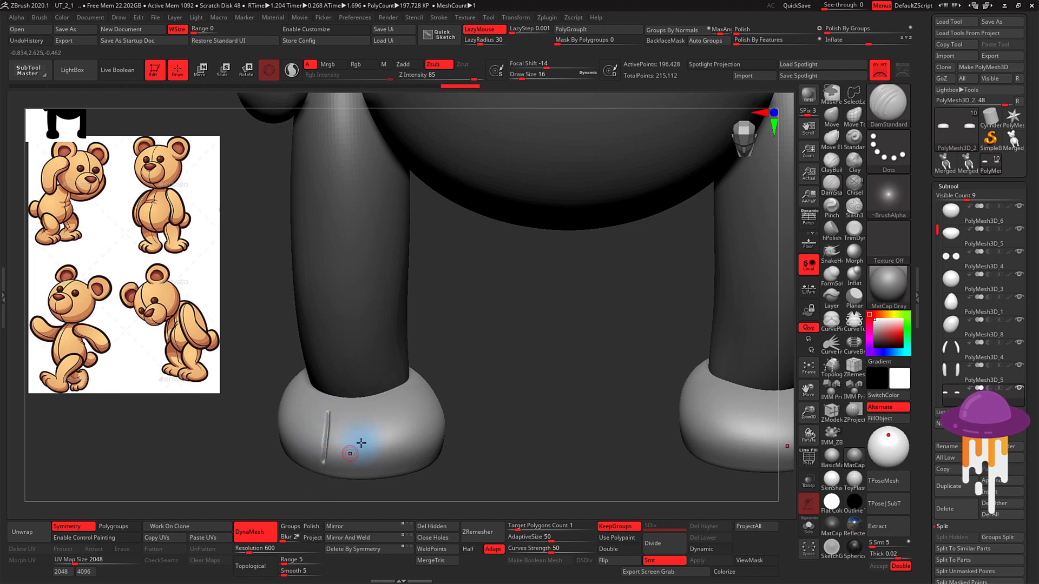
key(ctrl+z)
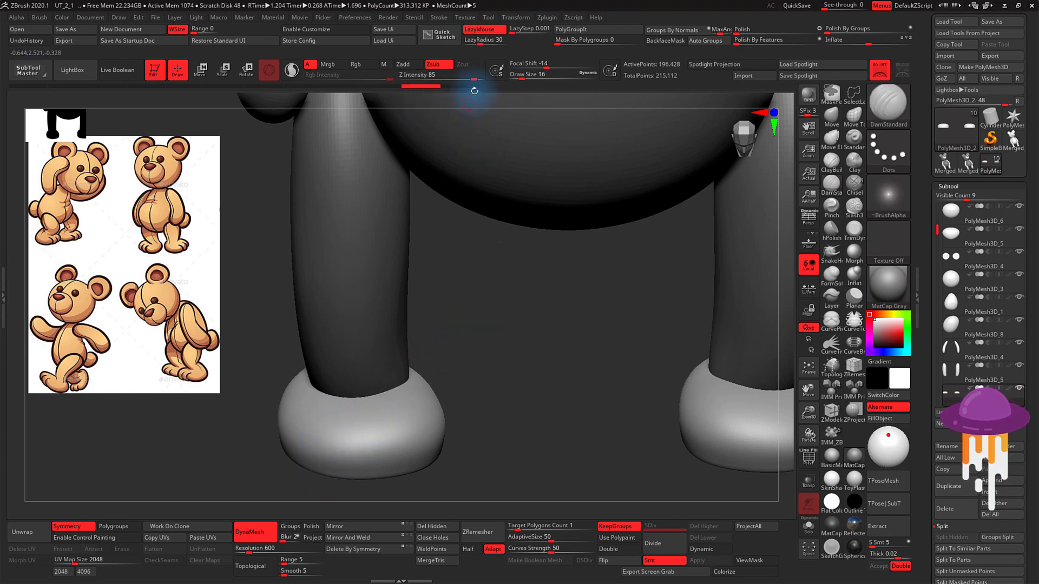
drag(472, 78, 437, 81)
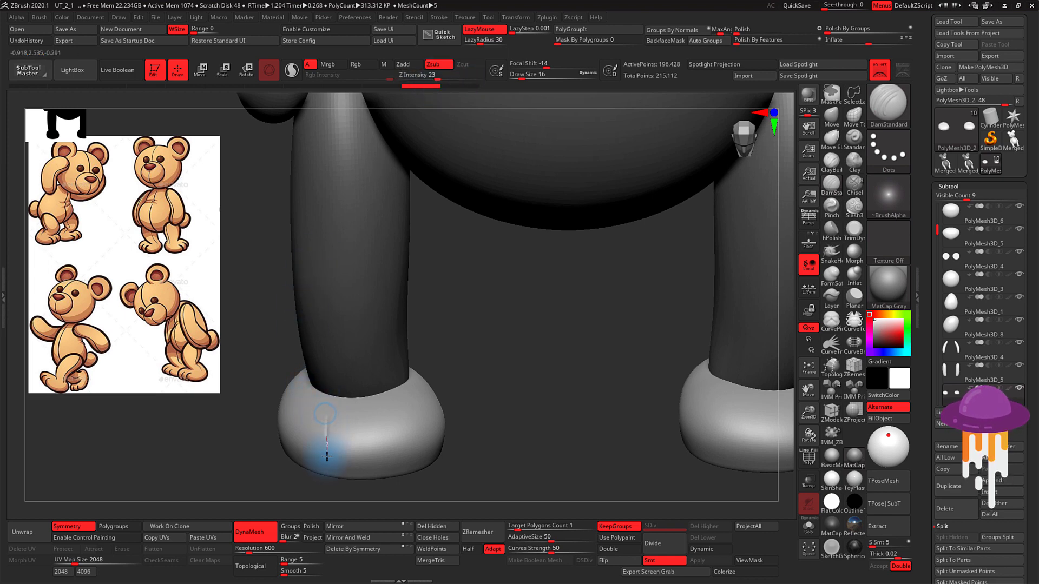
key(ctrl+z)
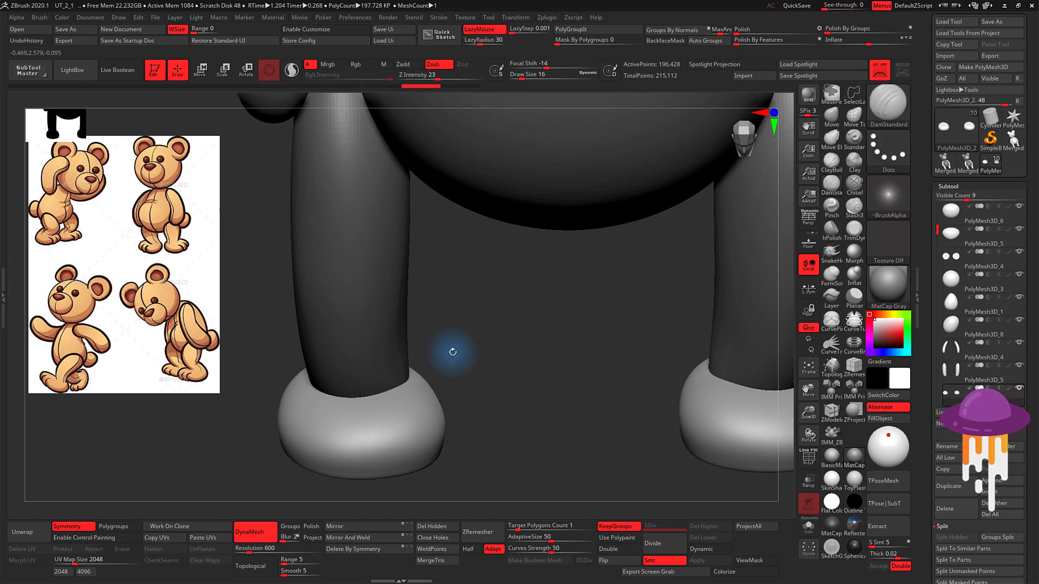
key(s)
drag(503, 361, 507, 361)
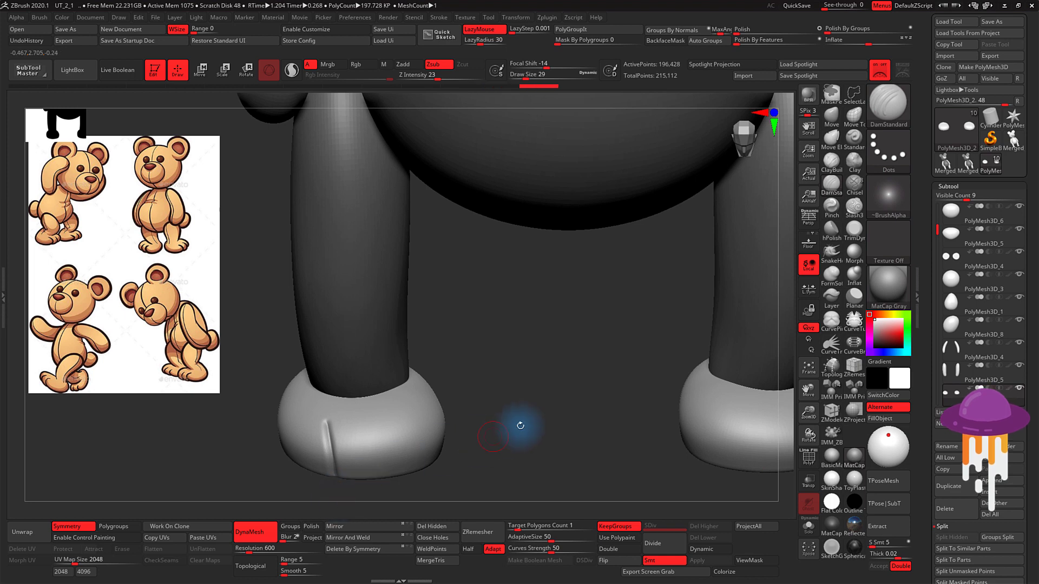
Step: Carve toe grooves into the fronts of both feet, orbiting to check them
mouse_move(520, 427)
mouse_down()
mouse_move(508, 431)
mouse_move(512, 441)
mouse_move(406, 433)
mouse_move(487, 420)
mouse_move(399, 422)
mouse_move(376, 496)
mouse_up()
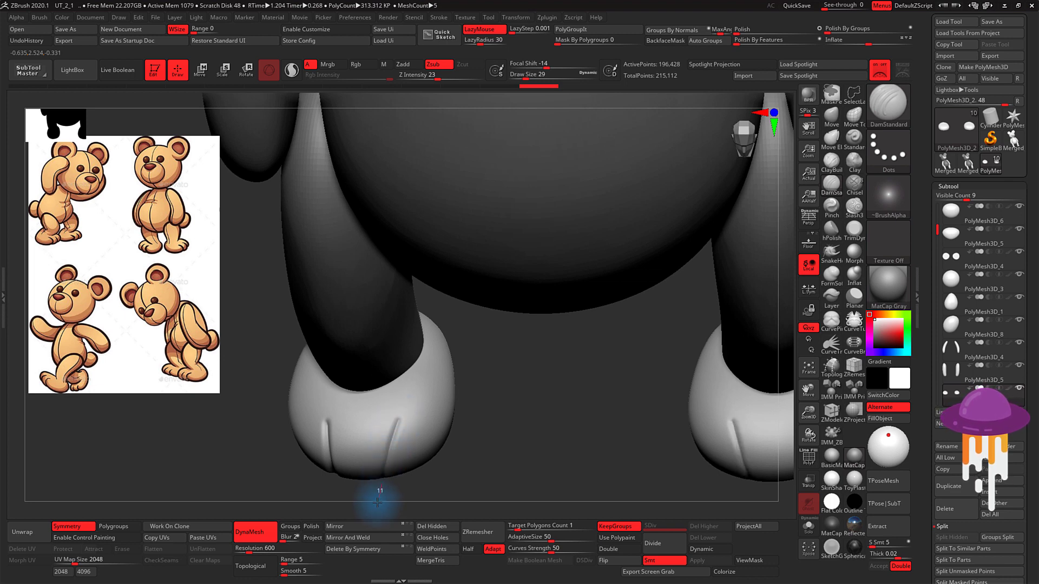
mouse_move(528, 418)
mouse_down()
mouse_move(397, 420)
mouse_move(395, 481)
mouse_up()
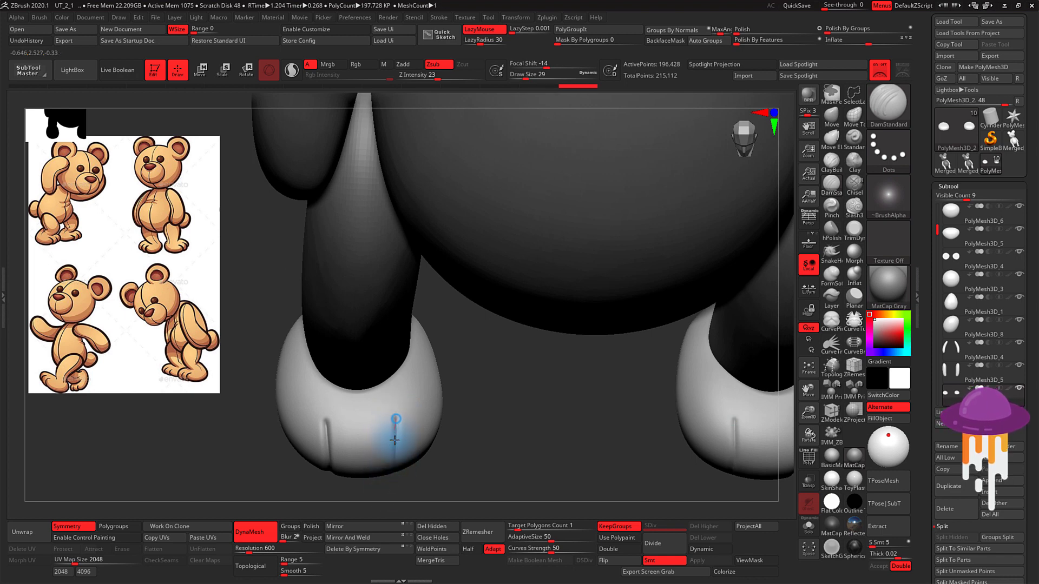
mouse_move(475, 450)
mouse_down()
mouse_move(473, 403)
mouse_move(483, 399)
mouse_move(398, 416)
mouse_up()
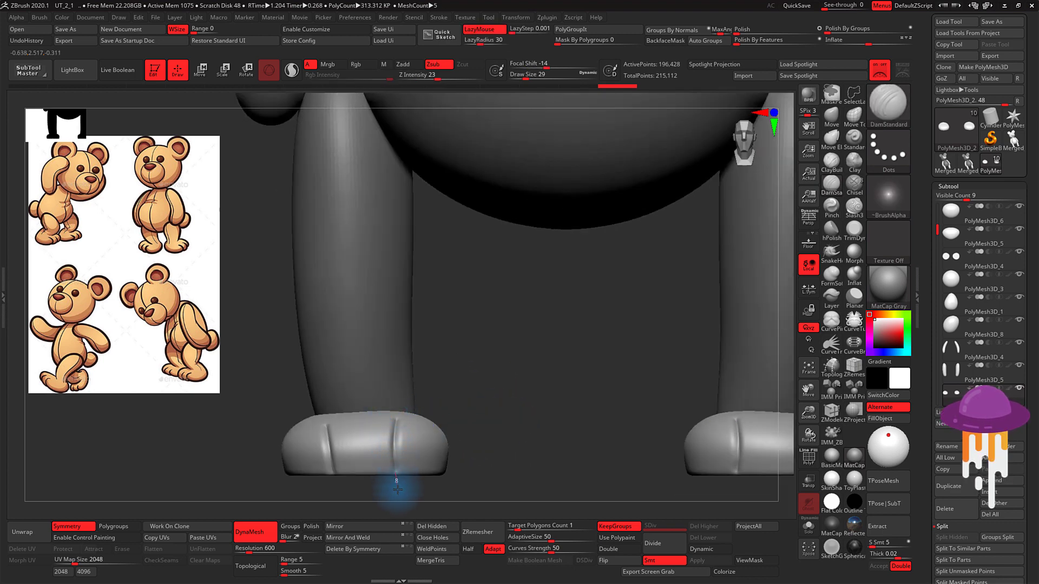
drag(394, 458, 398, 481)
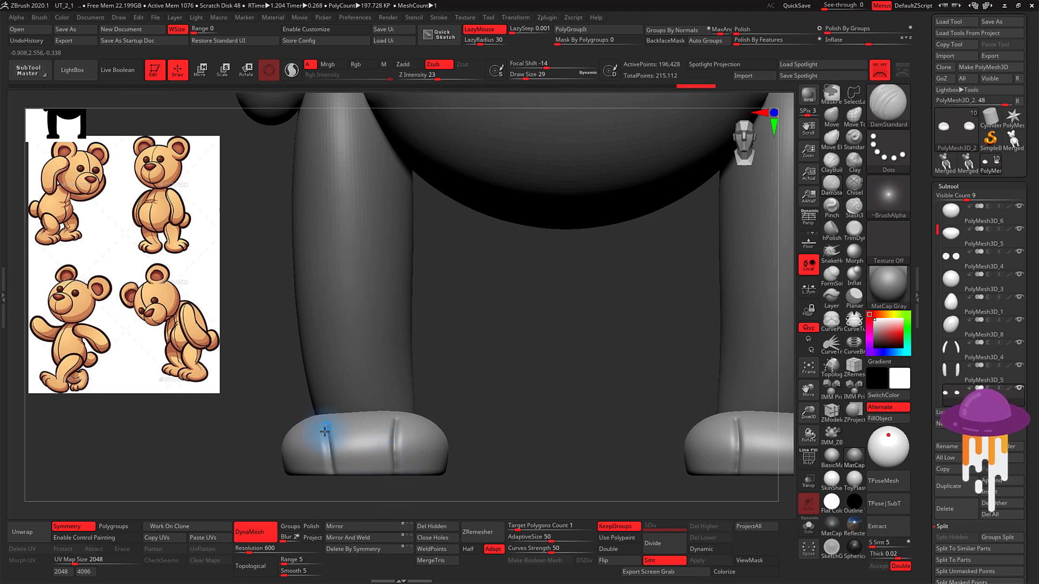
drag(332, 461, 335, 484)
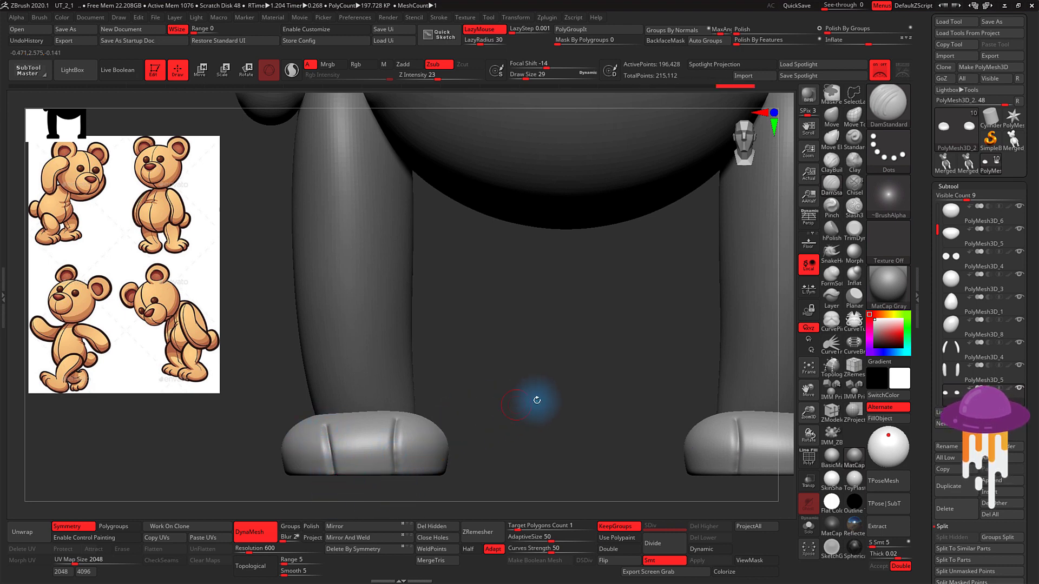
mouse_move(534, 399)
mouse_down()
mouse_move(524, 431)
mouse_move(529, 418)
mouse_move(413, 428)
mouse_up()
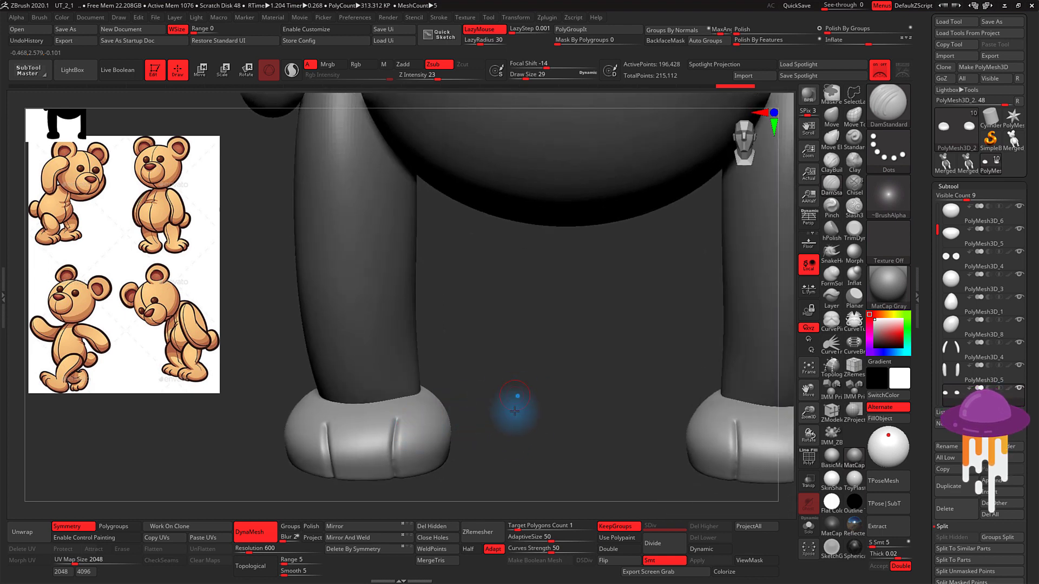
mouse_move(510, 411)
mouse_down()
mouse_move(515, 424)
mouse_move(529, 417)
mouse_move(520, 399)
mouse_move(534, 399)
mouse_move(436, 332)
mouse_move(573, 342)
mouse_move(757, 246)
mouse_up()
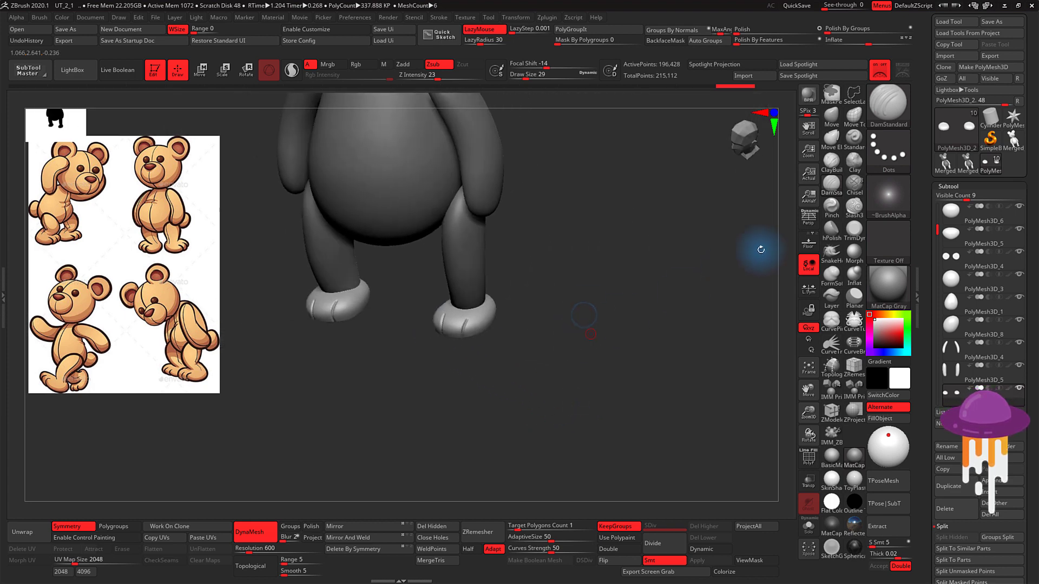
Step: Turn on perspective, snap to a front view, and enlarge the DamStandard brush to size 68
click(809, 217)
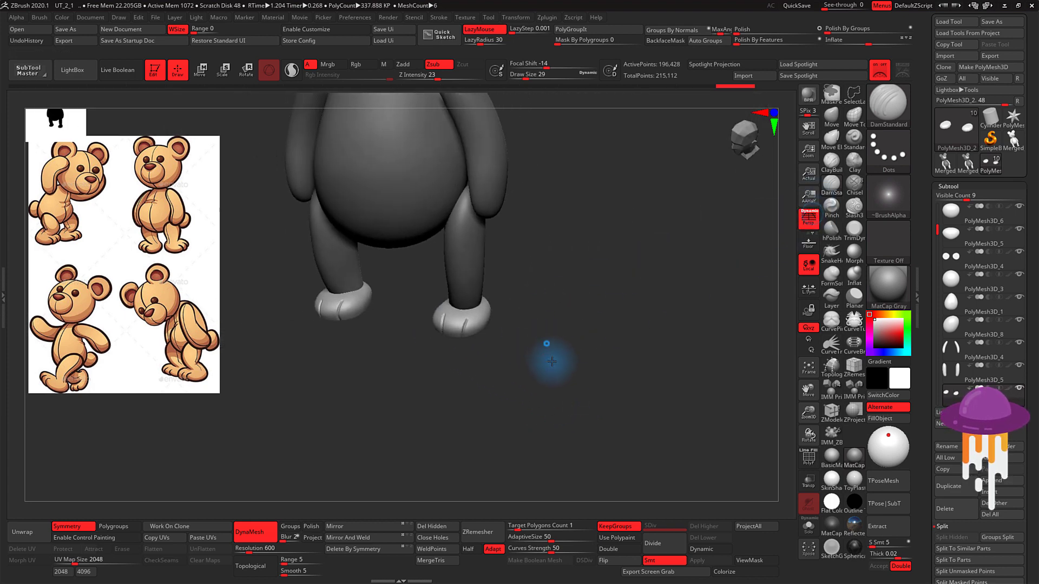
drag(550, 360, 547, 357)
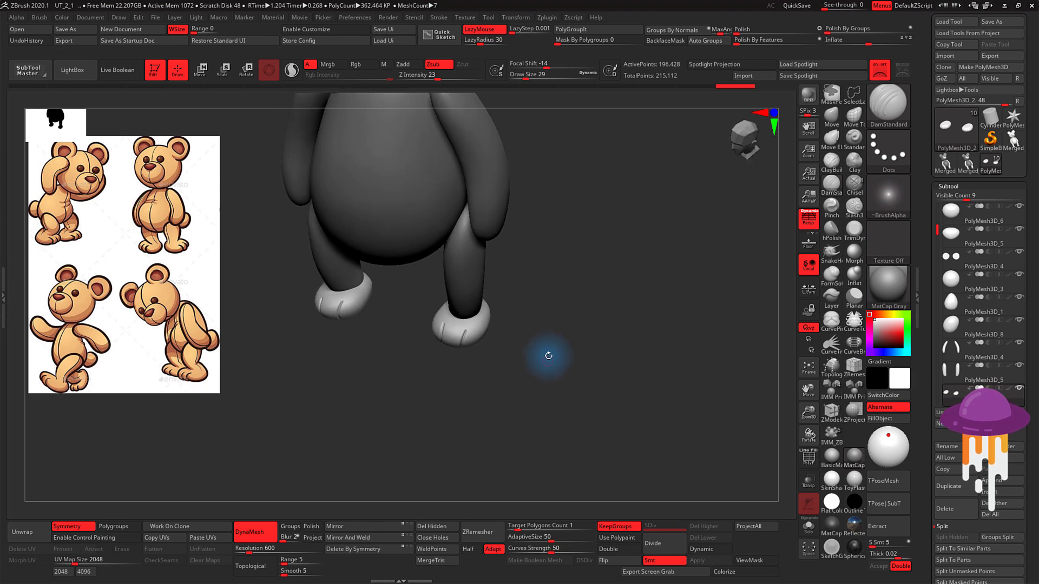
key(ctrl)
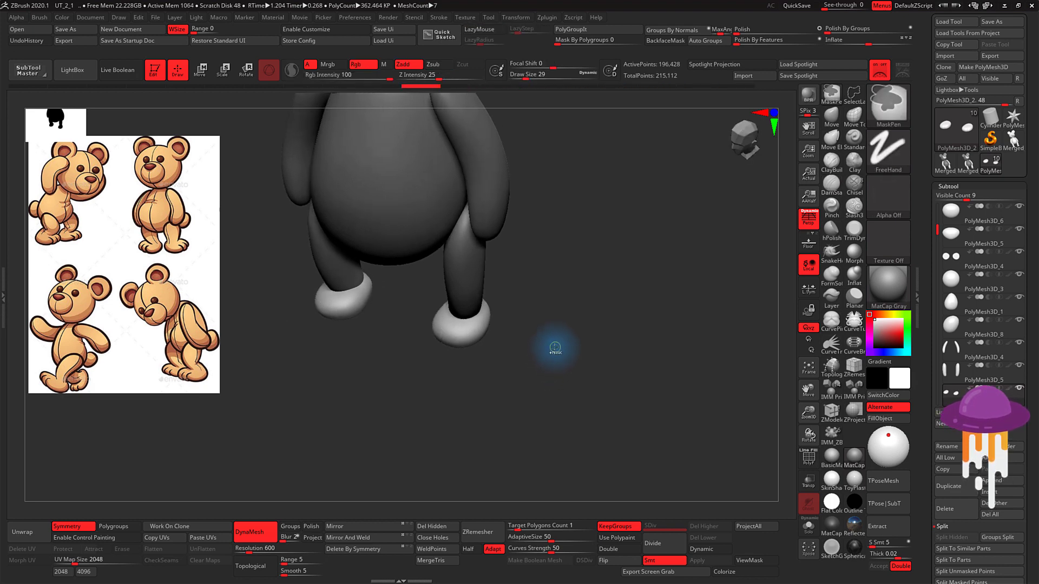
shift+drag(555, 349, 590, 343)
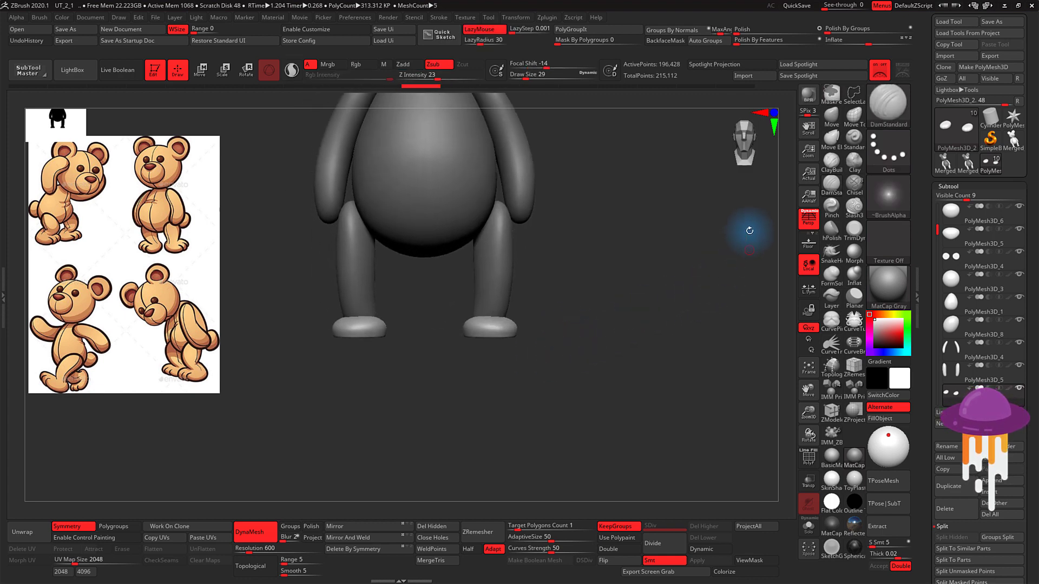
key(s)
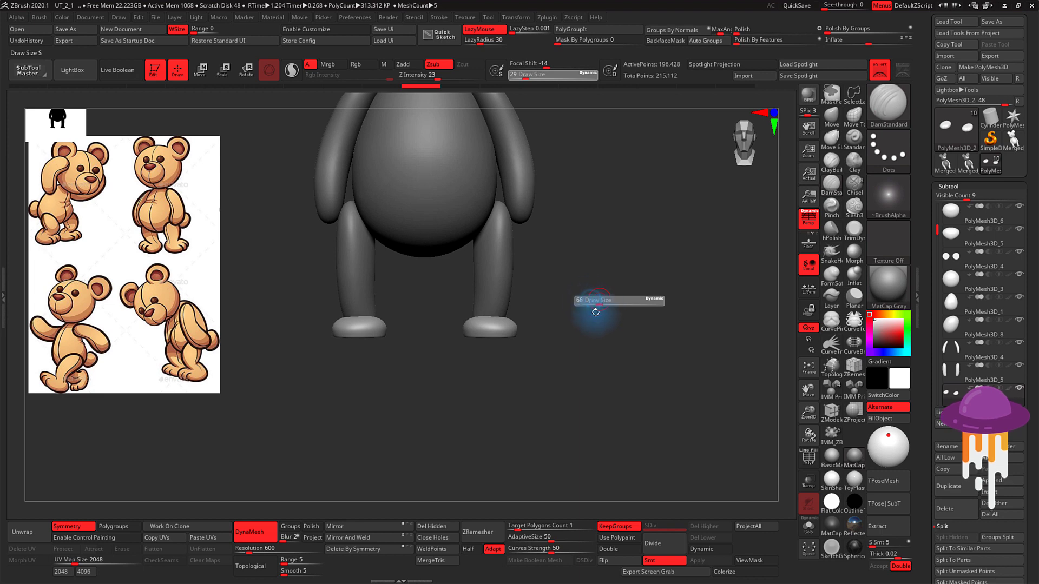
alt+click(506, 327)
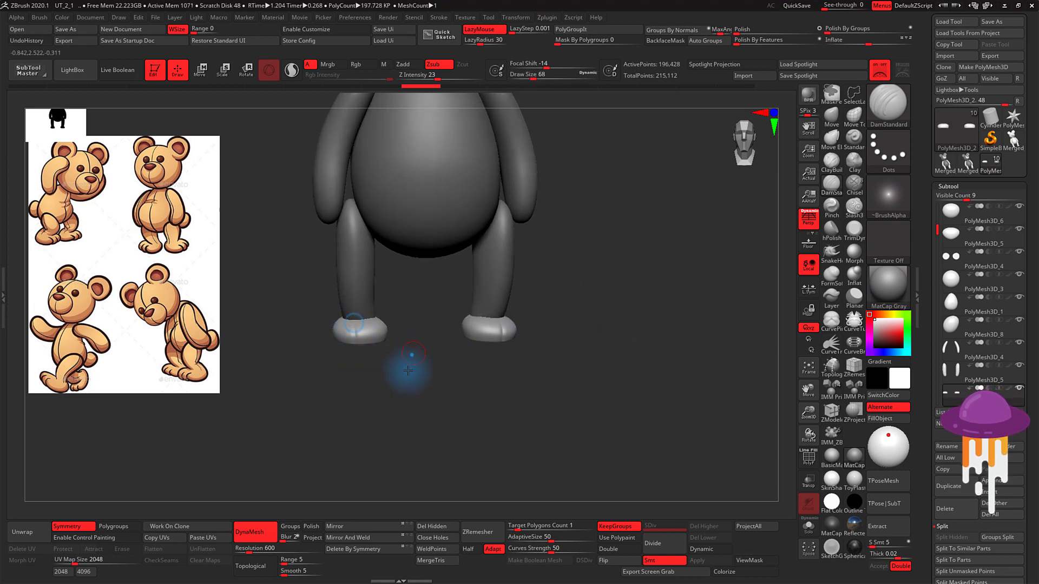
alt+drag(408, 369, 409, 379)
Step: Carve a mirrored toe crease across the left foot and orbit to review it
key(ctrl)
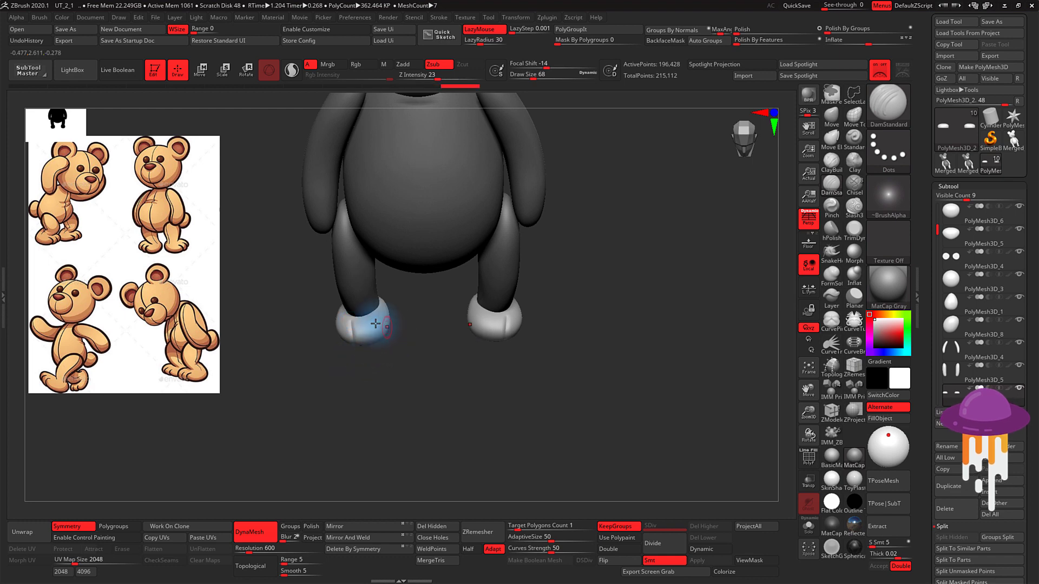
mouse_move(393, 346)
mouse_down()
mouse_move(418, 348)
mouse_move(368, 320)
mouse_up()
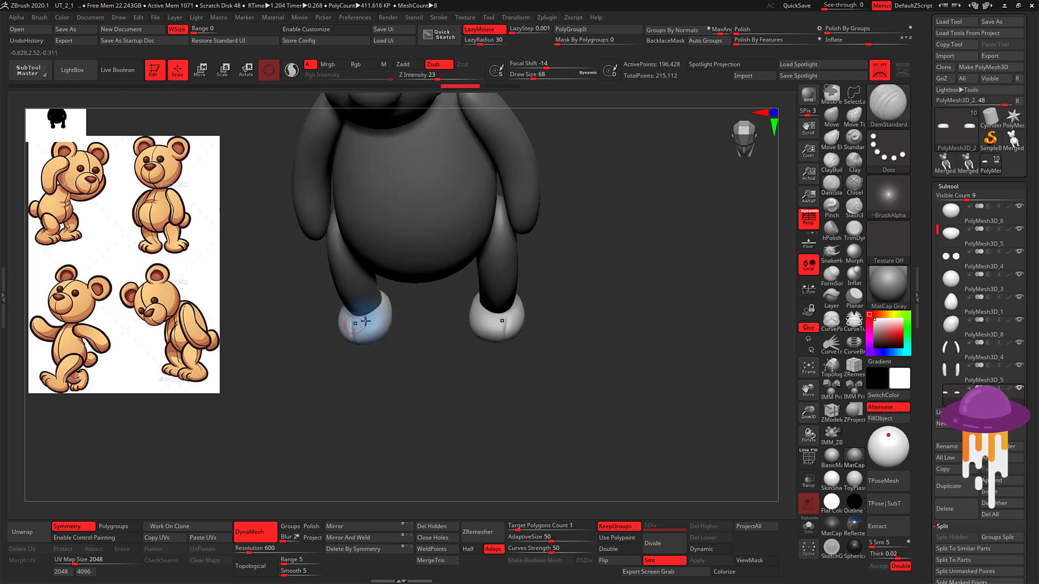
drag(351, 320, 381, 324)
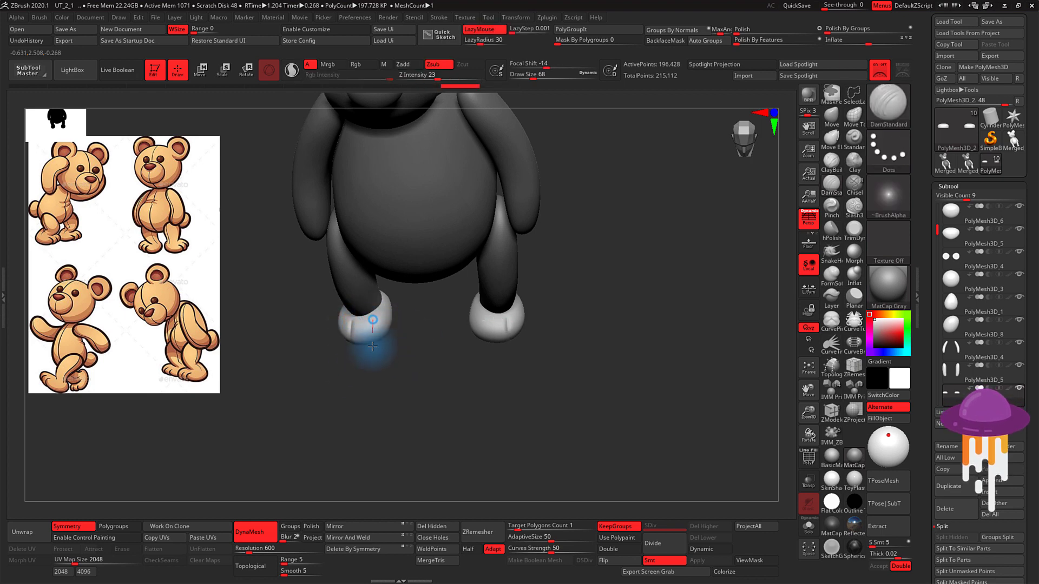
mouse_move(382, 352)
mouse_down()
mouse_move(408, 313)
mouse_move(408, 350)
mouse_move(390, 322)
mouse_move(430, 325)
mouse_move(382, 324)
mouse_up()
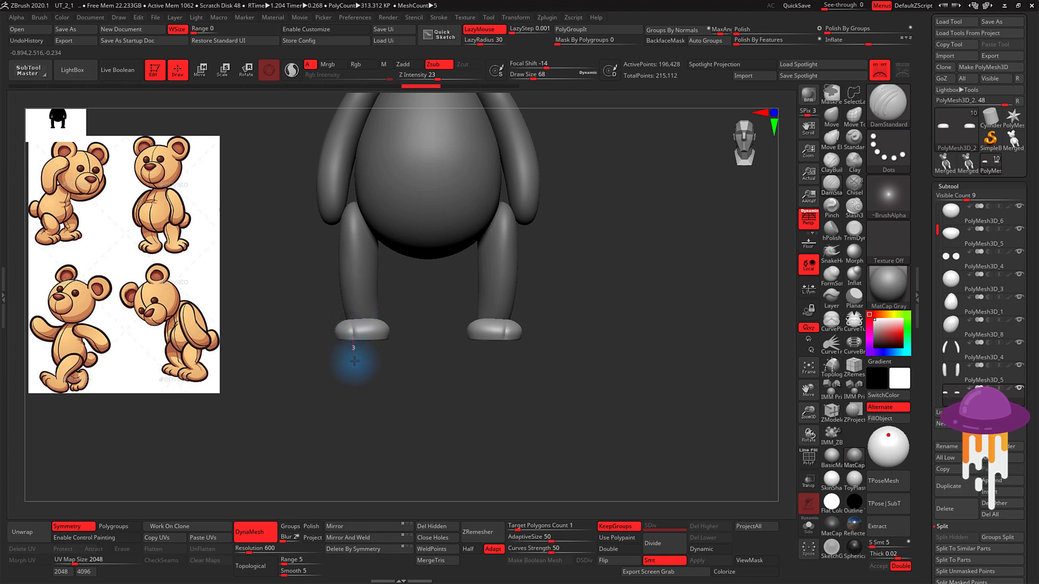
mouse_move(425, 325)
mouse_down()
mouse_move(426, 335)
mouse_move(424, 320)
mouse_move(380, 324)
mouse_up()
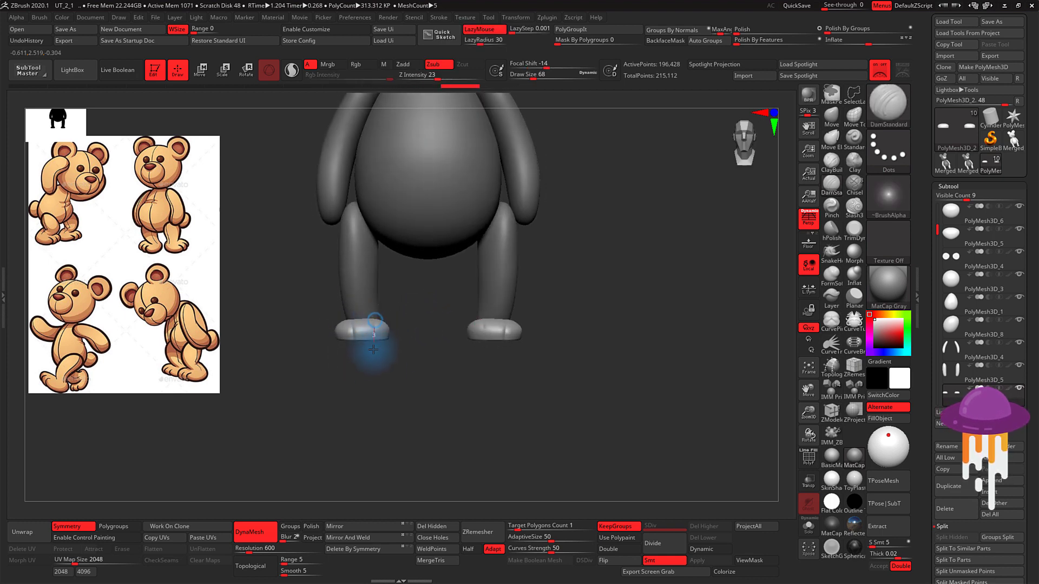
drag(373, 364, 411, 326)
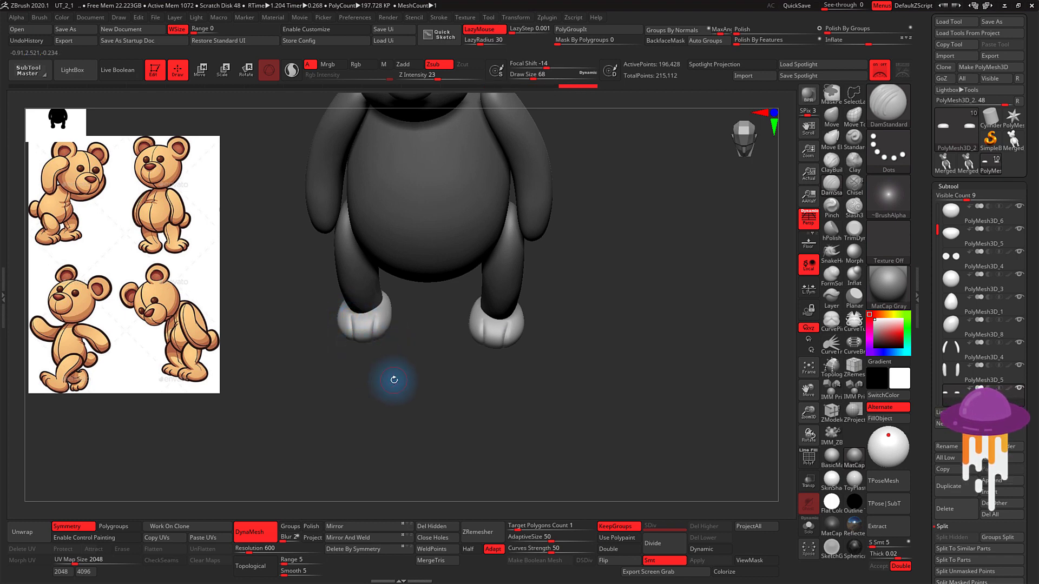
mouse_move(394, 374)
mouse_down()
mouse_move(615, 353)
mouse_move(564, 350)
mouse_move(575, 336)
mouse_move(561, 380)
mouse_move(566, 366)
mouse_move(594, 371)
mouse_move(554, 367)
mouse_move(587, 378)
mouse_move(587, 348)
mouse_move(559, 363)
mouse_move(522, 355)
mouse_move(549, 348)
mouse_up()
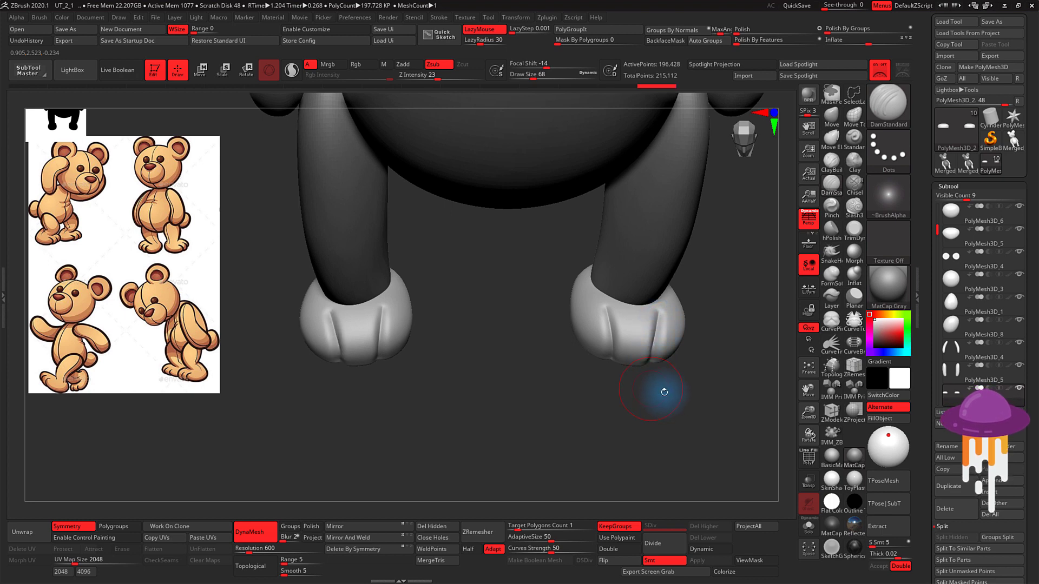
shift+drag(661, 389, 671, 402)
drag(708, 340, 666, 318)
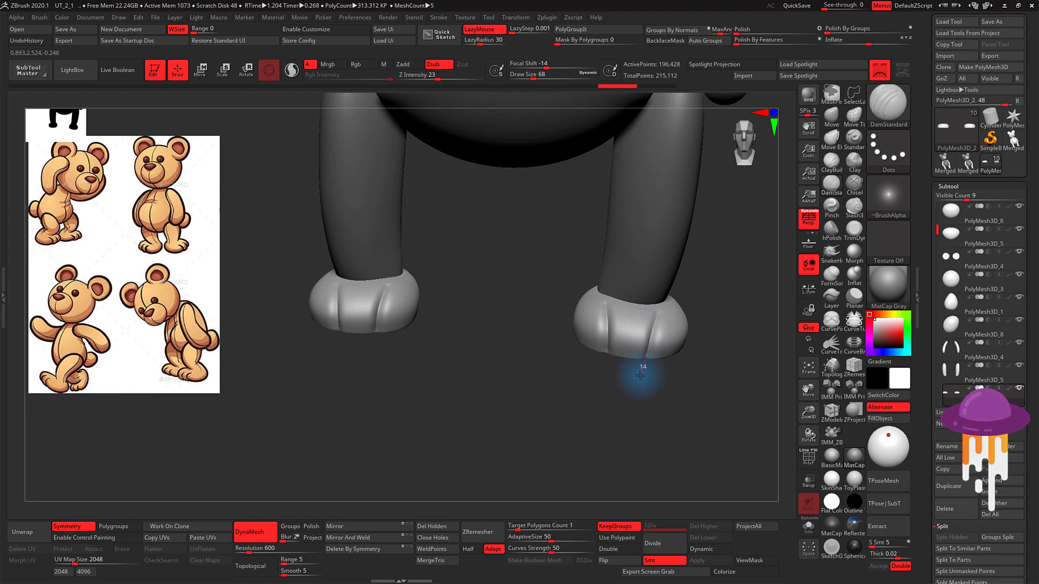
drag(696, 376, 545, 376)
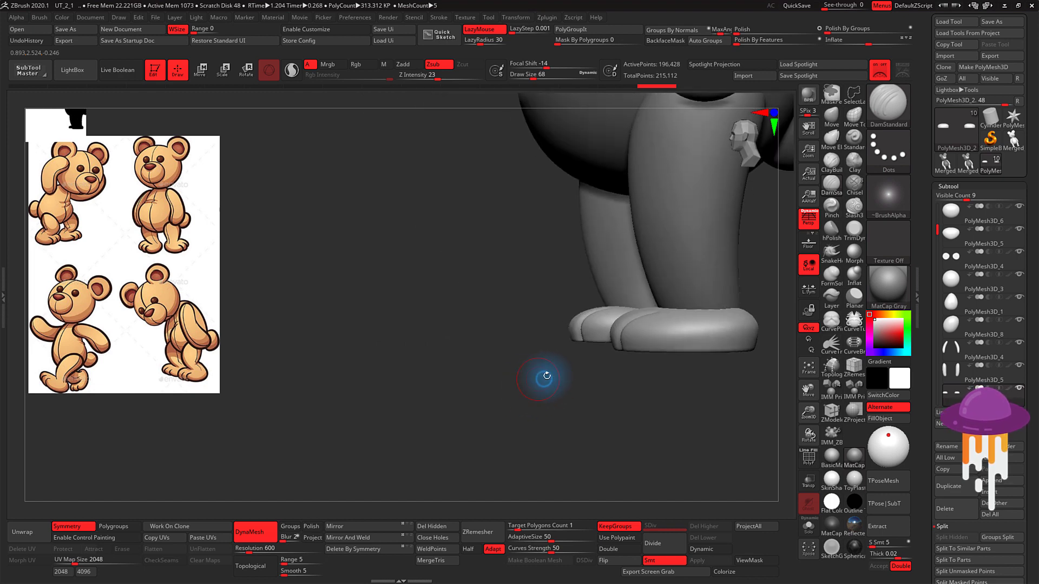
Step: Select the Move brush, size it to 145 then 116, and orbit to a side view of the paws
click(836, 118)
key(s)
drag(496, 315, 625, 316)
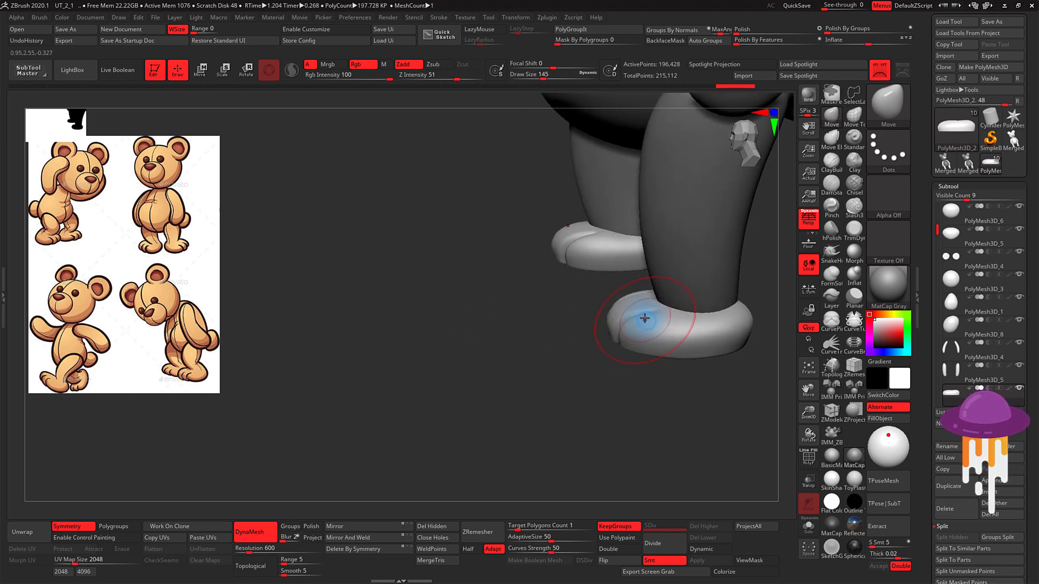
drag(559, 332, 618, 319)
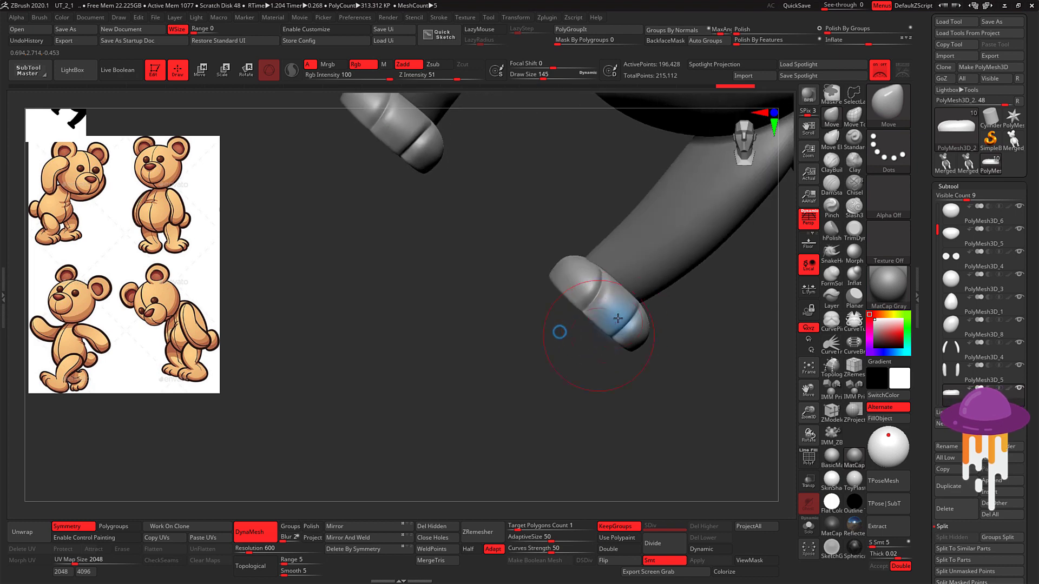
key(s)
click(621, 299)
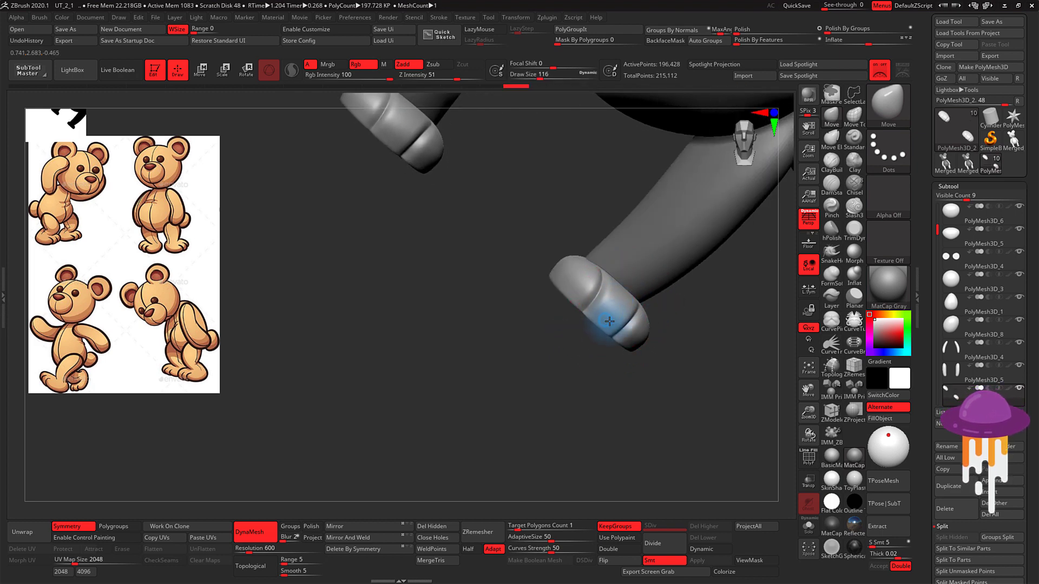
drag(624, 324, 633, 343)
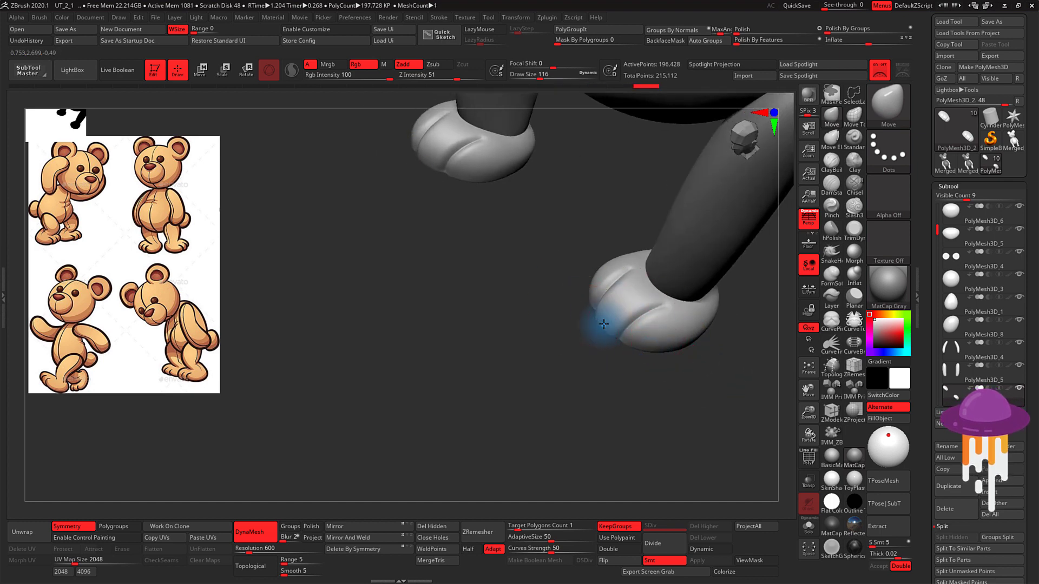
drag(566, 325, 588, 292)
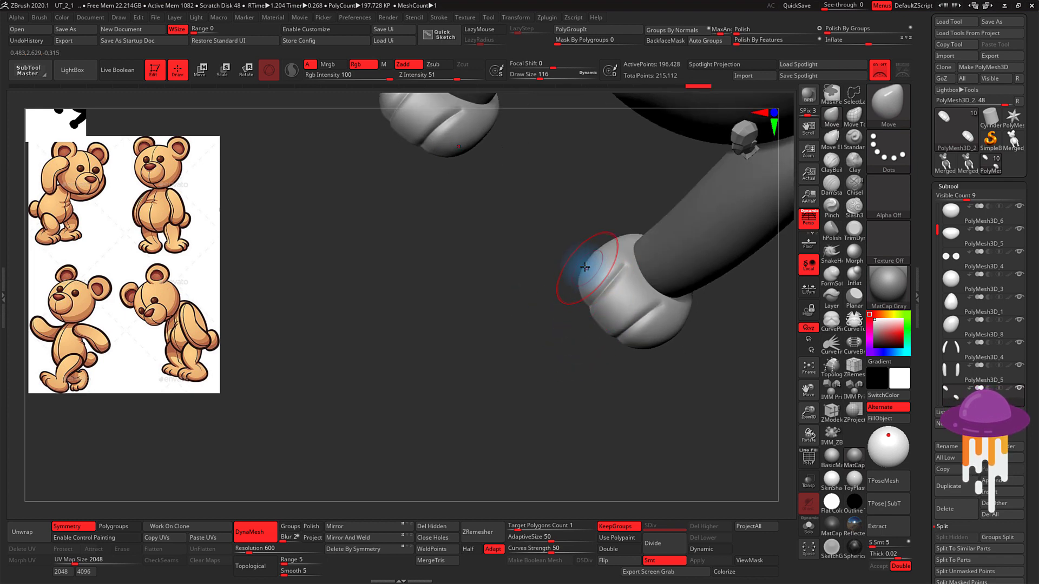
mouse_move(625, 324)
mouse_down()
mouse_move(607, 371)
mouse_move(585, 357)
mouse_move(589, 366)
mouse_move(647, 366)
mouse_move(622, 366)
mouse_move(603, 336)
mouse_move(590, 348)
mouse_up()
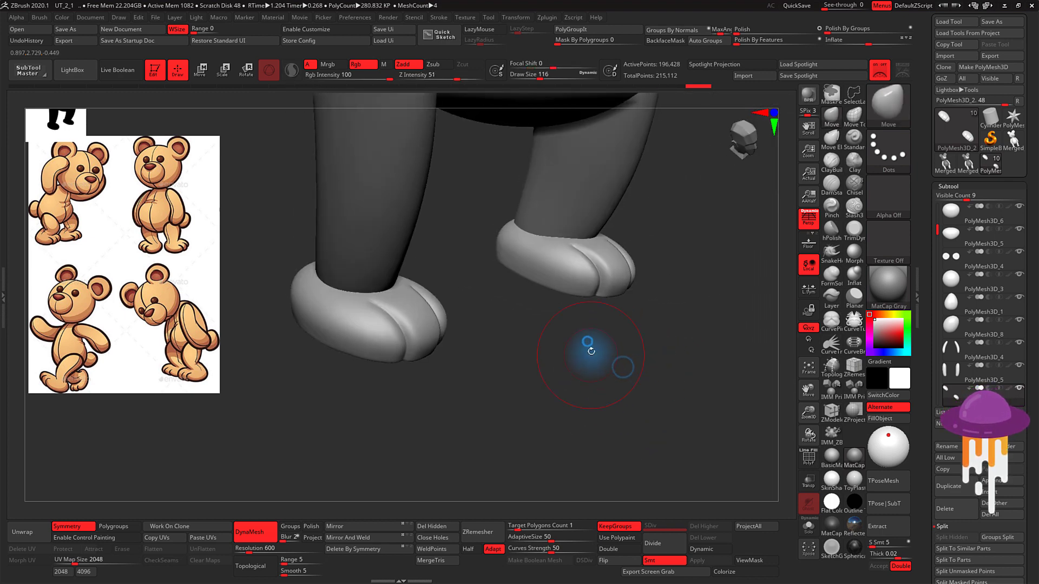
Step: Shrink the brush to 62, set Z Intensity to 32, and smooth the left paw
key(s)
click(605, 337)
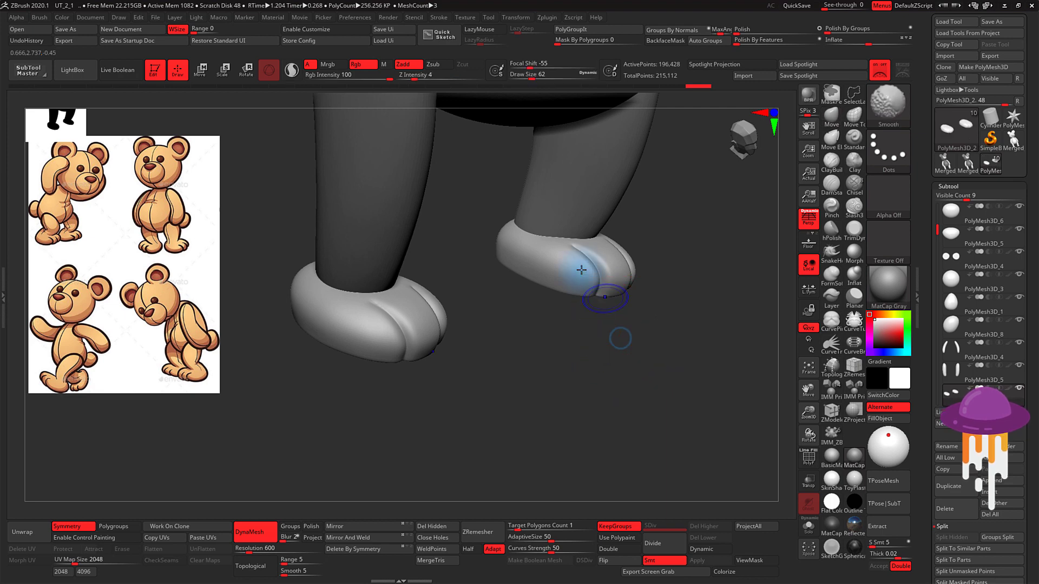
drag(593, 266, 438, 105)
click(418, 75)
text(4)
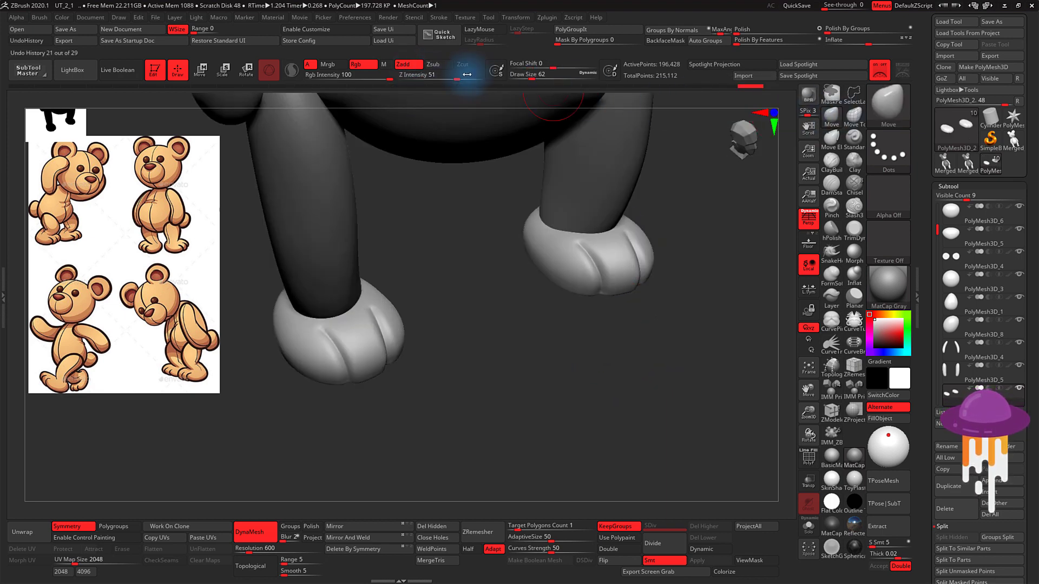
click(416, 77)
text(33)
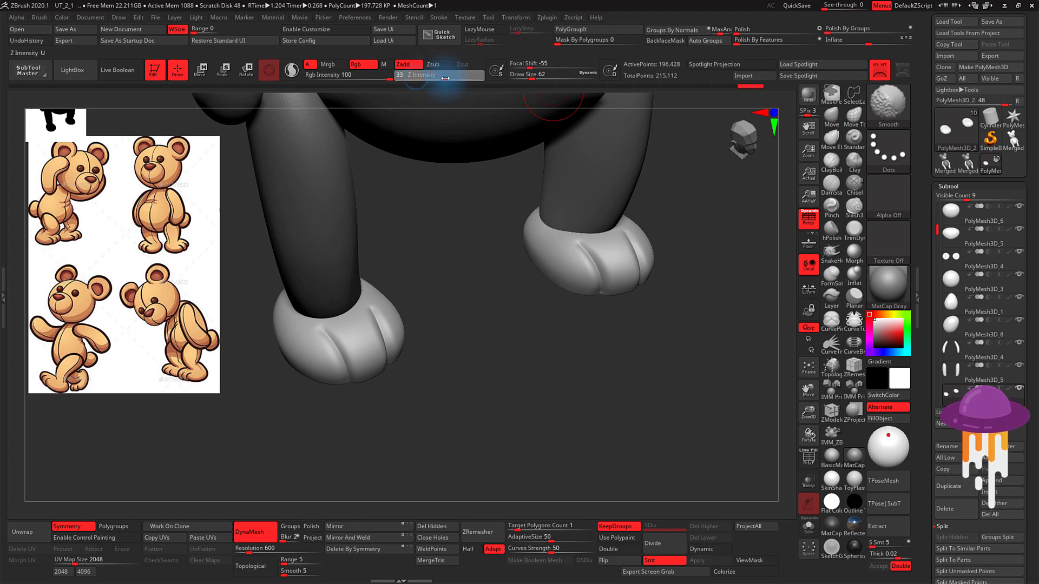
drag(444, 79, 444, 79)
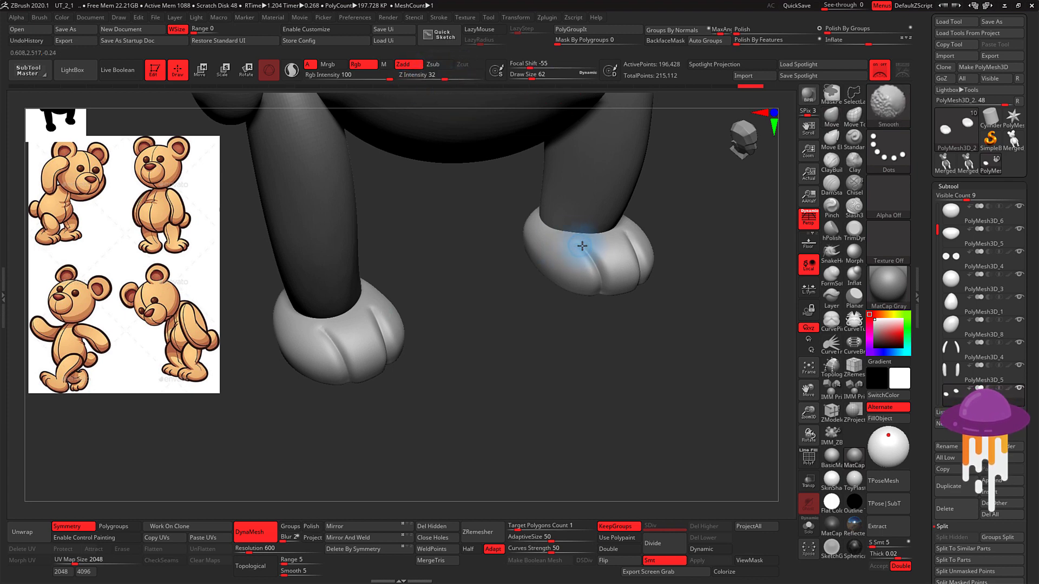
mouse_move(730, 237)
mouse_down()
mouse_move(636, 233)
mouse_move(642, 285)
mouse_move(585, 274)
mouse_move(607, 297)
mouse_move(649, 284)
mouse_move(617, 287)
mouse_up()
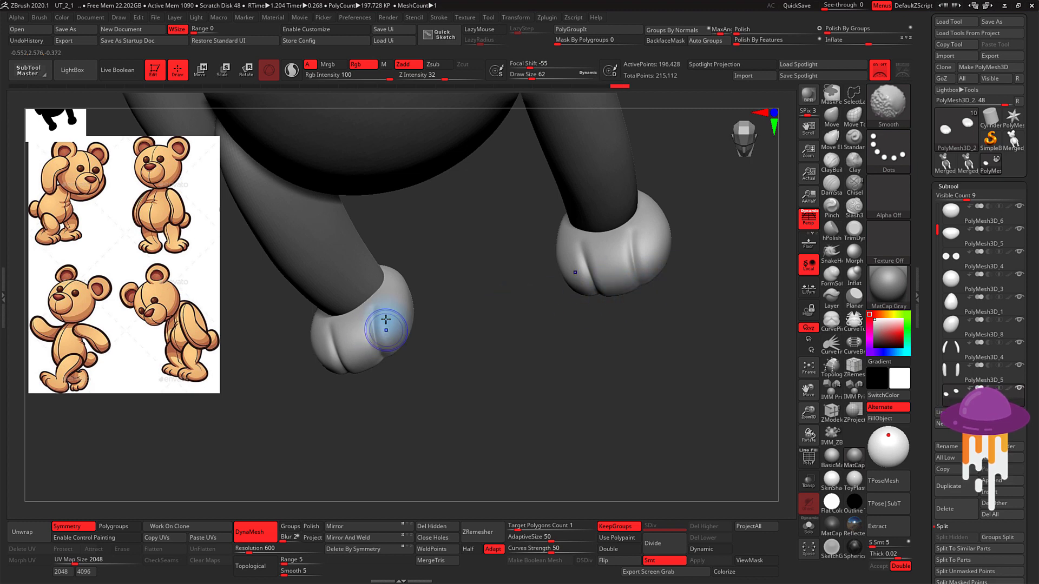
shift+drag(373, 331, 385, 335)
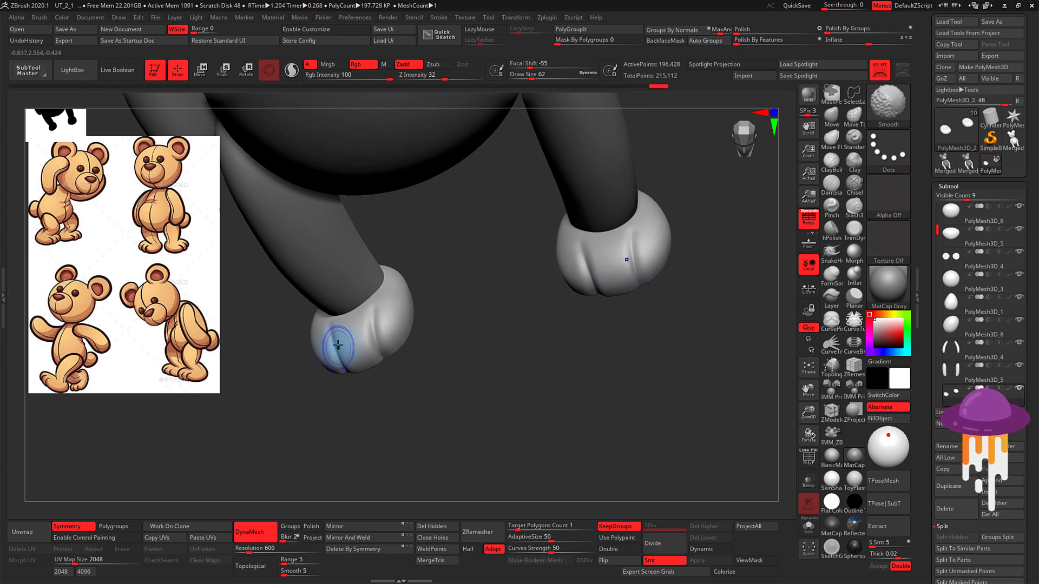
drag(326, 327, 351, 375)
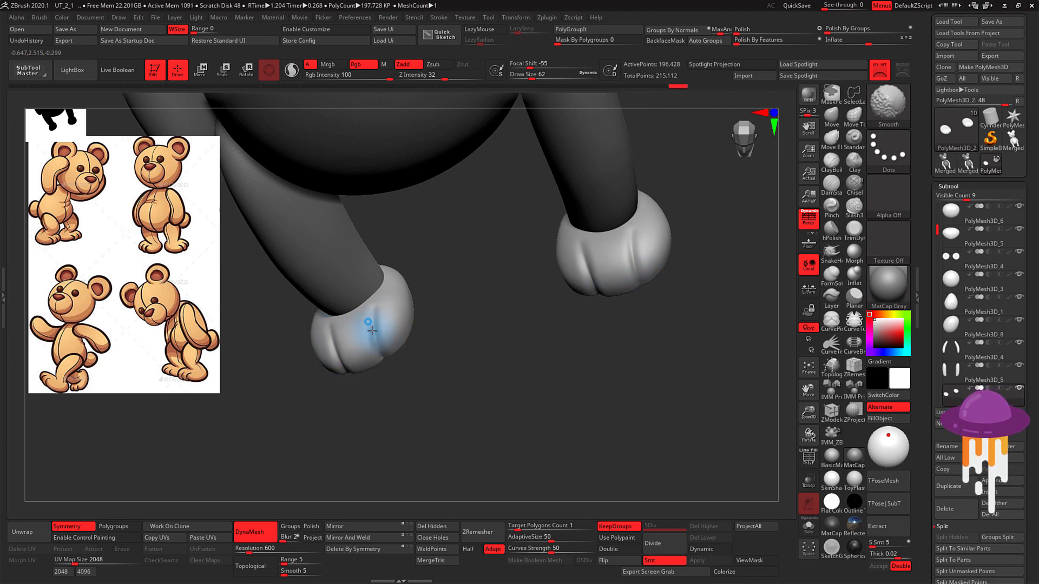
mouse_move(474, 330)
mouse_down()
mouse_move(512, 303)
mouse_move(466, 287)
mouse_up()
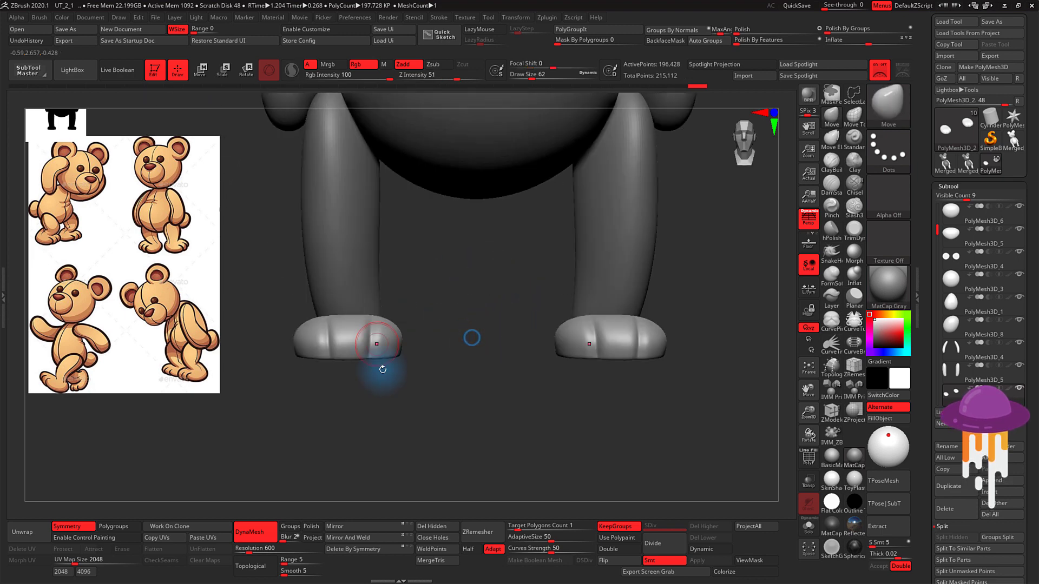
Step: Try DamStandard and Inflat strokes on the right foot's toes, undoing the unwanted ones
key(f)
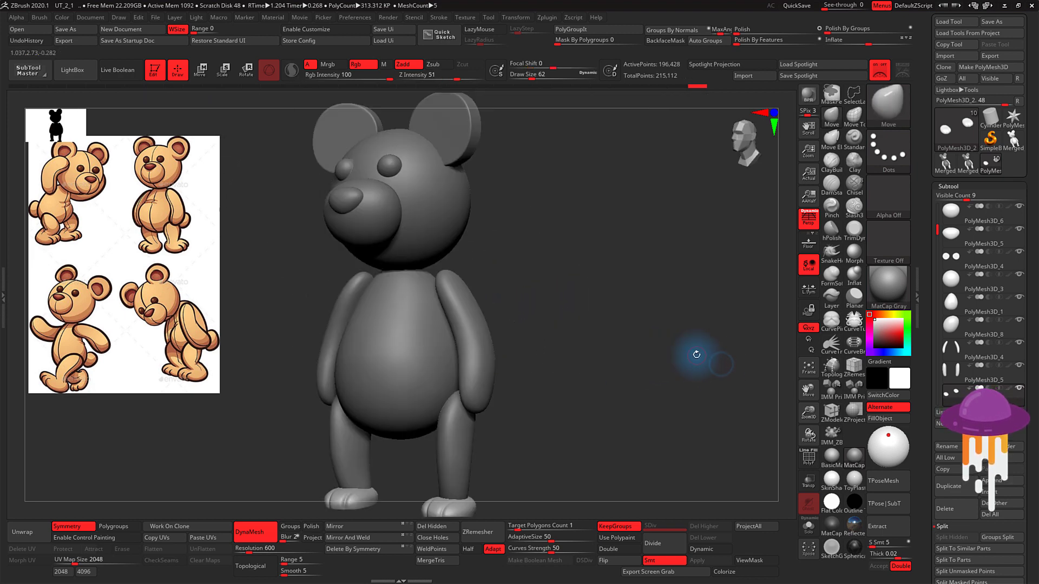
mouse_move(631, 339)
mouse_down()
mouse_move(607, 394)
mouse_move(594, 397)
mouse_move(627, 395)
mouse_move(573, 411)
mouse_move(638, 434)
mouse_move(453, 348)
mouse_move(560, 394)
mouse_up()
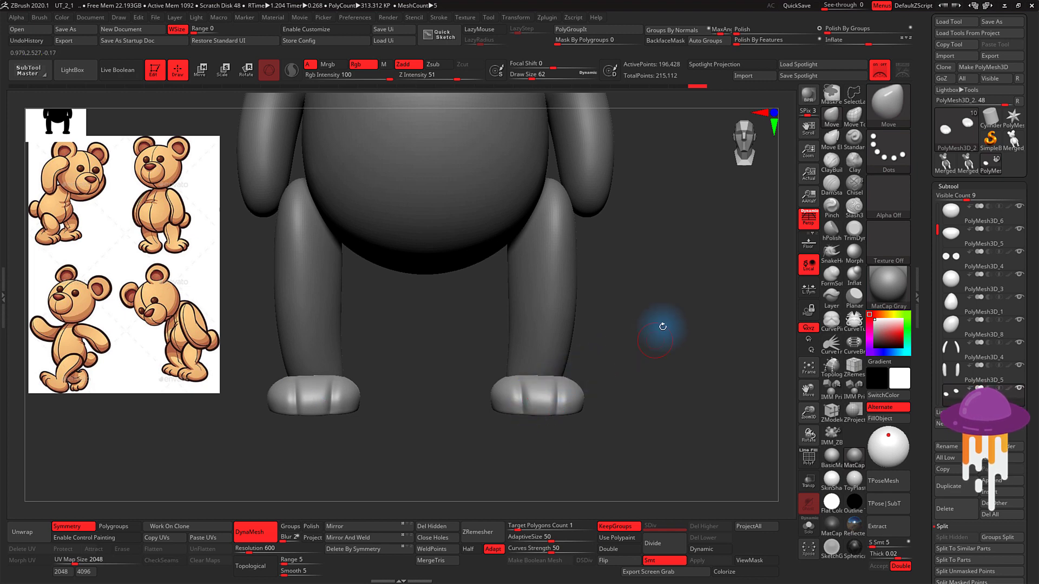
click(832, 184)
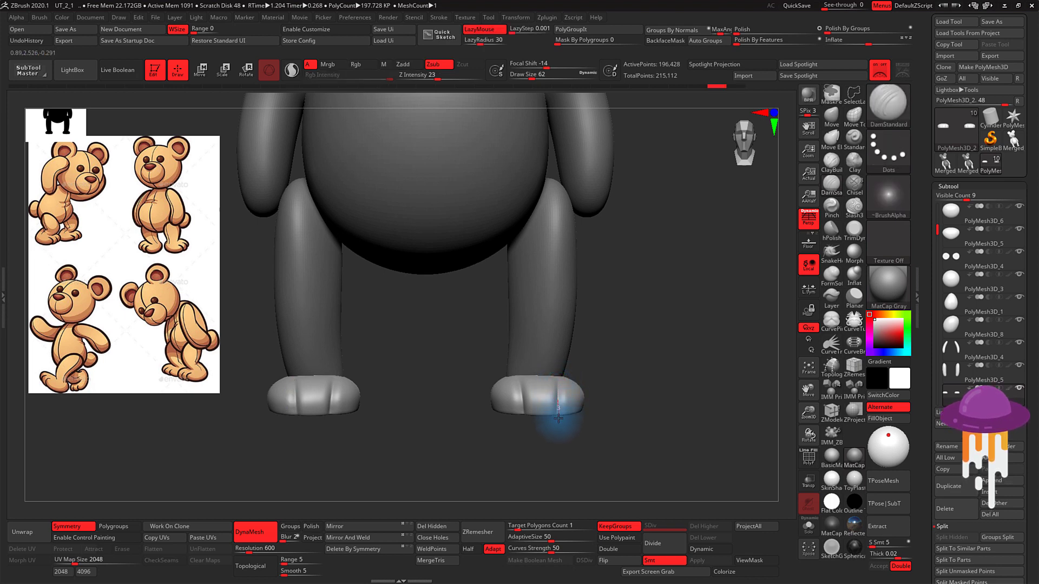
mouse_move(644, 410)
mouse_down()
mouse_move(645, 382)
mouse_move(596, 401)
mouse_move(626, 402)
mouse_move(589, 401)
mouse_up()
click(854, 273)
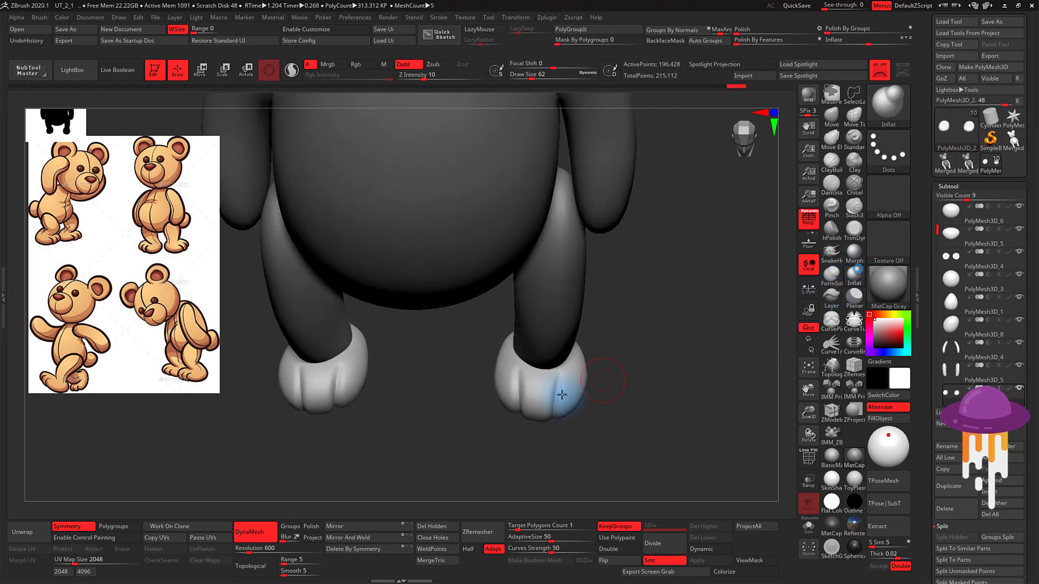
click(516, 372)
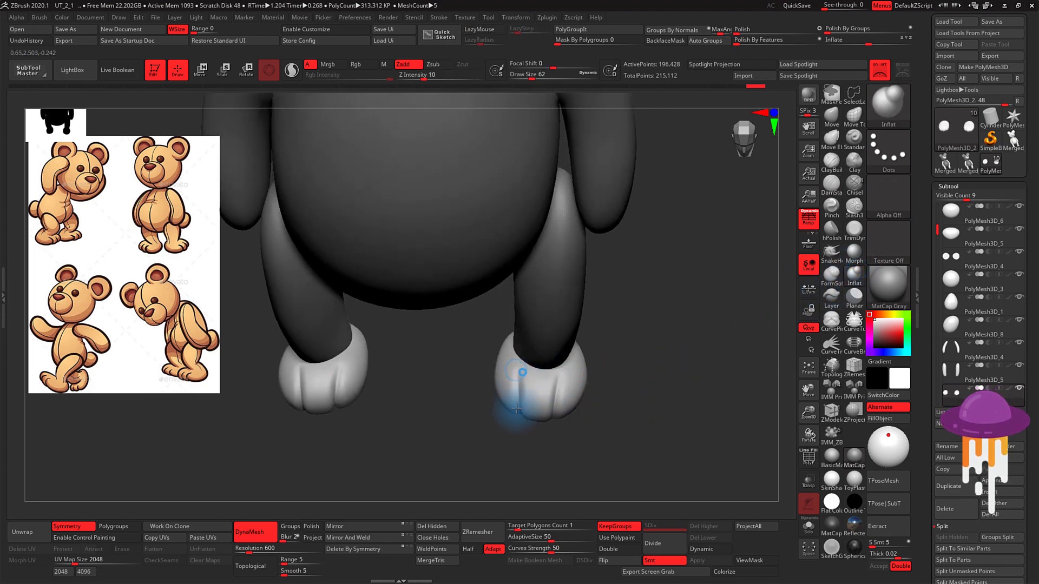
click(558, 377)
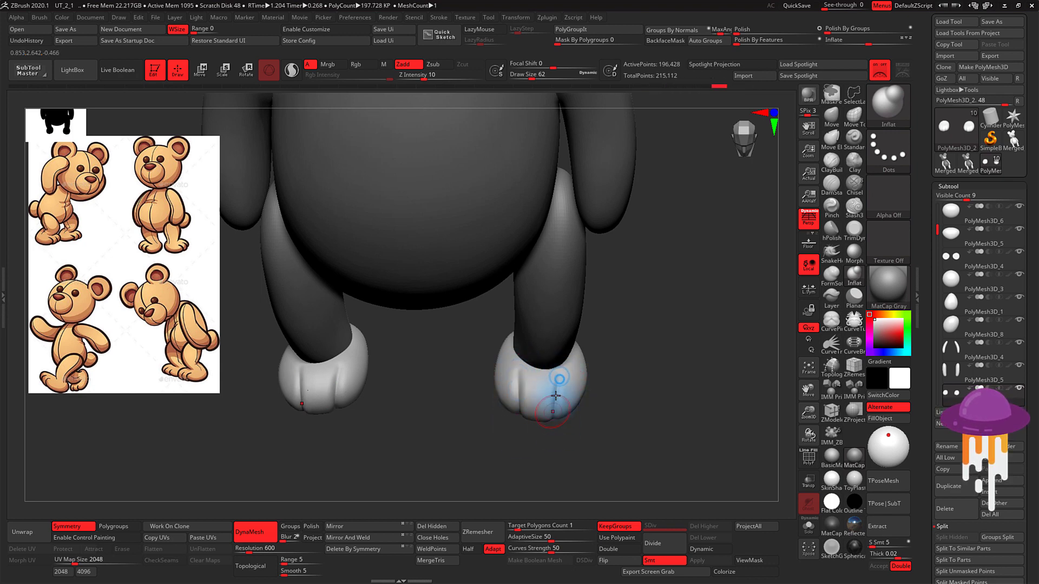
drag(622, 411, 655, 383)
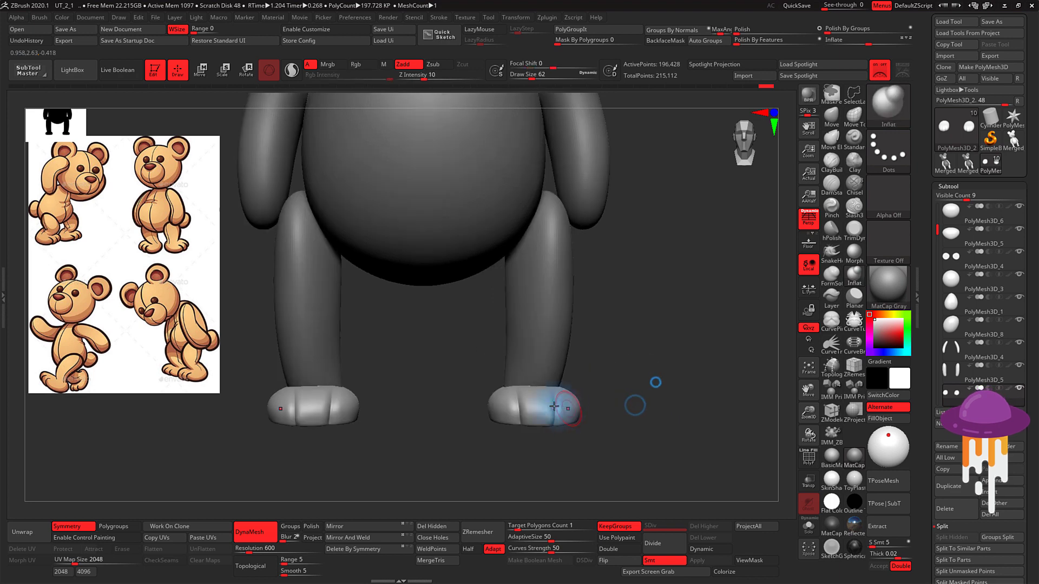
key(ctrl+z)
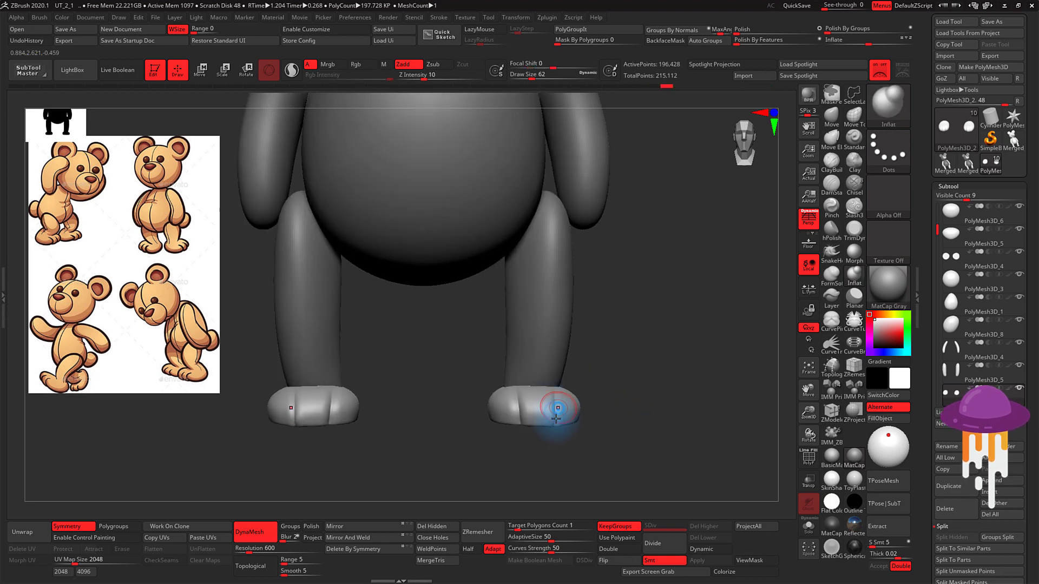
key(ctrl)
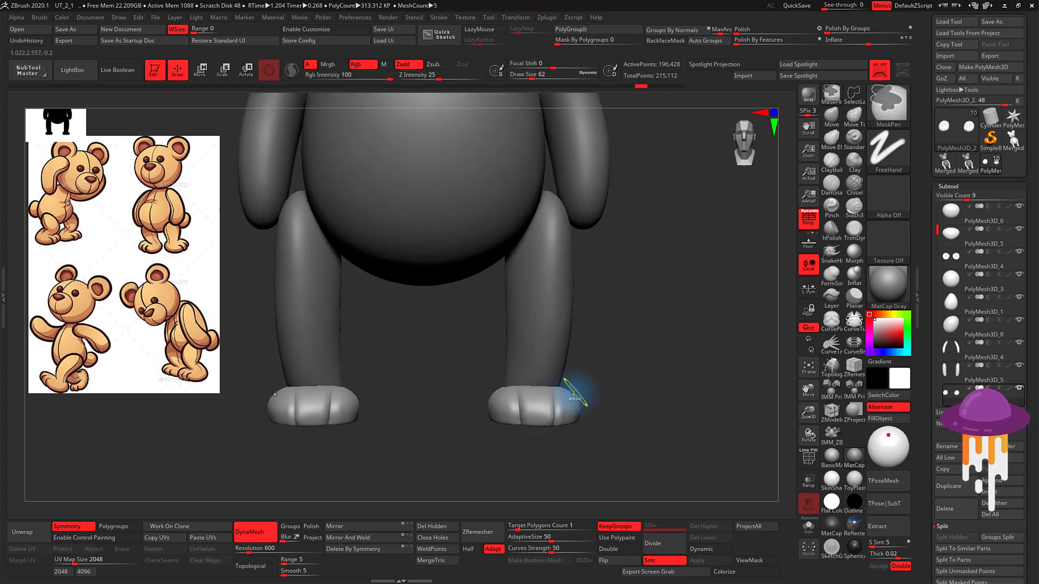
Step: Undo a stroke, smooth the foot surface, and set the Move brush to draw size 59
key(ctrl+z)
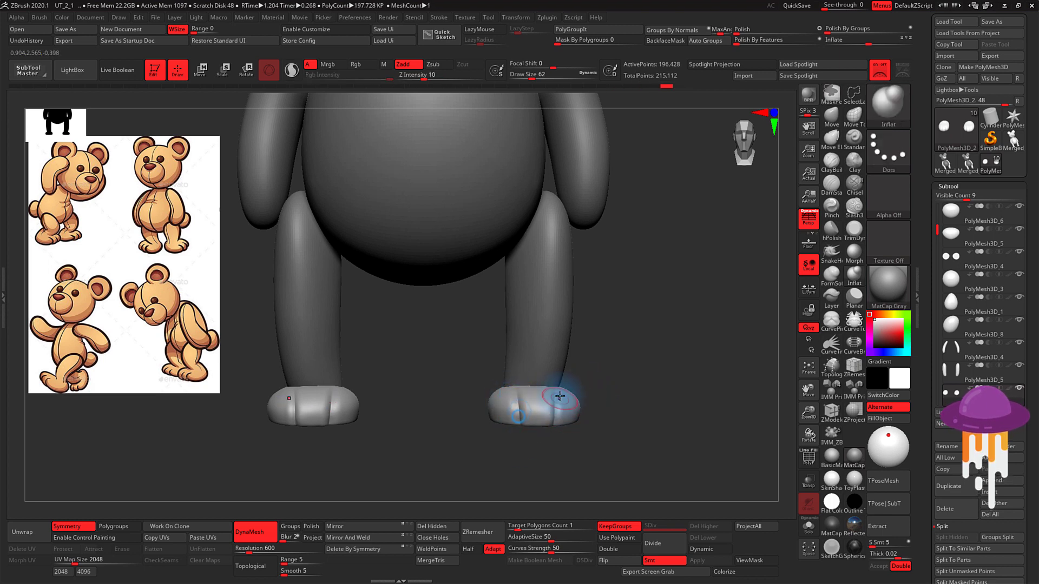
key(ctrl+shift+z)
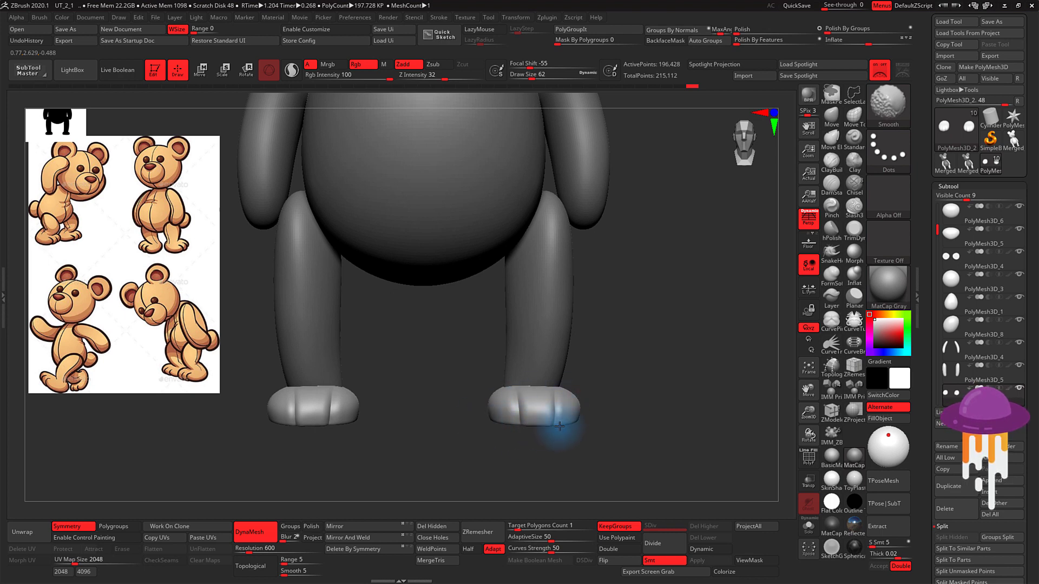
mouse_move(651, 408)
mouse_down()
mouse_move(584, 424)
mouse_move(608, 431)
mouse_up()
key(s)
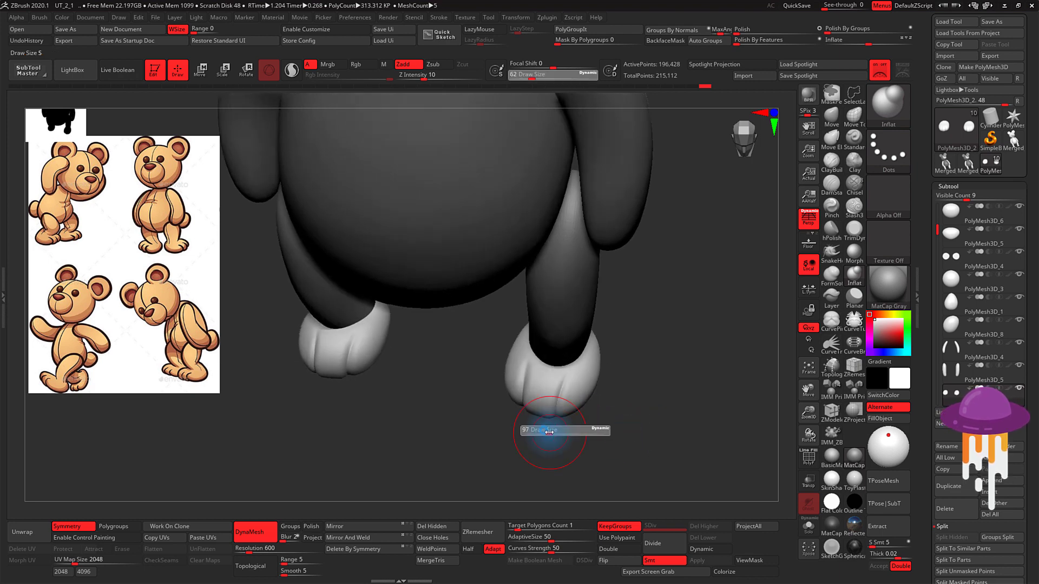
click(832, 114)
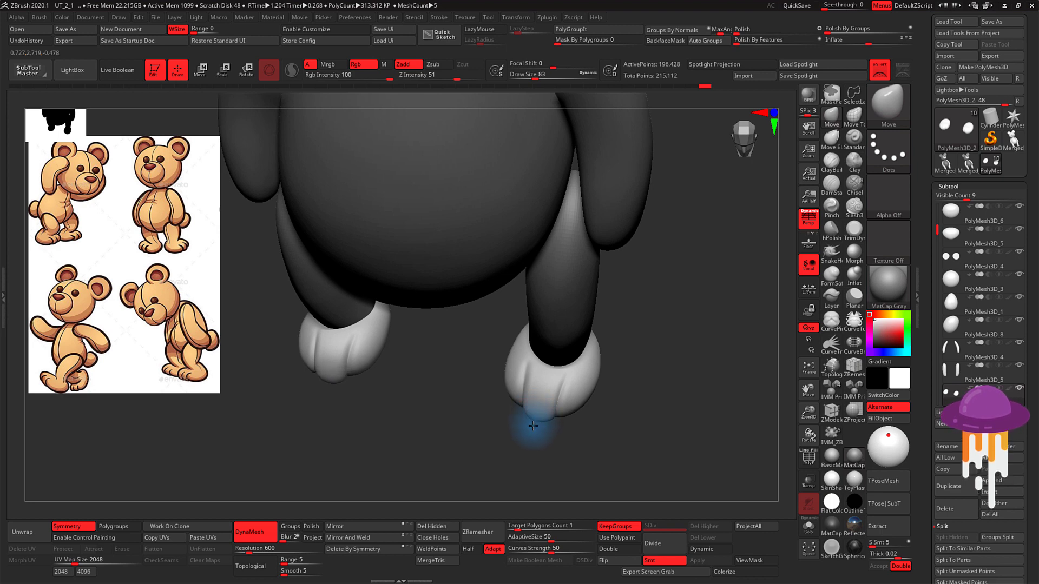
mouse_move(529, 418)
shift+mouse_down()
mouse_move(523, 371)
mouse_move(541, 430)
mouse_move(565, 382)
shift+mouse_up()
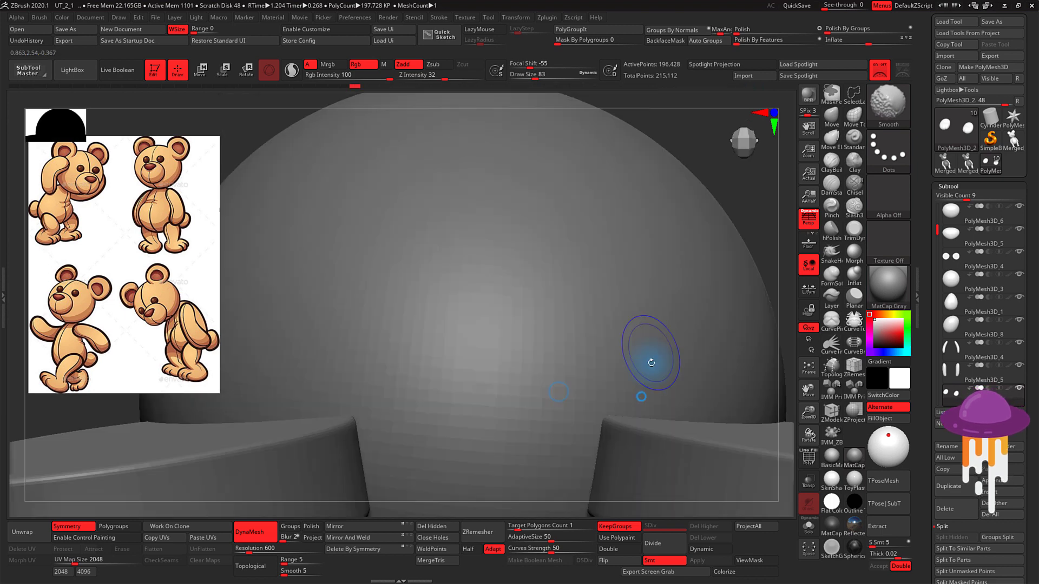
mouse_move(633, 411)
ctrl+right_down()
mouse_move(654, 364)
mouse_move(641, 395)
mouse_move(633, 316)
mouse_move(606, 336)
mouse_move(552, 303)
mouse_move(561, 312)
ctrl+right_up()
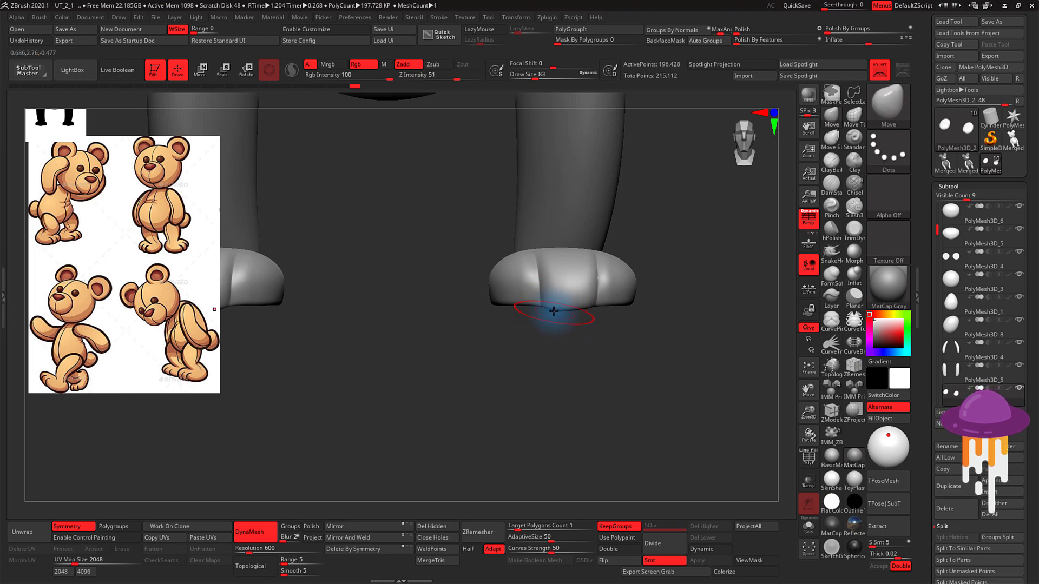
key(s)
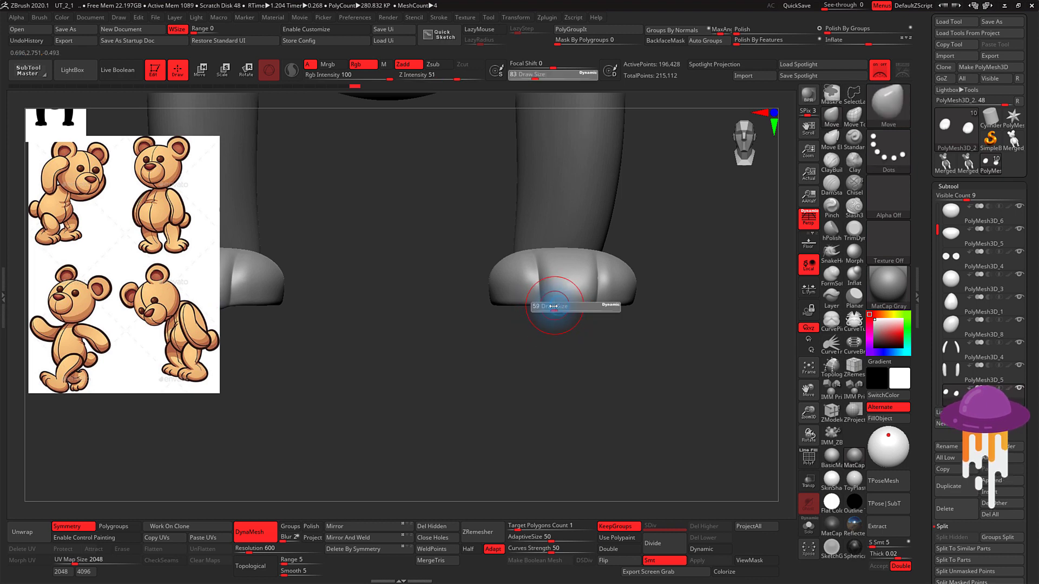
key(Return)
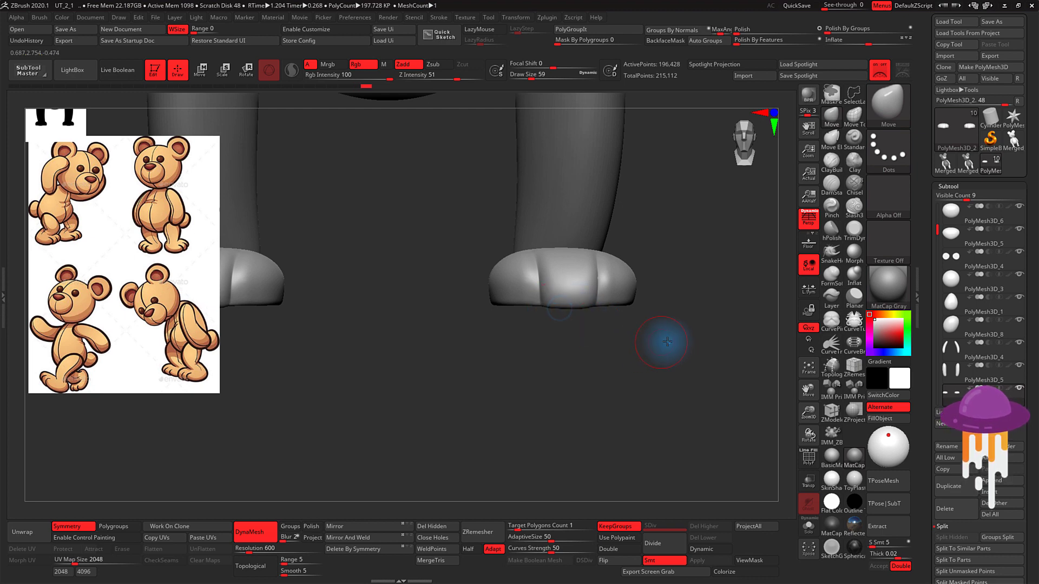
mouse_move(669, 342)
mouse_down()
mouse_move(613, 338)
mouse_move(622, 354)
mouse_move(667, 358)
mouse_up()
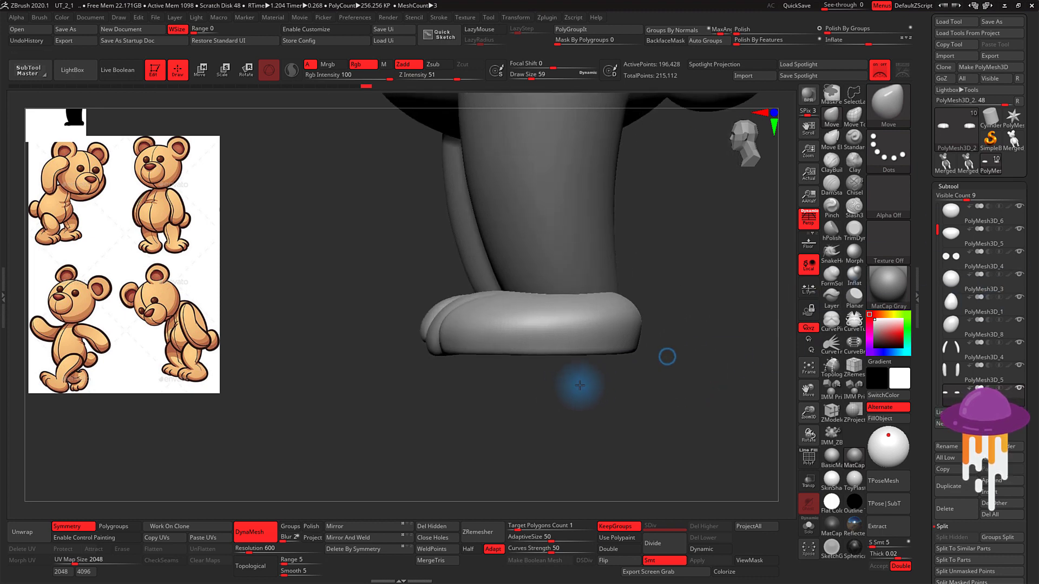
Step: With perspective off, mask and invert, then Transpose the foot's bottom slightly downward
click(806, 220)
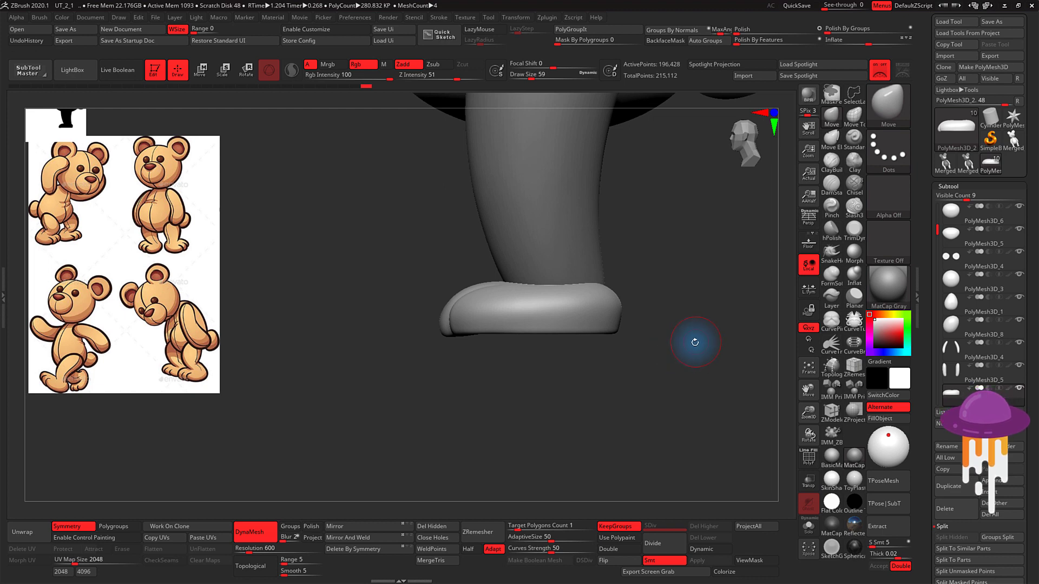
ctrl+drag(713, 311, 368, 420)
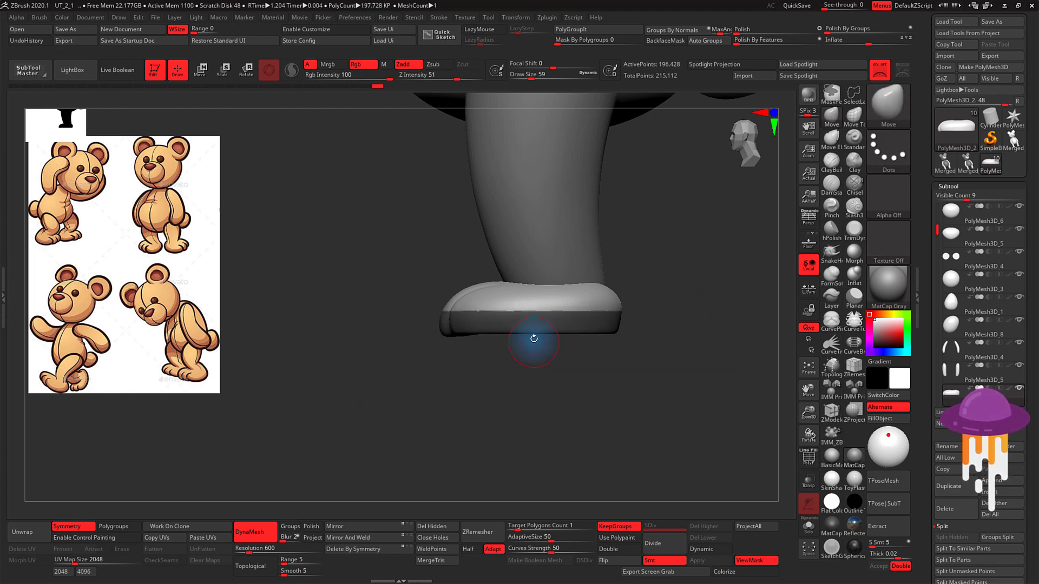
key(ctrl)
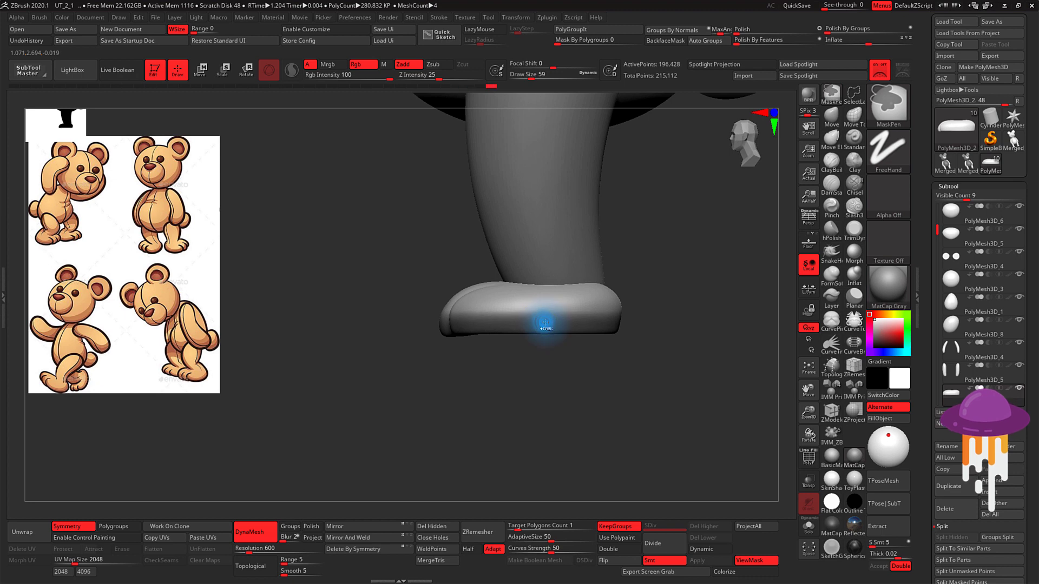
ctrl+click(677, 337)
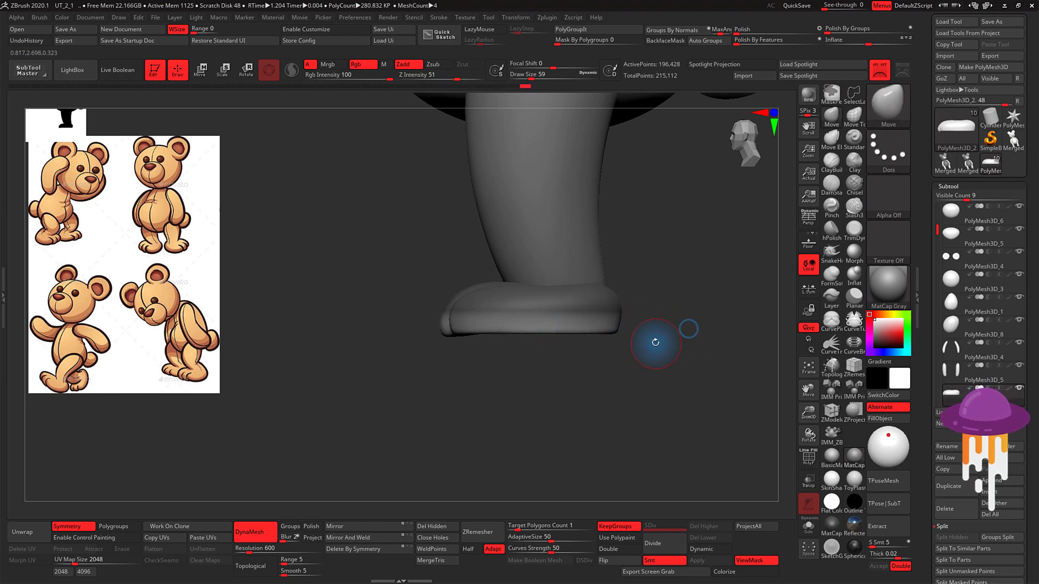
key(w)
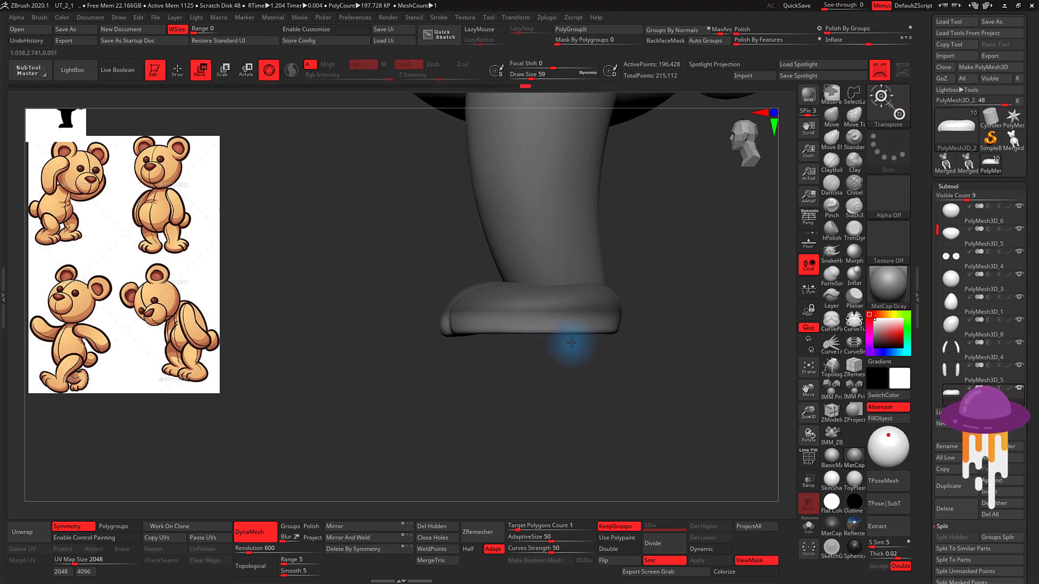
click(559, 328)
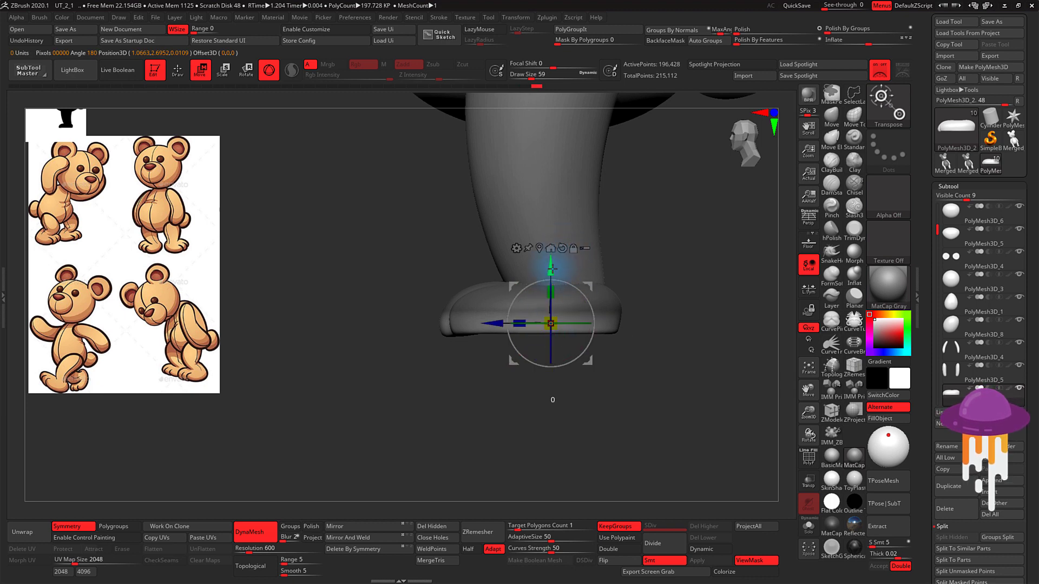
drag(552, 269, 552, 276)
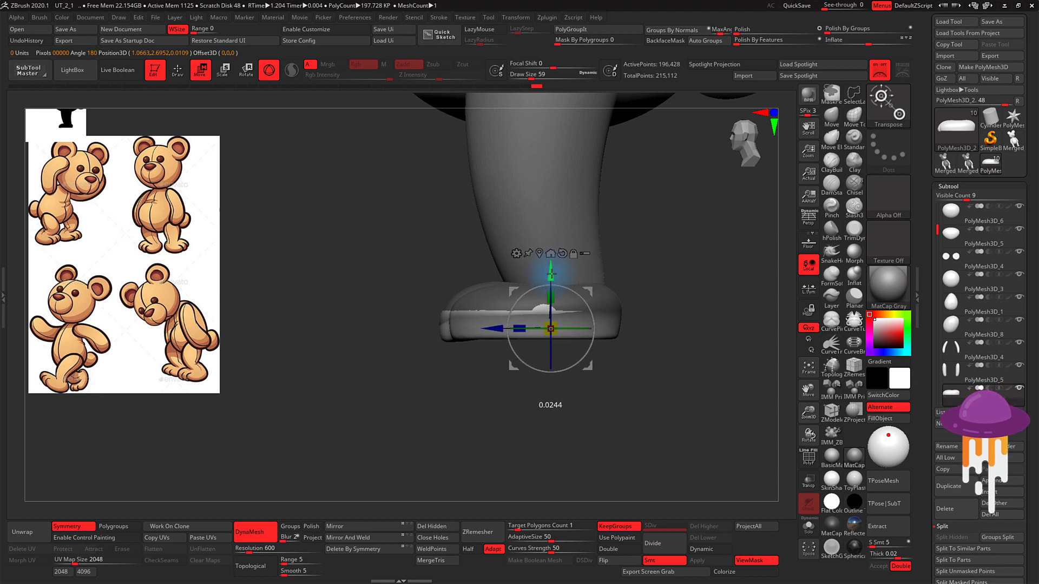
mouse_move(639, 271)
mouse_down()
mouse_move(691, 271)
mouse_move(676, 282)
mouse_up()
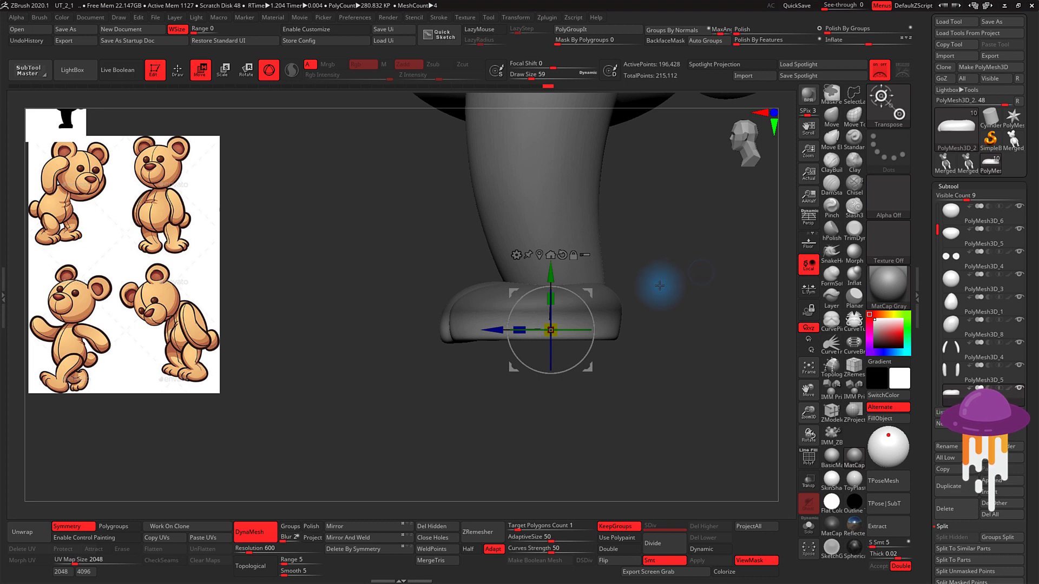
key(q)
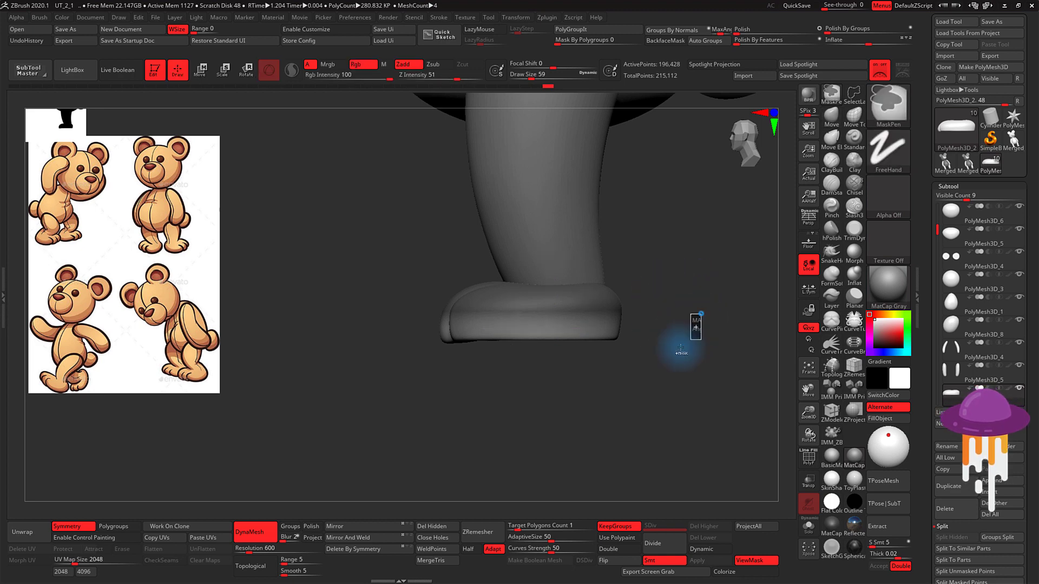
key(shift)
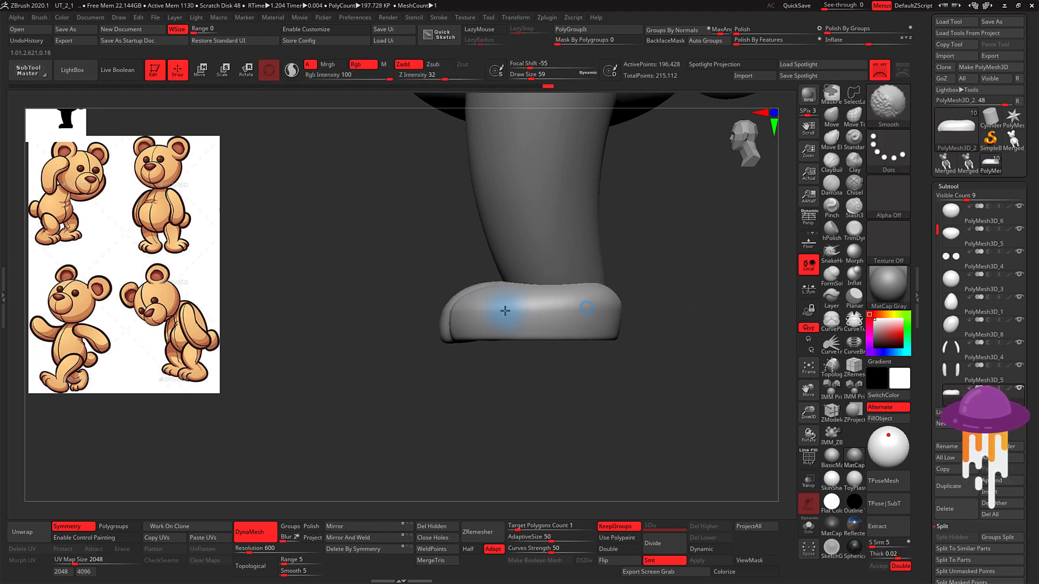
Step: Smooth the foot's bottom edge and toe area, then switch to a larger Inflat brush
shift+drag(612, 329, 466, 330)
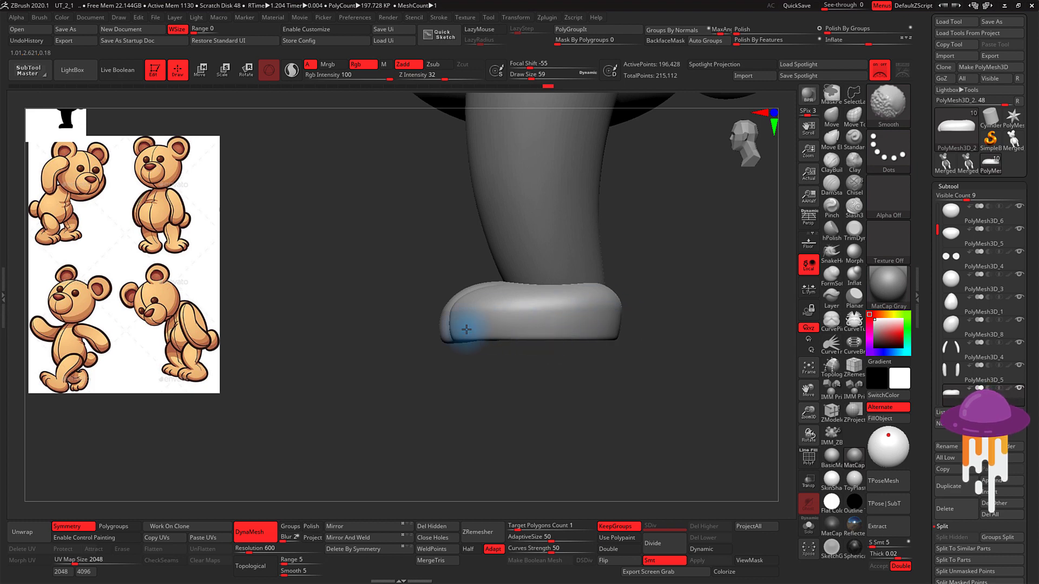
drag(510, 383, 559, 377)
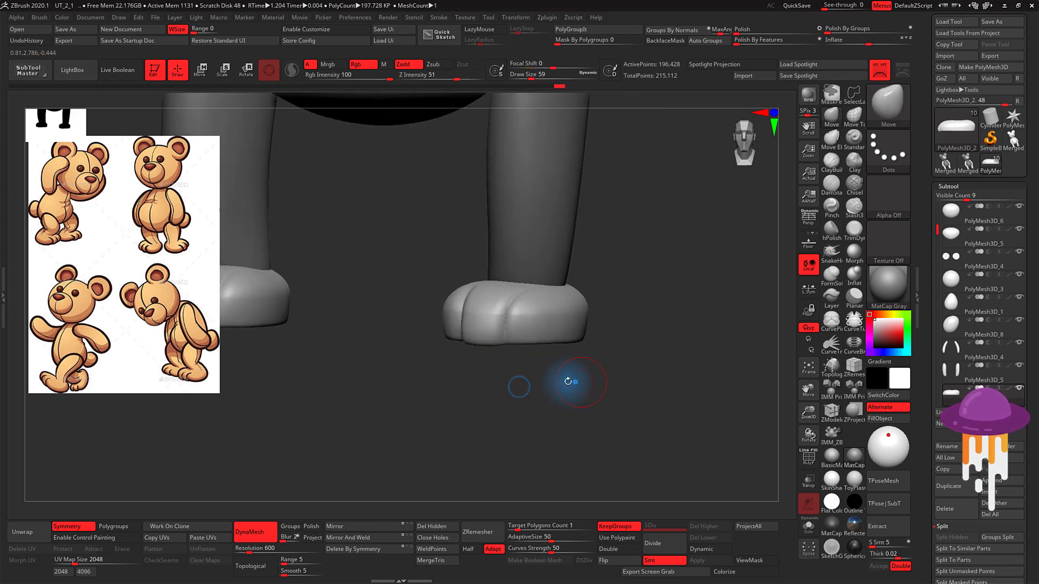
shift+drag(491, 295, 461, 330)
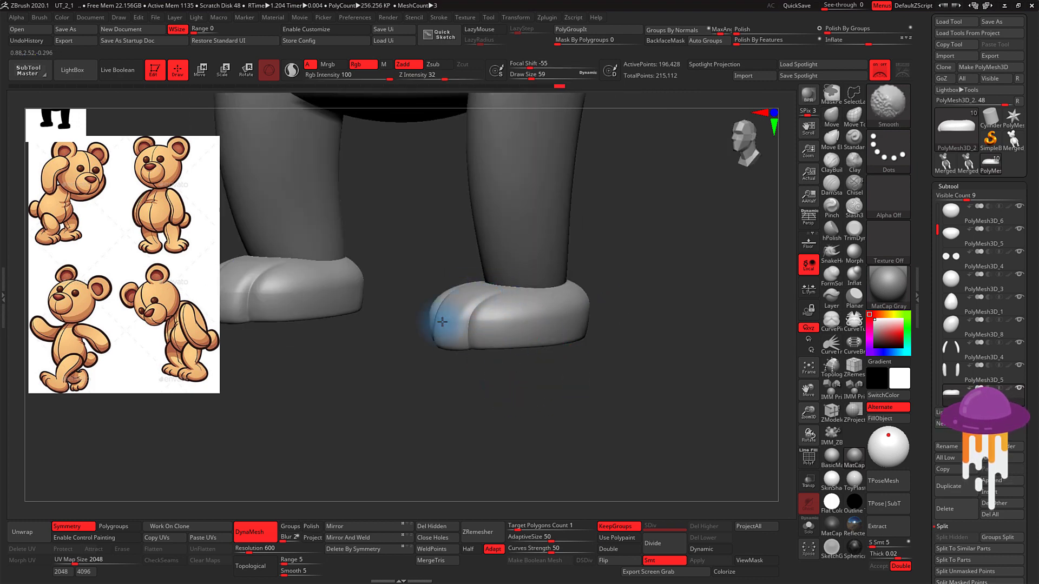
drag(602, 371, 559, 353)
key(s)
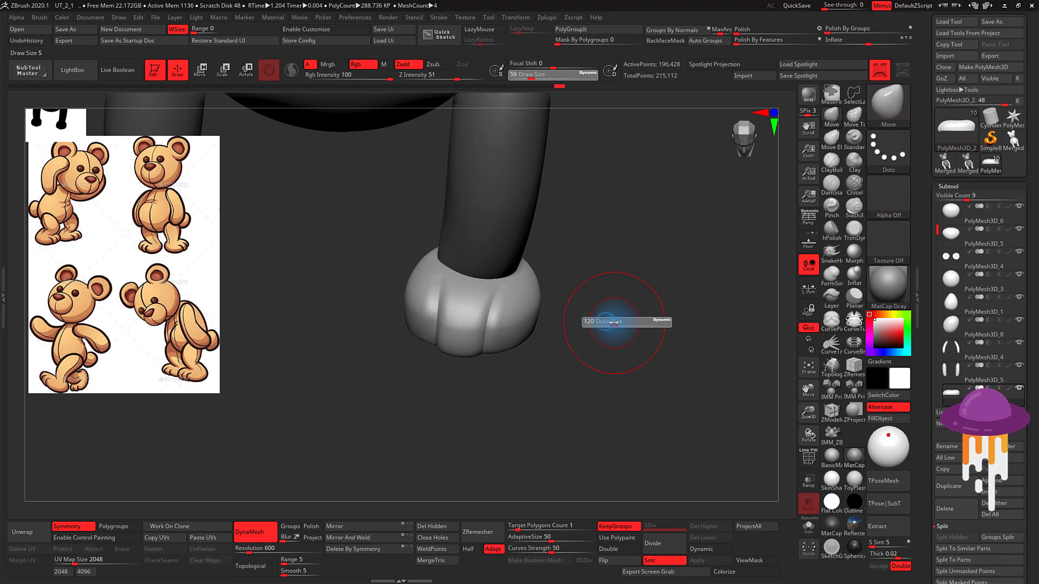
click(854, 274)
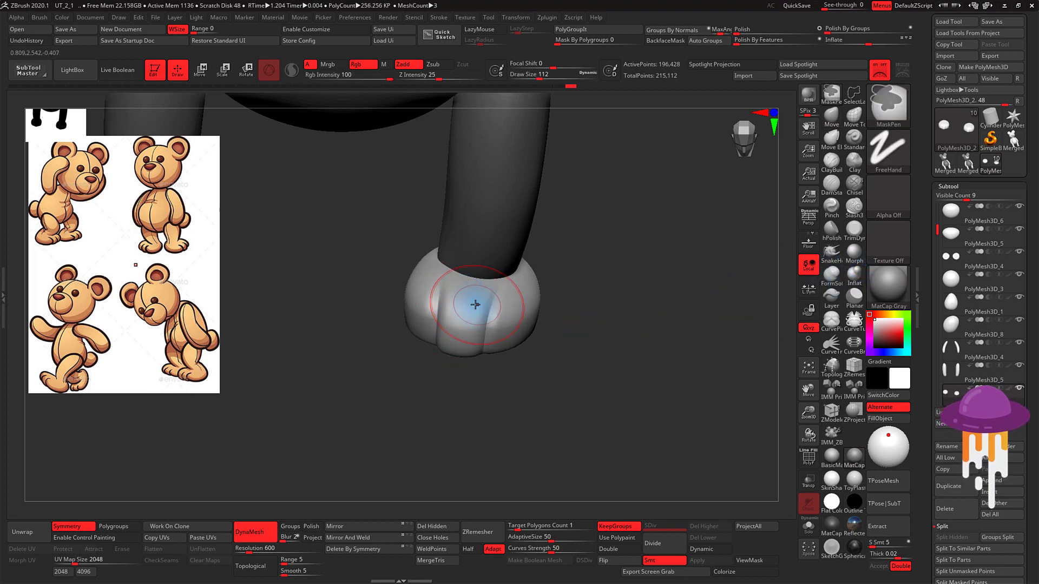
key(s)
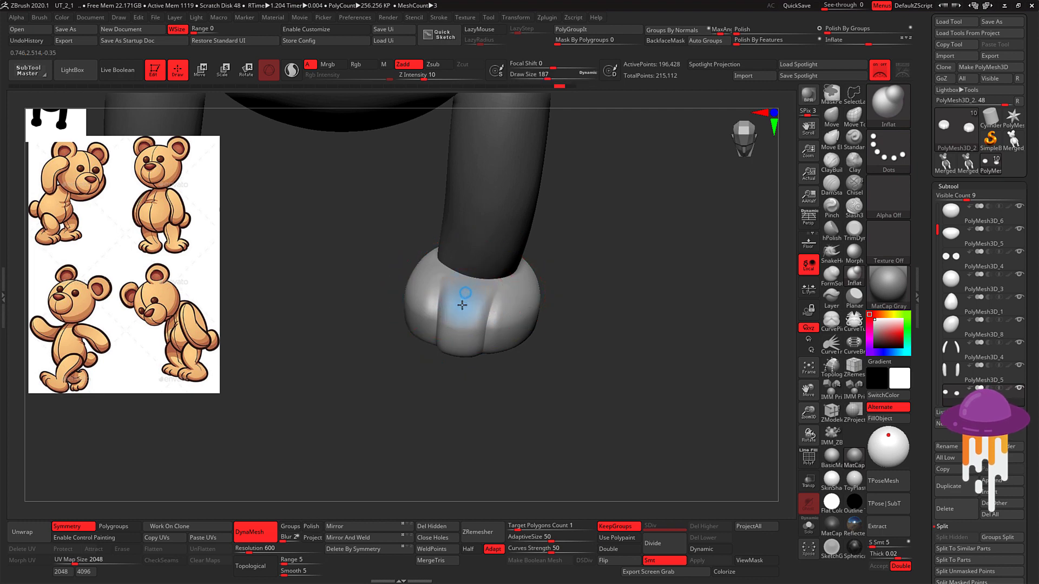
Step: Shrink the brush to size 65 and raise the Smooth brush strength to 100
mouse_move(594, 320)
mouse_down()
mouse_move(610, 320)
mouse_move(574, 309)
mouse_up()
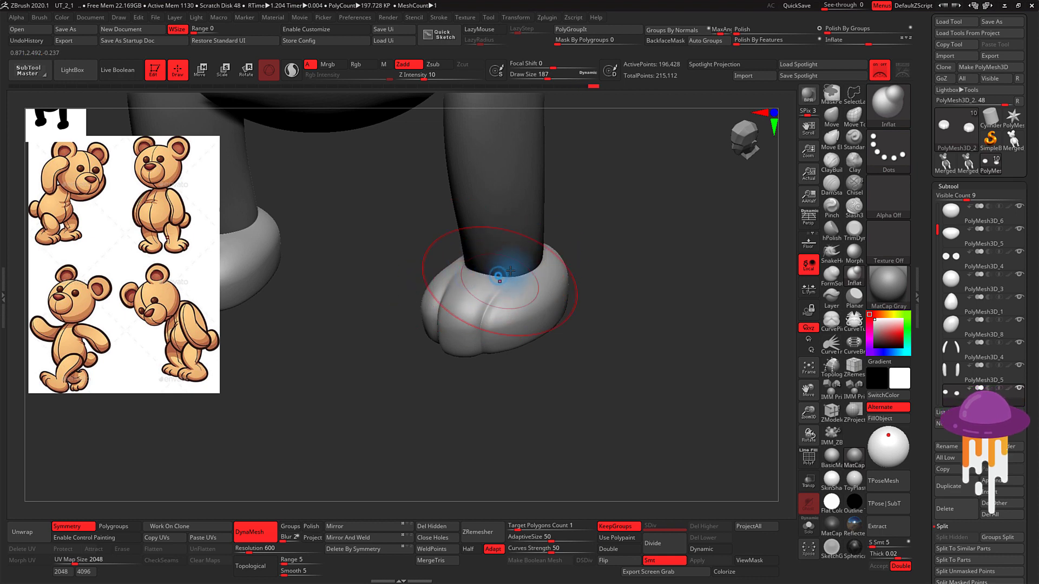
mouse_move(596, 269)
mouse_down()
mouse_move(608, 281)
mouse_move(611, 272)
mouse_up()
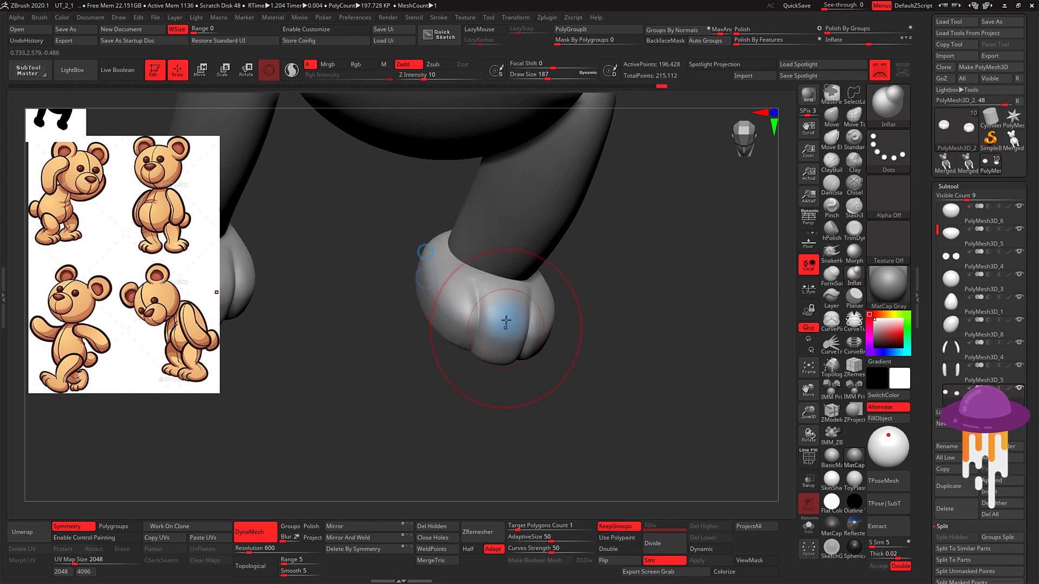
drag(626, 341, 603, 340)
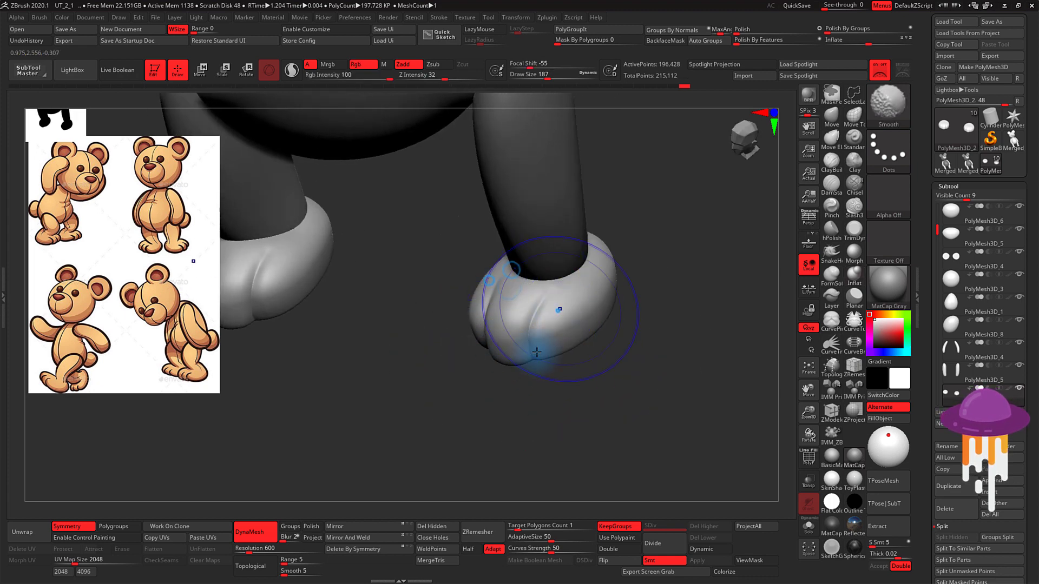
key(s)
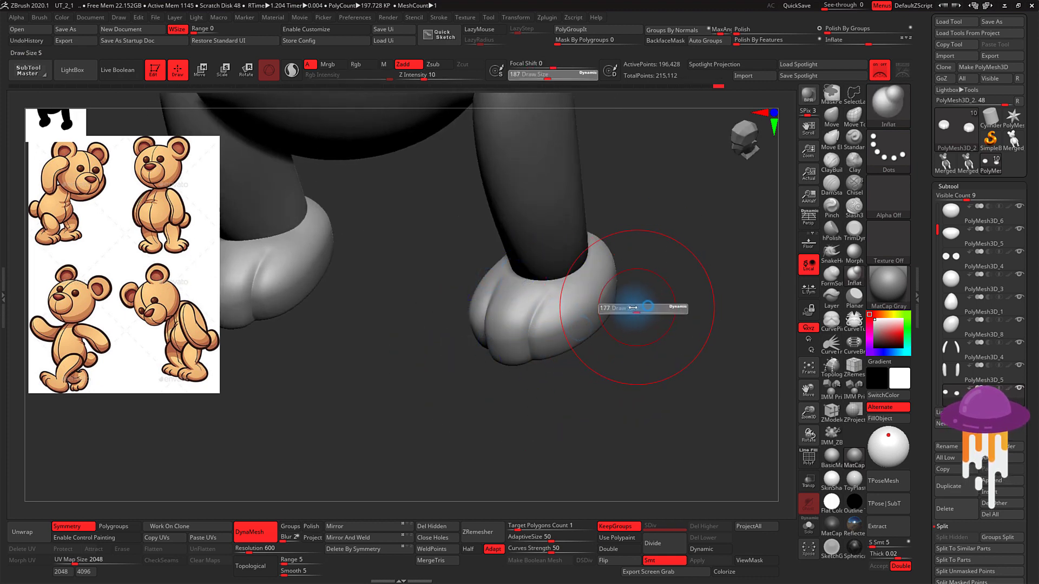
drag(628, 308, 622, 308)
key(shift)
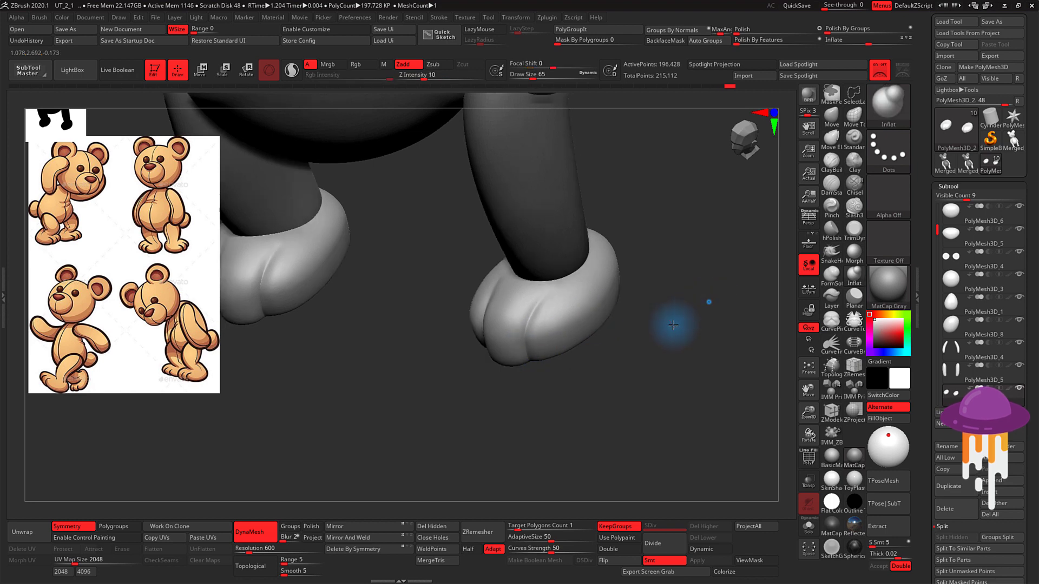
drag(704, 303, 642, 257)
key(shift)
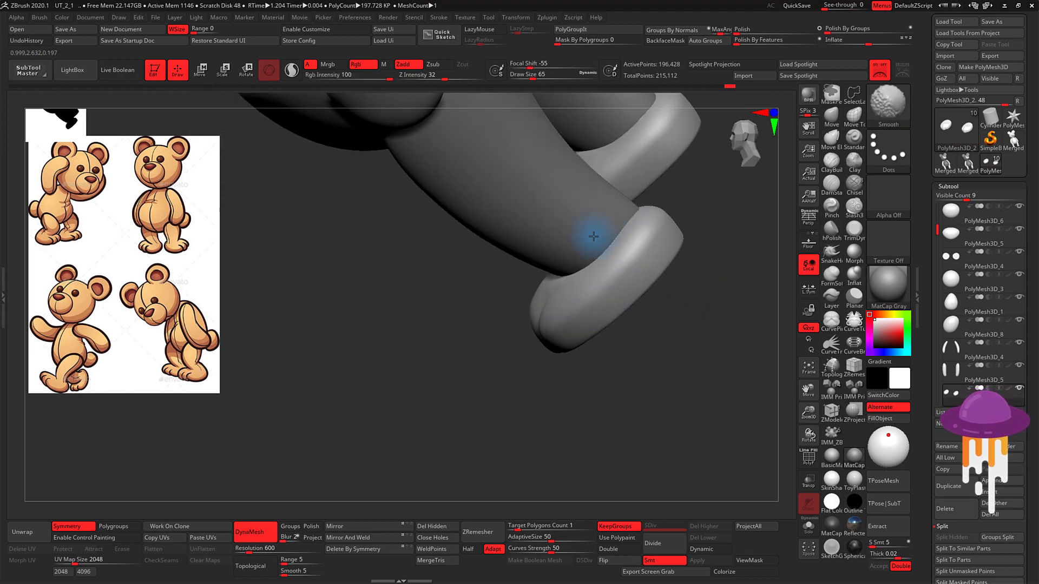
drag(464, 78, 490, 77)
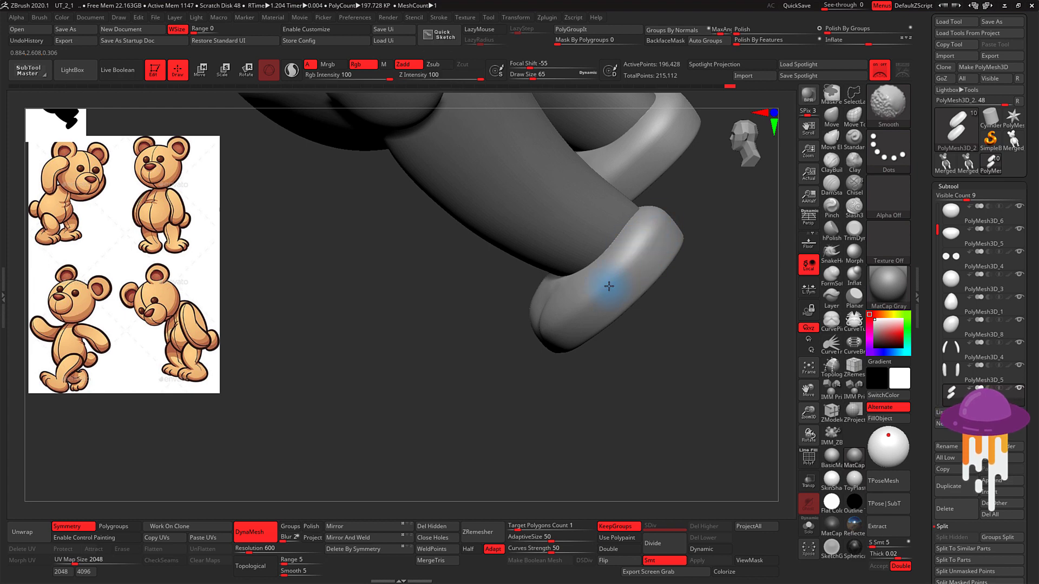
mouse_move(684, 330)
shift+mouse_down()
mouse_move(692, 326)
mouse_move(670, 331)
mouse_move(707, 321)
shift+mouse_up()
Step: Trim the bottom of the foot flat with TrimCurve and inspect the flattened soles
key(ctrl)
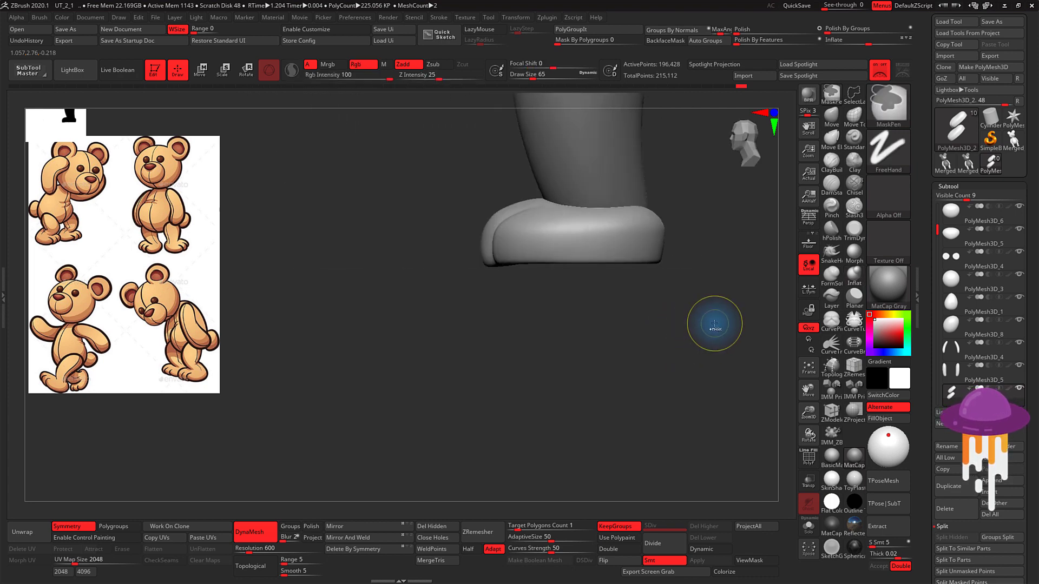
key(ctrl+shift)
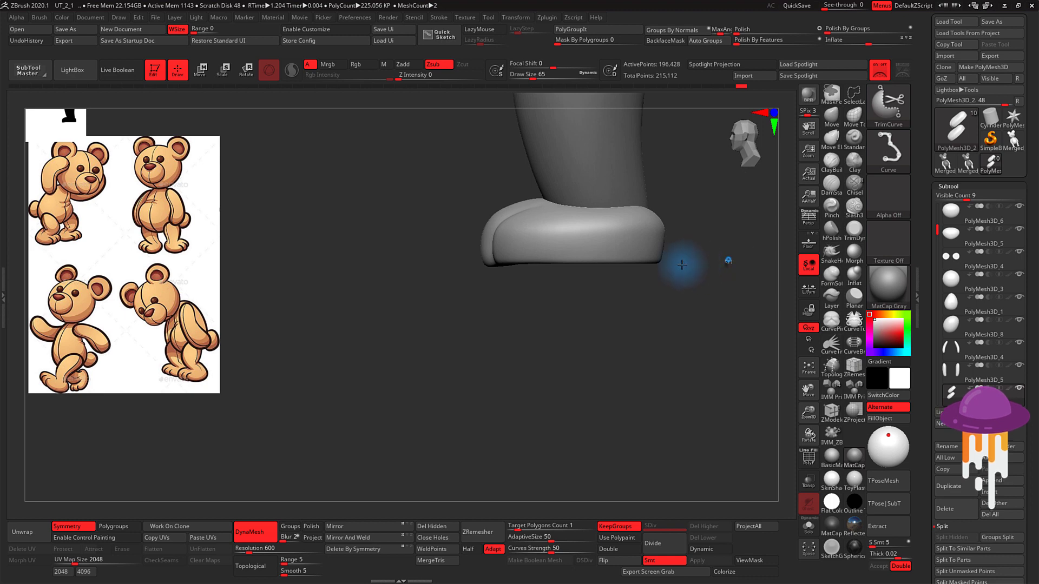
ctrl+shift+drag(682, 265, 408, 260)
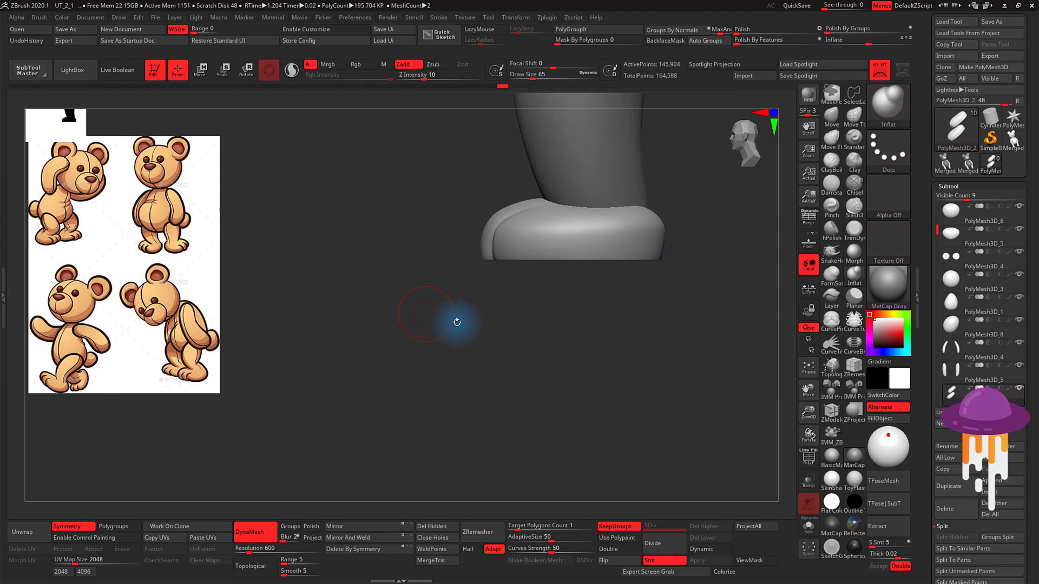
drag(467, 322, 502, 327)
mouse_move(648, 331)
mouse_down()
mouse_move(668, 258)
mouse_move(656, 261)
mouse_move(680, 302)
mouse_move(665, 304)
mouse_up()
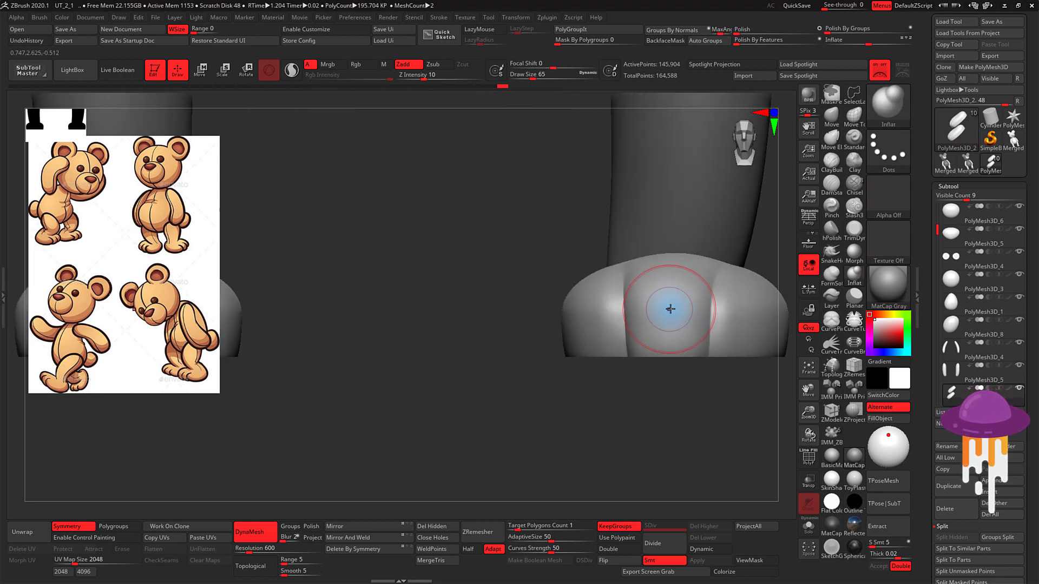
key(f)
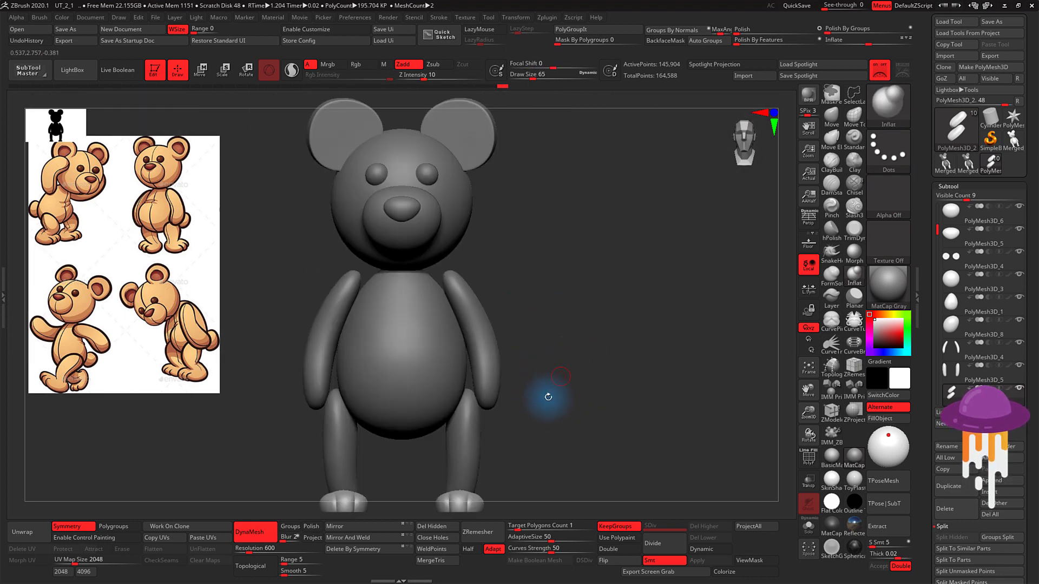
alt+drag(547, 395, 584, 352)
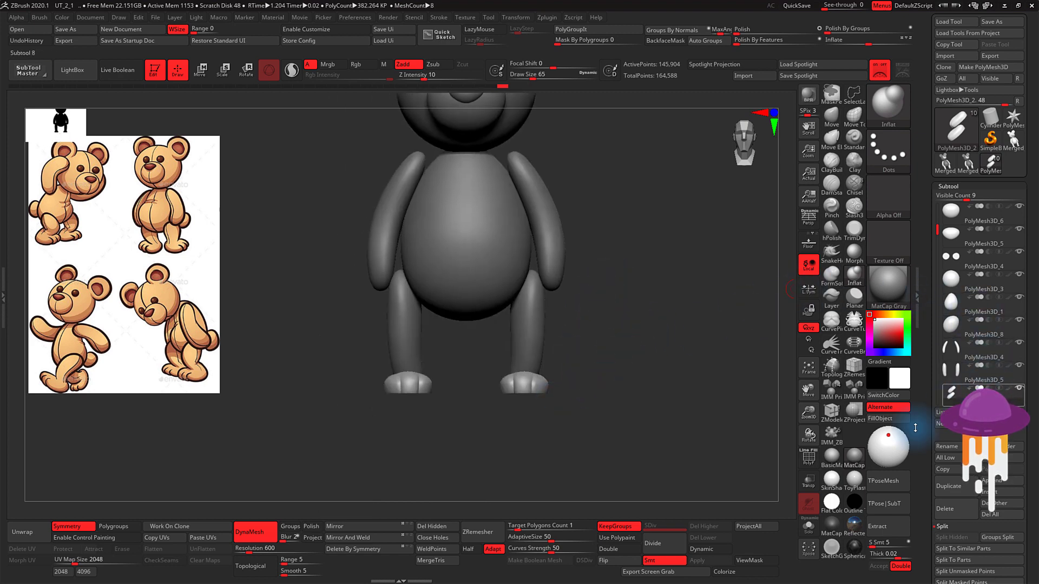
Step: Duplicate the feet subtool, show its PolyF wireframe, and ZRemesh the copy to 1,874 points
click(951, 487)
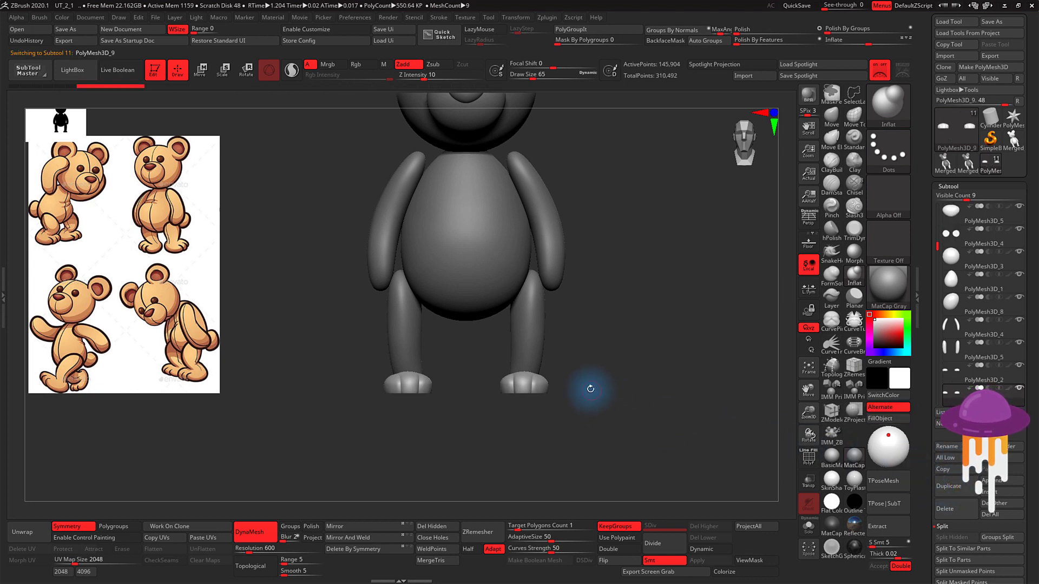
scroll(614, 386, up, 3)
scroll(617, 383, up, 2)
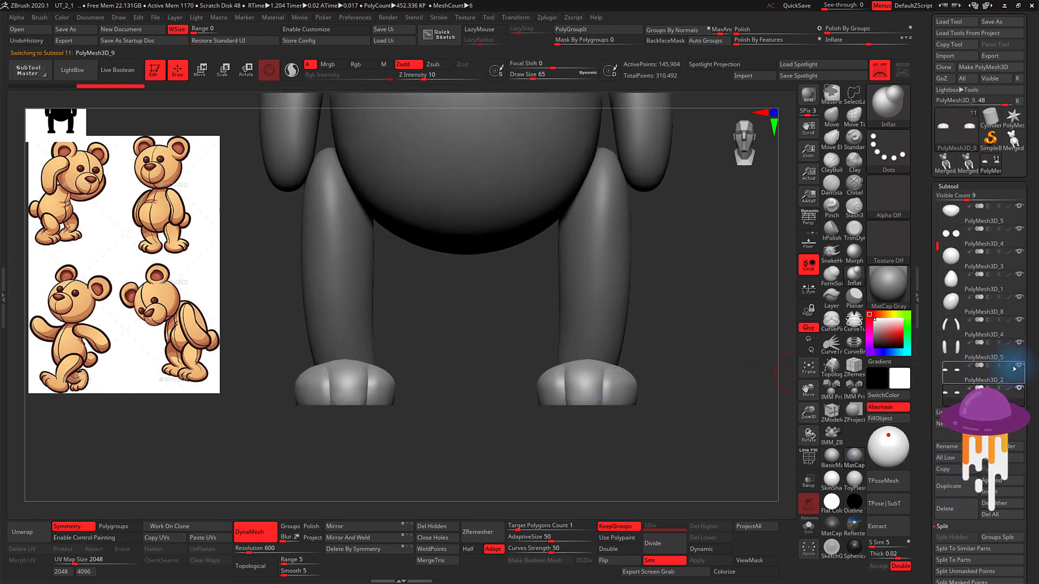
click(808, 458)
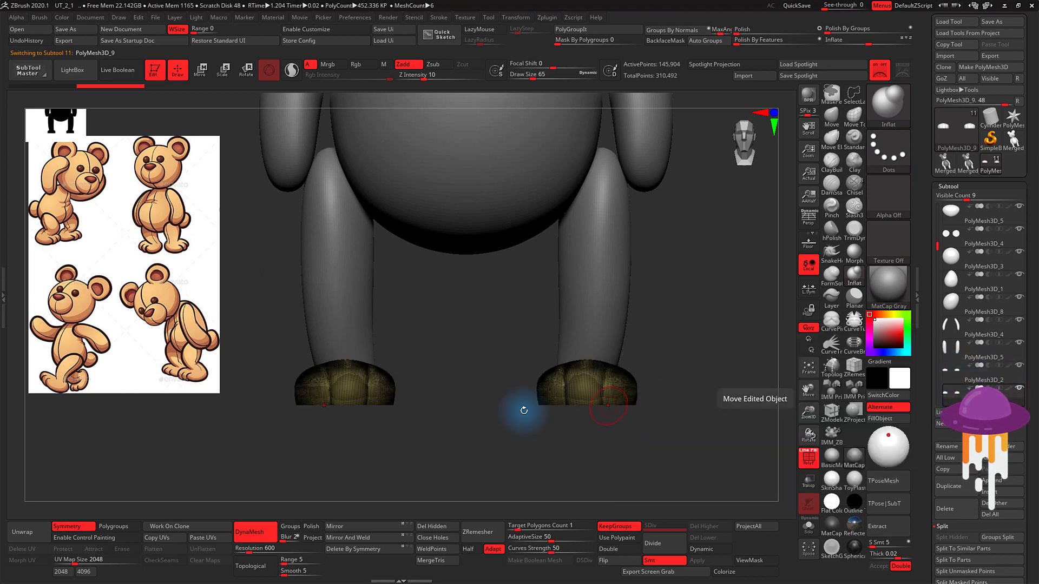
click(479, 534)
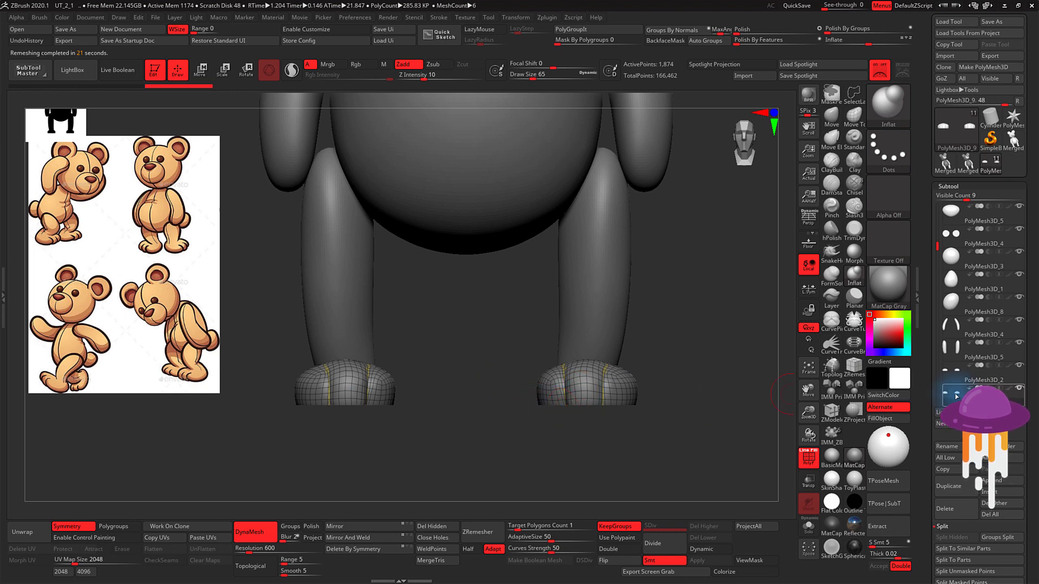
mouse_move(982, 373)
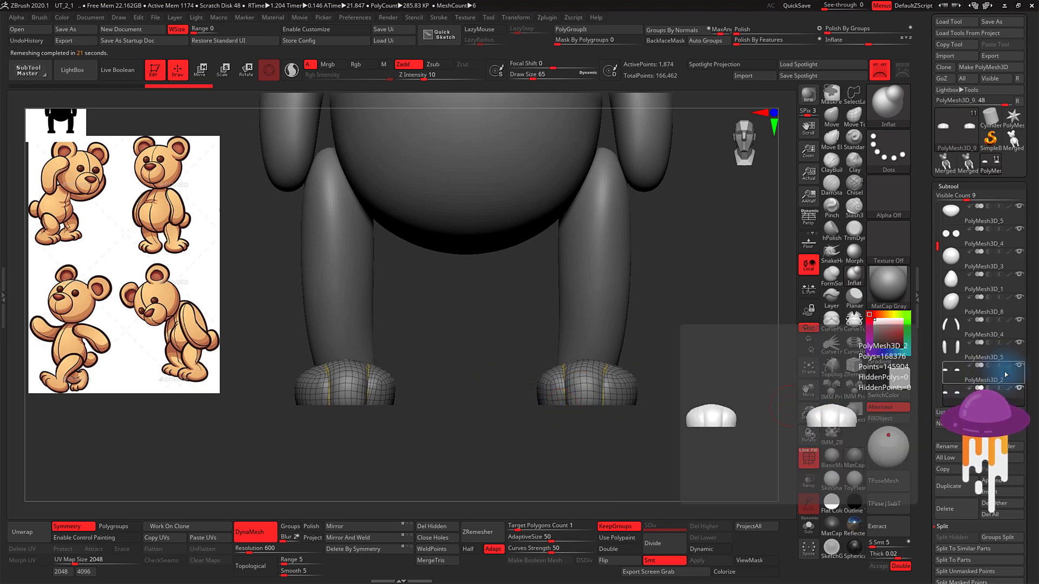
Step: Isolate the feet subtools and project the original feet shape onto the retopologized copy
key(shift)
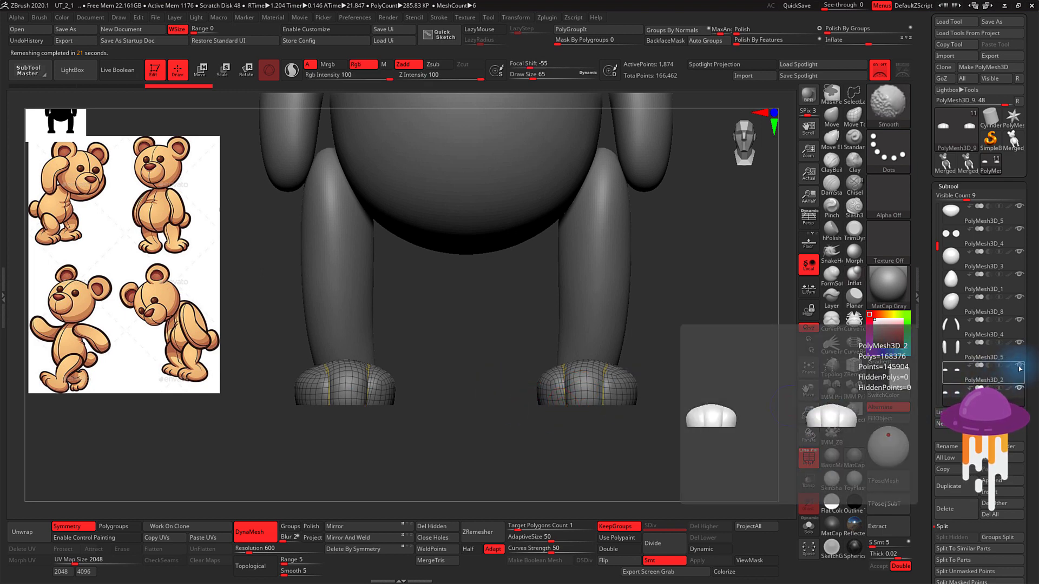
shift+click(1020, 366)
mouse_move(952, 395)
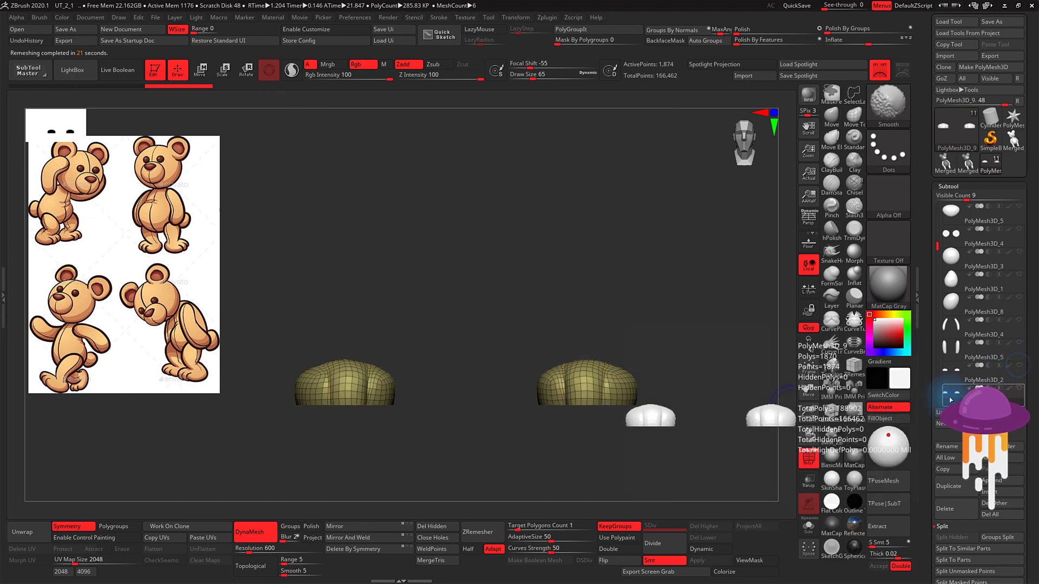
click(956, 374)
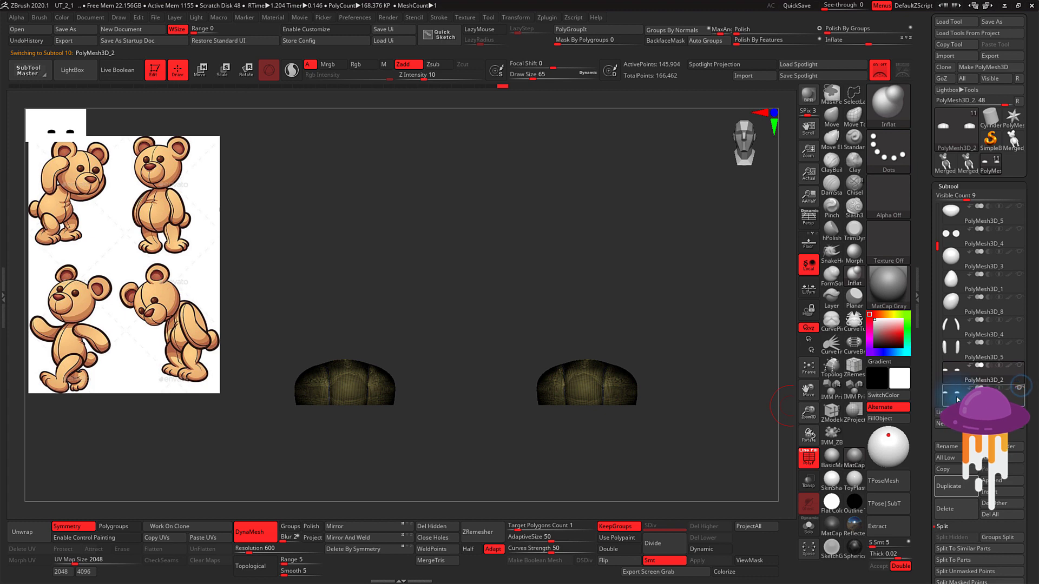
click(957, 398)
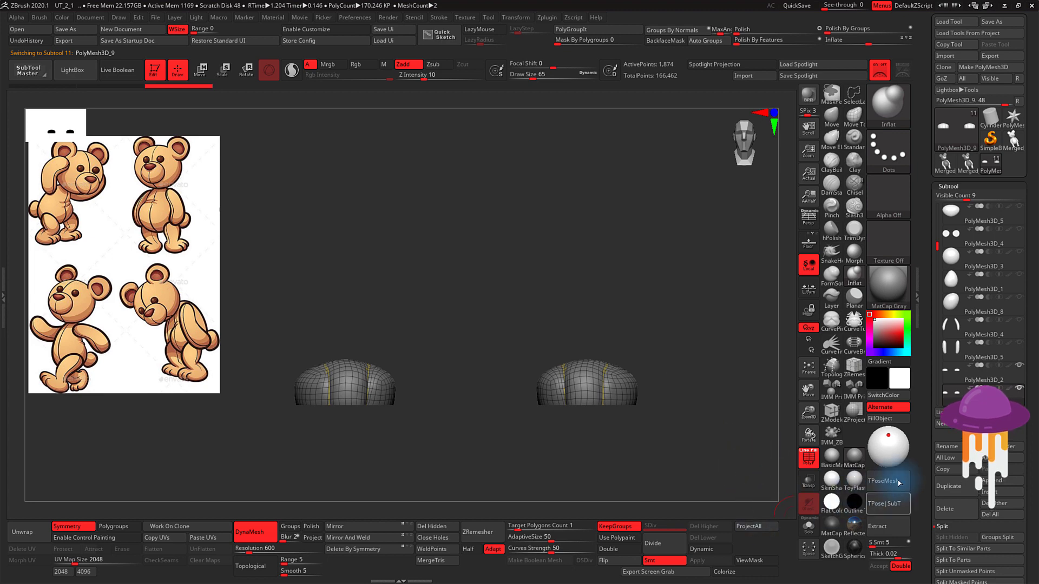
scroll(1034, 443, down, 5)
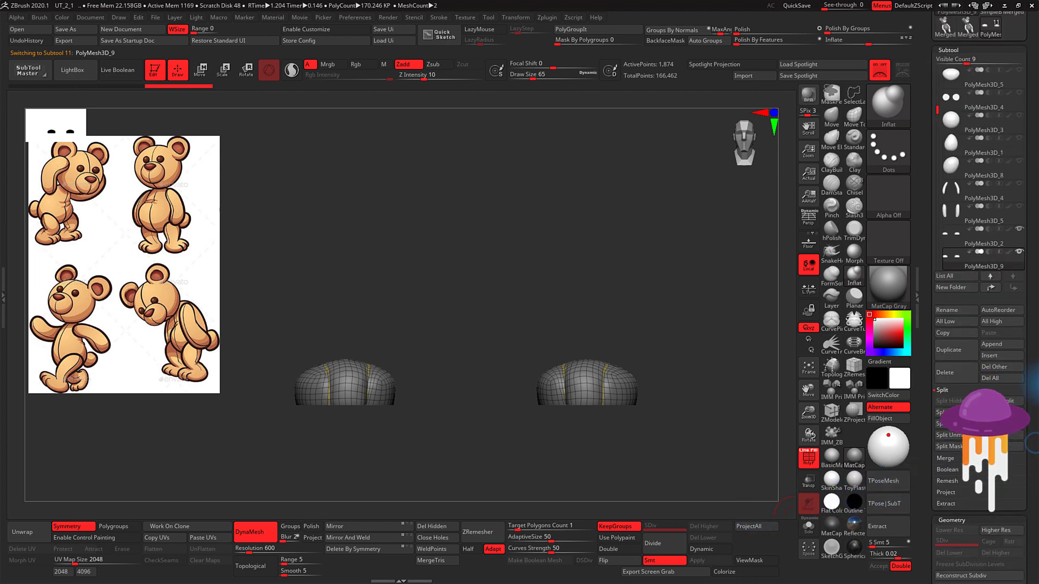
click(946, 438)
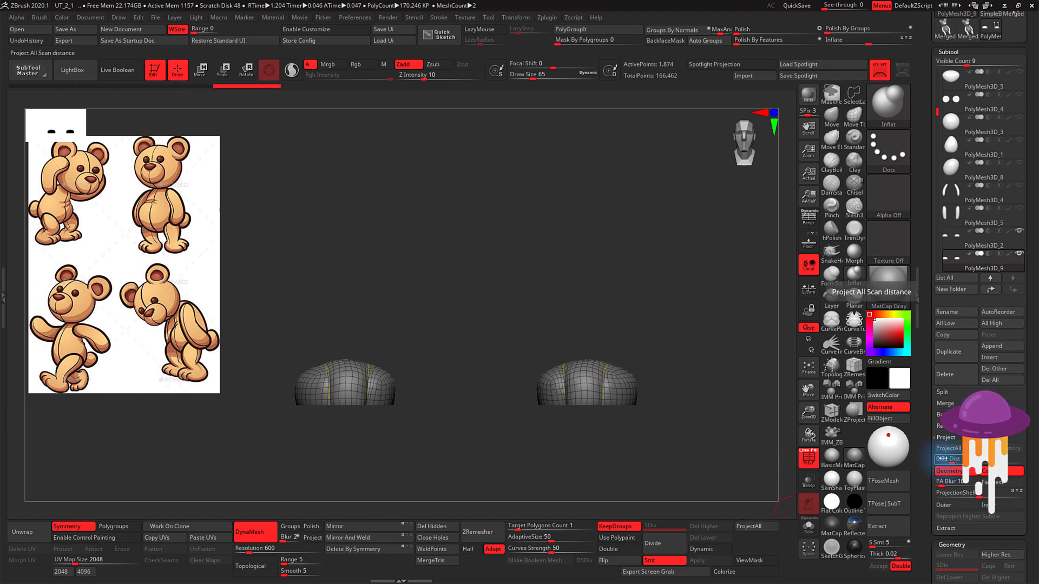
click(953, 449)
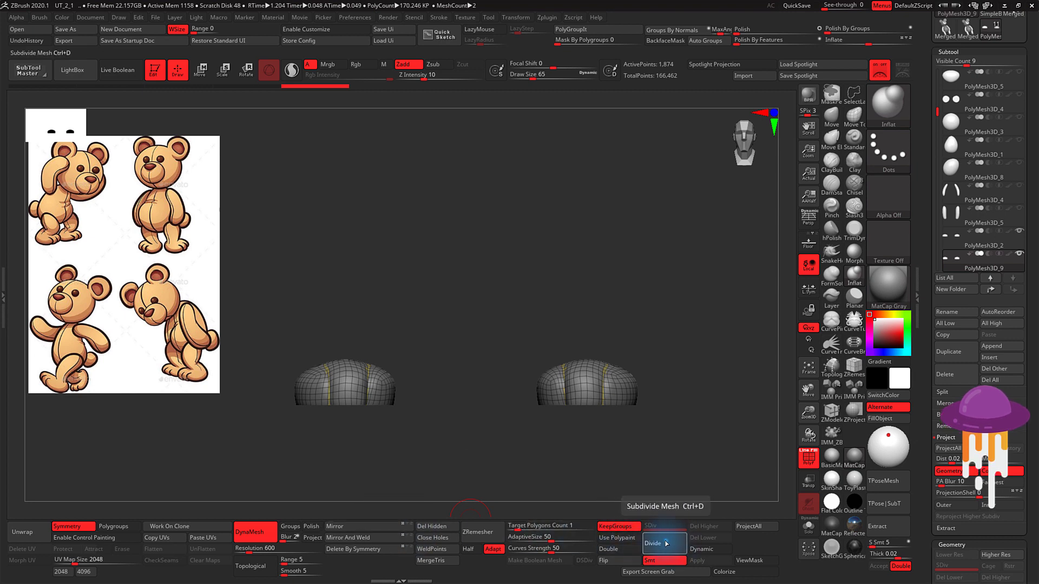
Step: Divide the foot copy to SDiv 3, ProjectAll the original details, and turn off PolyF
click(666, 543)
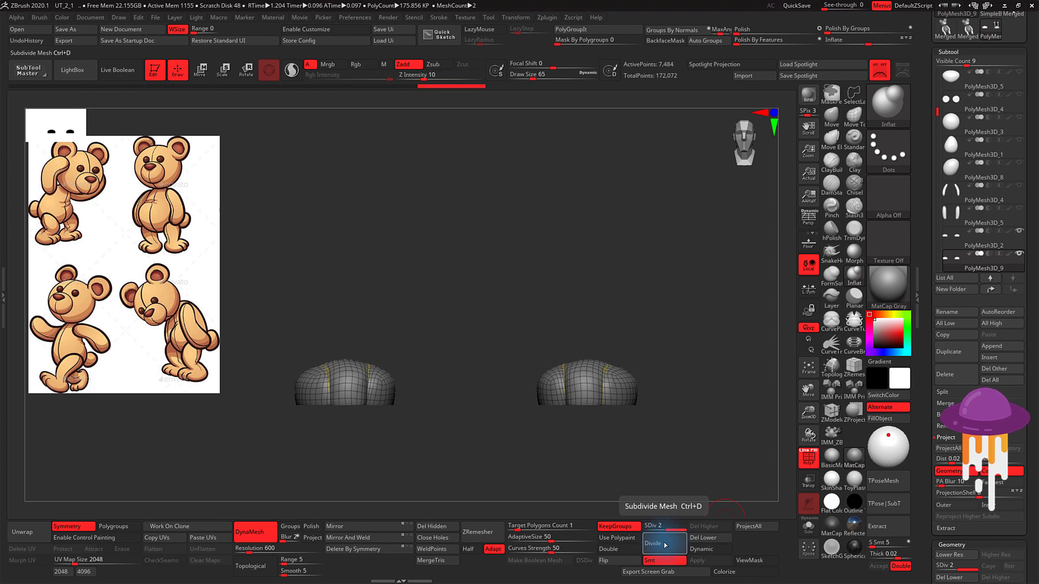
click(665, 545)
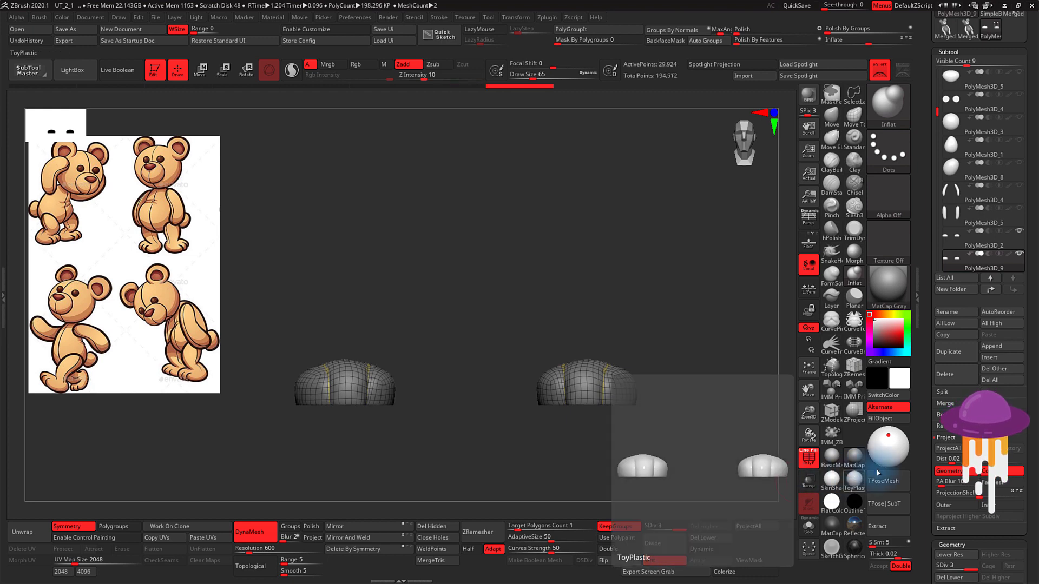
click(953, 451)
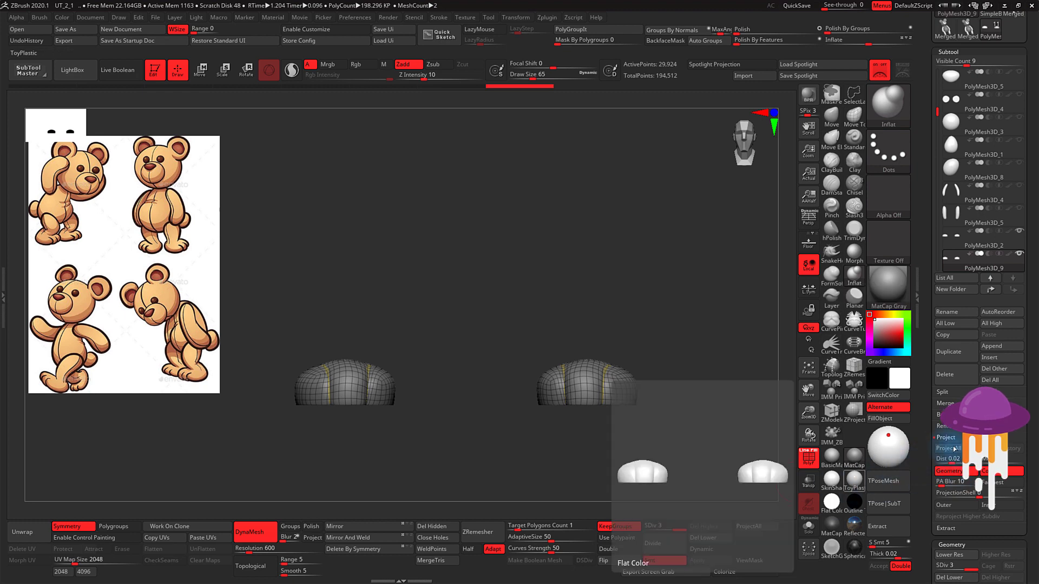
click(758, 530)
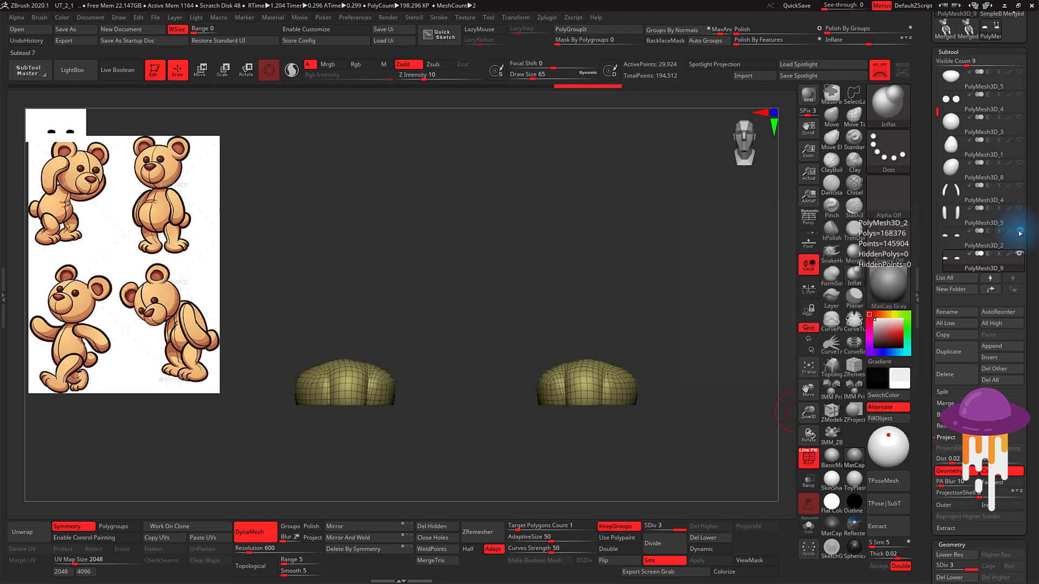
click(808, 460)
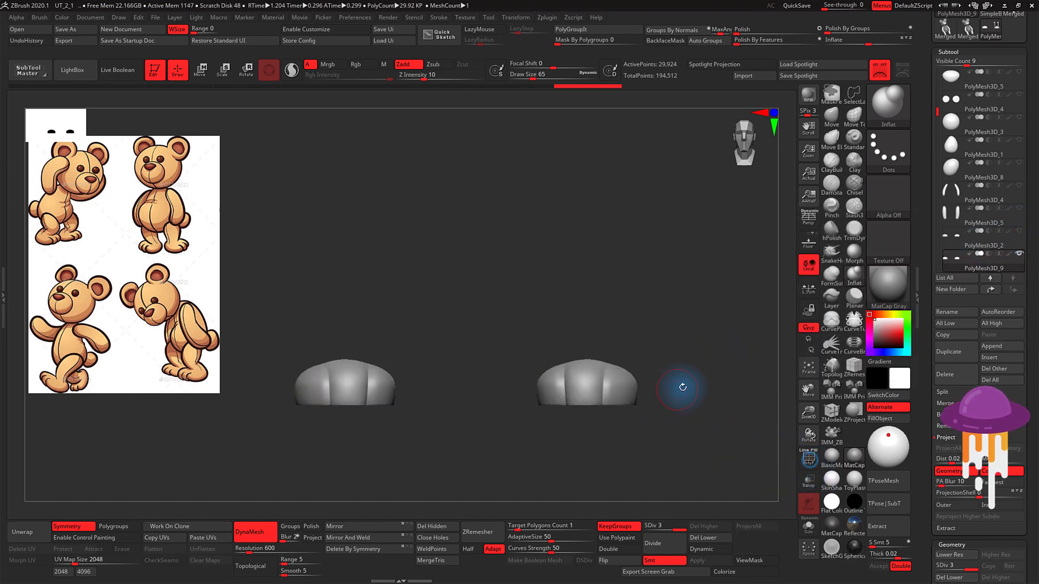
Step: Smooth the vertical ridges on the foot front, lowering the Smooth Z Intensity
drag(680, 383, 639, 411)
drag(590, 440, 712, 394)
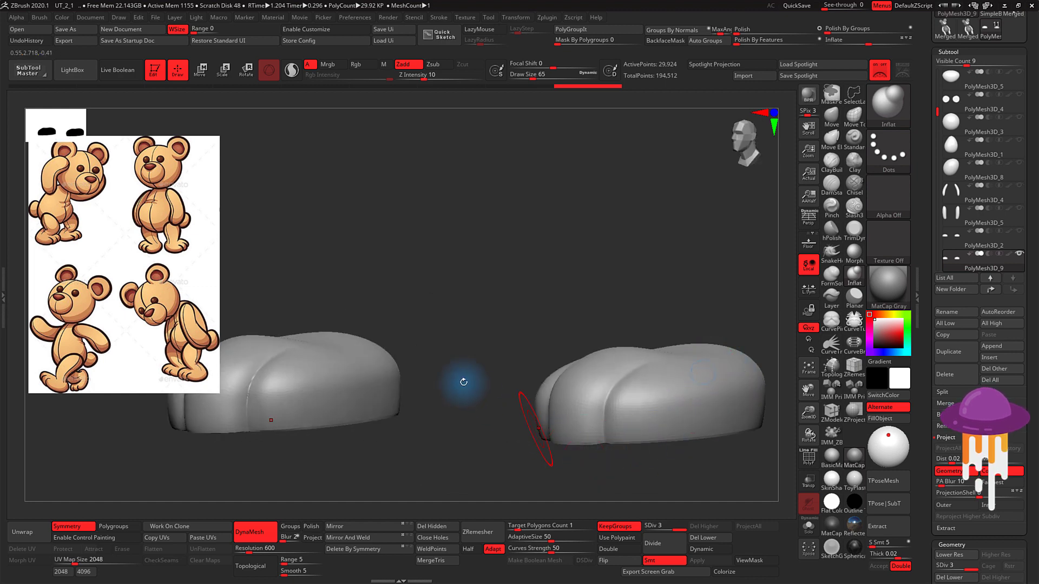
drag(466, 373, 582, 309)
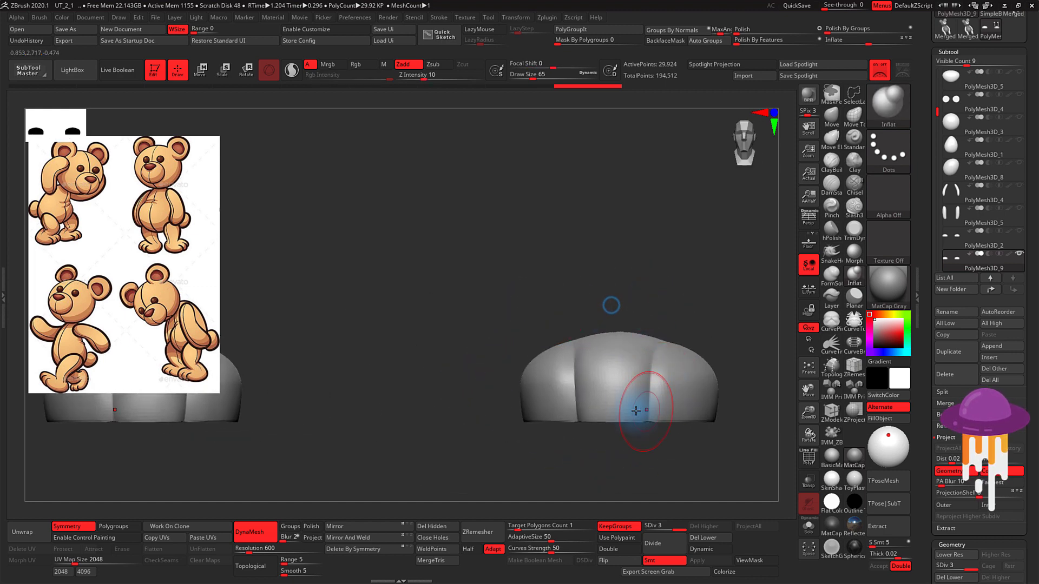
shift+drag(634, 398, 557, 371)
mouse_move(612, 388)
shift+mouse_down()
mouse_move(628, 378)
mouse_move(683, 386)
shift+mouse_up()
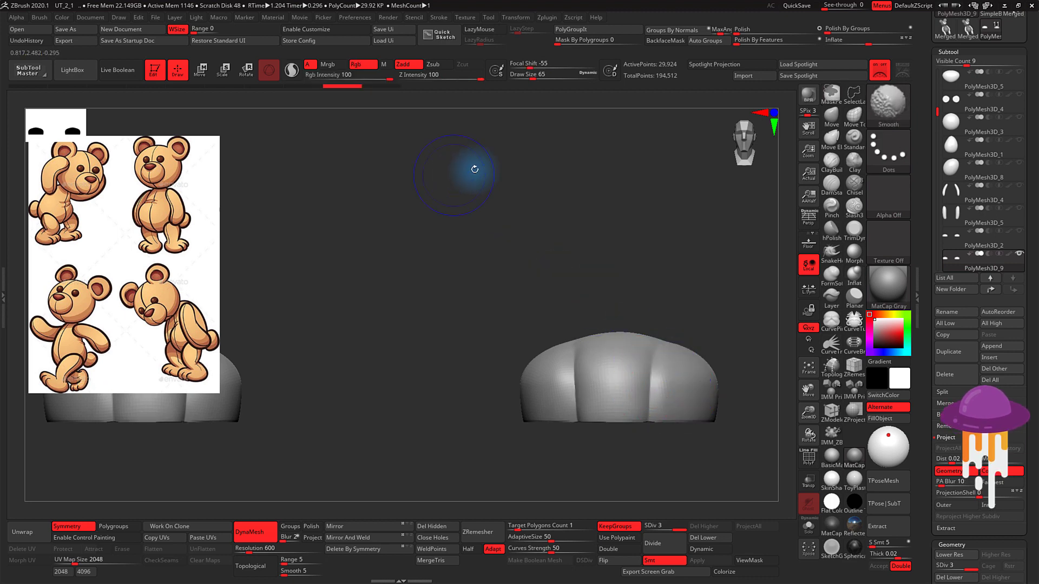
drag(481, 79, 442, 84)
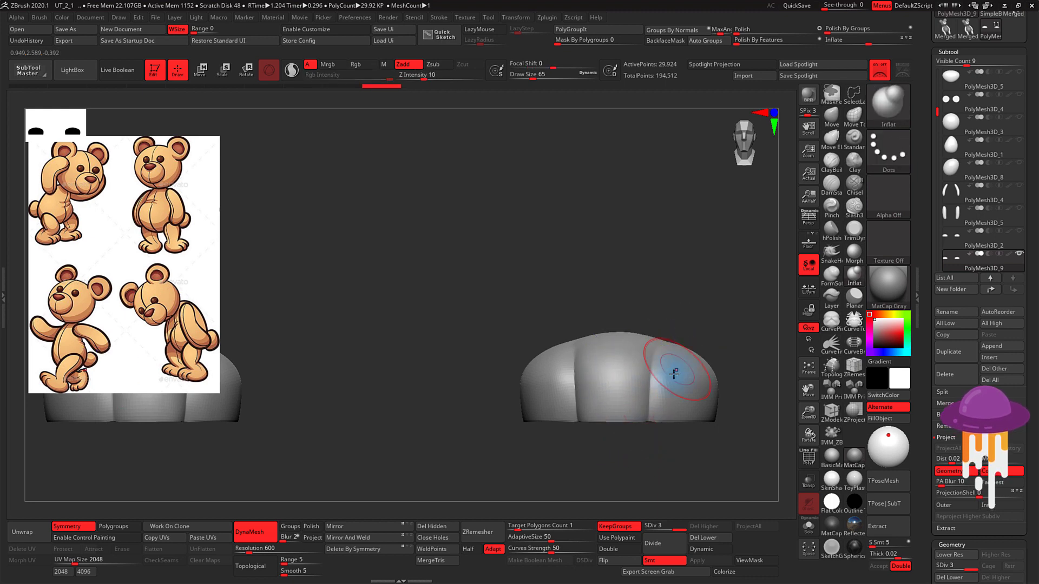
Step: Smooth along the foot's lower edge from below, then Divide to SDiv 4
mouse_move(701, 459)
mouse_down()
mouse_move(720, 386)
mouse_move(689, 375)
mouse_up()
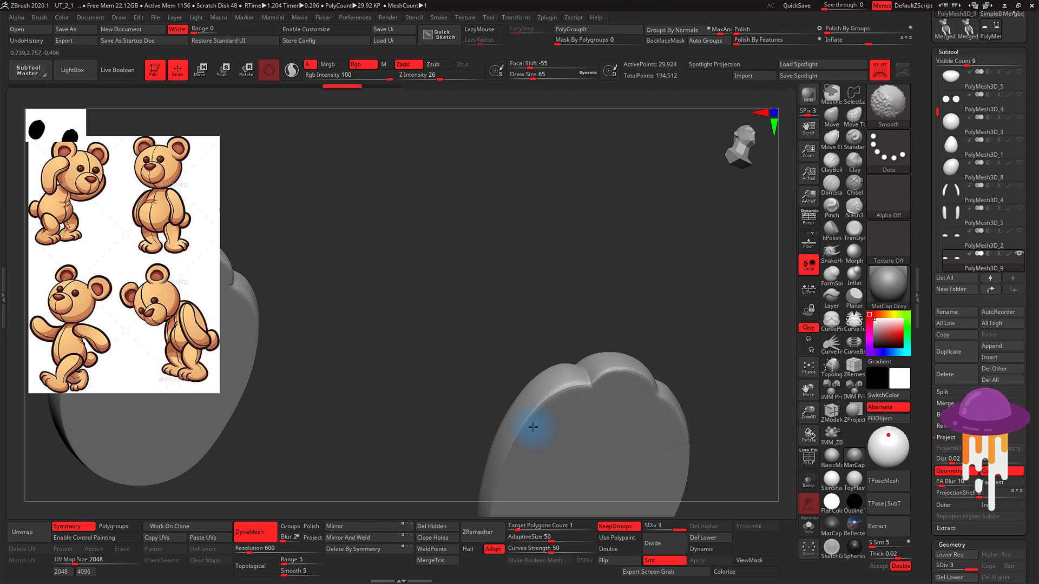
drag(731, 373, 684, 237)
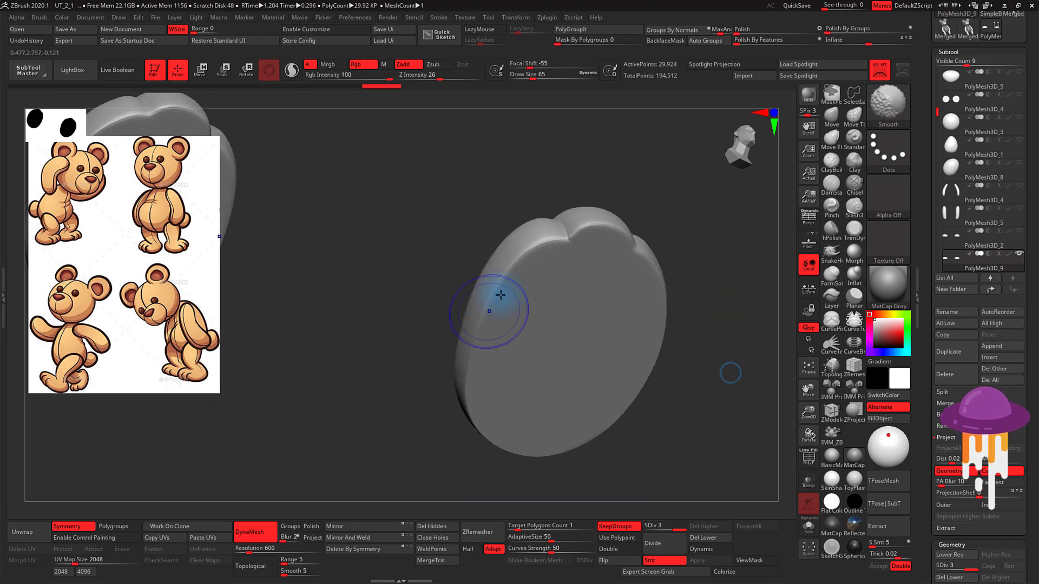
mouse_move(489, 435)
shift+mouse_down()
mouse_move(683, 291)
mouse_move(656, 382)
shift+mouse_up()
mouse_move(715, 315)
mouse_down()
mouse_move(696, 366)
mouse_move(726, 394)
mouse_move(699, 411)
mouse_up()
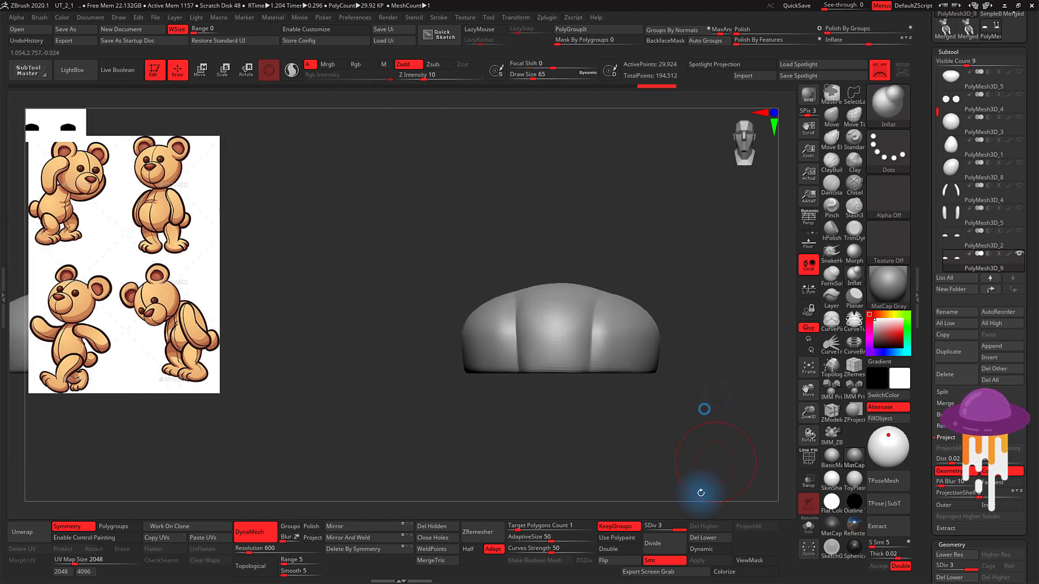
click(665, 547)
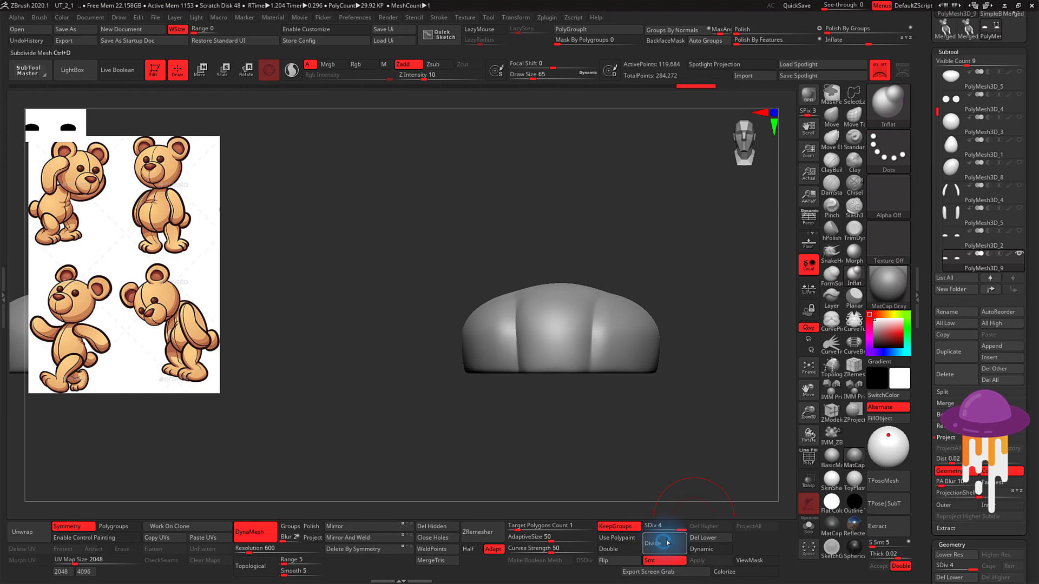
mouse_move(715, 381)
mouse_down()
mouse_move(703, 412)
mouse_move(673, 388)
mouse_up()
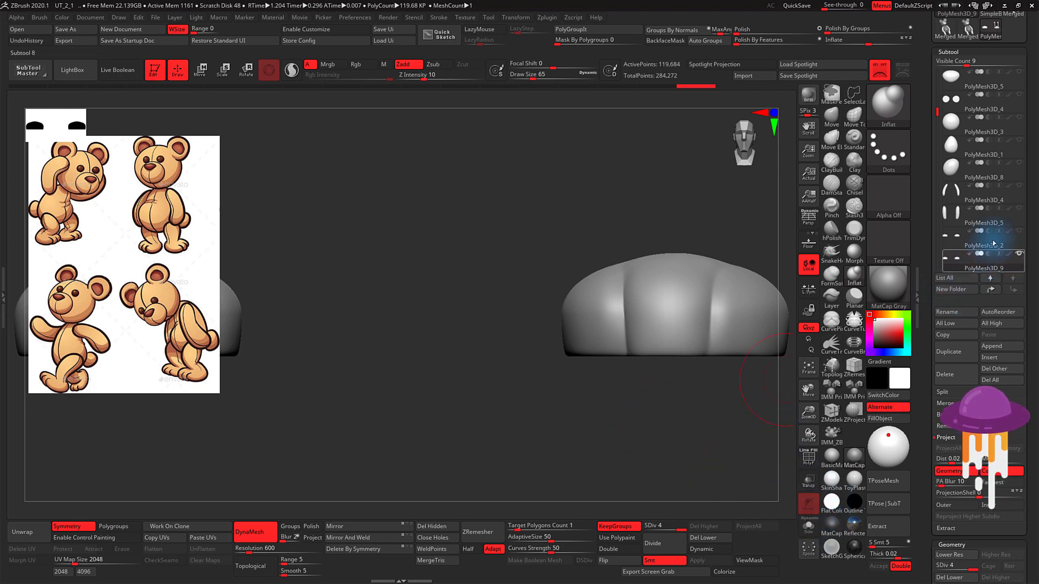
mouse_move(984, 243)
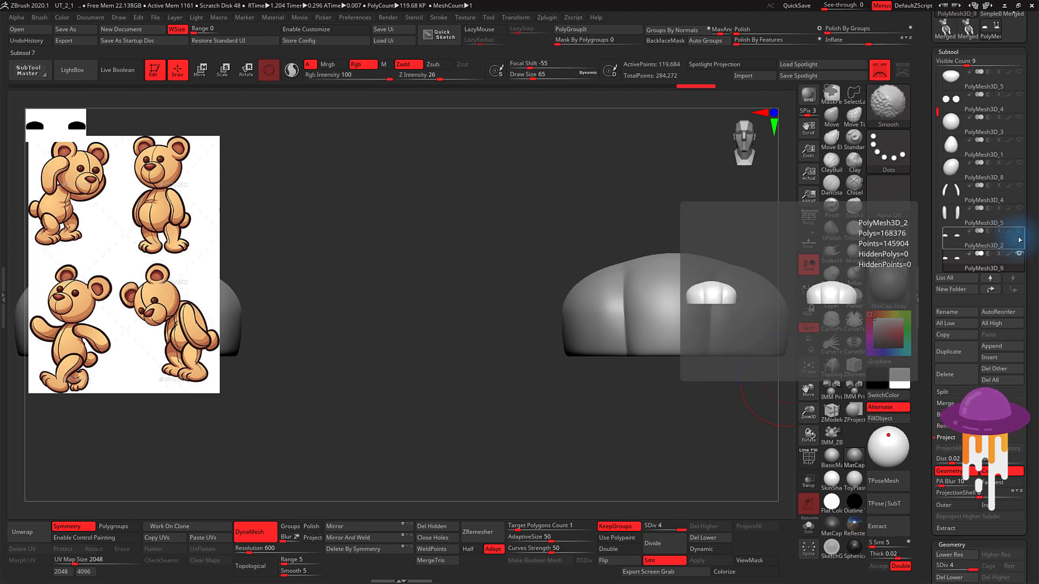
Step: Show the bear's body, hide the small white subtool, and frame the whole bear
shift+click(1019, 231)
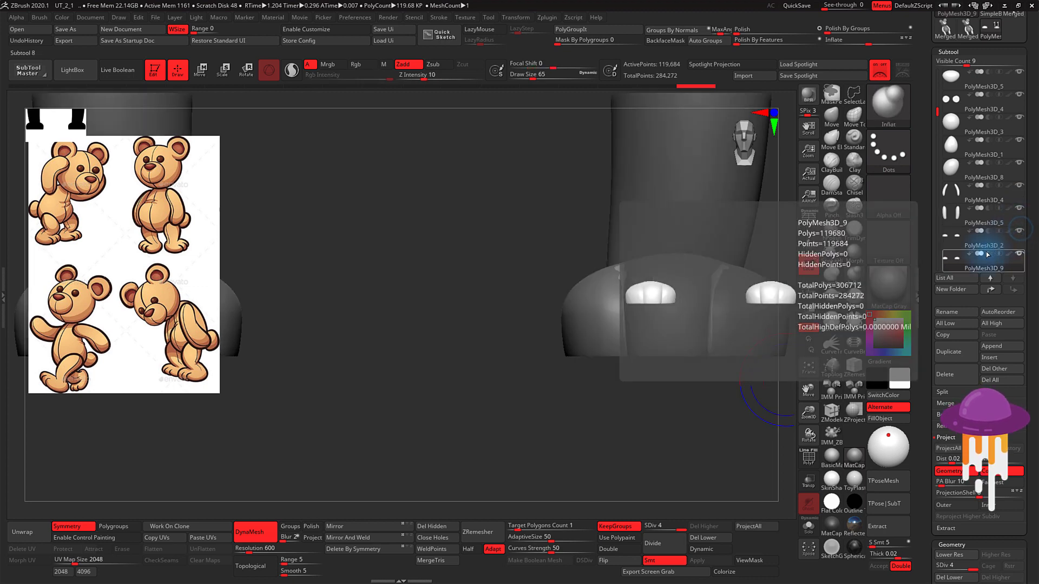
click(1020, 231)
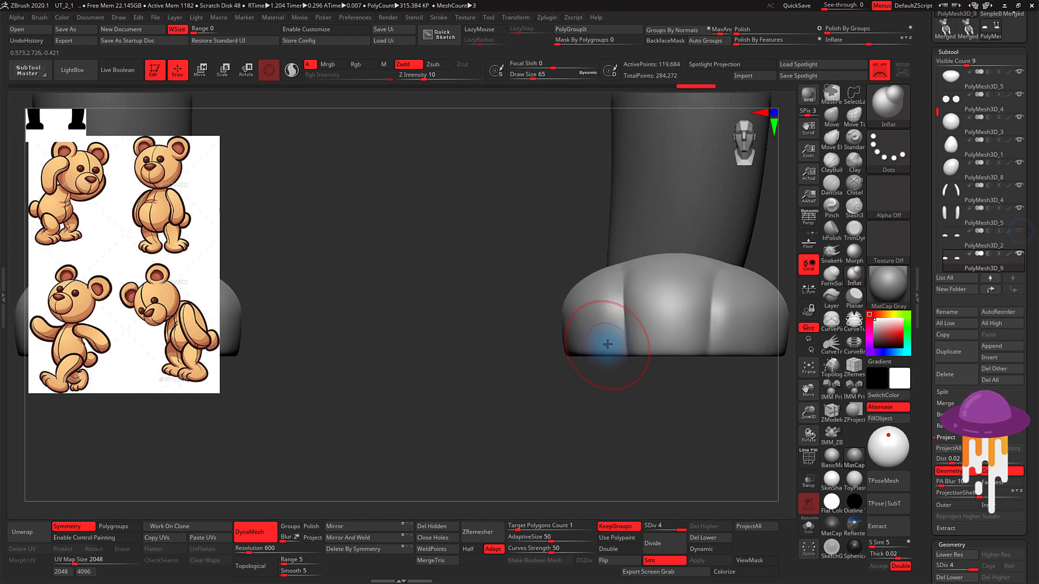
key(f)
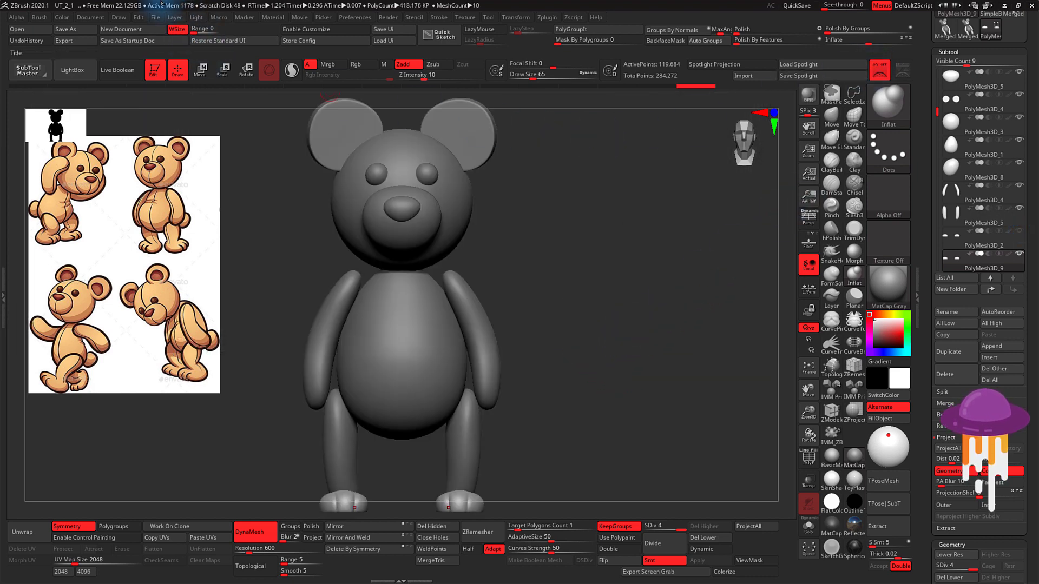
Step: Save the project as UT_2_1.ZPR, overwriting the existing file
click(157, 18)
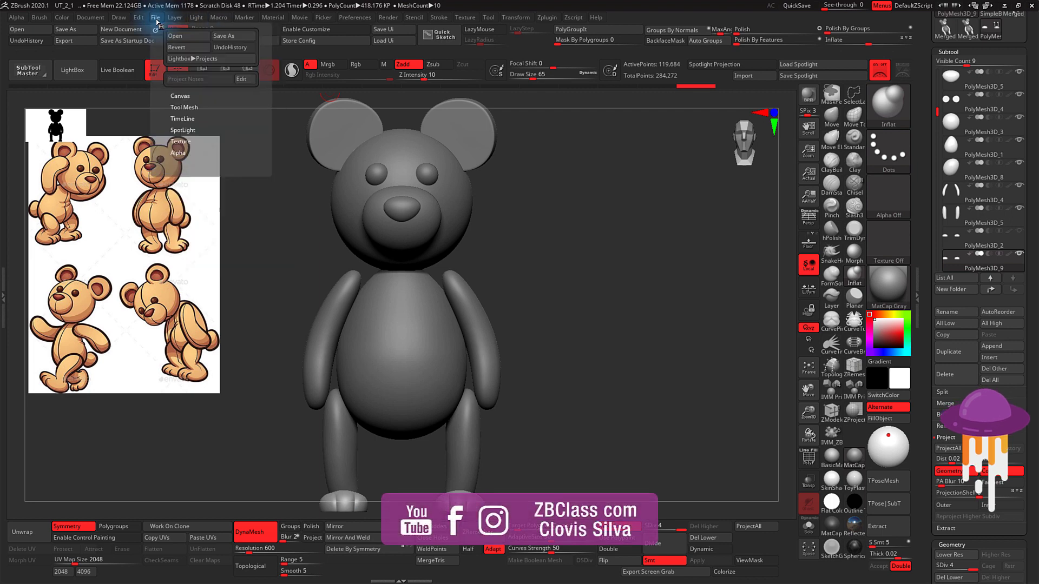
mouse_move(155, 18)
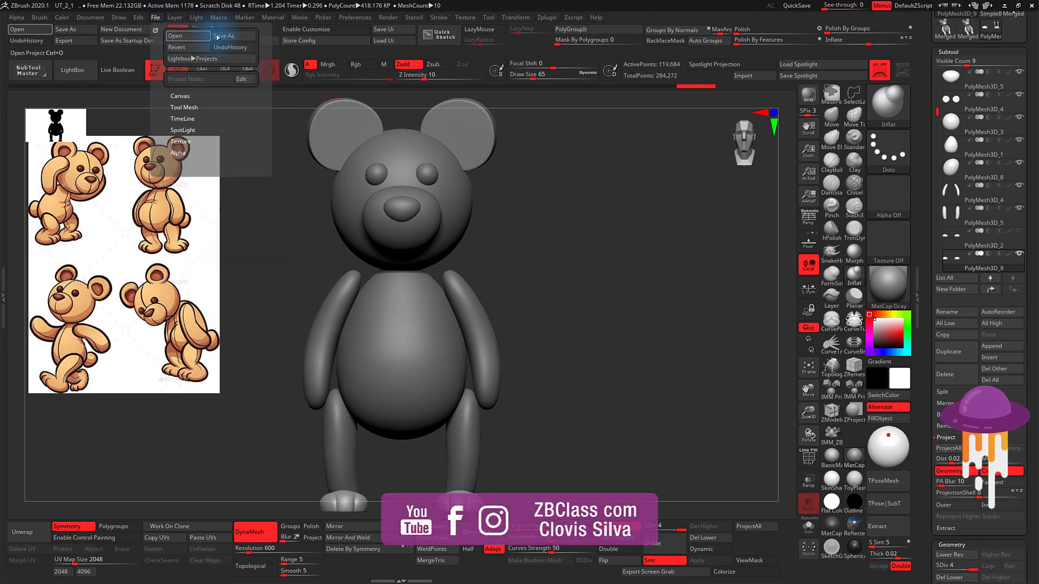
click(231, 37)
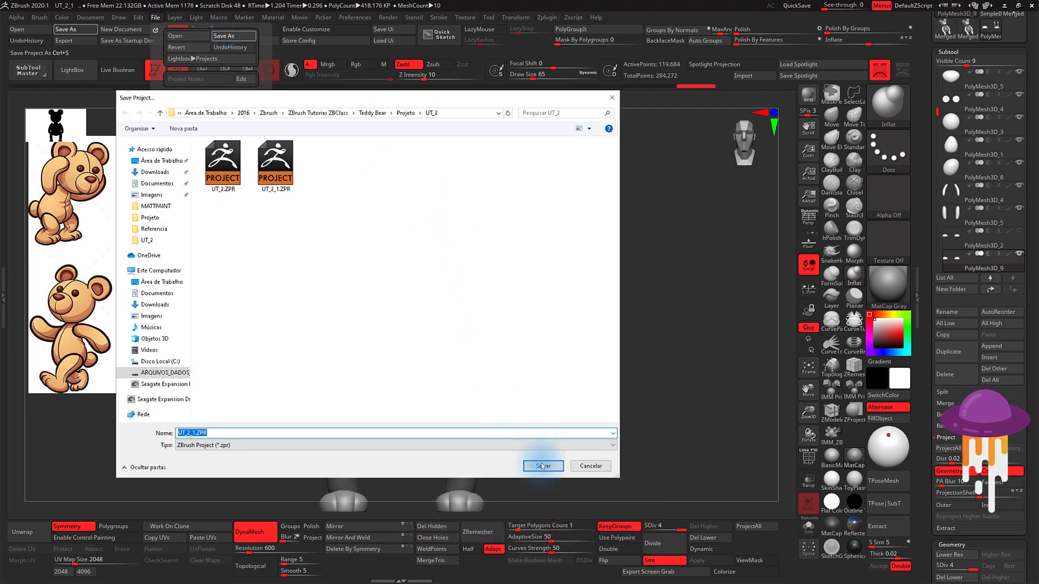
click(552, 304)
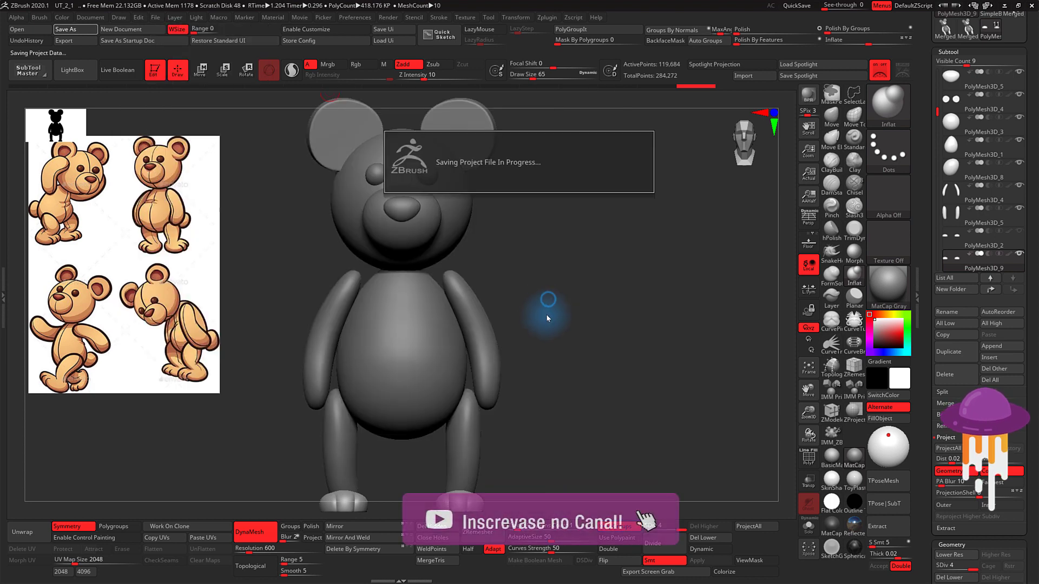
drag(622, 408, 584, 404)
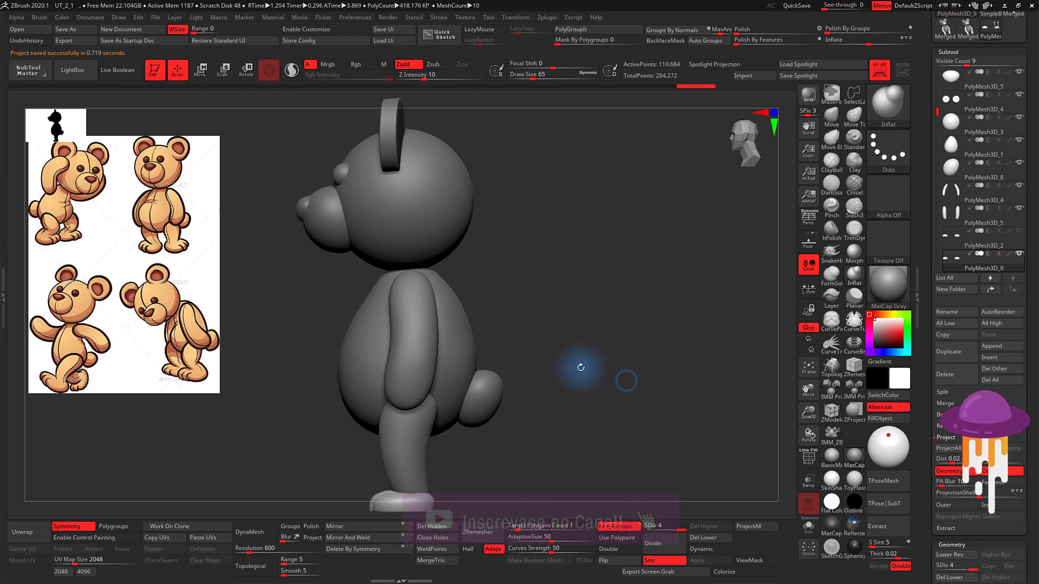
Step: Turn the bear to a front view, pan to the legs, and set Draw Size to 234
drag(580, 366, 599, 364)
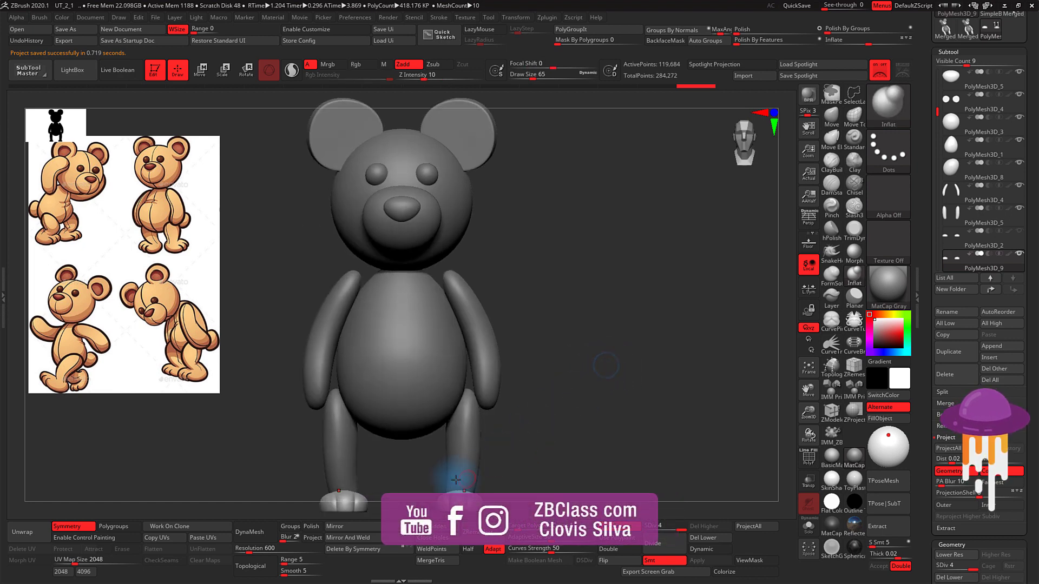
mouse_move(543, 441)
alt+mouse_down()
mouse_move(575, 396)
mouse_move(622, 429)
mouse_move(698, 379)
alt+mouse_up()
key(s)
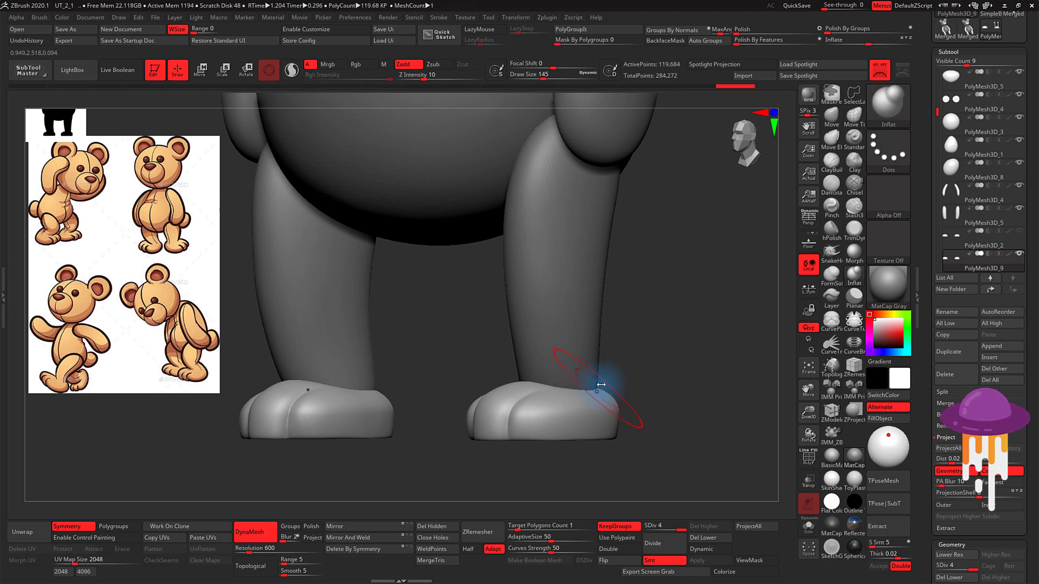
key(s)
drag(606, 383, 587, 391)
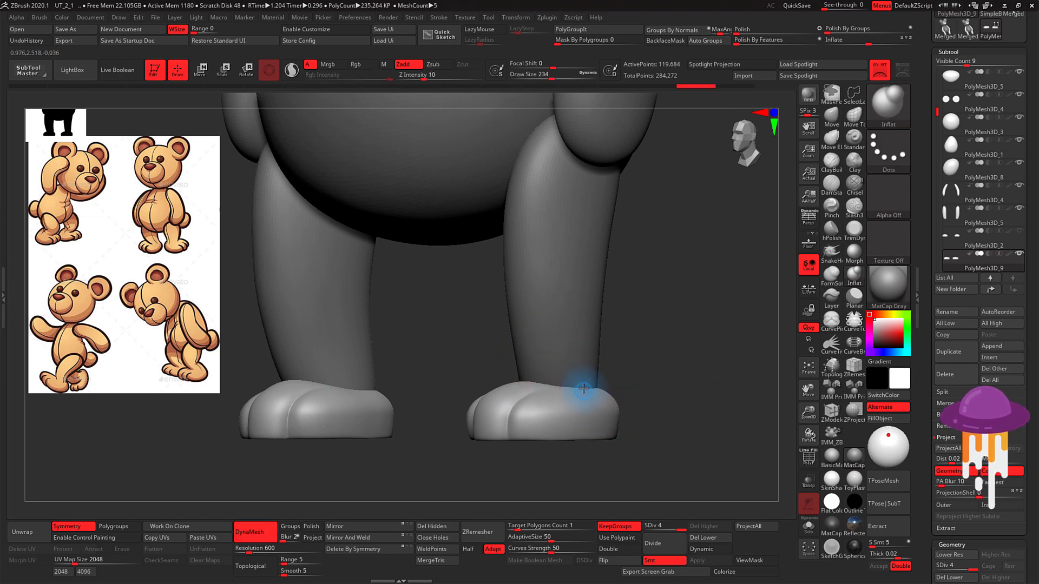
Step: Review the feet from the front, enable the Floor grid, and run a BPR preview render
drag(638, 371, 657, 379)
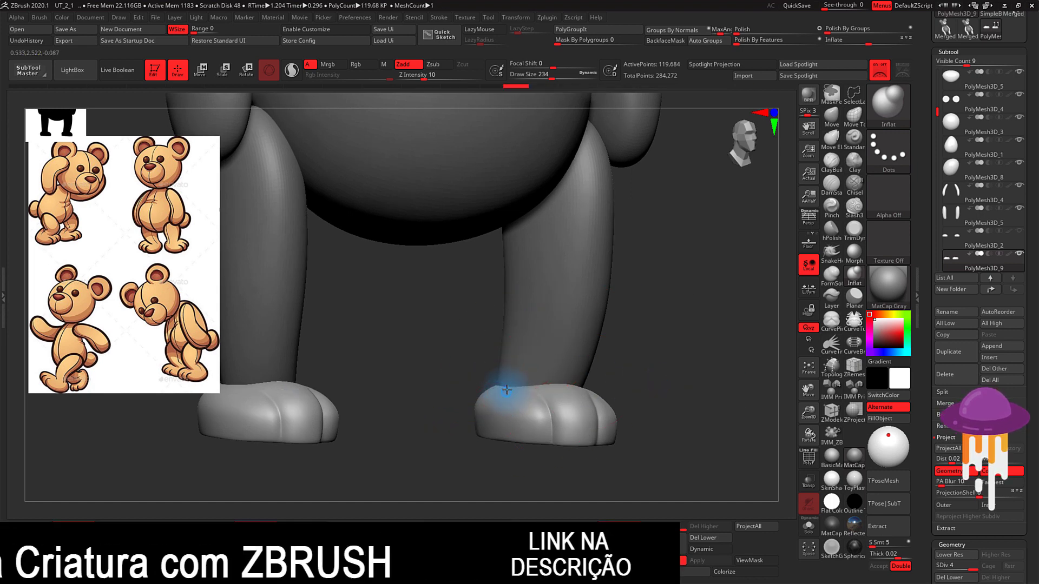
shift+drag(614, 371, 694, 366)
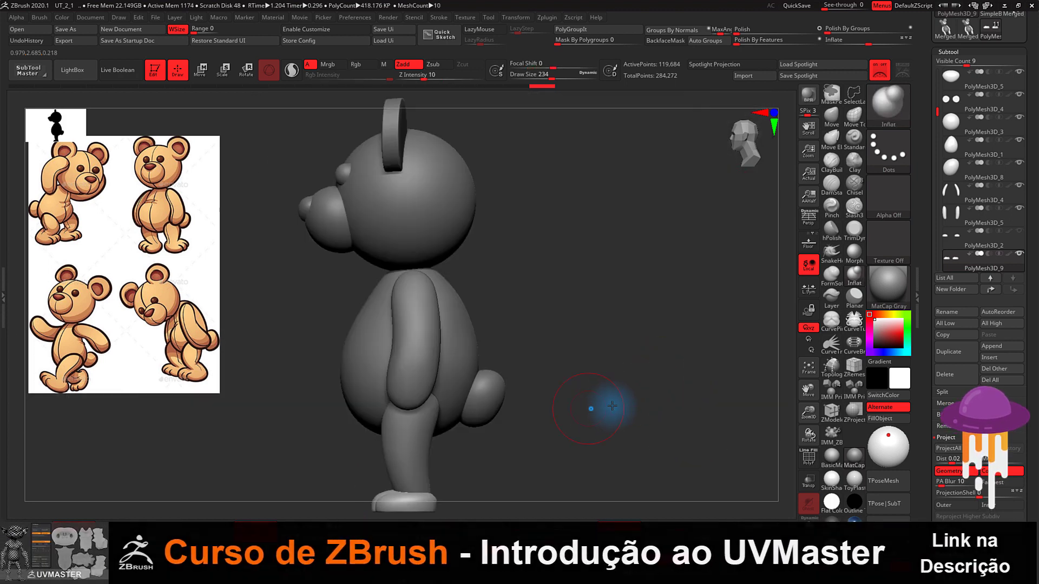
mouse_move(612, 406)
shift+mouse_down()
mouse_move(600, 404)
mouse_move(633, 361)
mouse_move(633, 381)
shift+mouse_up()
click(809, 244)
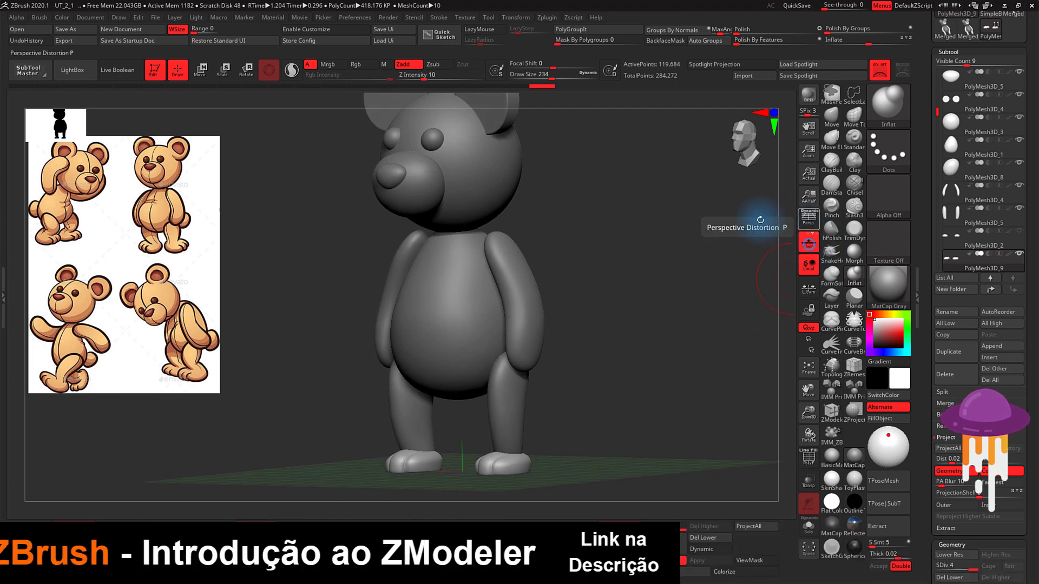
alt+drag(674, 314, 623, 302)
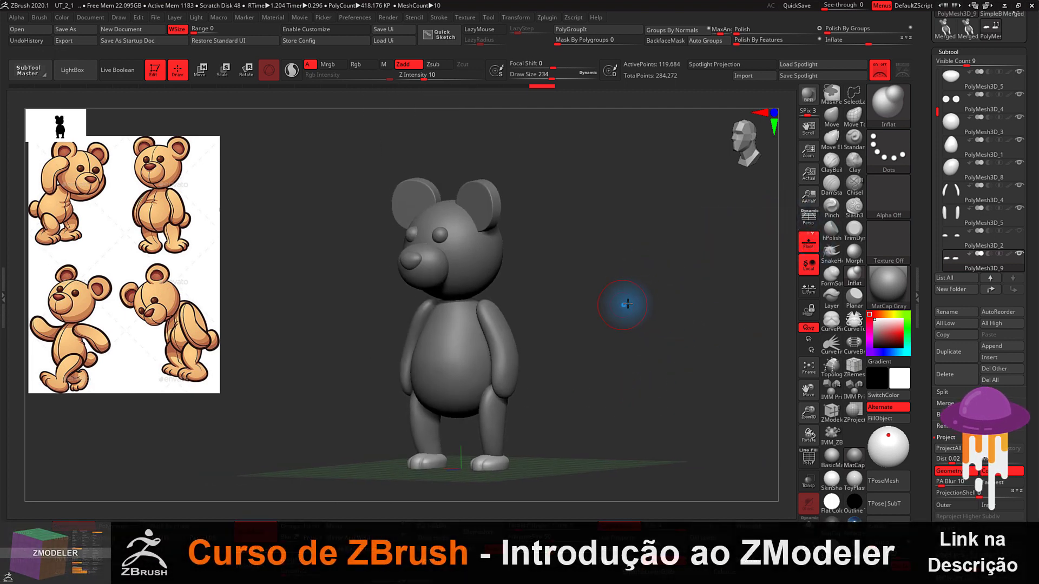
click(810, 102)
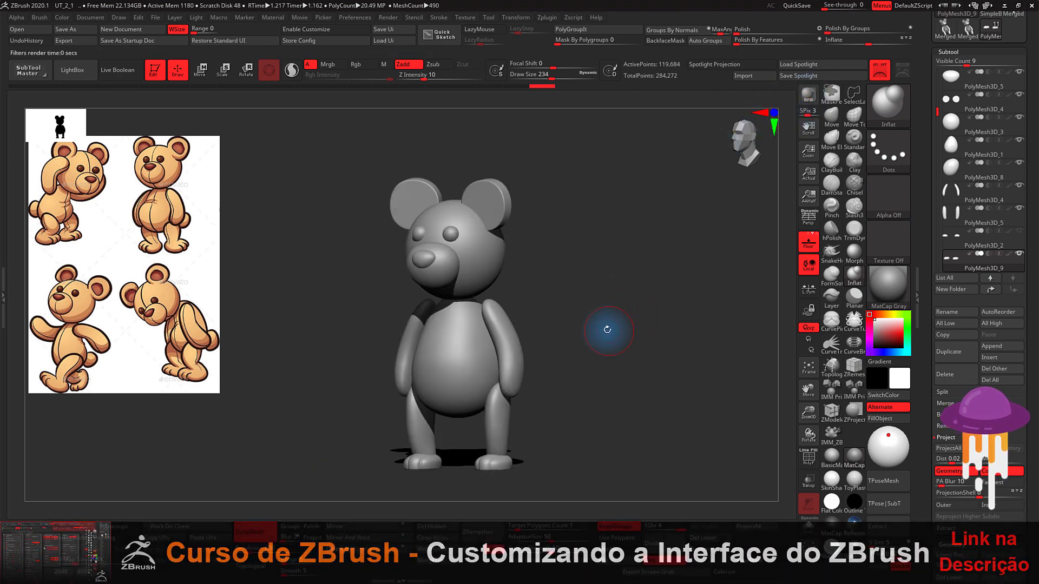
shift+drag(627, 315, 631, 324)
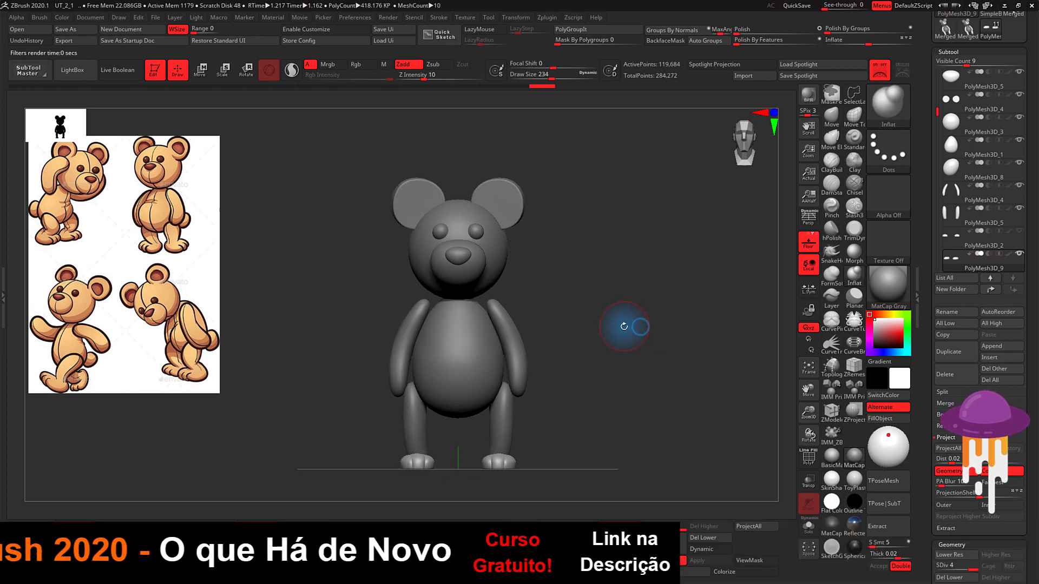